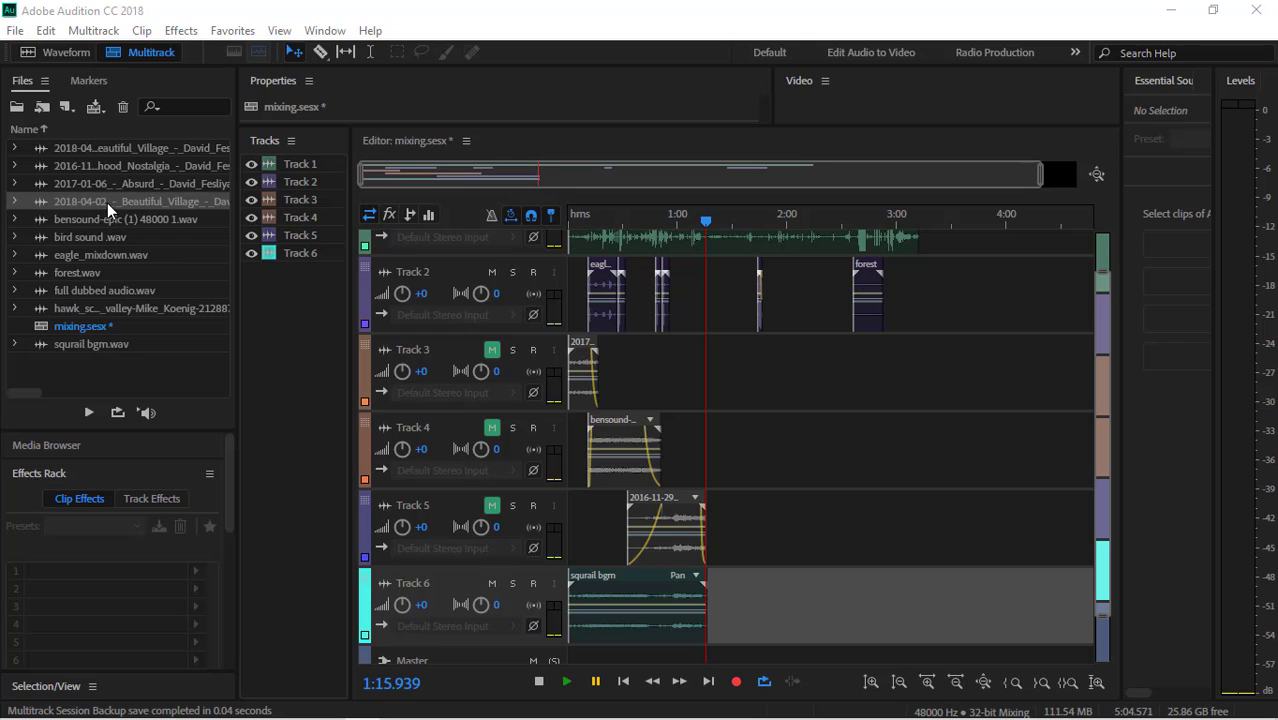
Insert the Beautiful Village music file on Track 4 as a copy conformed to the session sample rate, starting at the 1:15.939 playhead
drag(91, 200, 730, 440)
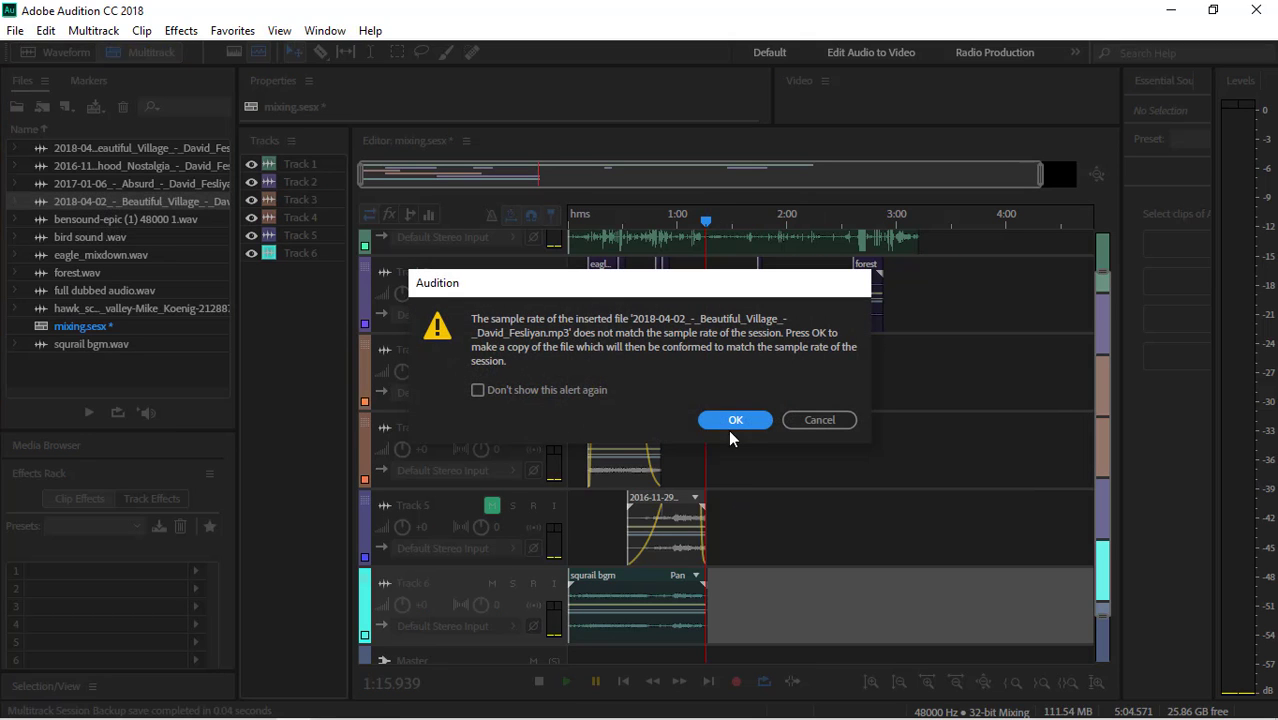
click(730, 432)
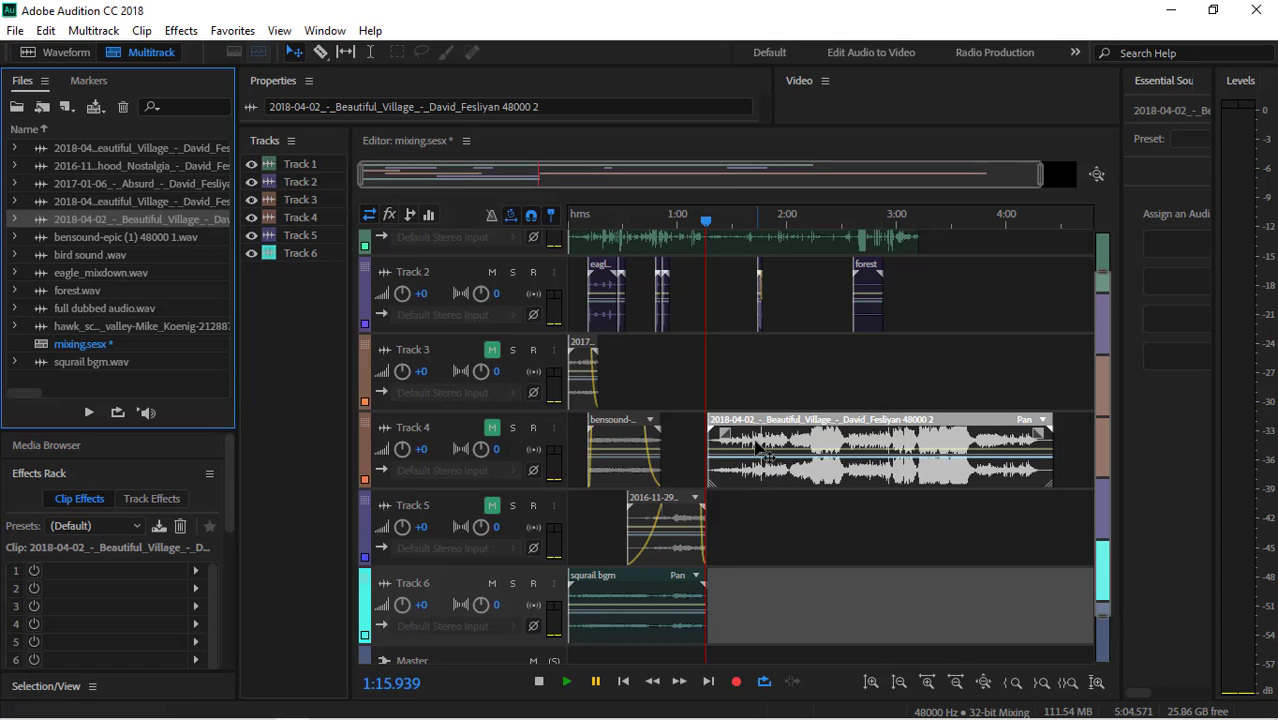
click(757, 425)
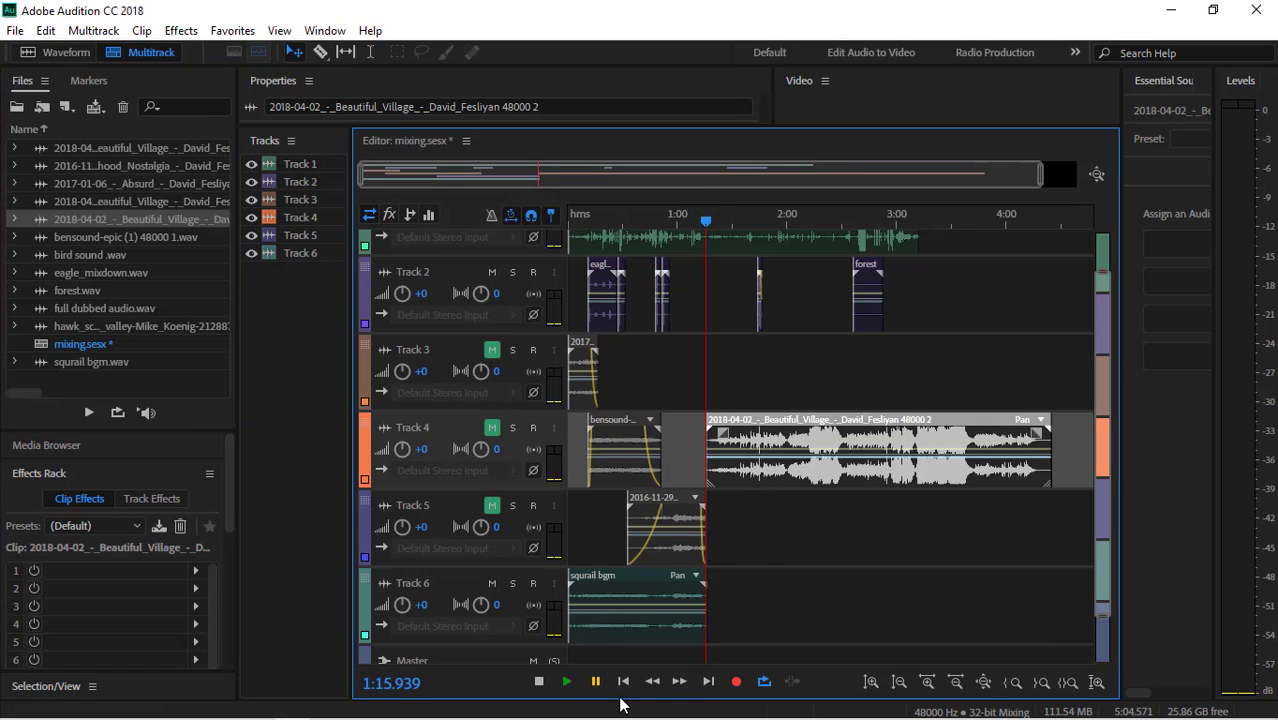
Unmute Track 4 while previewing the mix, and shift the Beautiful Village clip to start at about 1:35
click(568, 684)
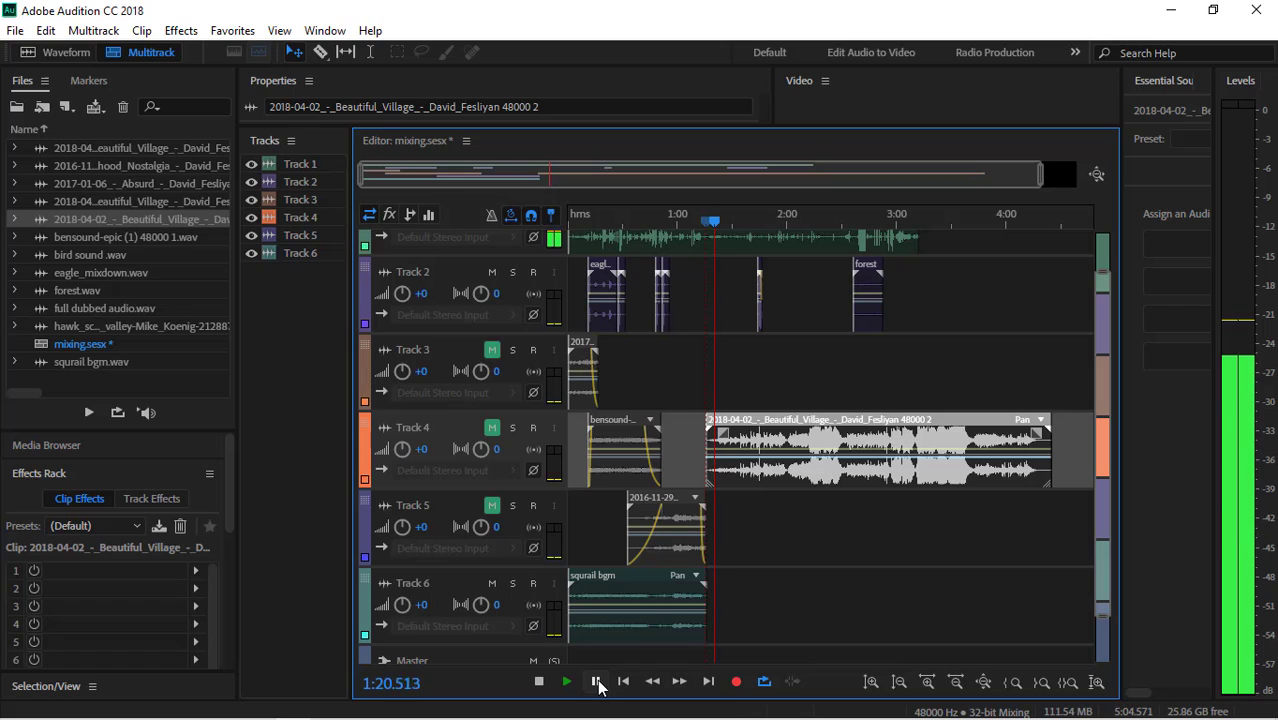
click(492, 428)
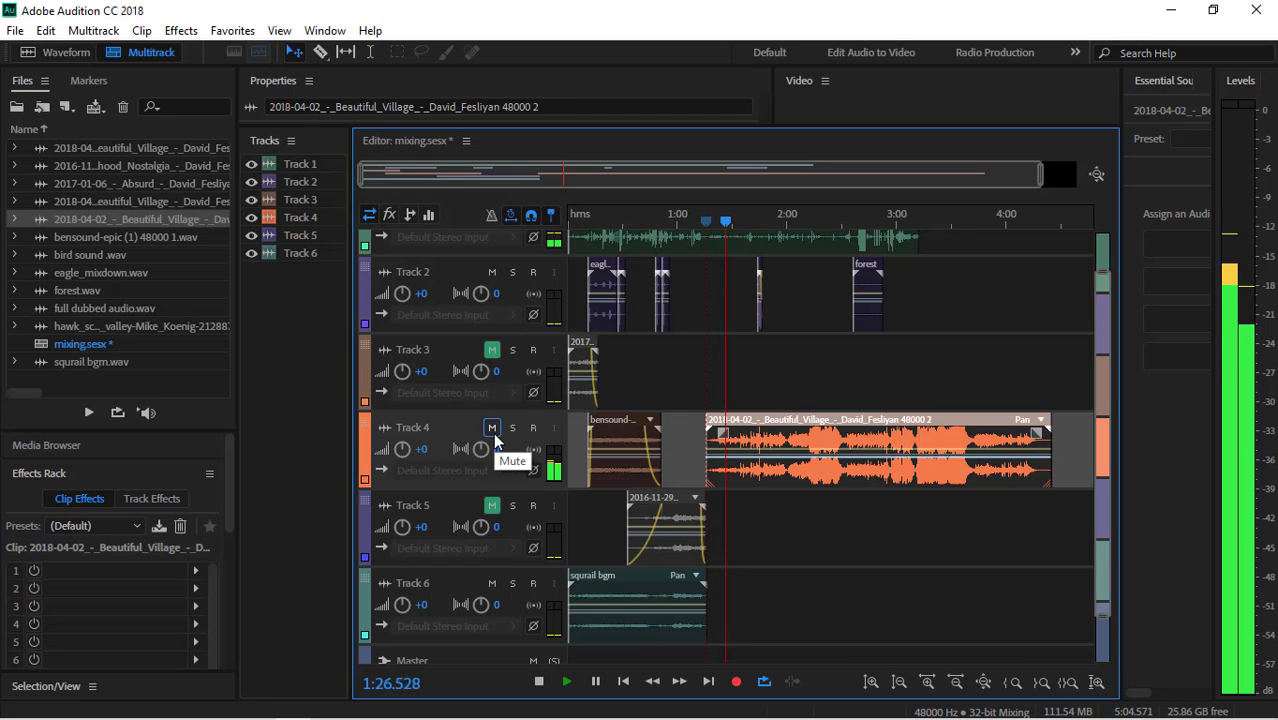
click(492, 428)
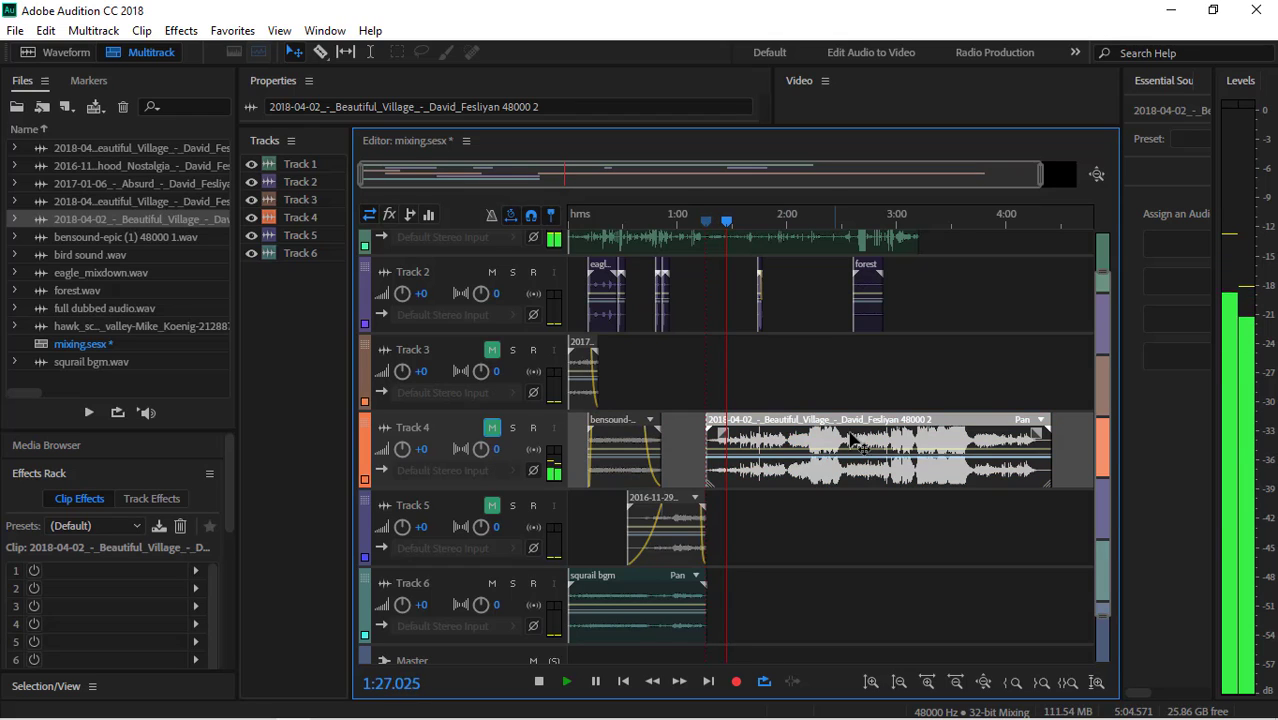
click(493, 428)
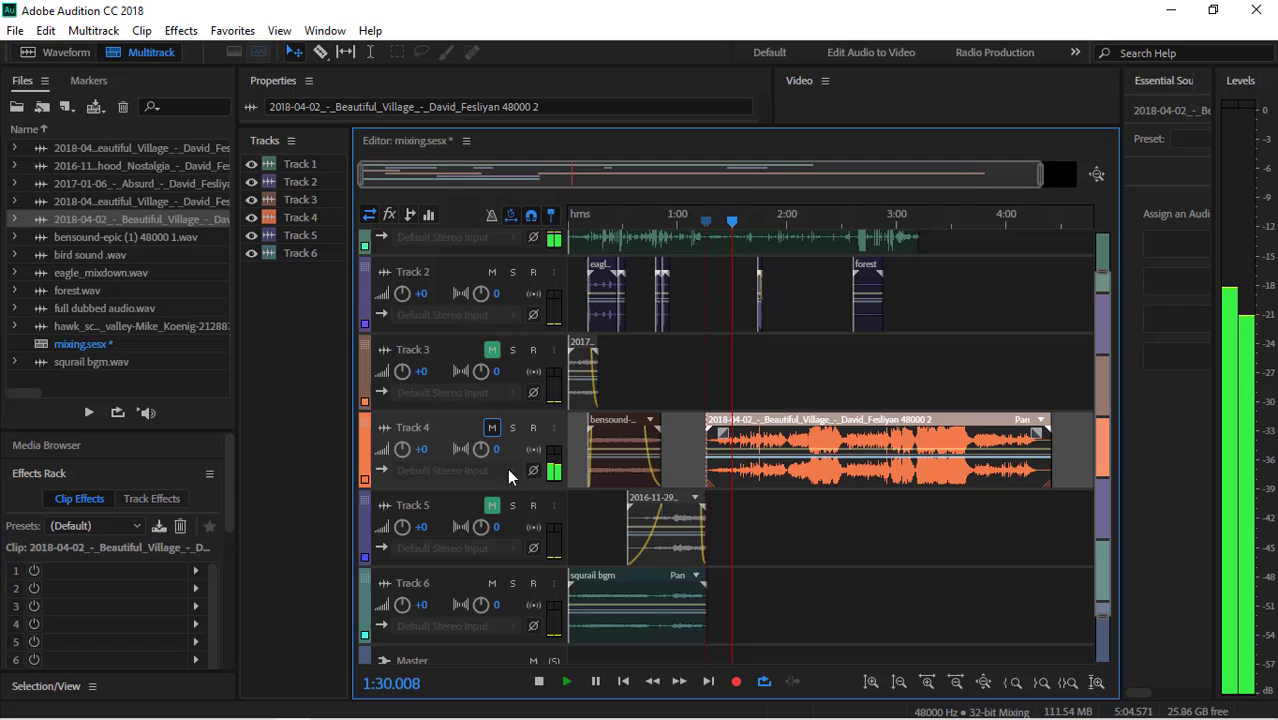
click(596, 683)
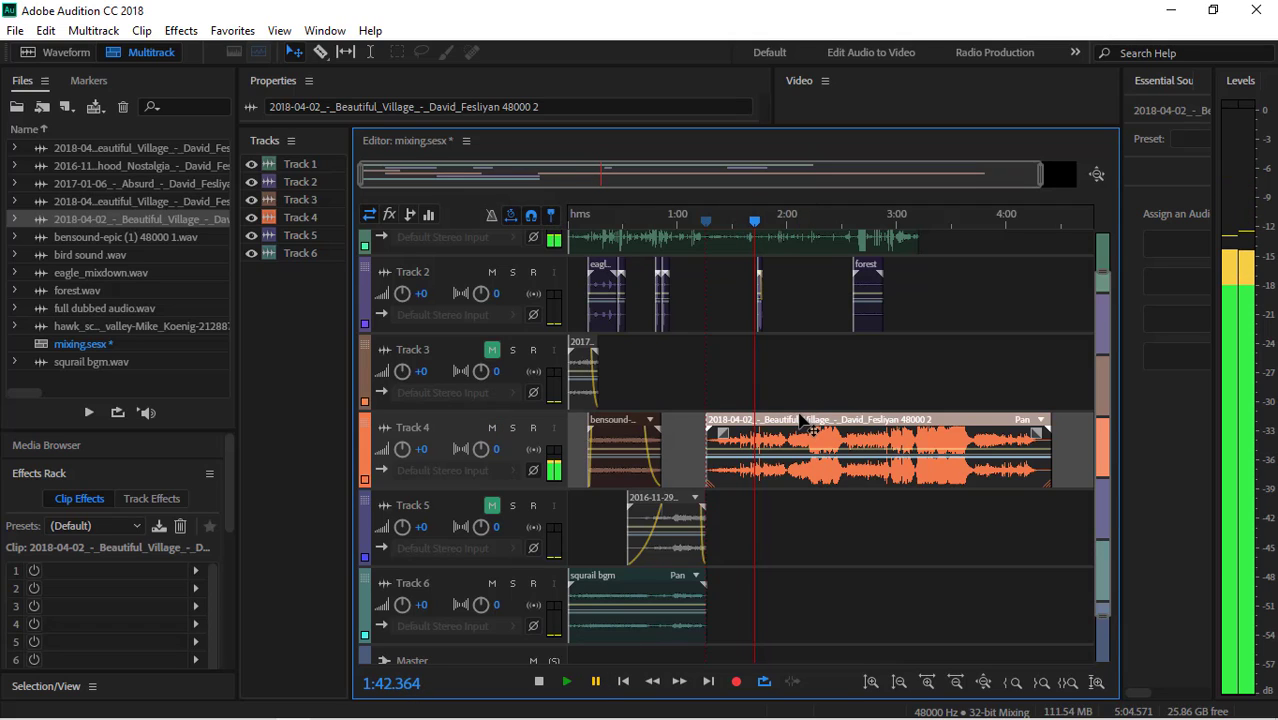
drag(800, 420, 836, 420)
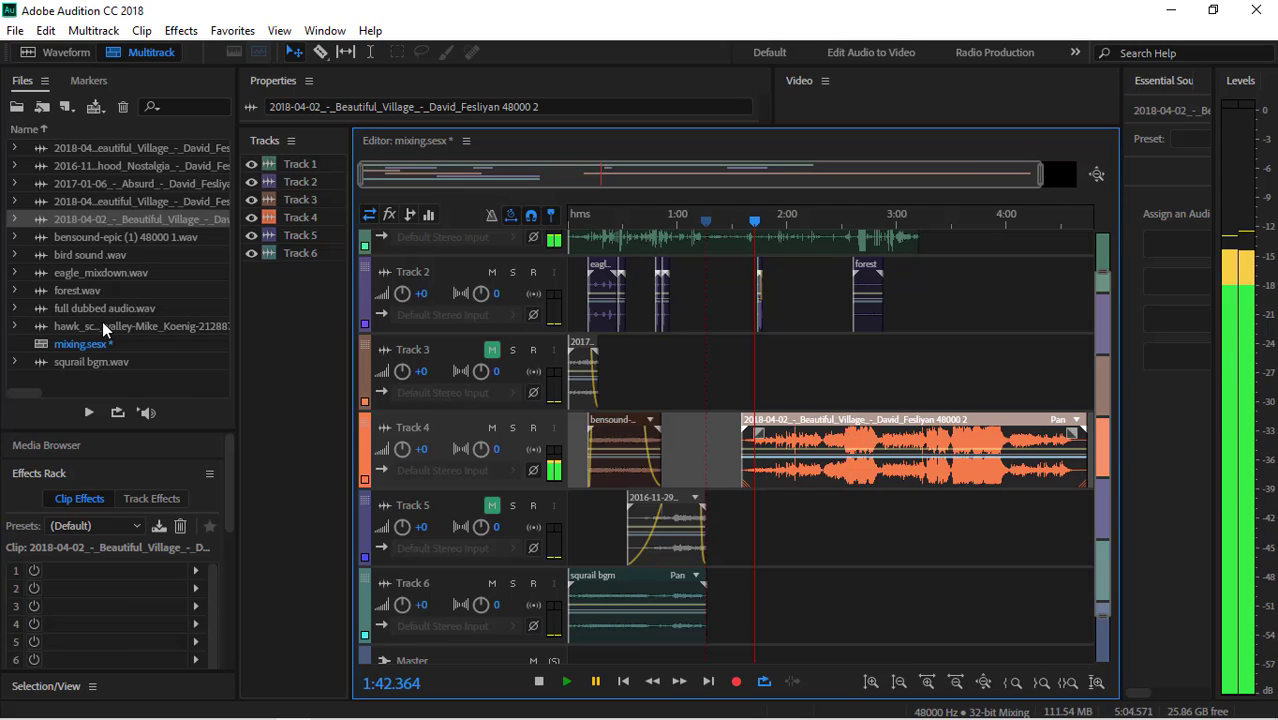
Switch to File Explorer and open the virtua technology full folder on Local Disk (D:)
mouse_move(165, 714)
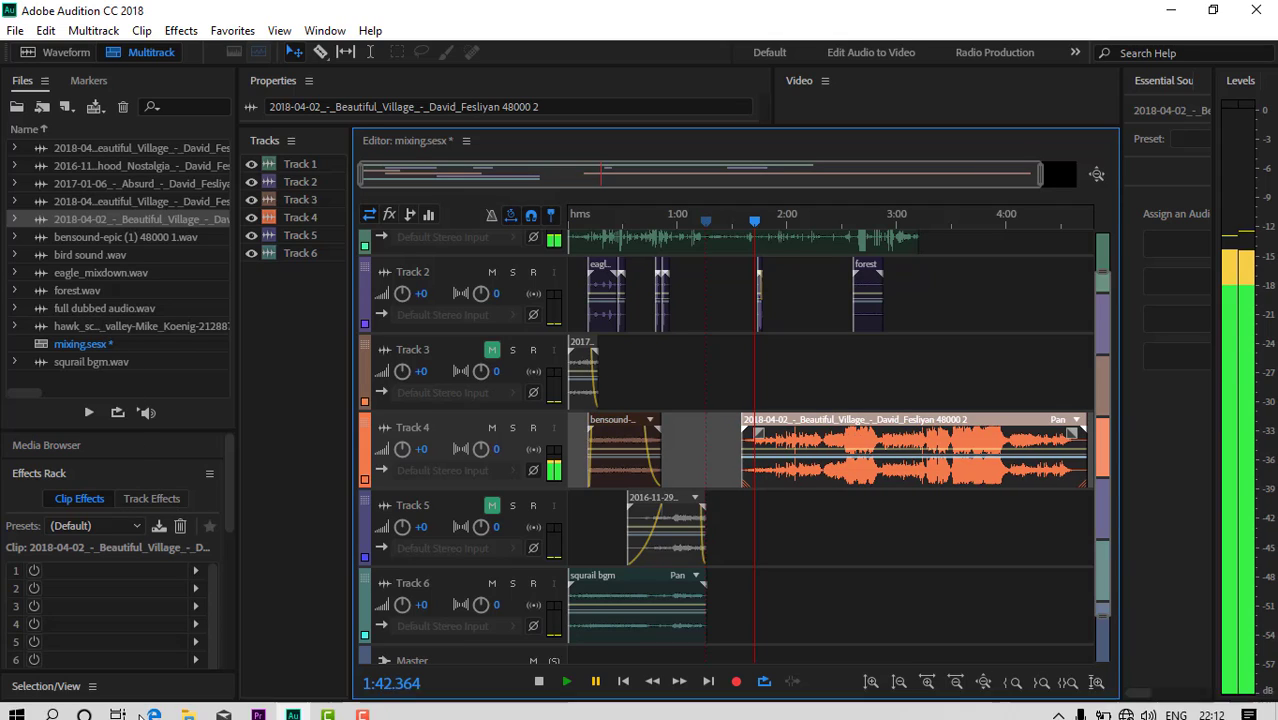
click(190, 710)
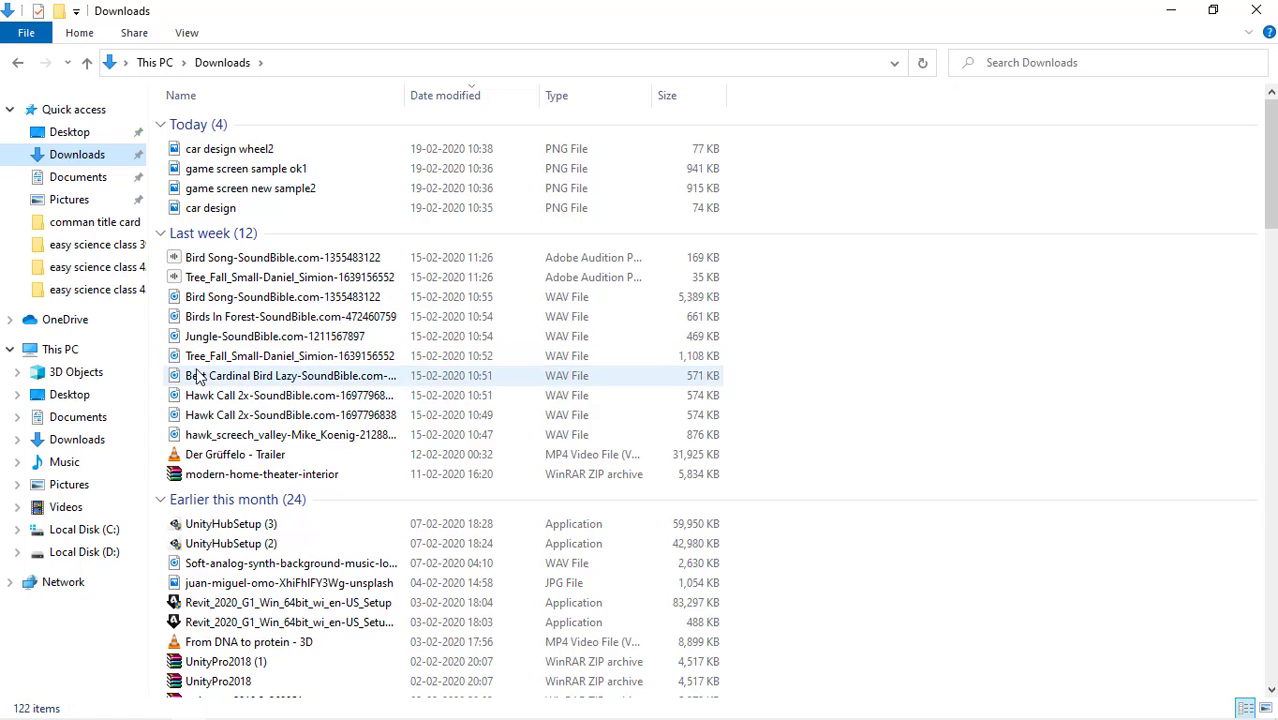
click(104, 556)
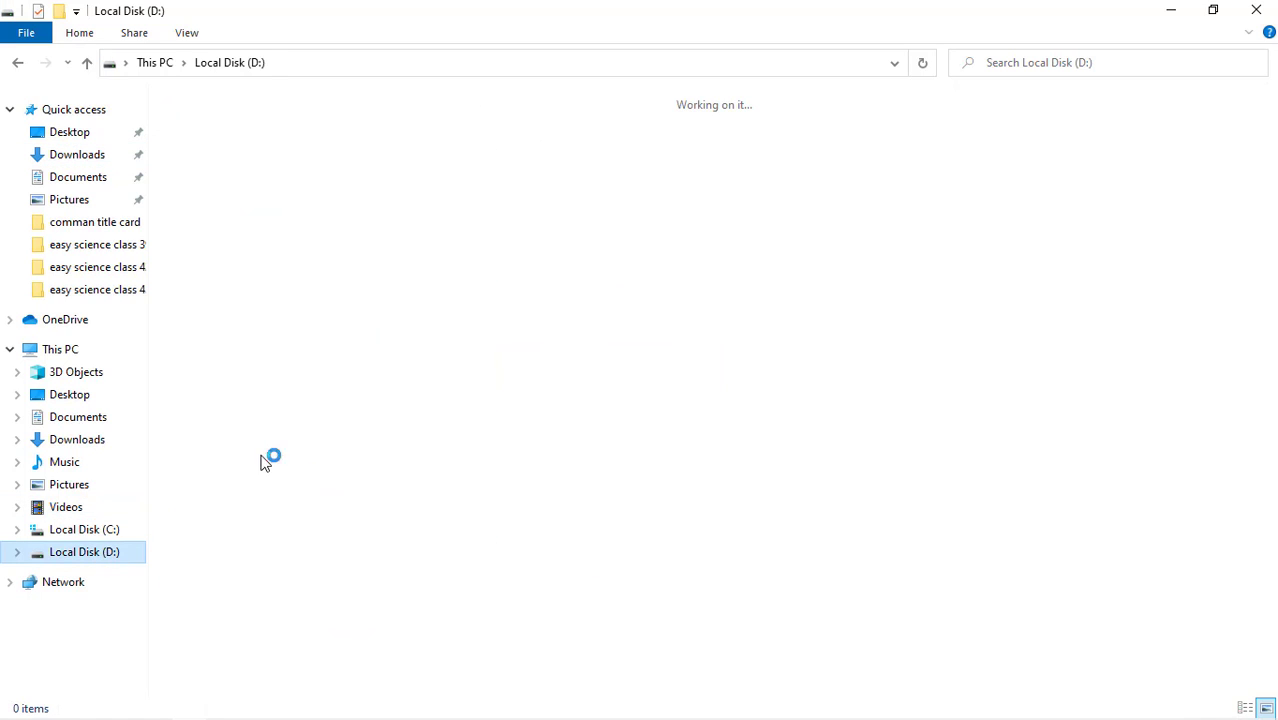
click(325, 285)
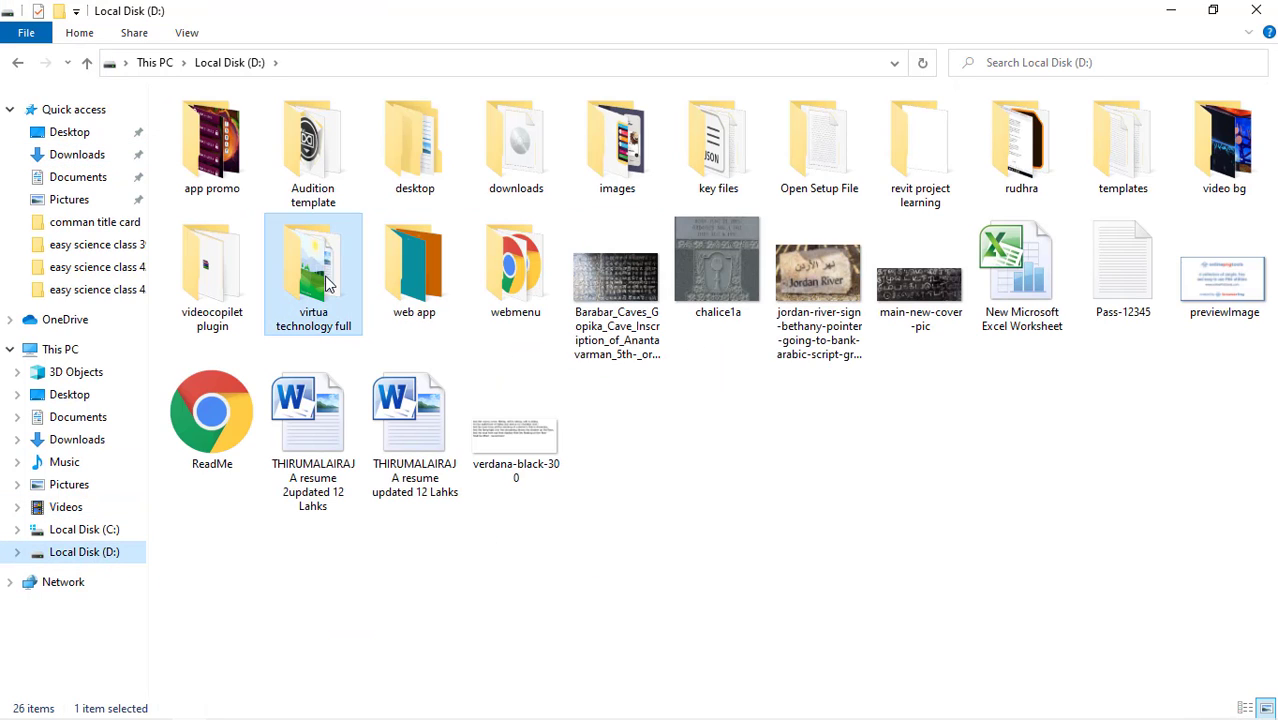
double_click(325, 285)
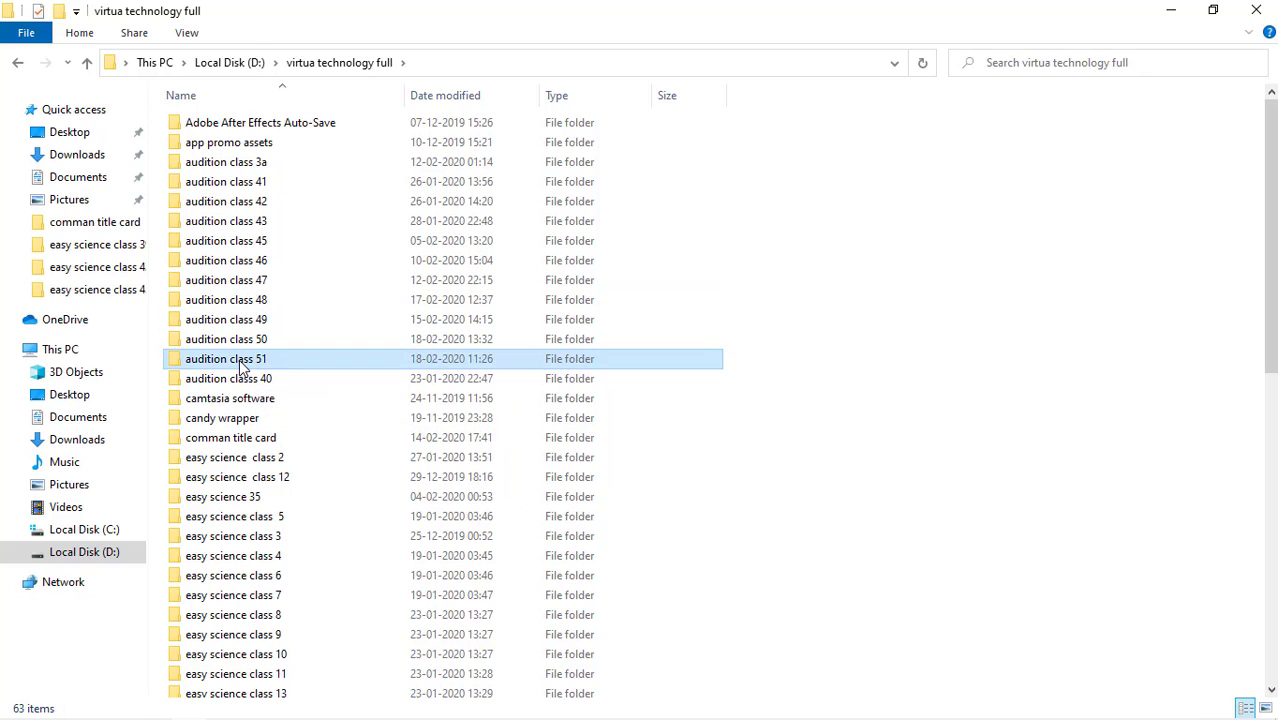
Look through the virtua technology full folder and its audition class 51 subfolder for background music files
double_click(246, 366)
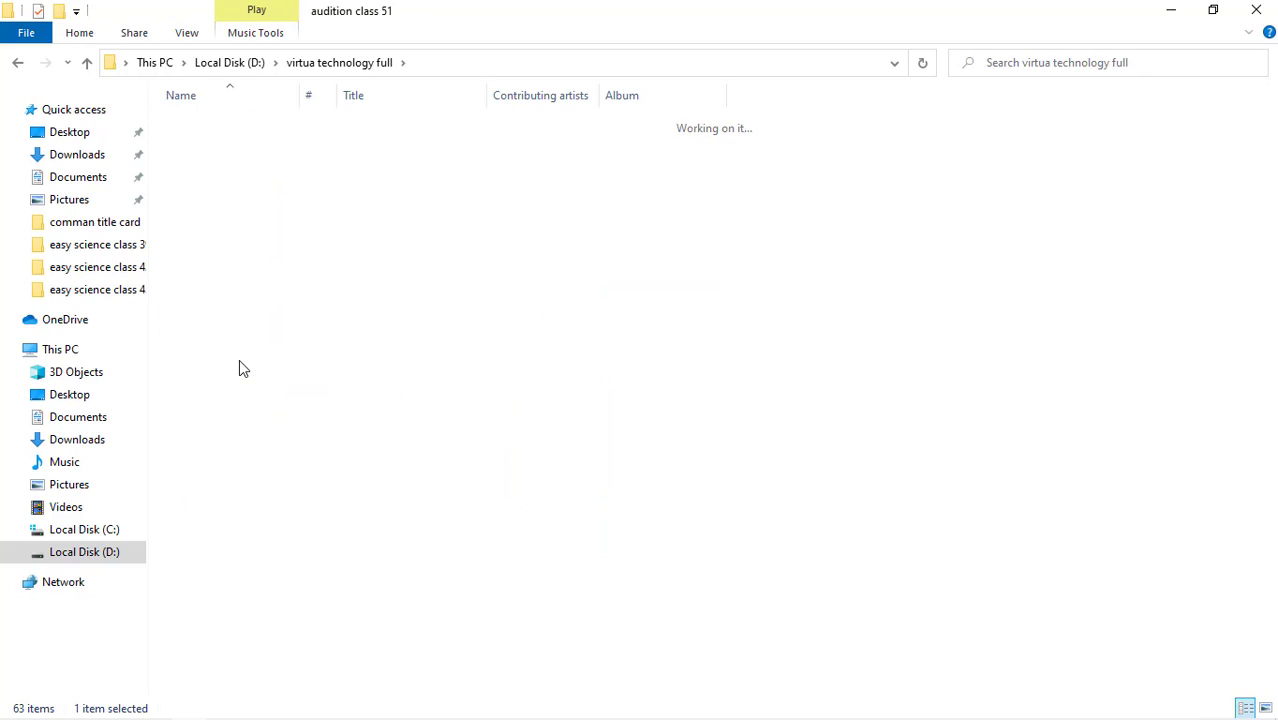
click(352, 64)
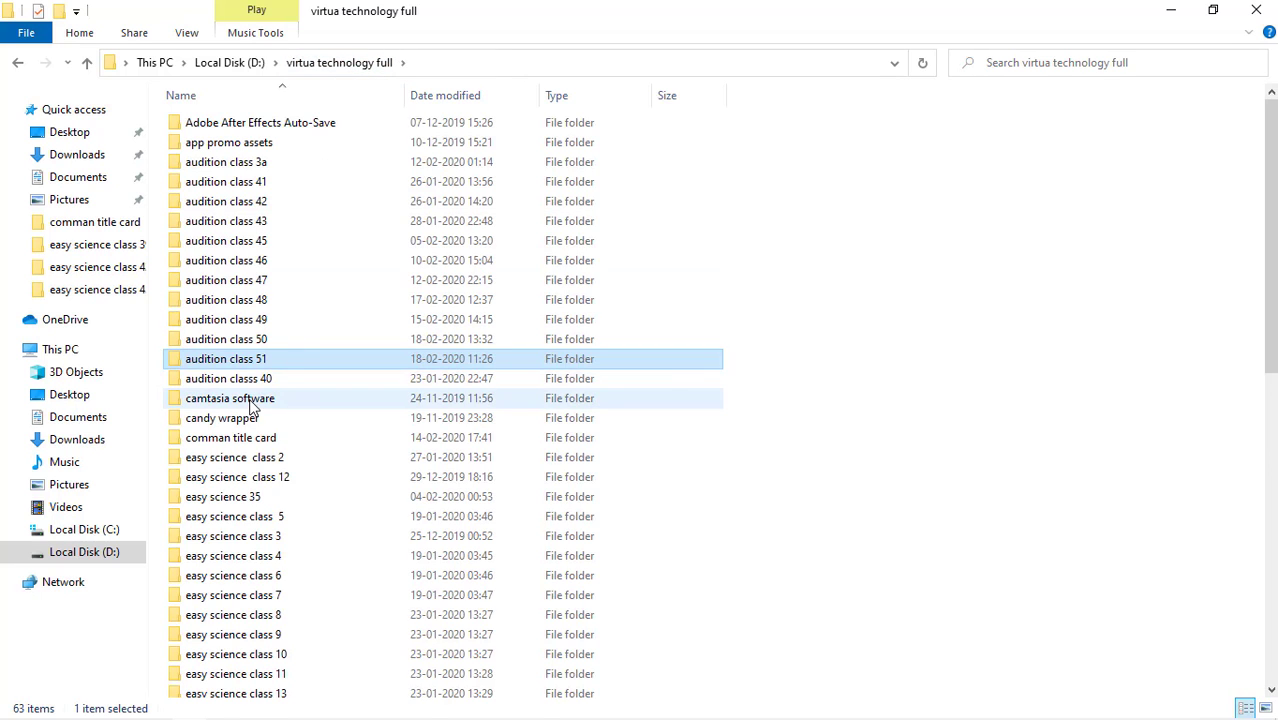
scroll(251, 407, down, 11)
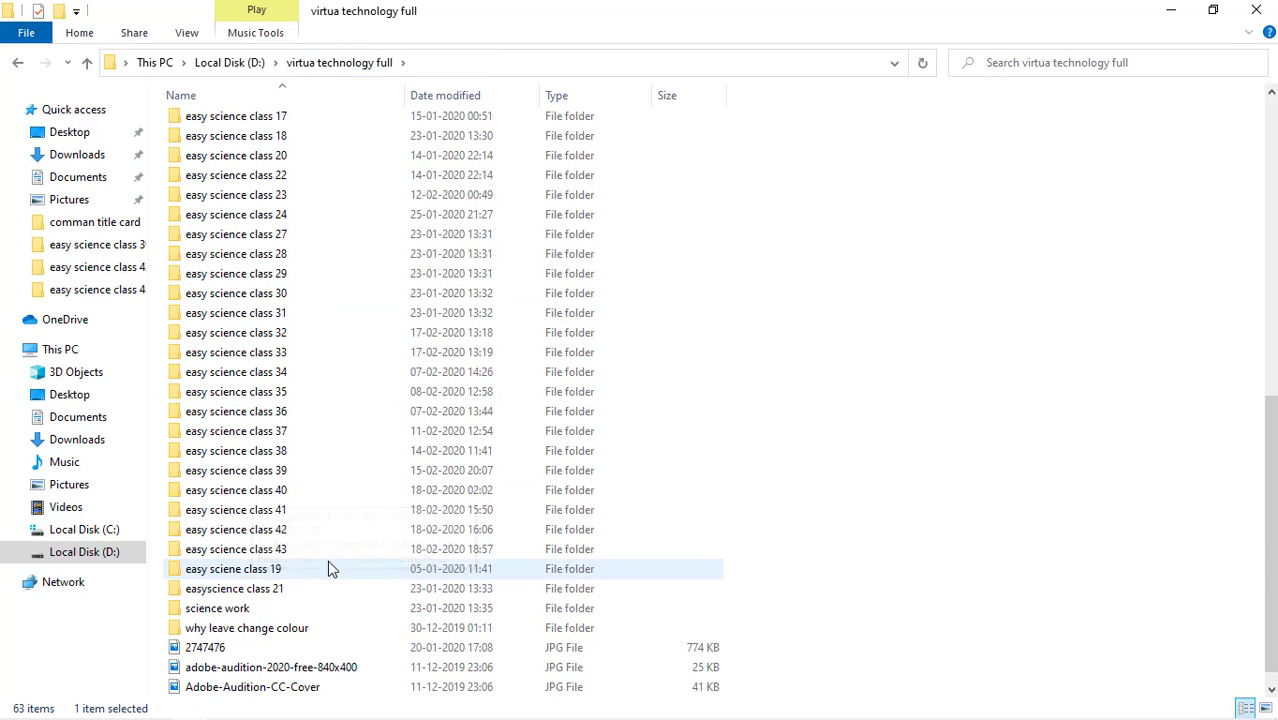
scroll(331, 568, down, 1)
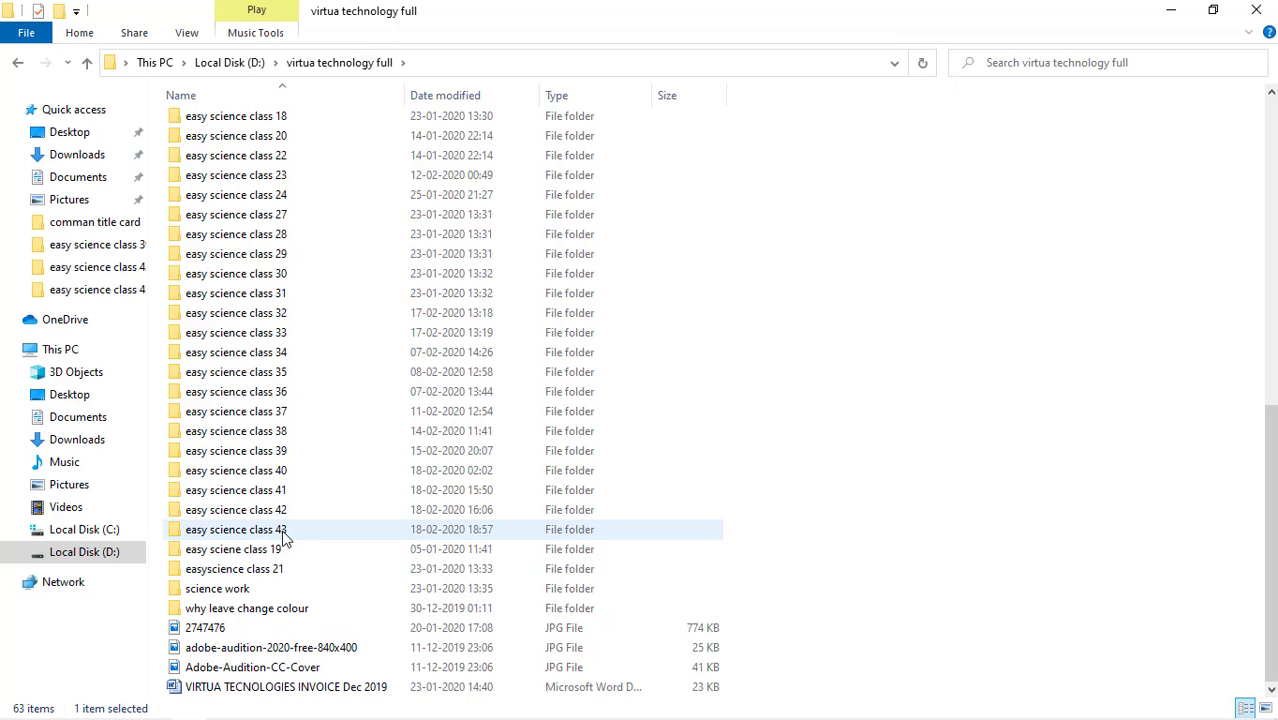
scroll(283, 392, up, 6)
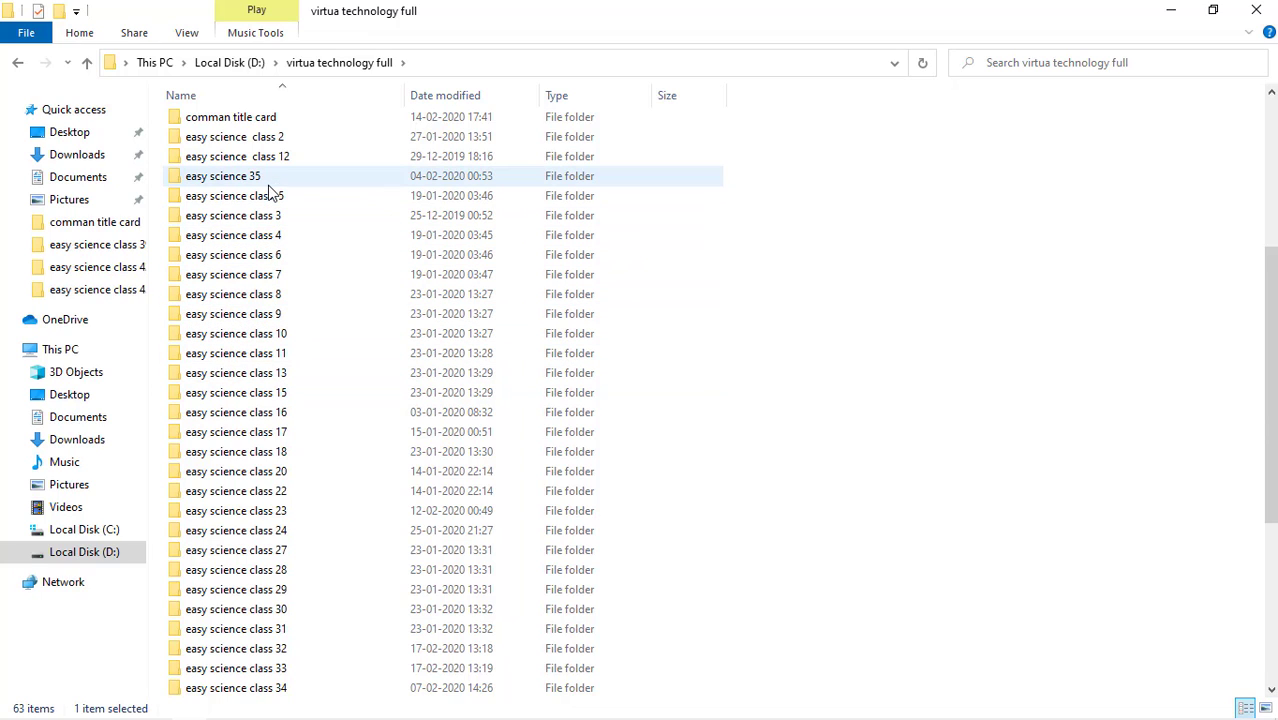
scroll(268, 303, down, 2)
scroll(263, 338, up, 2)
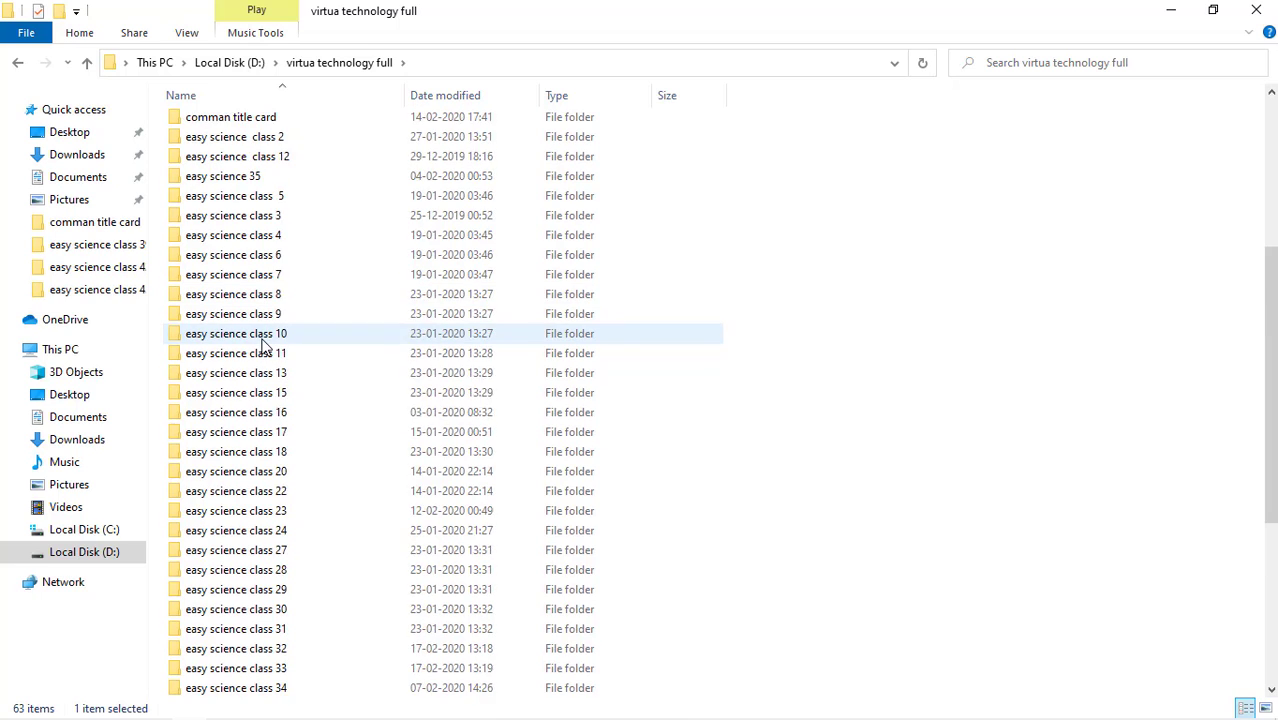
scroll(263, 340, up, 5)
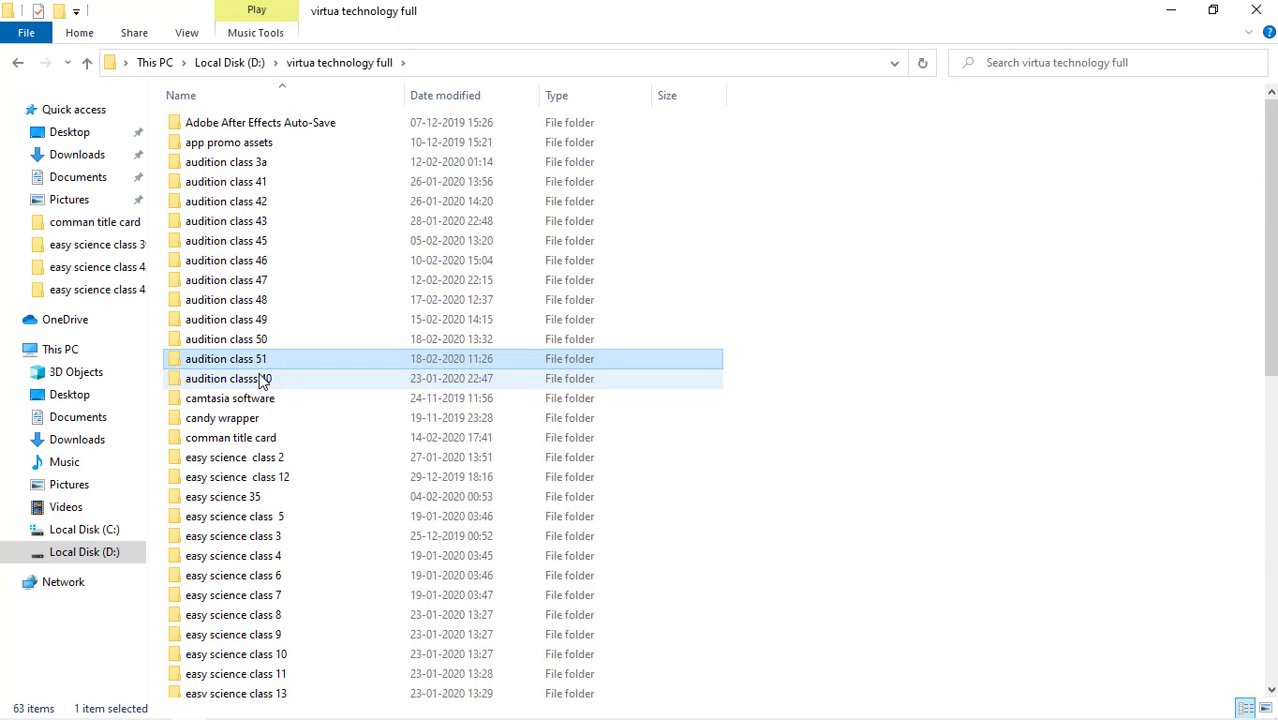
double_click(257, 362)
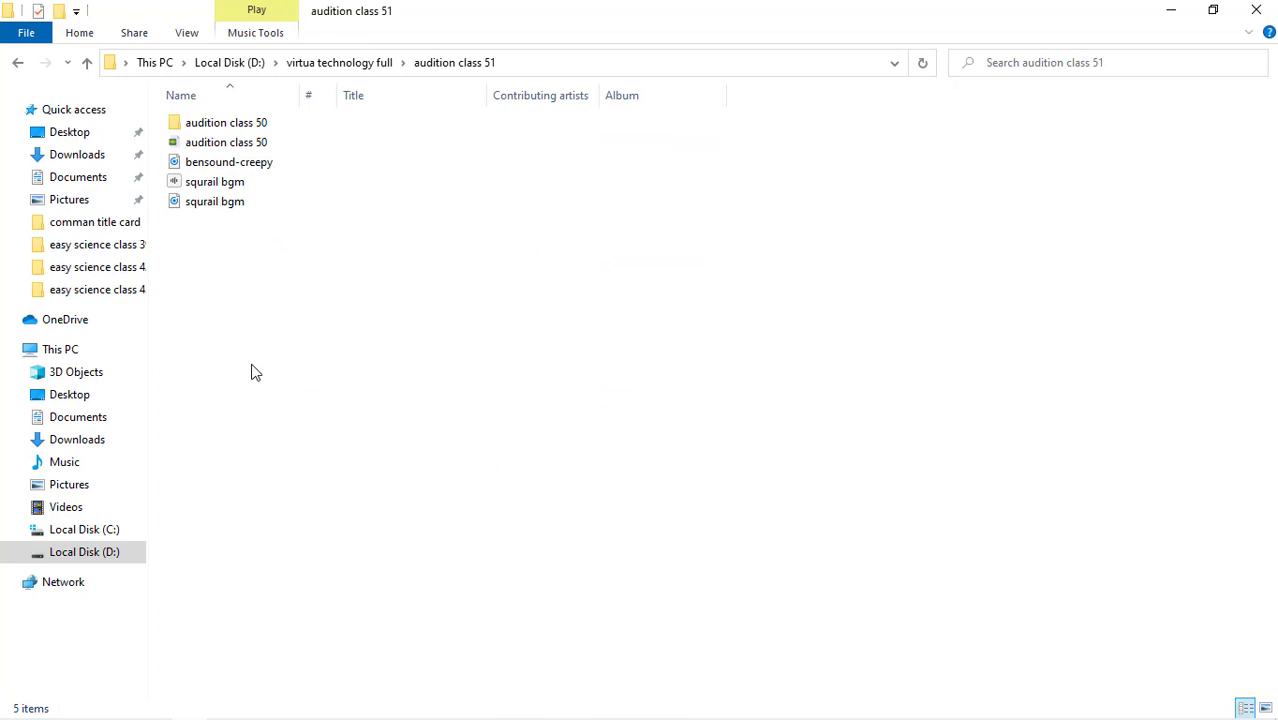
click(345, 63)
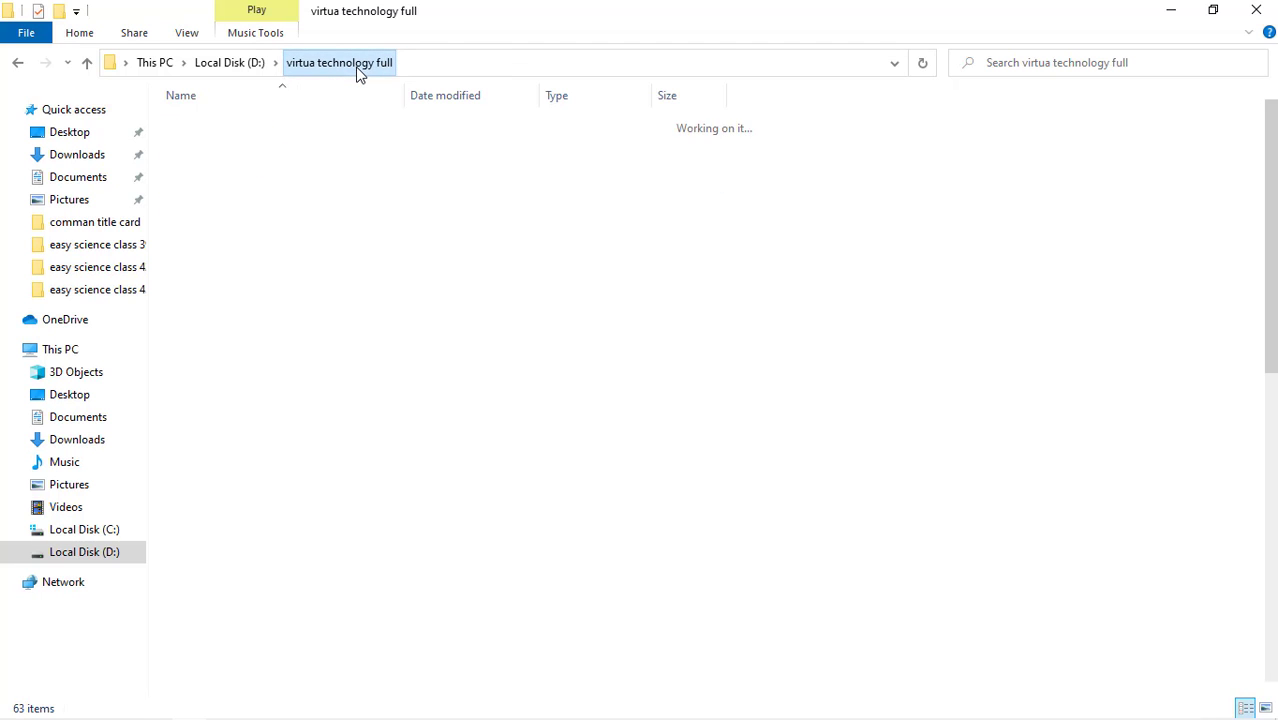
Open the bgm music folder inside the templates folder on Local Disk (D:)
click(240, 66)
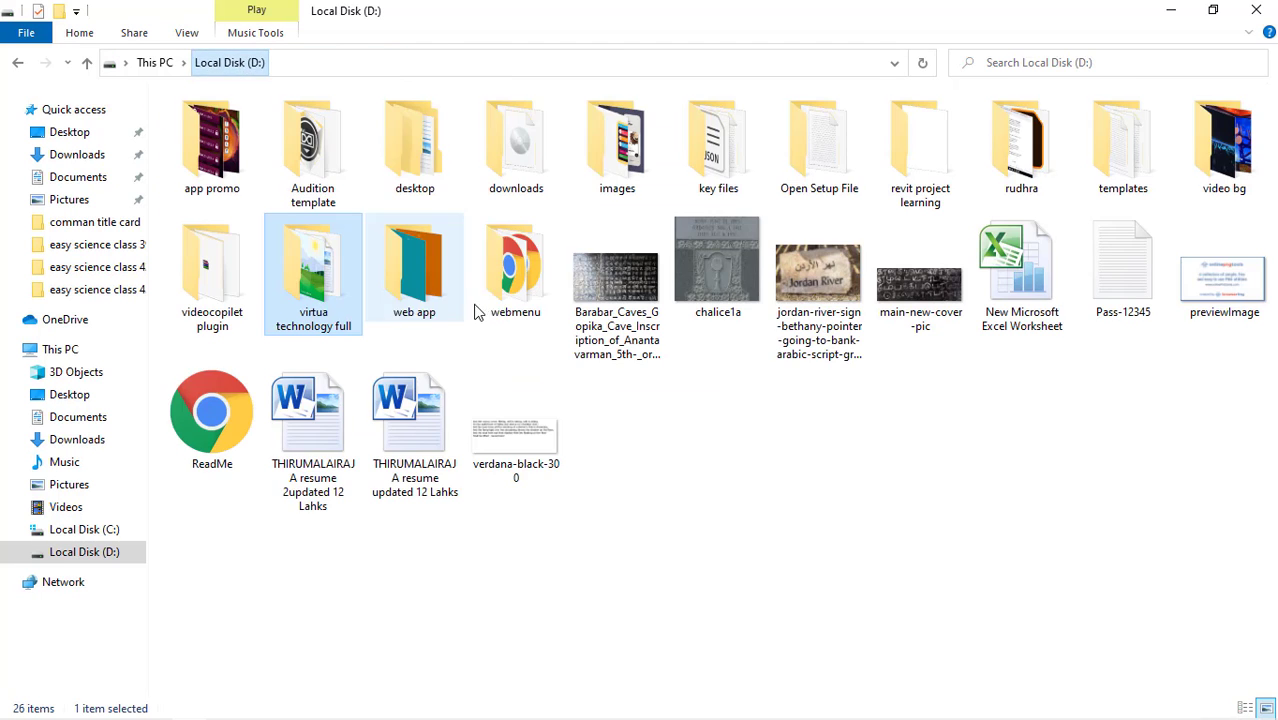
double_click(1126, 155)
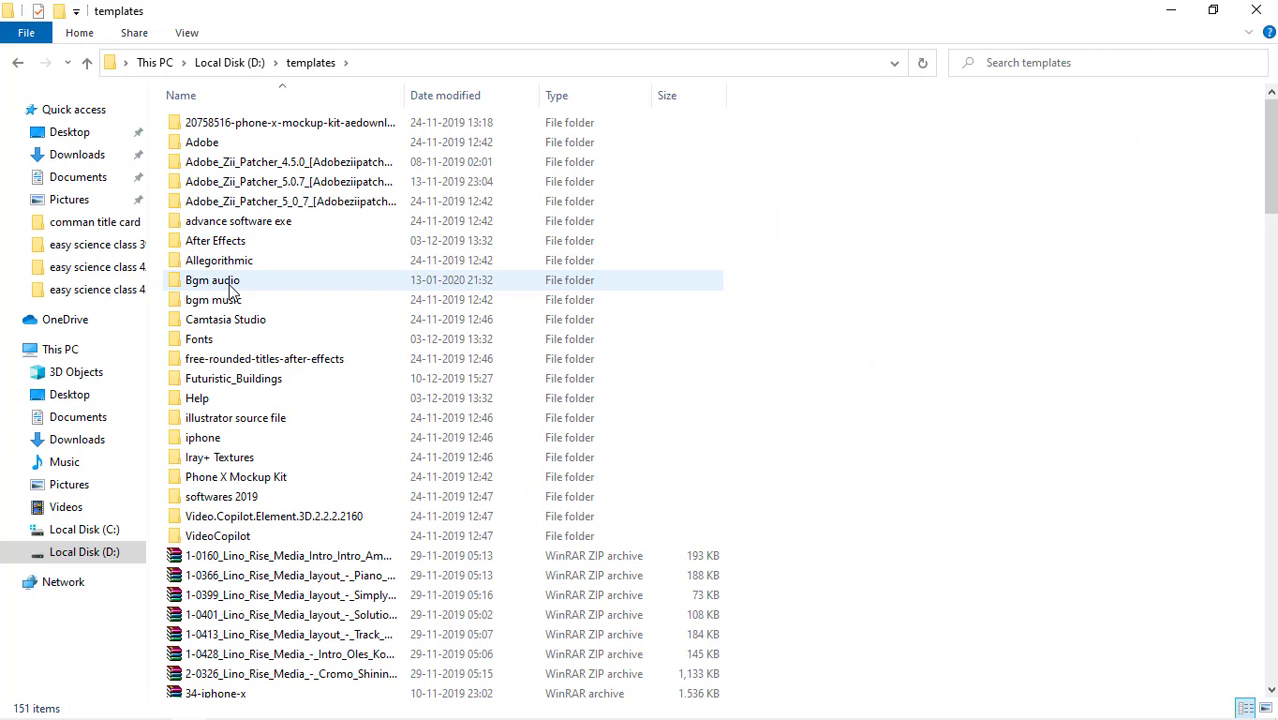
double_click(219, 302)
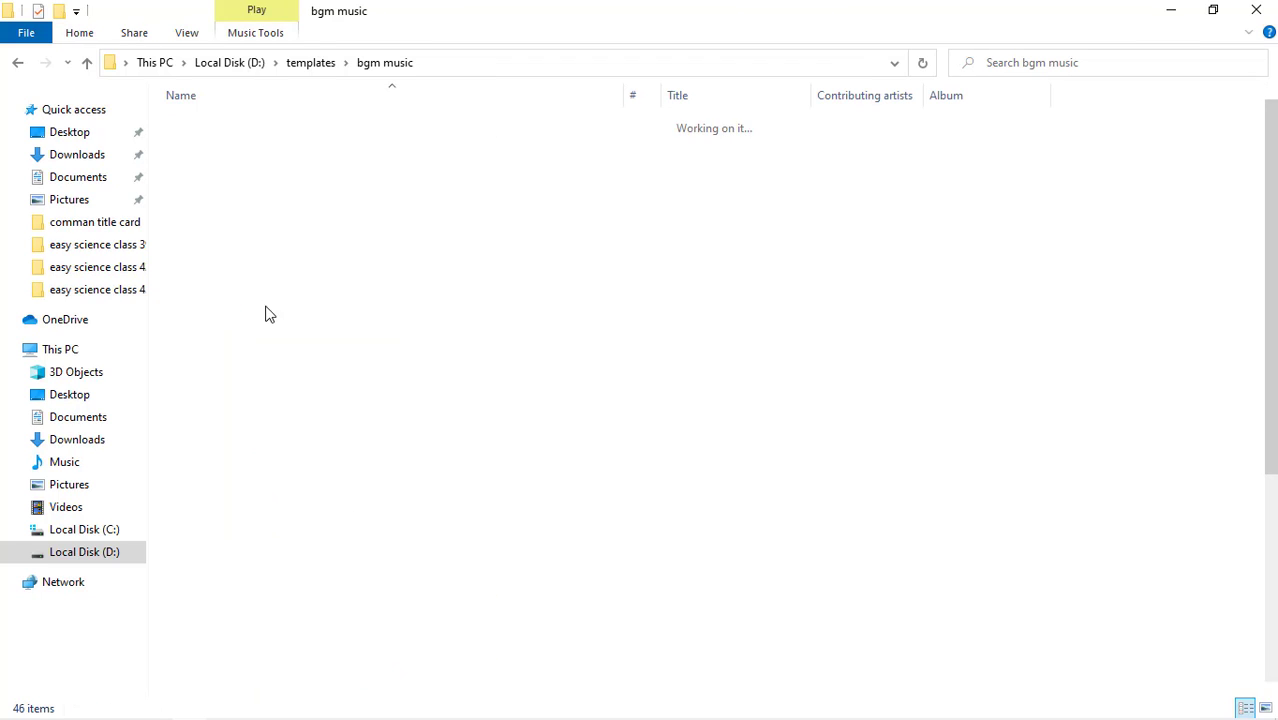
Preview the 2013-12-28 Skies track in VLC media player, with its window restored and moved beside the file list
click(303, 129)
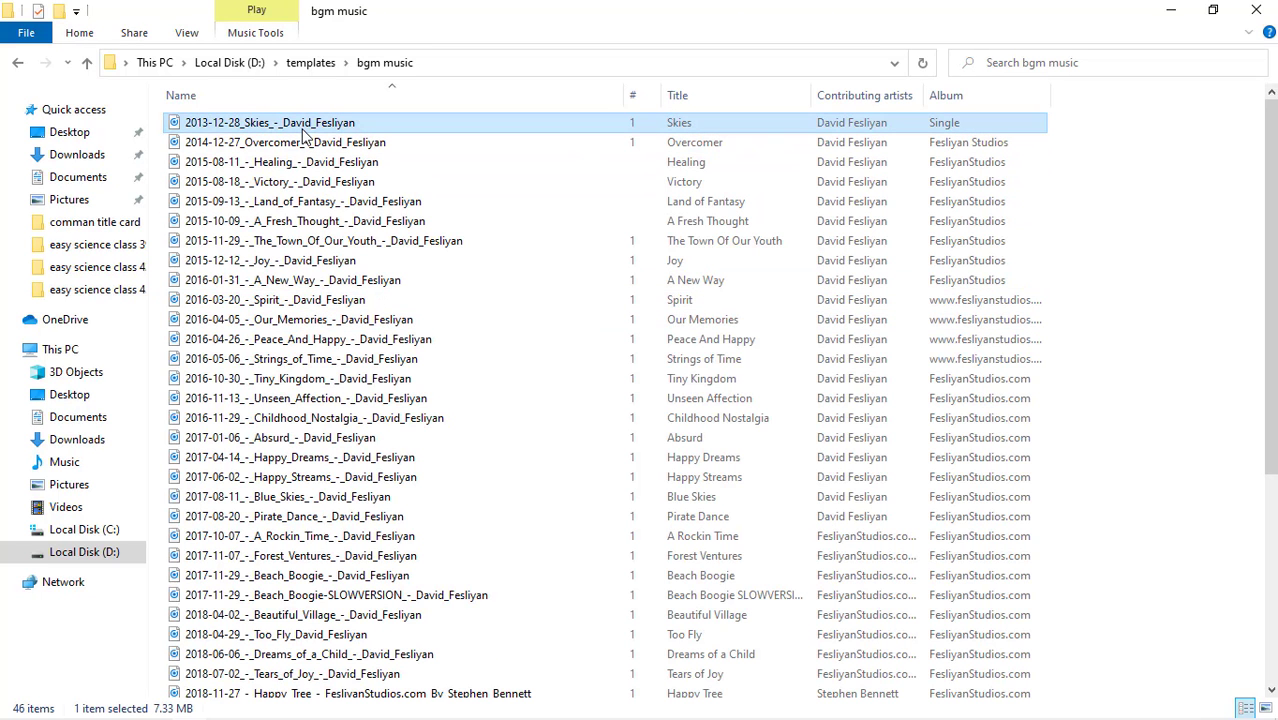
right_click(302, 130)
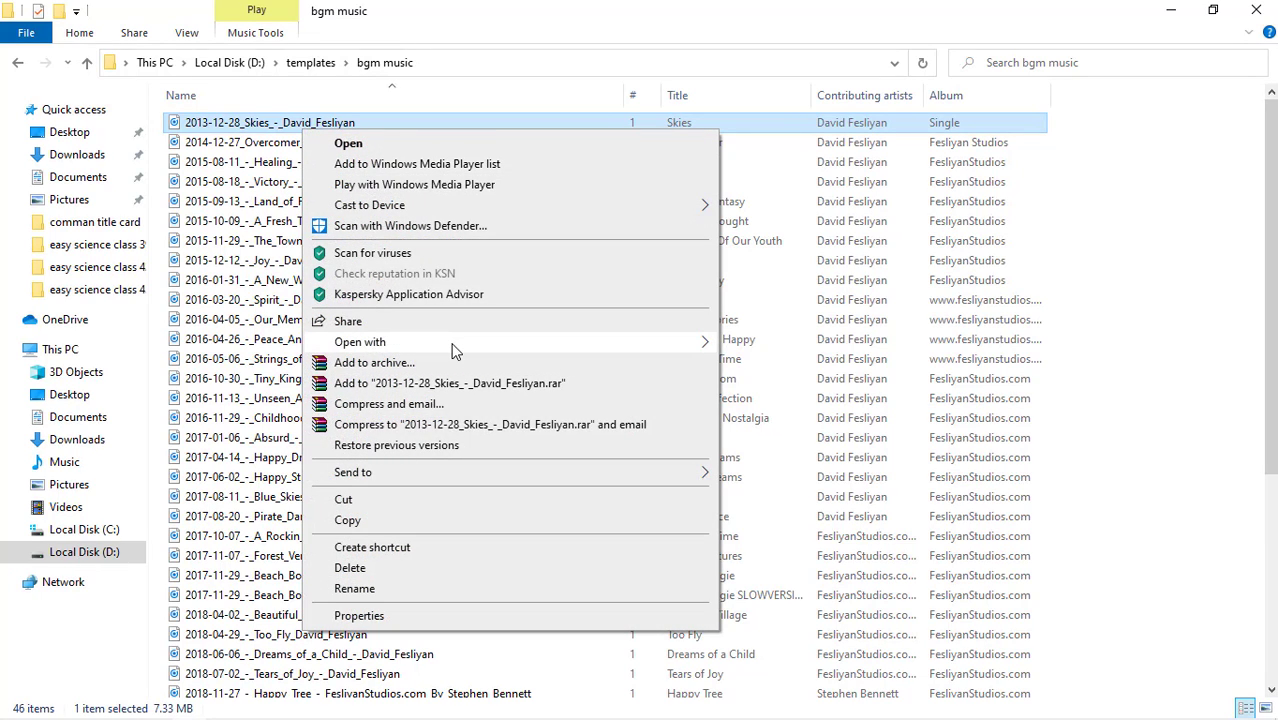
mouse_move(686, 344)
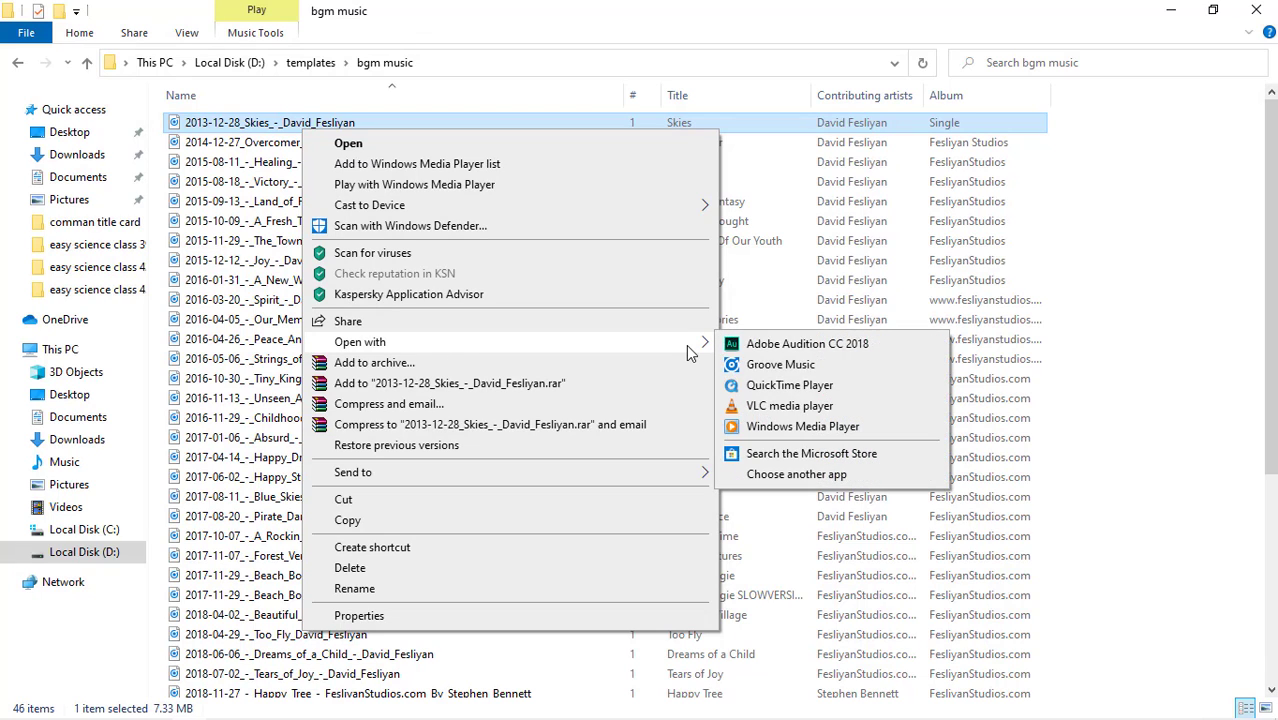
click(787, 410)
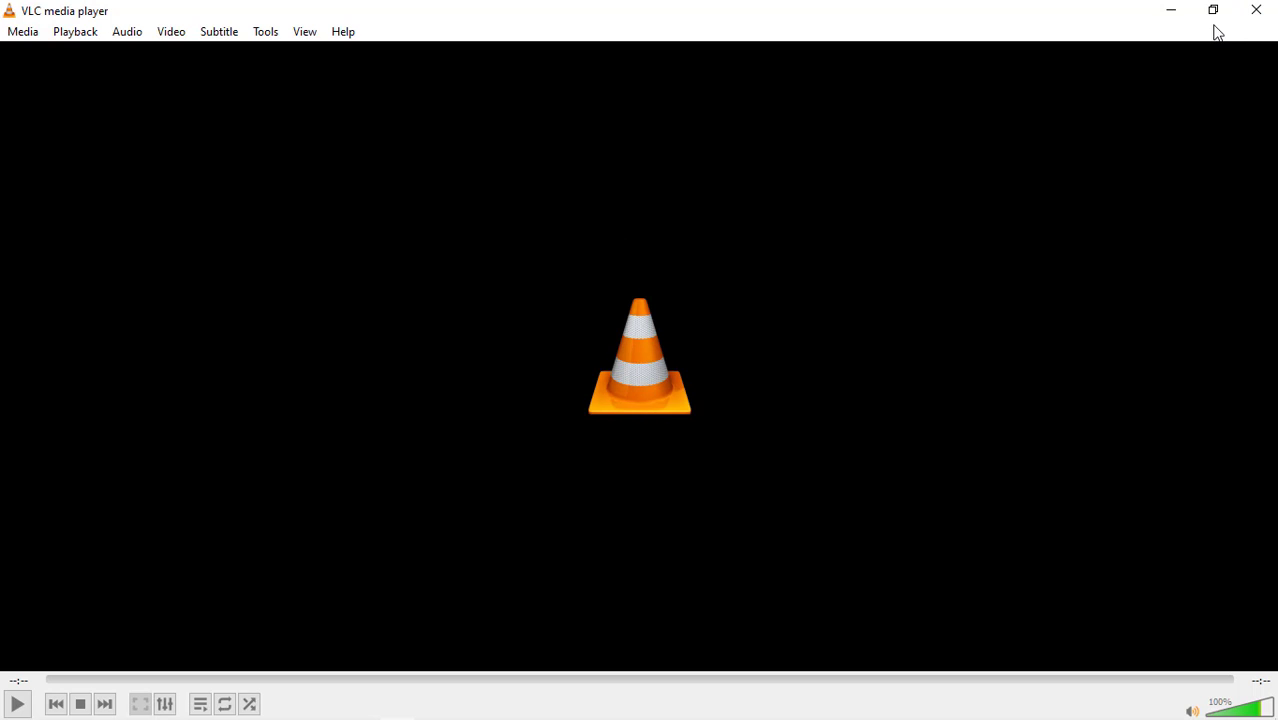
click(1214, 12)
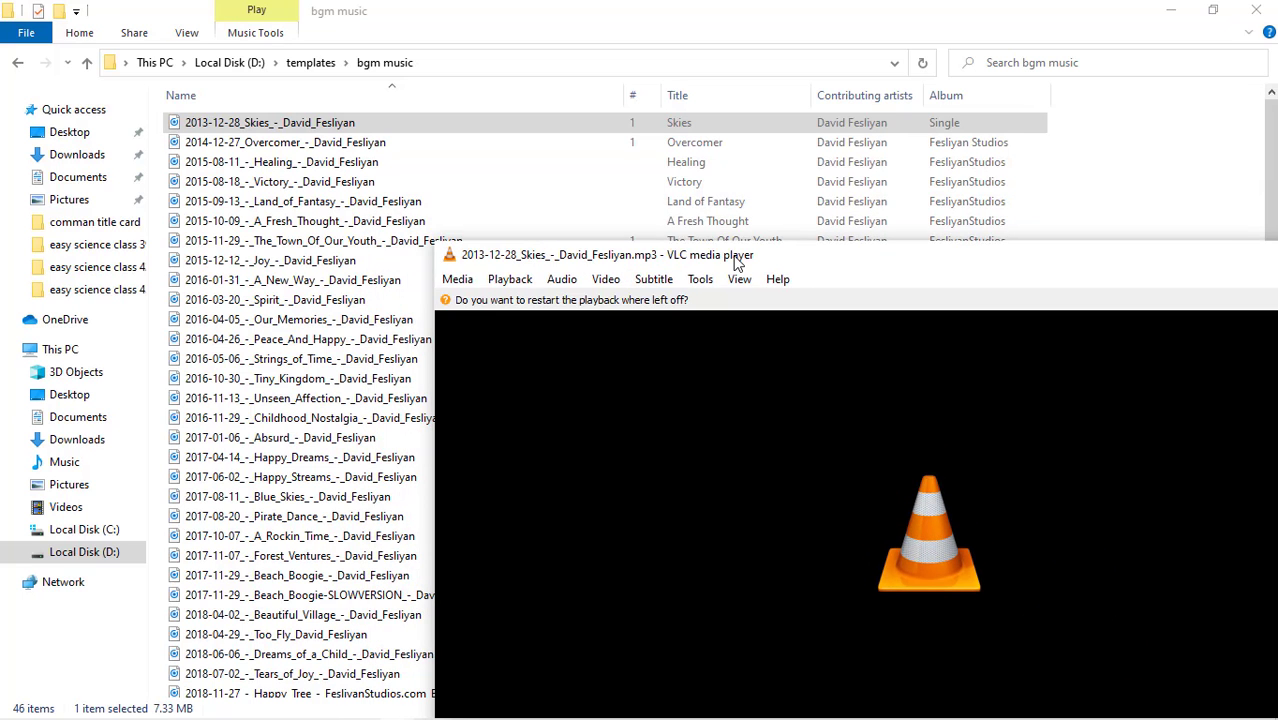
drag(737, 262, 692, 94)
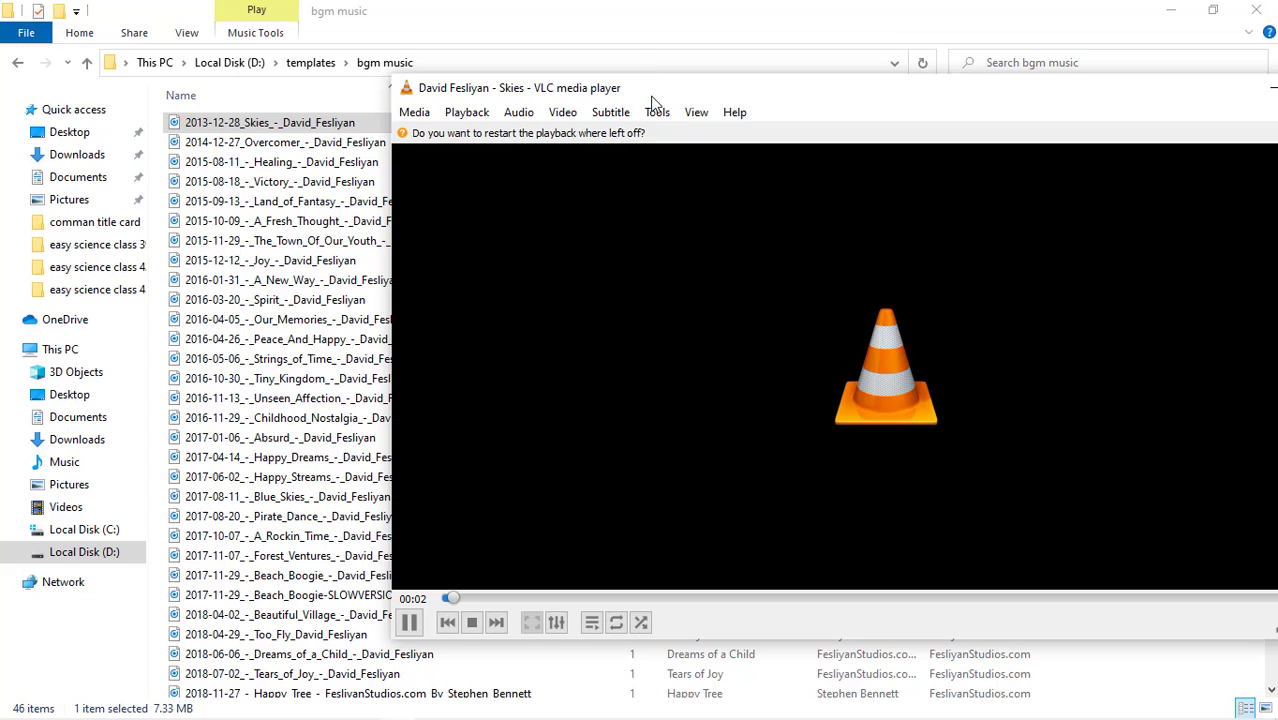
drag(630, 88, 544, 67)
Set the Windows audio output device to Speakers (Realtek High Definition Audio)
mouse_move(1201, 710)
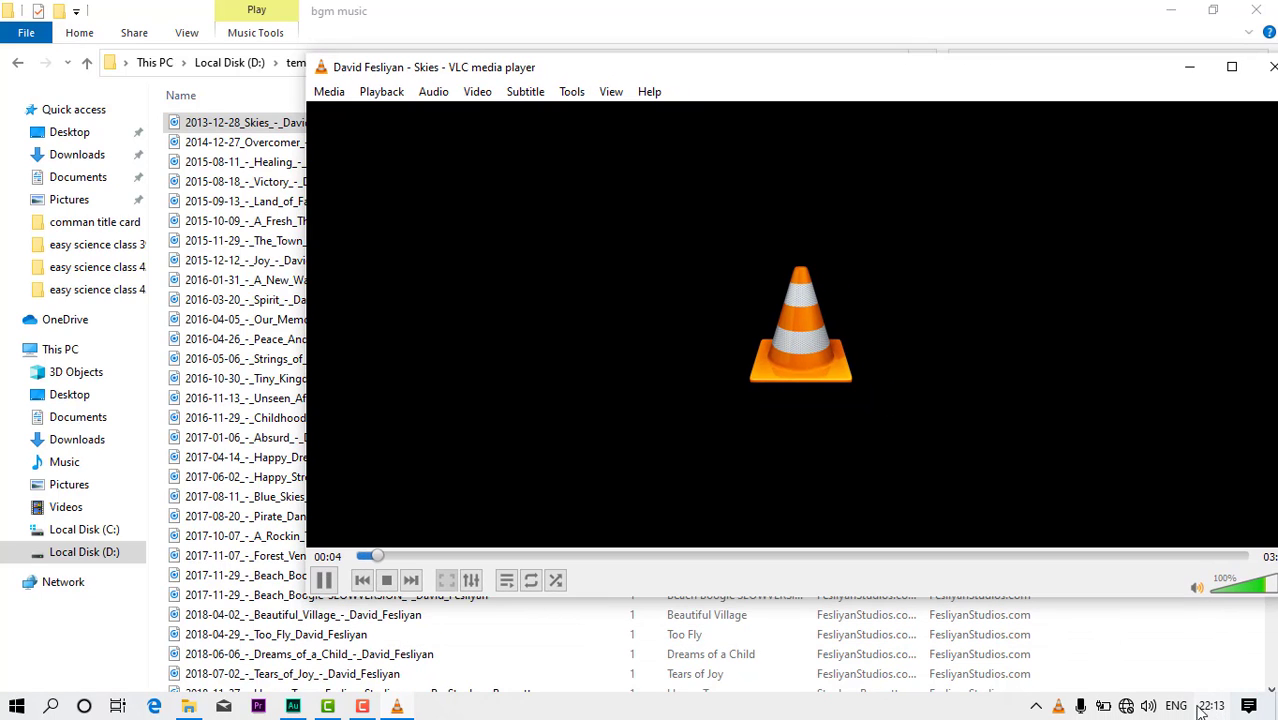
click(1148, 708)
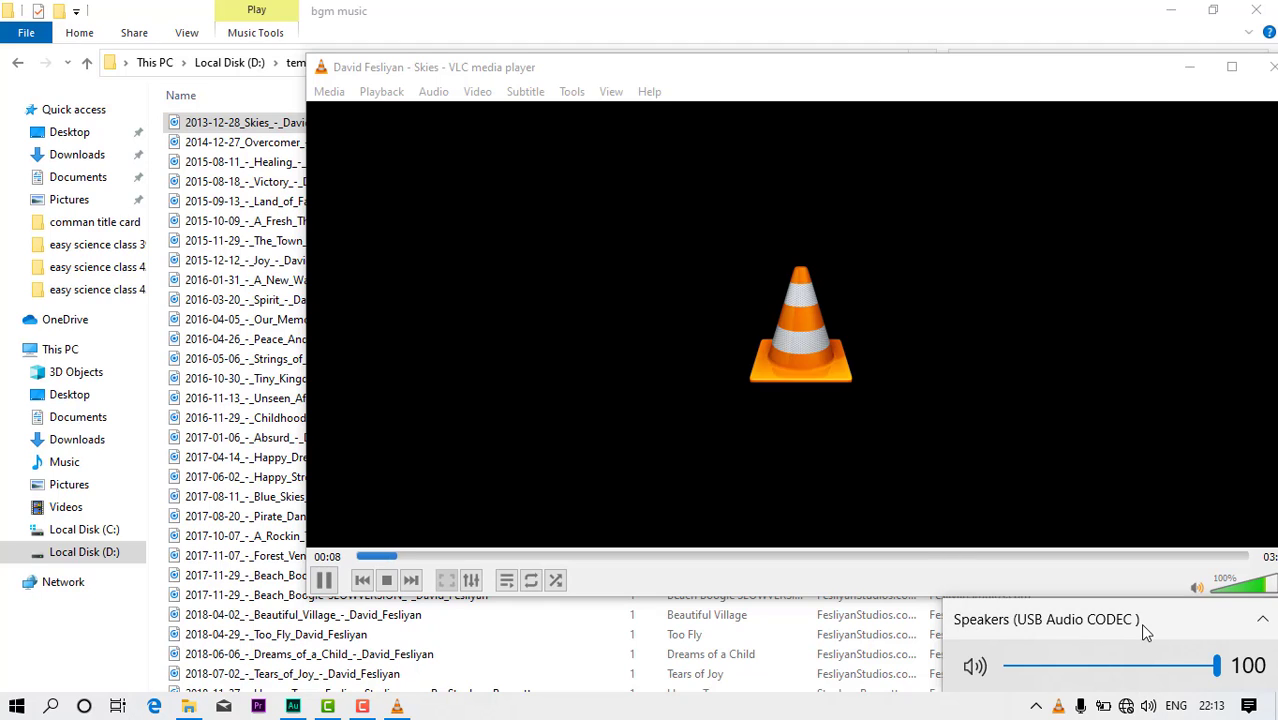
click(1145, 628)
click(1128, 582)
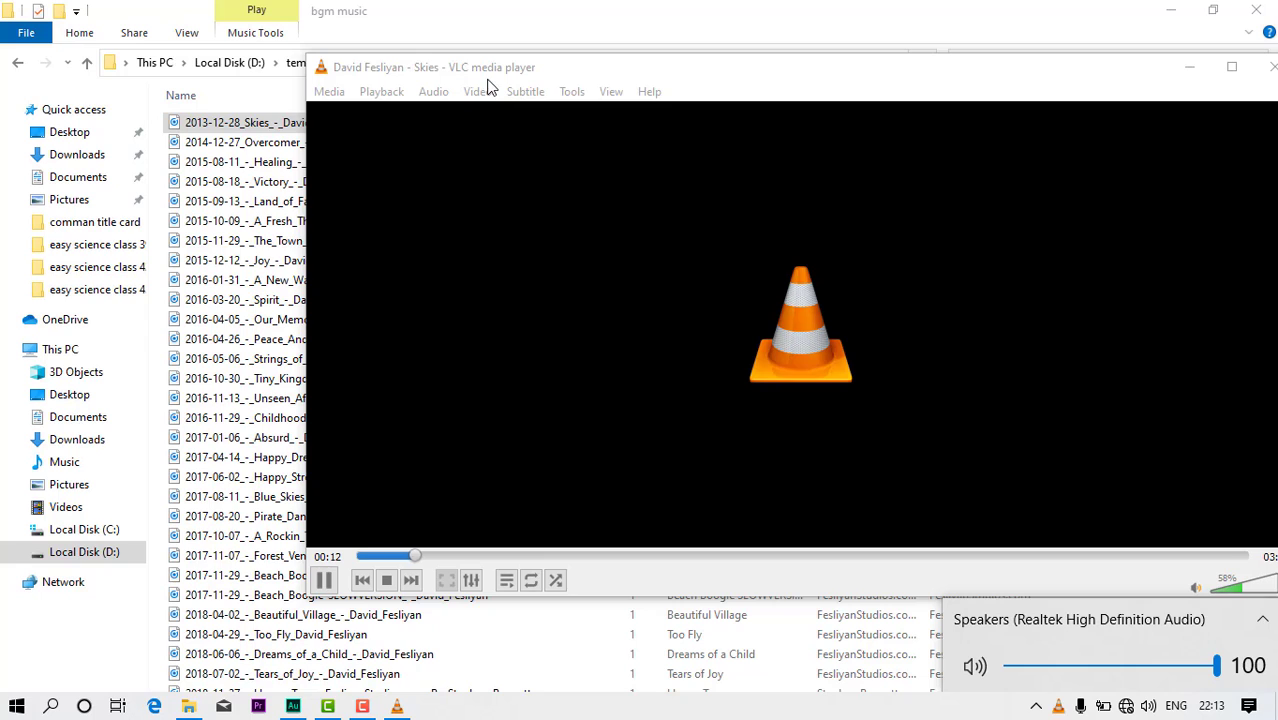
Preview the 2014-12-27 Overcomer track in VLC and shift the player window clear of the file names
mouse_move(484, 68)
mouse_down()
mouse_move(500, 70)
mouse_move(487, 72)
mouse_up()
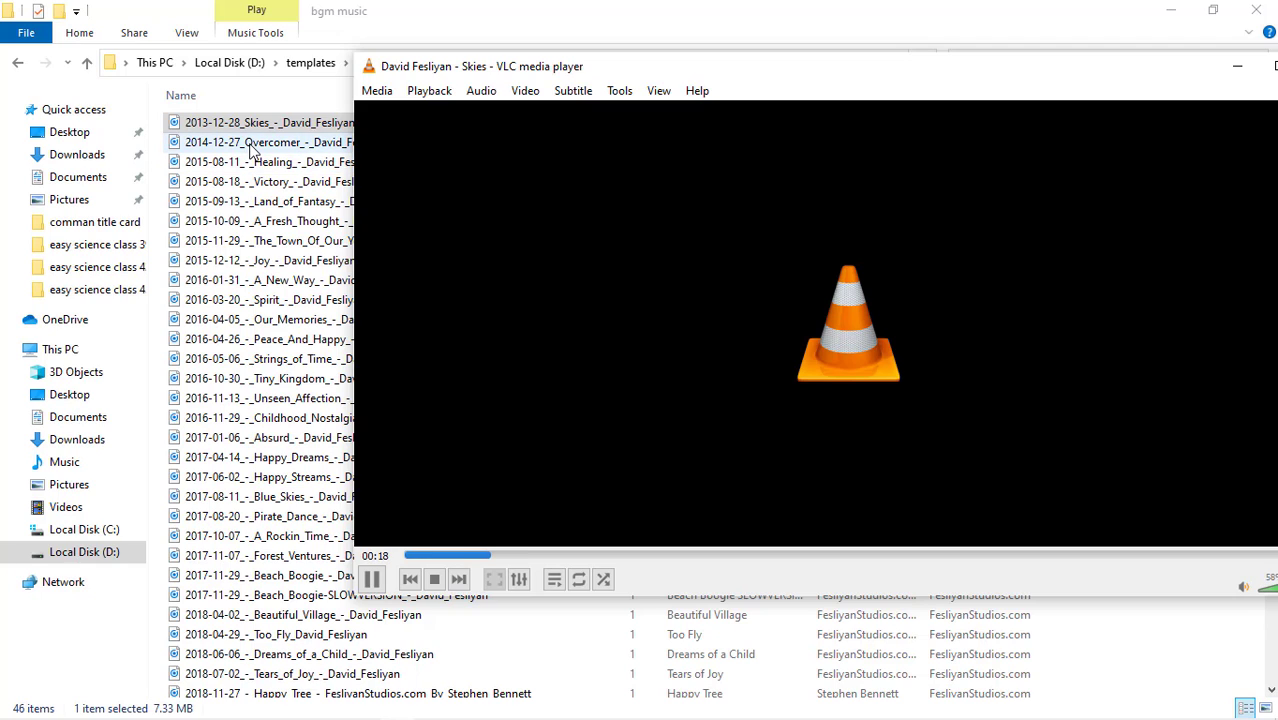
double_click(300, 145)
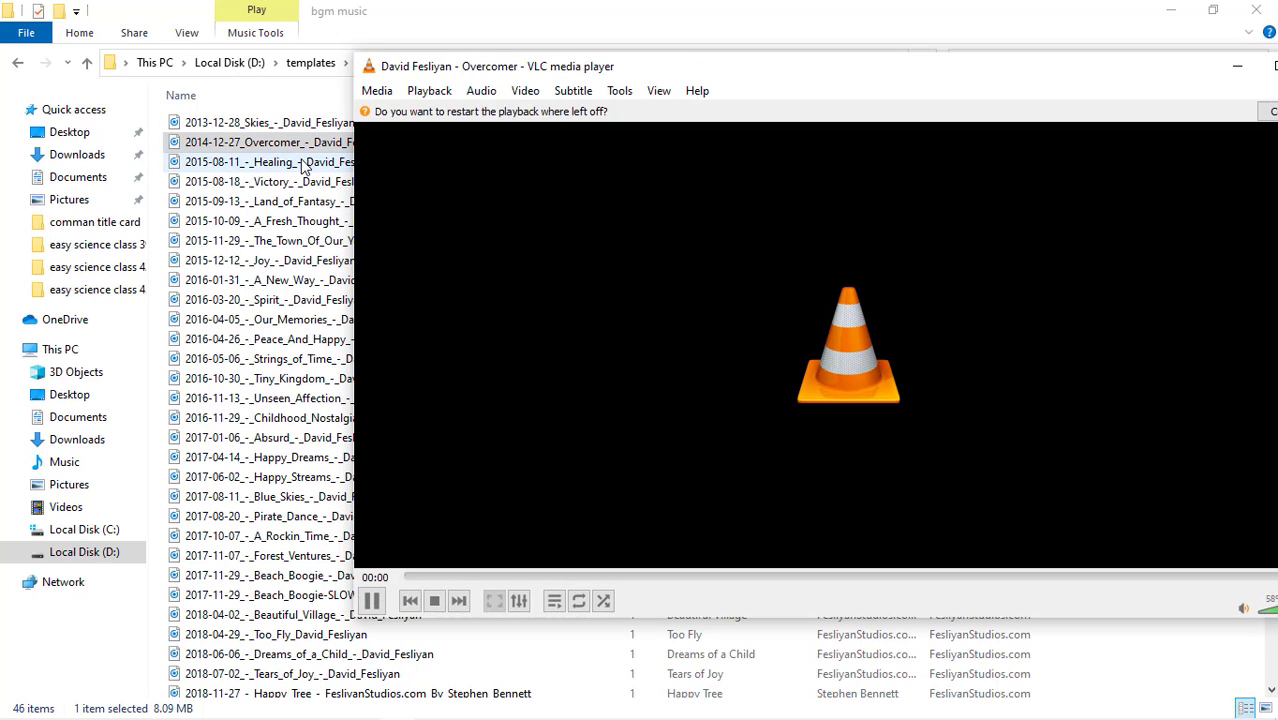
drag(524, 73, 626, 59)
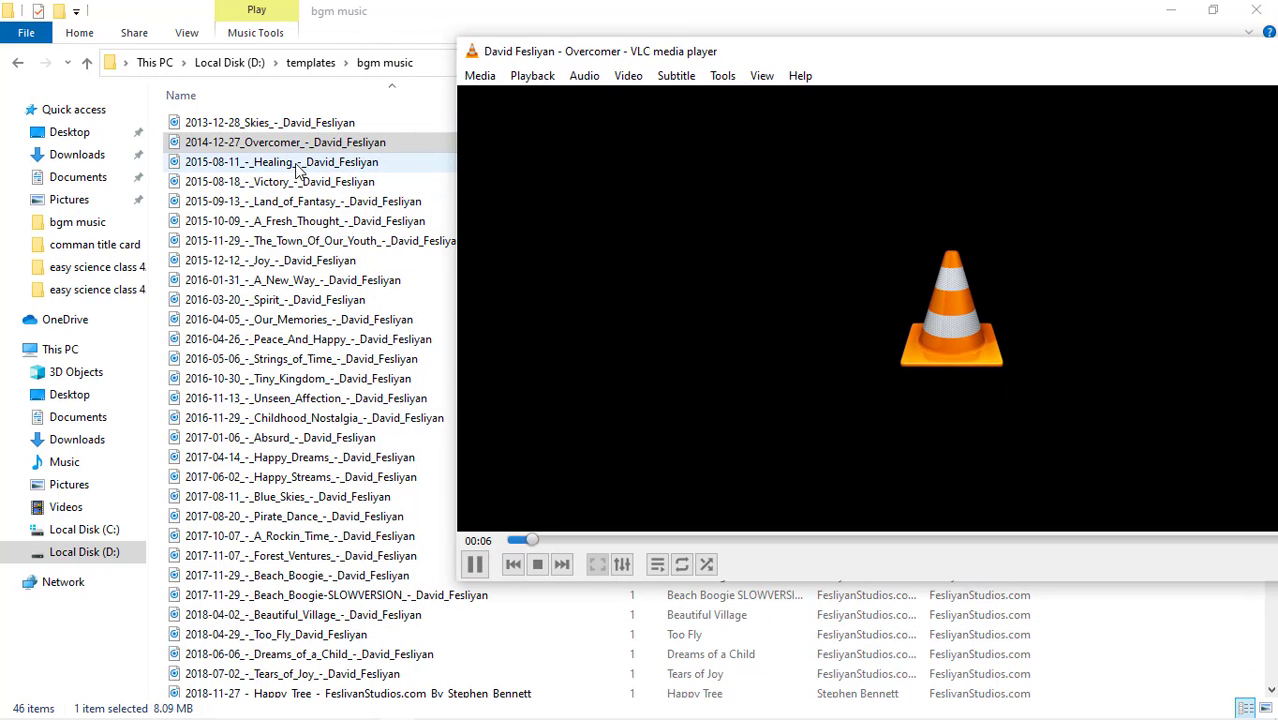
Preview the 2015-08-11 Healing track, skipping ahead in its first minute, with the whole player window moved into view
drag(300, 162, 671, 320)
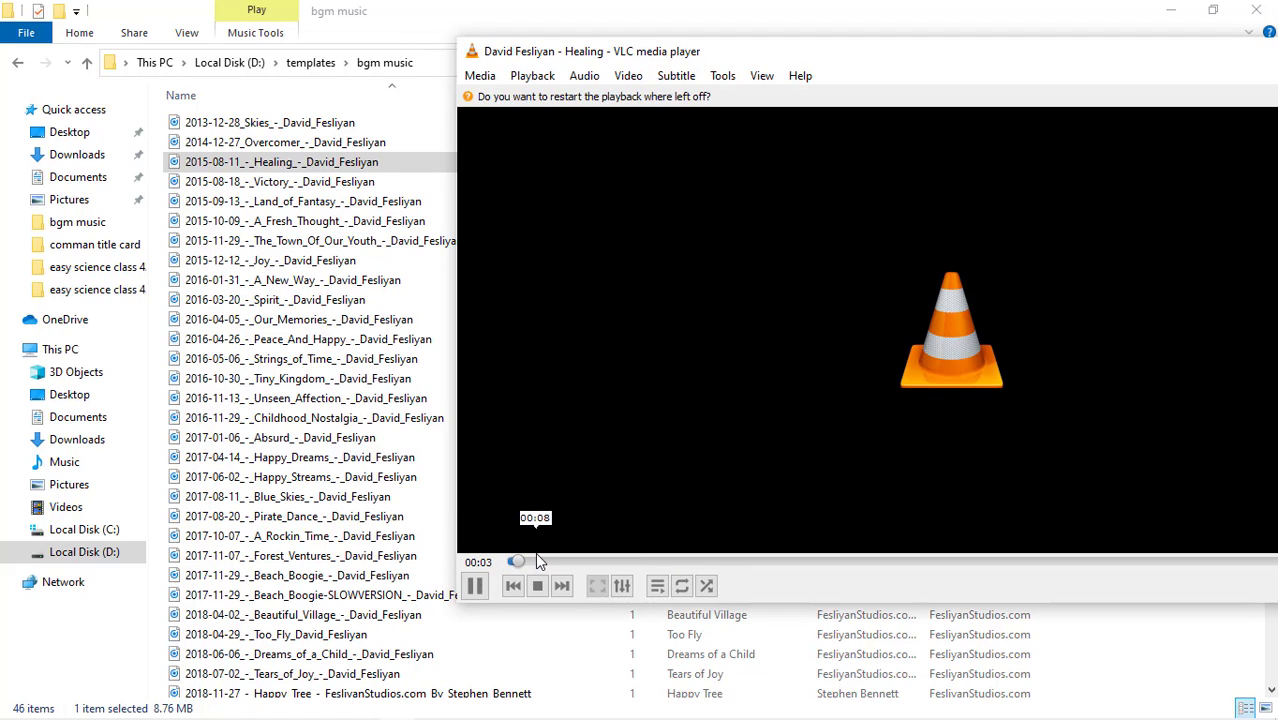
drag(541, 561, 584, 566)
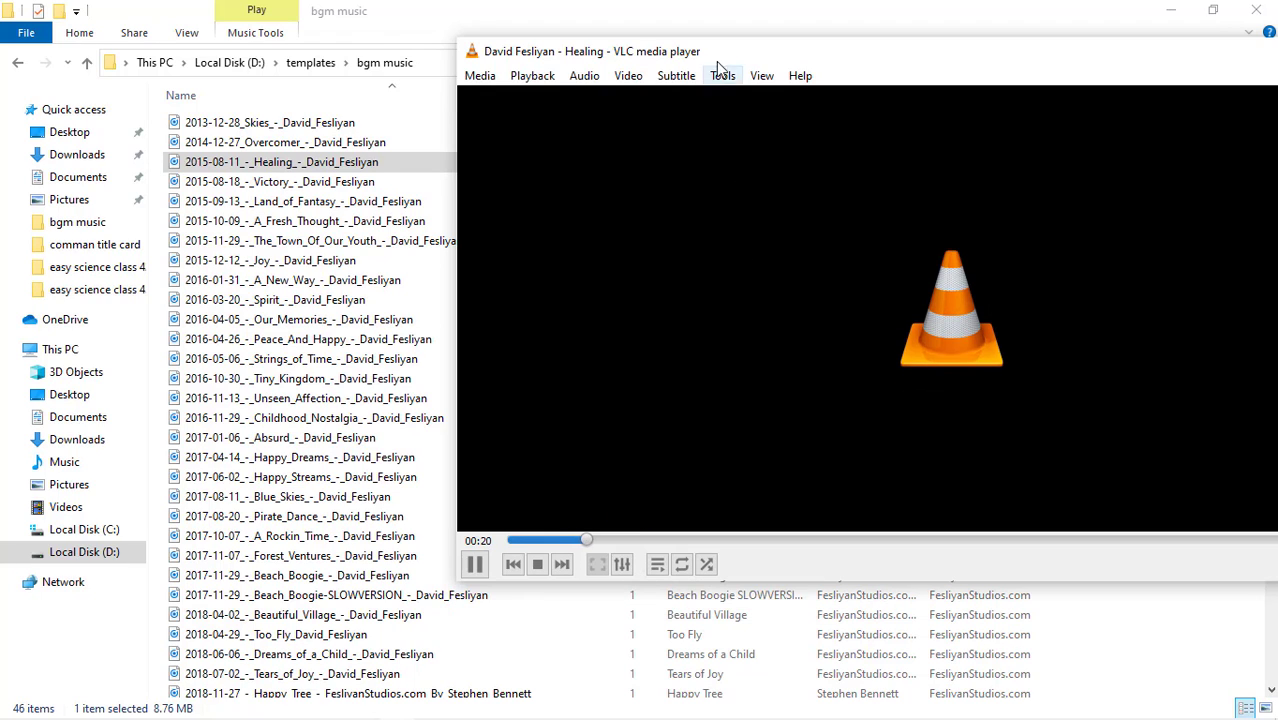
drag(717, 61, 644, 27)
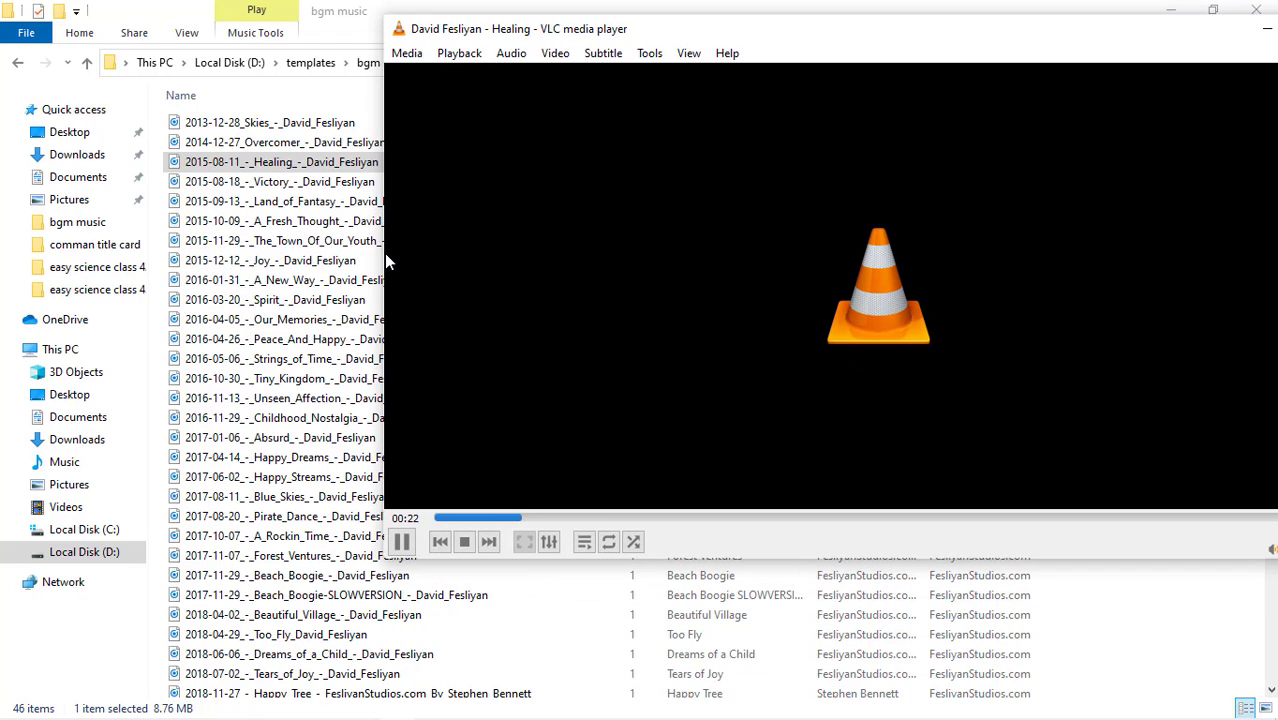
drag(380, 254, 526, 257)
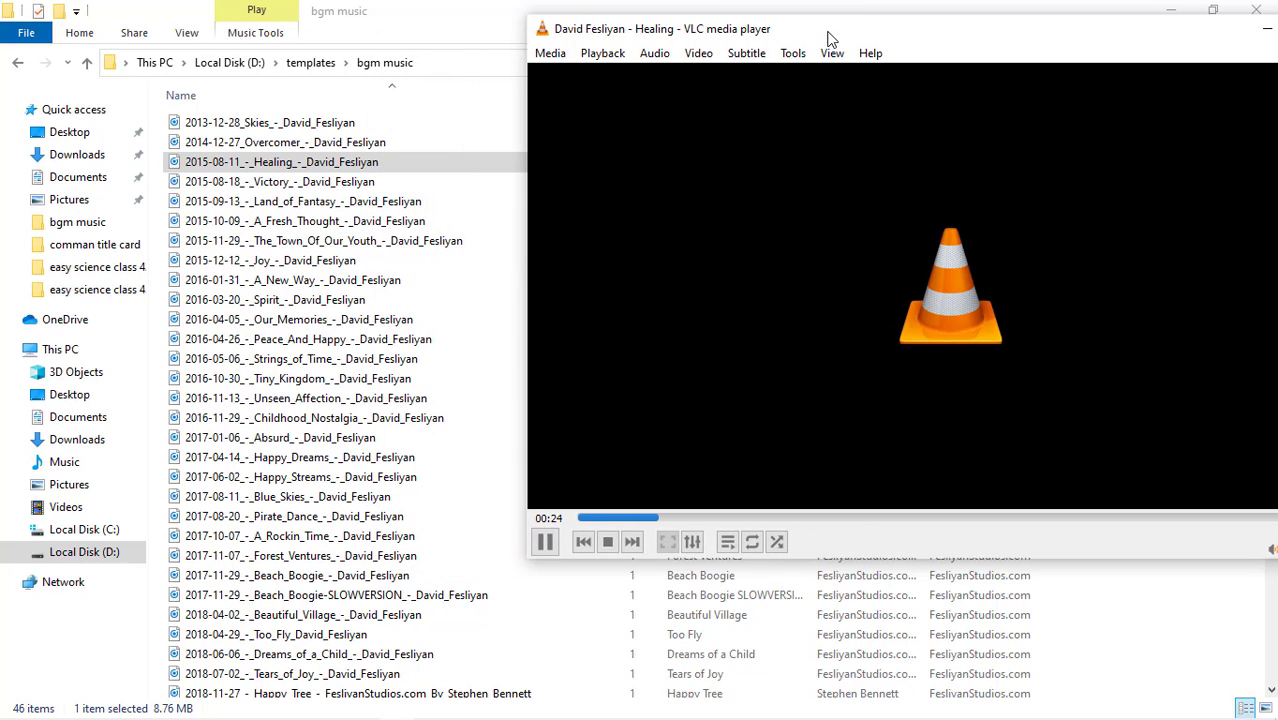
drag(830, 37, 723, 35)
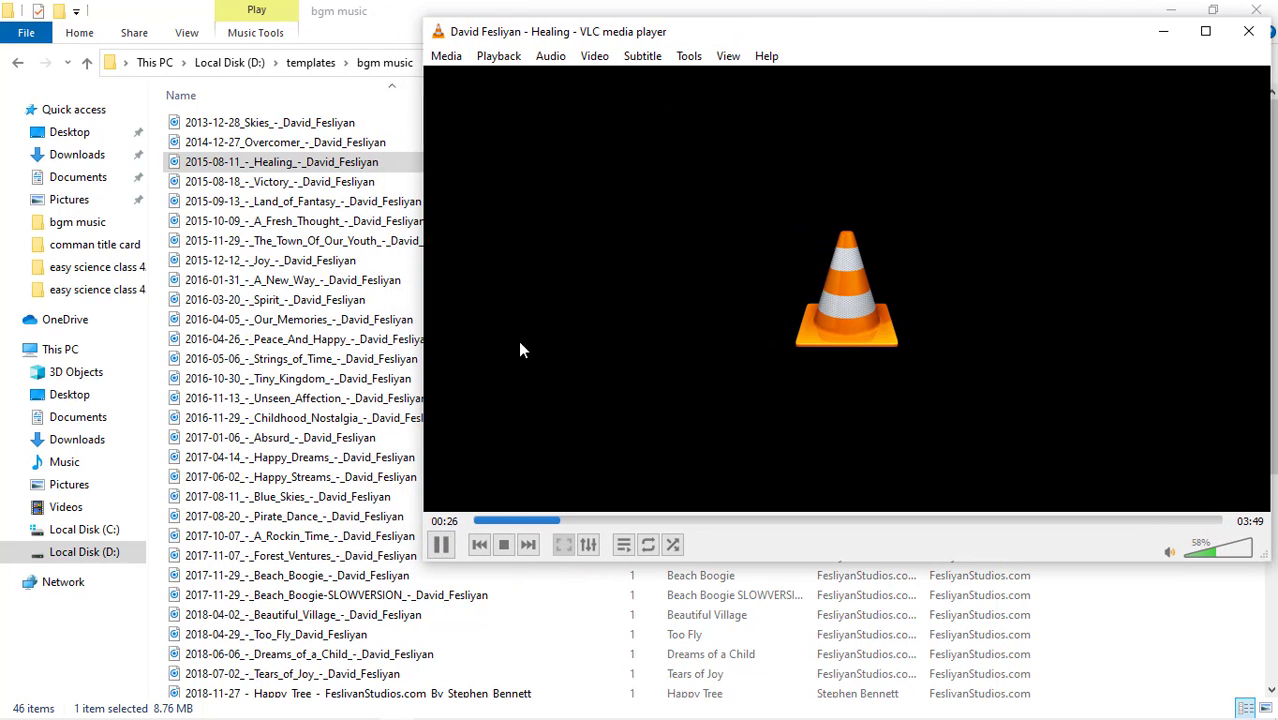
click(610, 521)
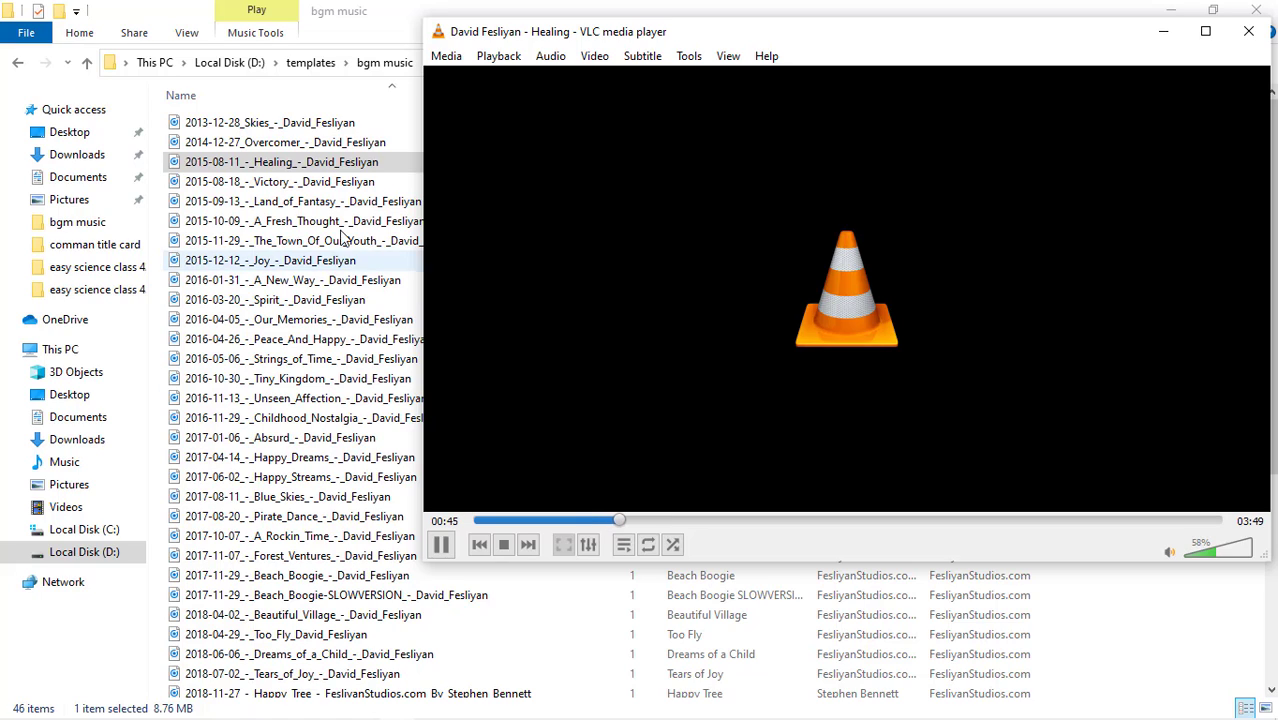
Preview the 2015-08-18 Victory track, skipping ahead within its first minute, and pause it
drag(327, 182, 602, 266)
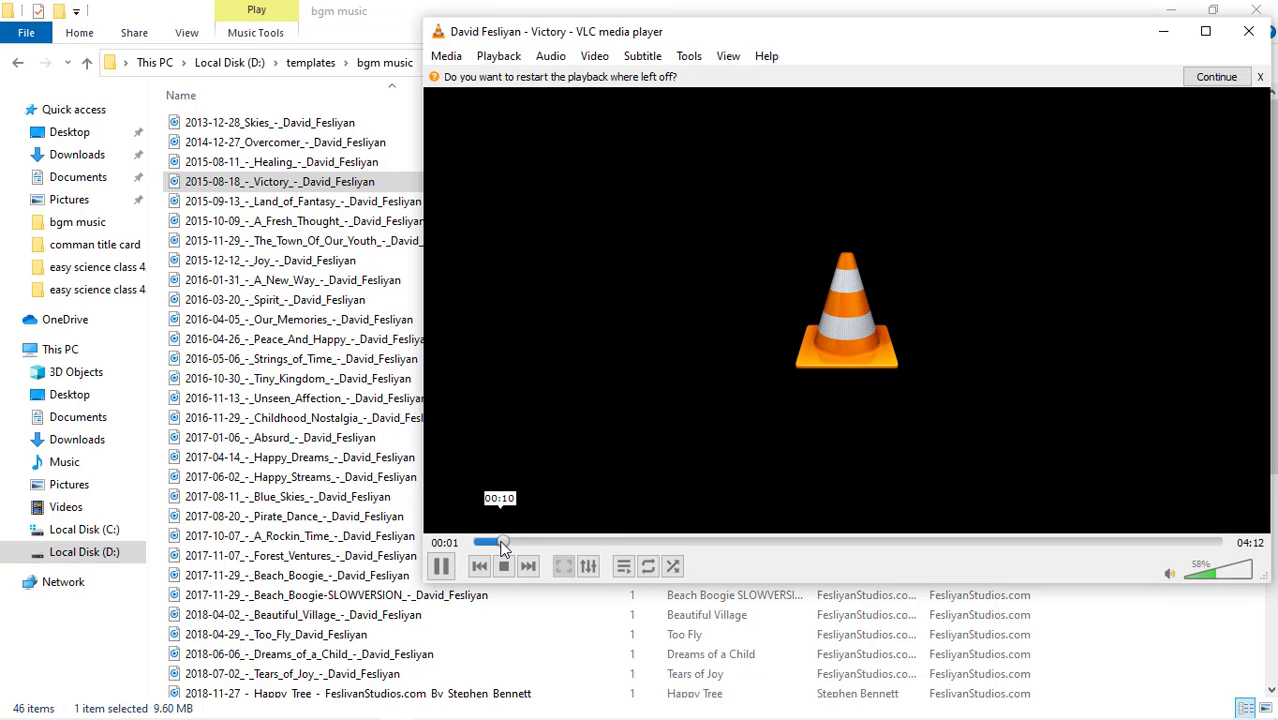
click(543, 542)
click(604, 543)
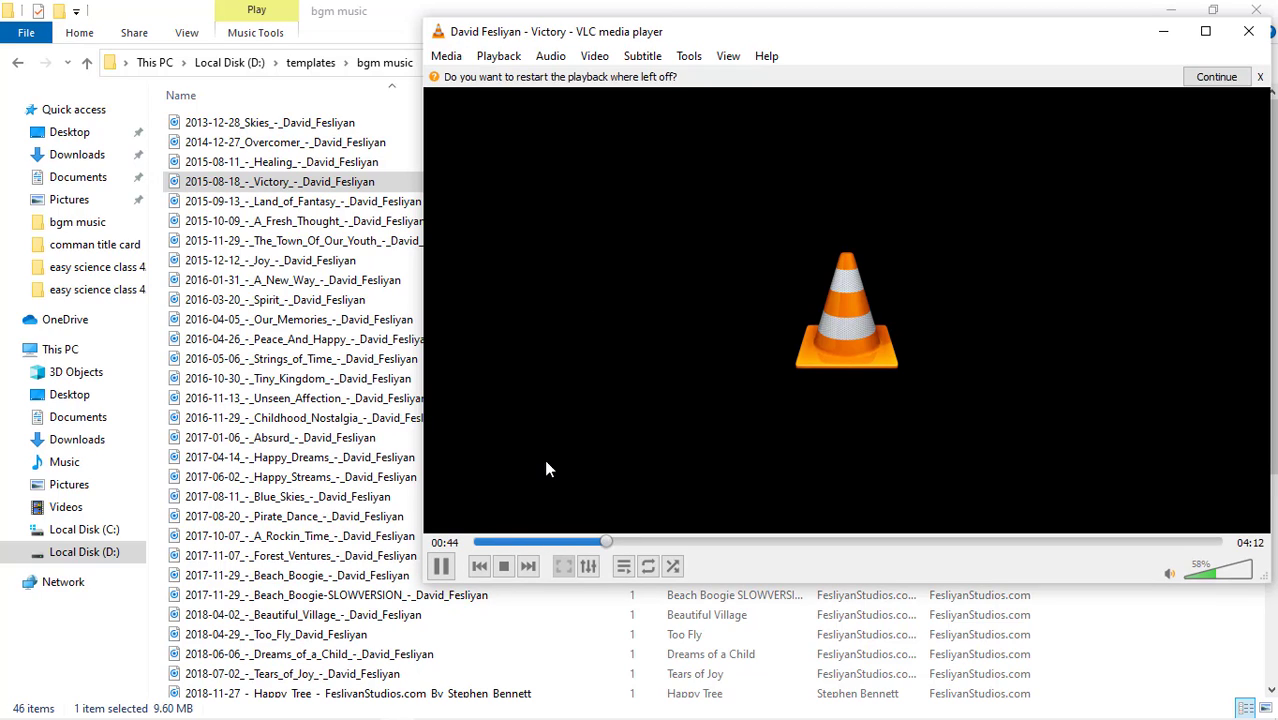
click(440, 566)
Preview the 2015-09-13 Land of Fantasy track at several points in its opening and raise the player volume to 94%
double_click(310, 203)
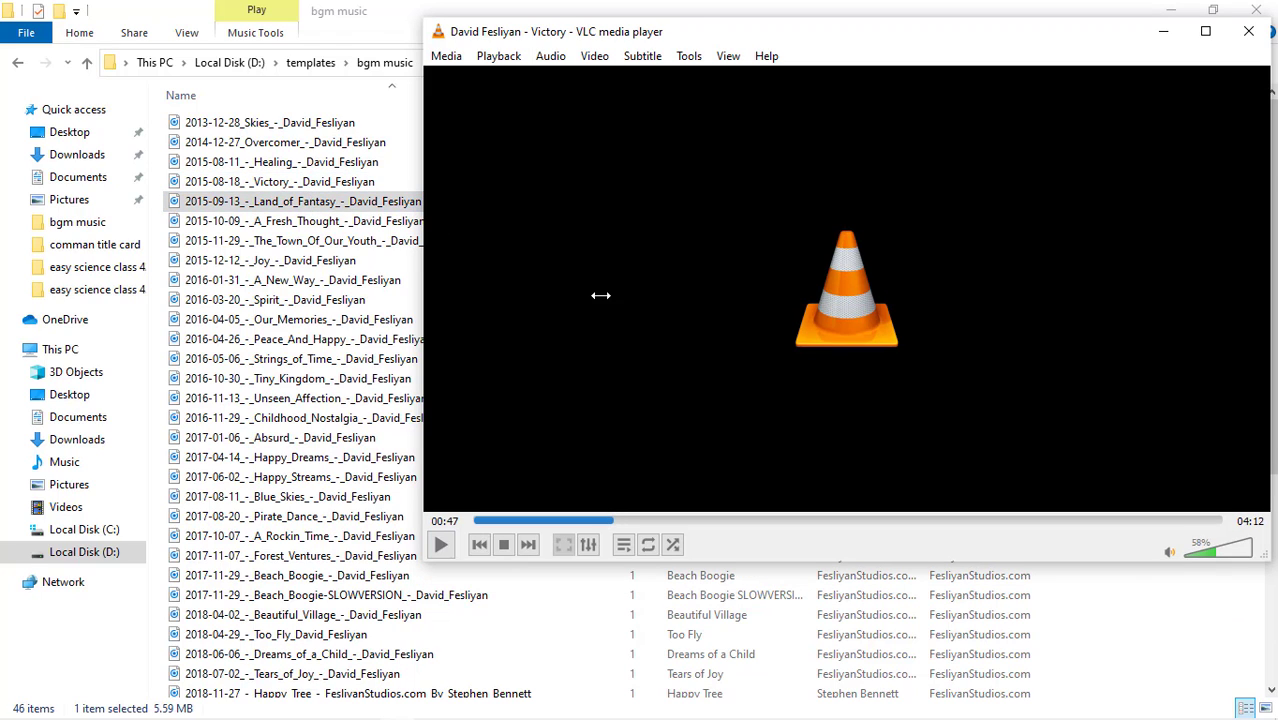
click(512, 541)
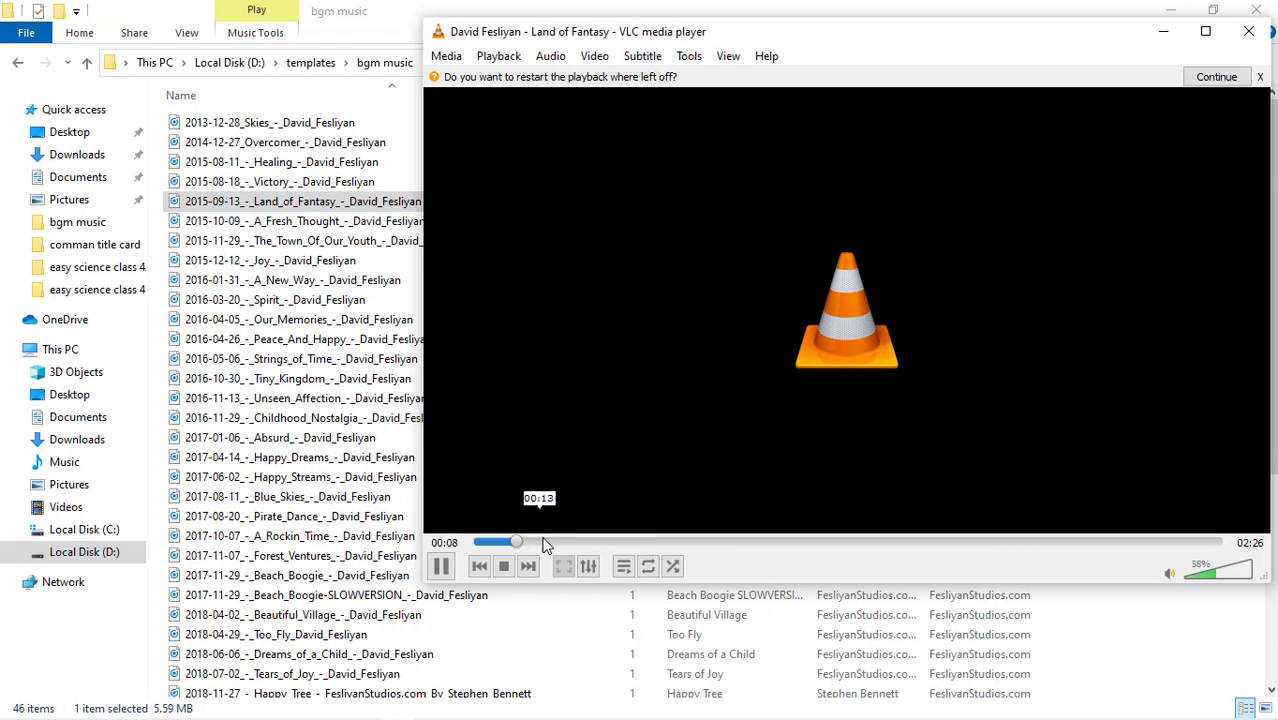
click(563, 541)
click(607, 541)
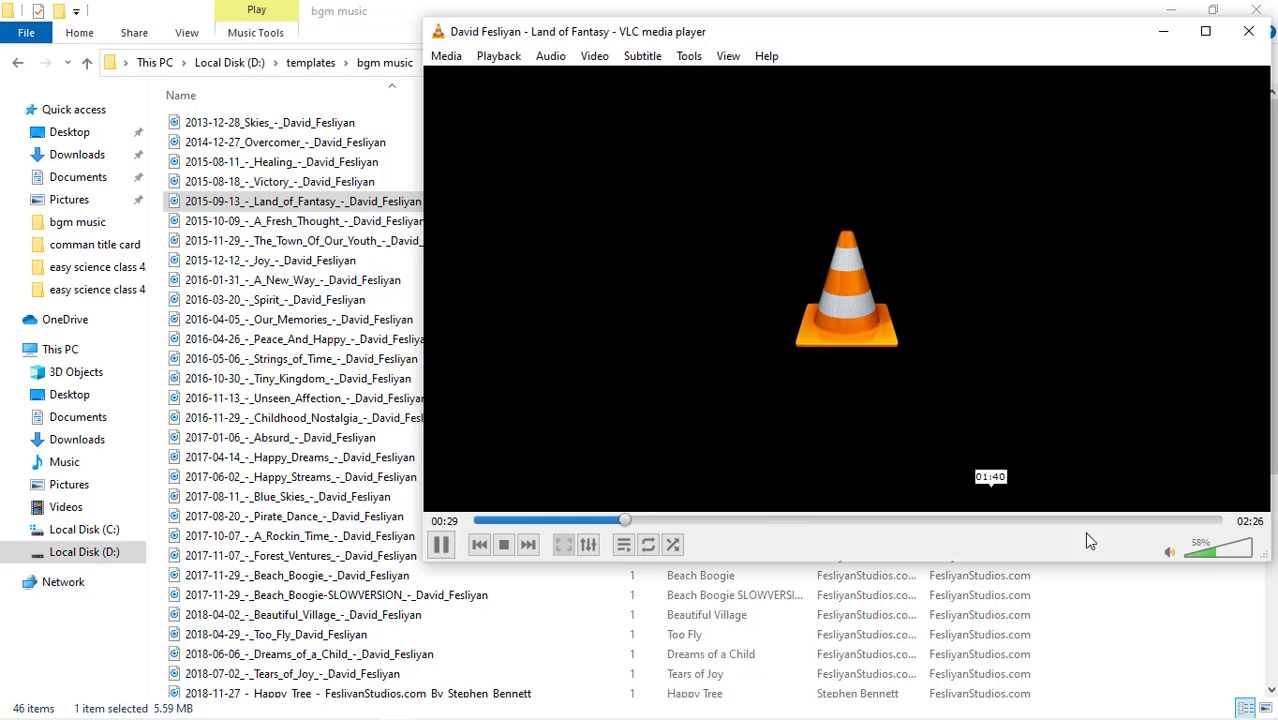
click(1247, 553)
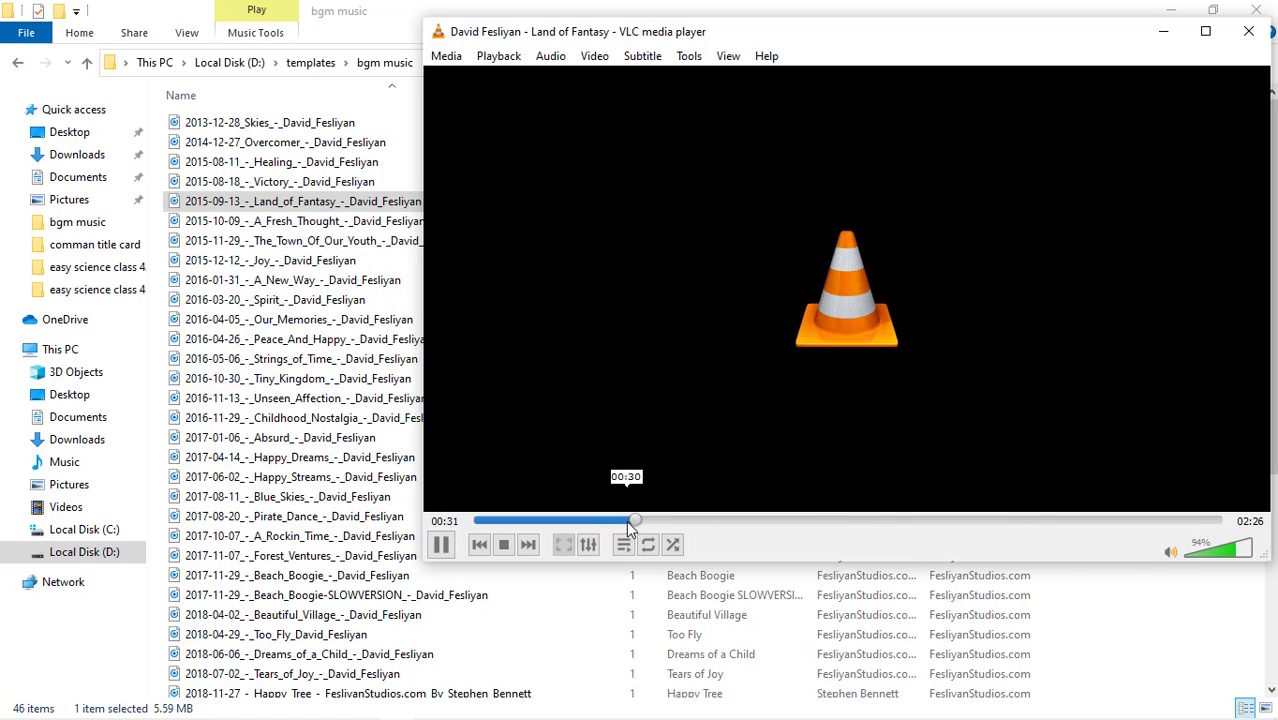
click(578, 520)
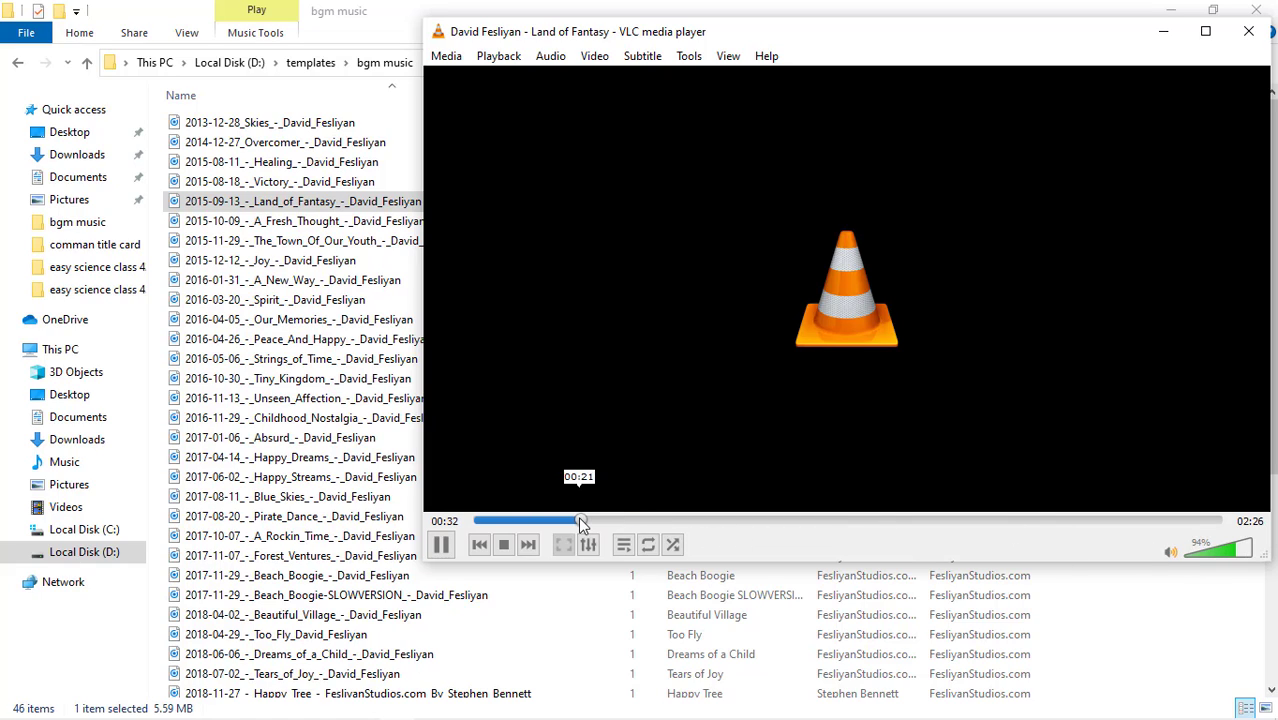
click(637, 519)
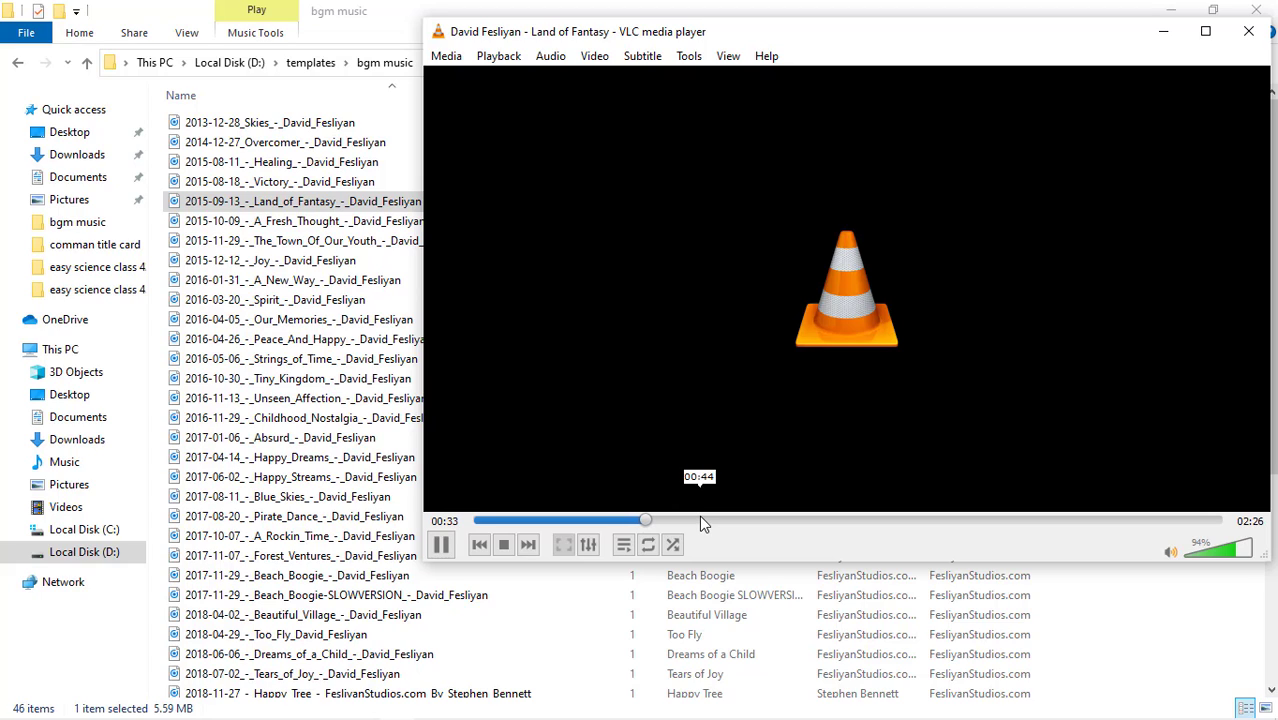
Preview the A Fresh Thought, The Town Of Our Youth and Joy tracks, skipping ahead in Joy
double_click(299, 222)
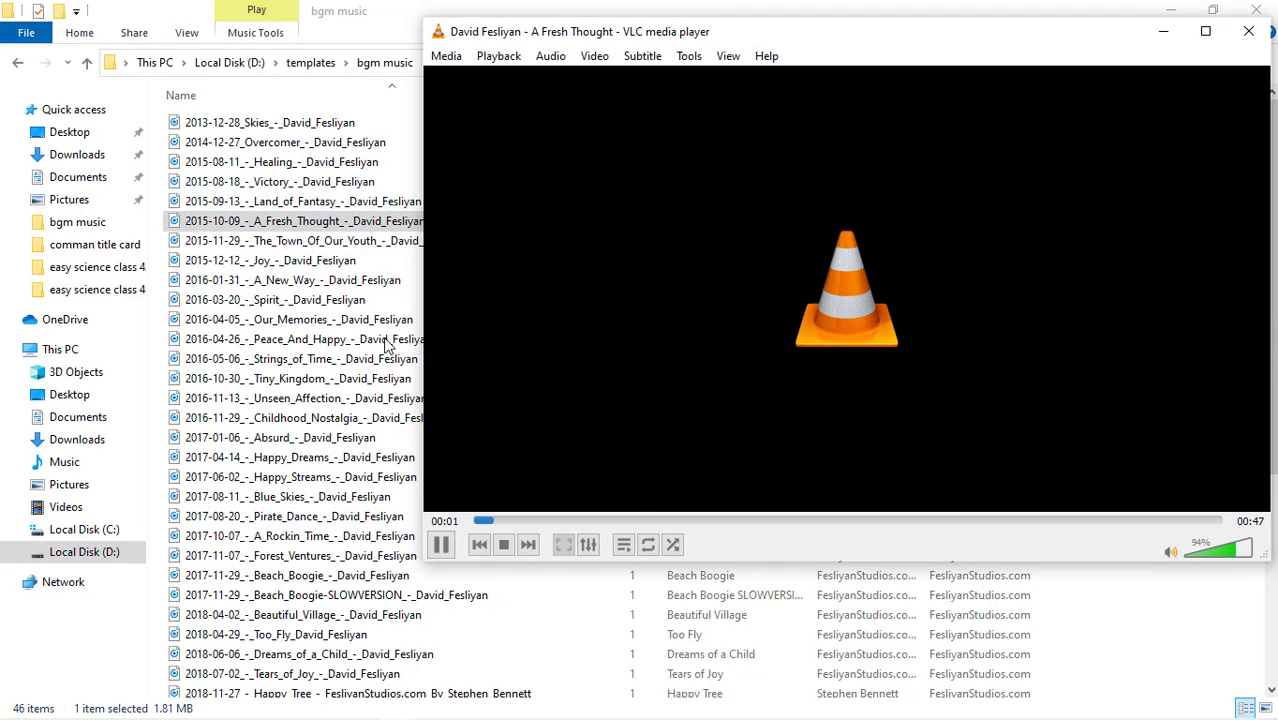
drag(322, 241, 432, 333)
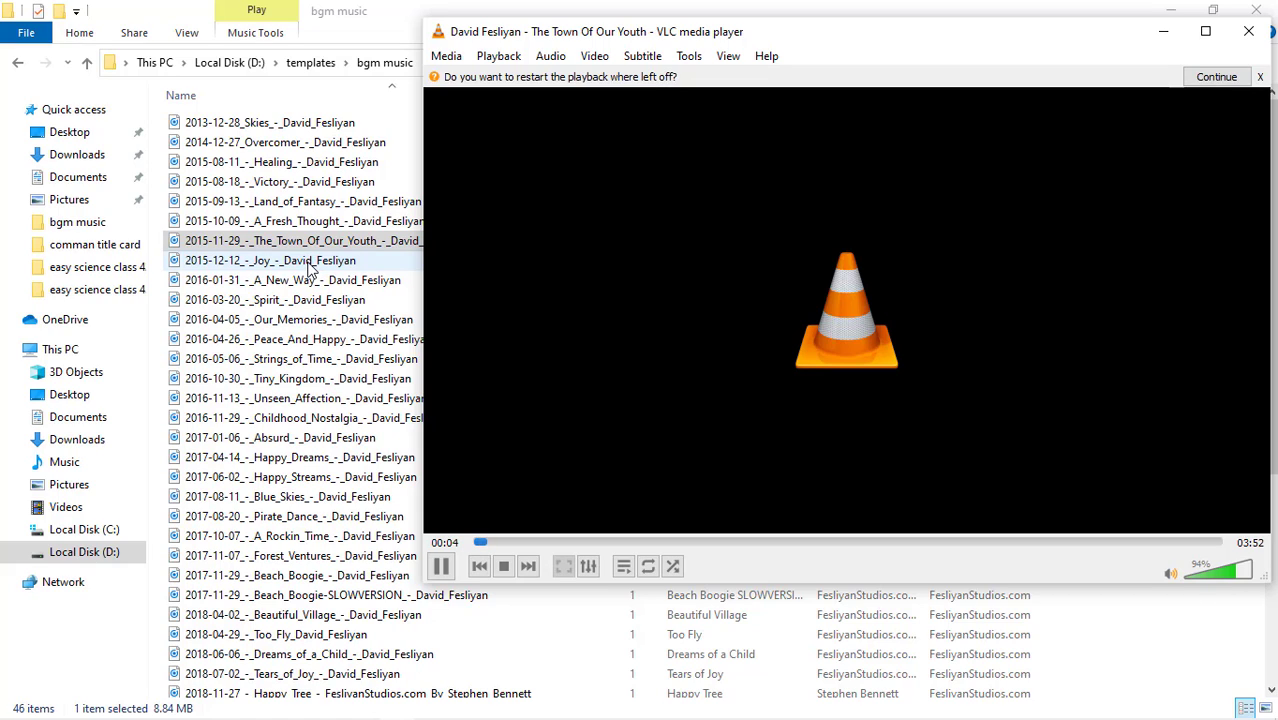
click(342, 264)
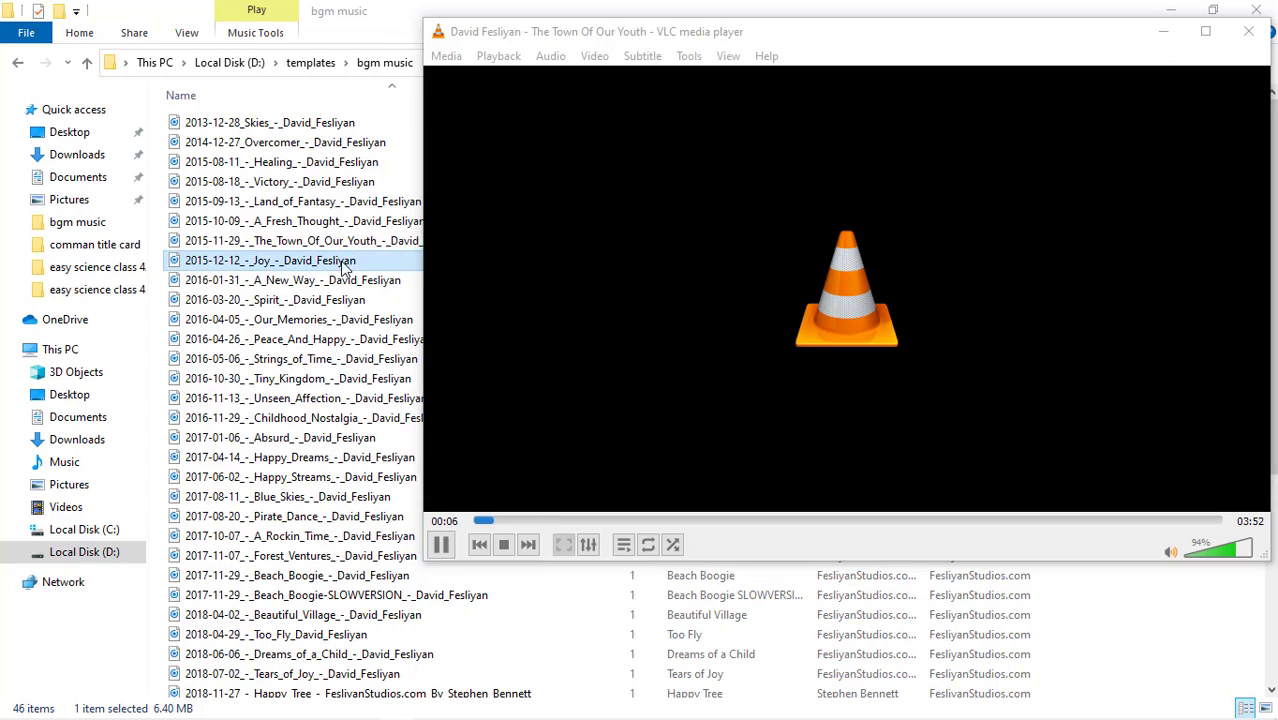
drag(342, 264, 689, 391)
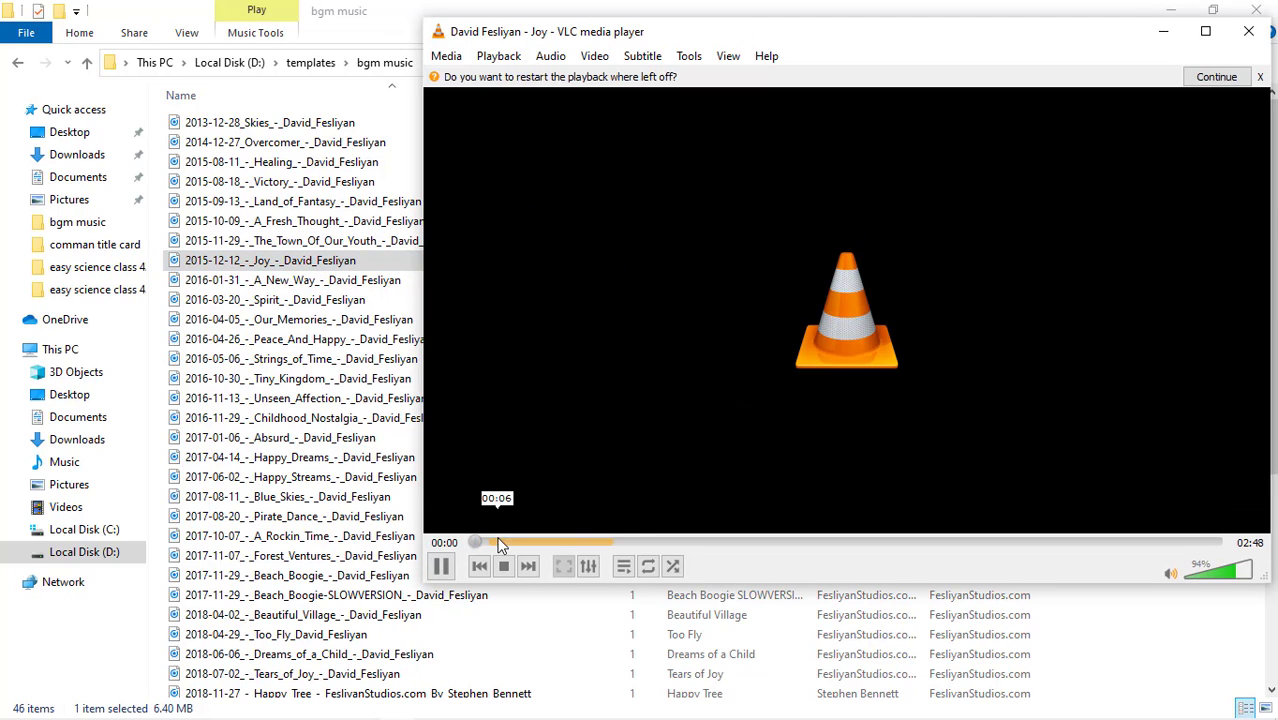
drag(500, 545, 579, 543)
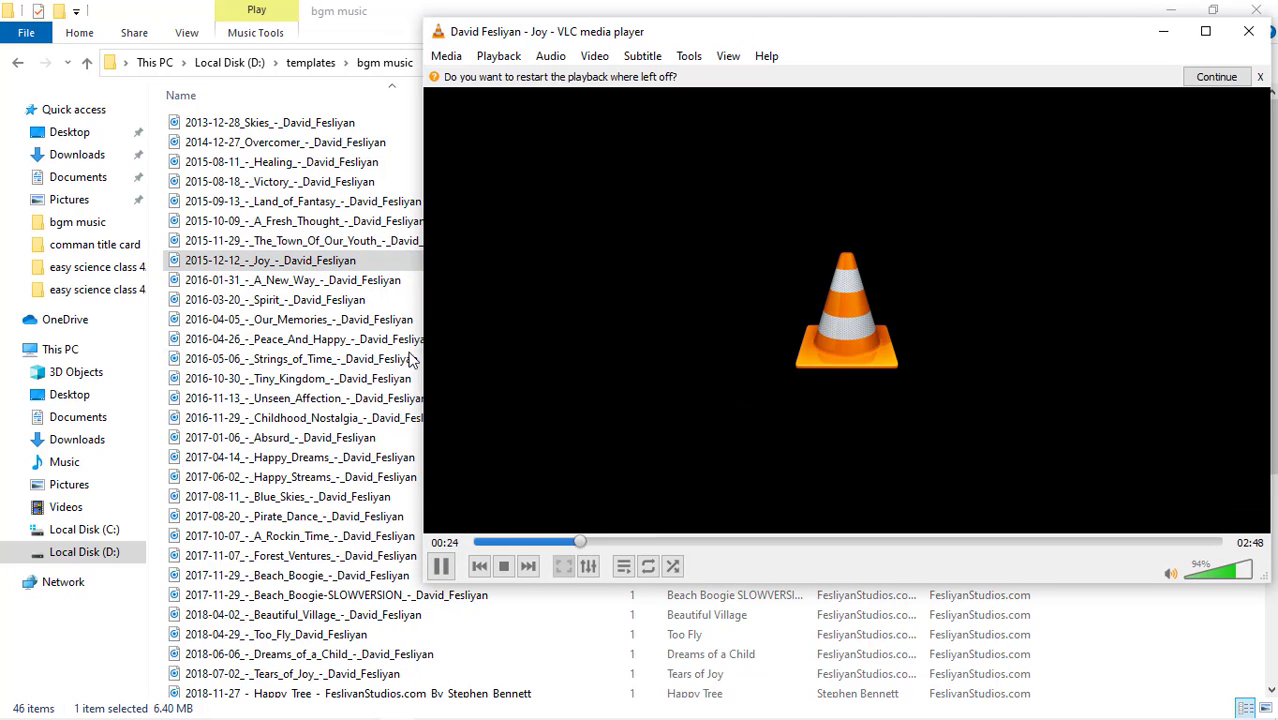
Preview the A New Way, Spirit and Our Memories tracks, skipping ahead in A New Way and Our Memories
click(300, 280)
drag(300, 280, 680, 470)
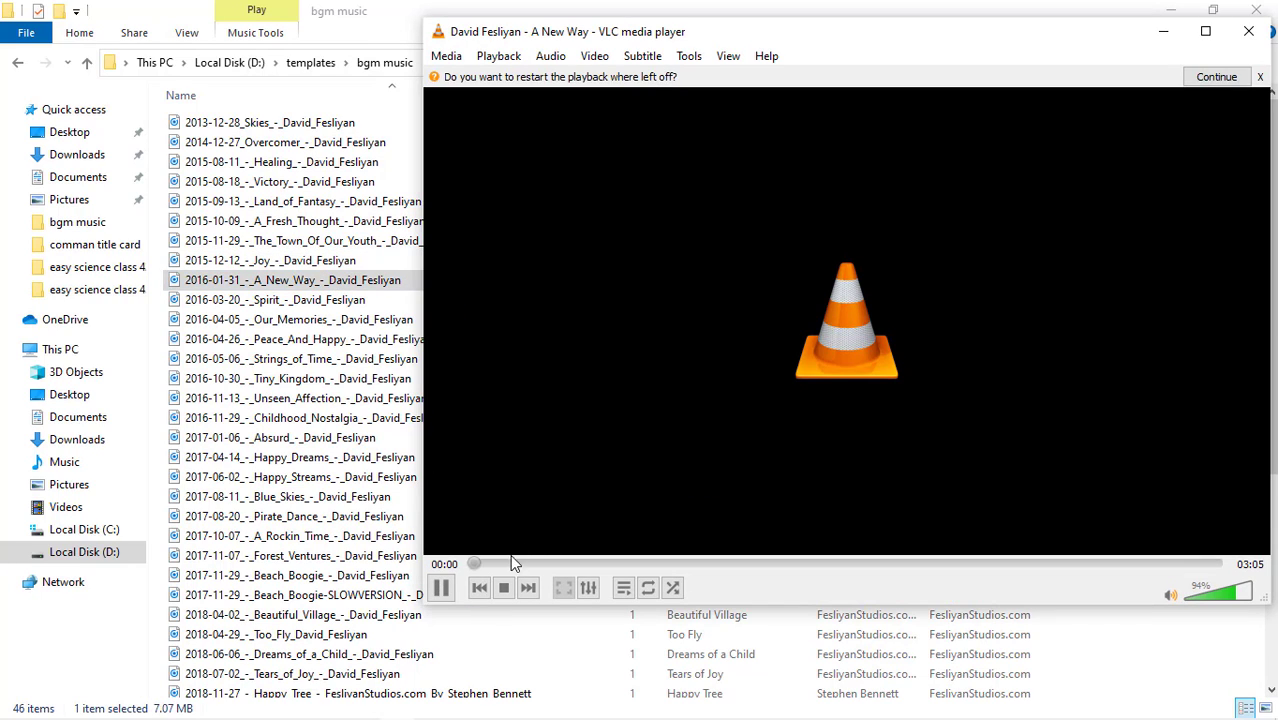
click(576, 563)
drag(290, 300, 672, 430)
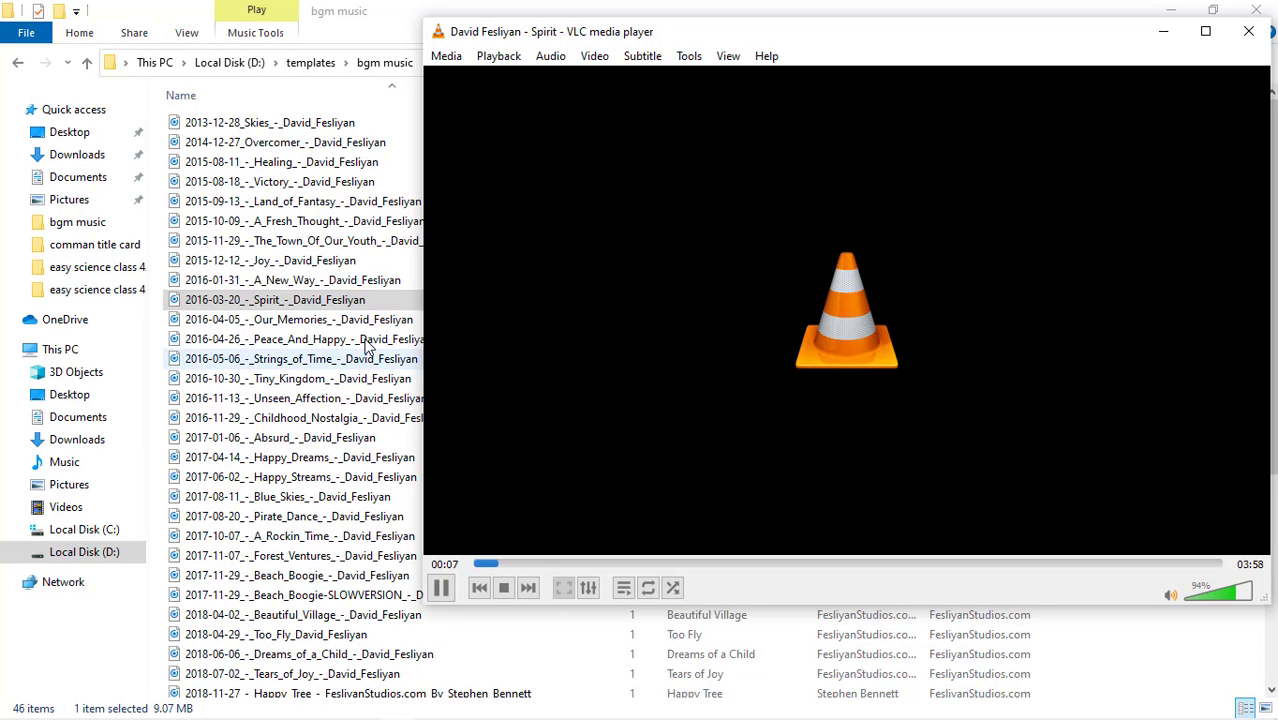
drag(400, 319, 581, 427)
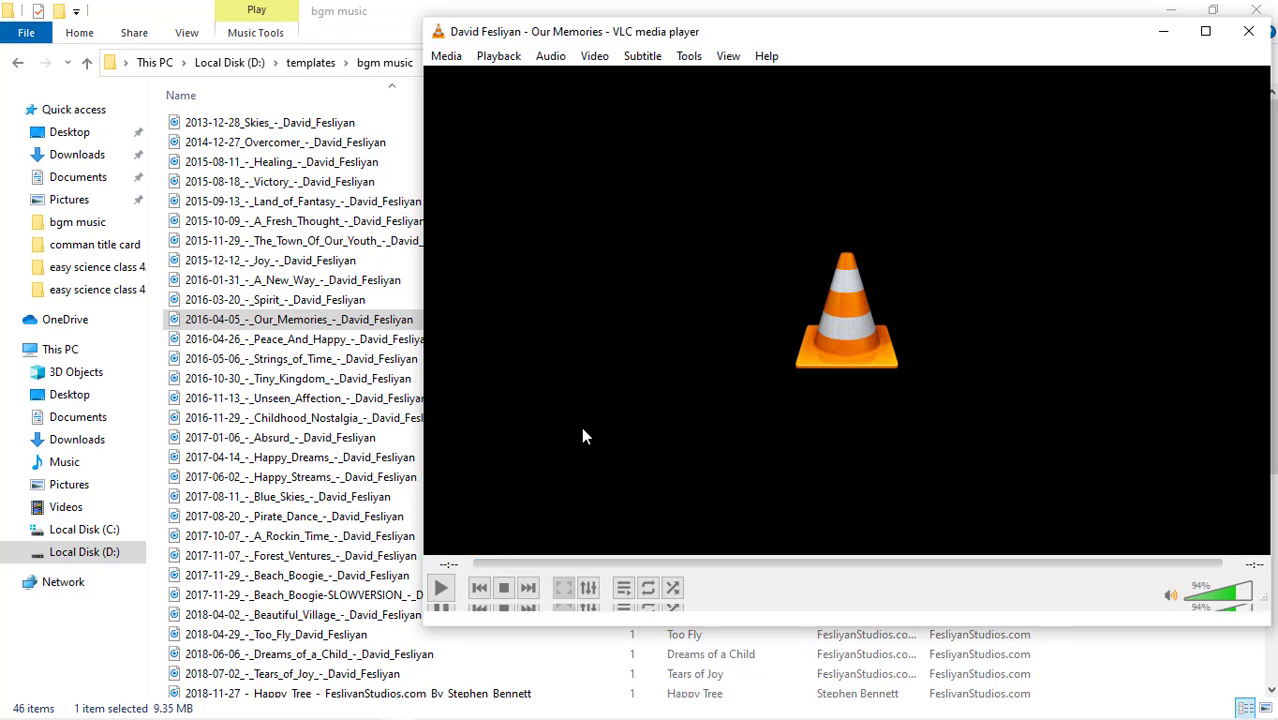
click(516, 585)
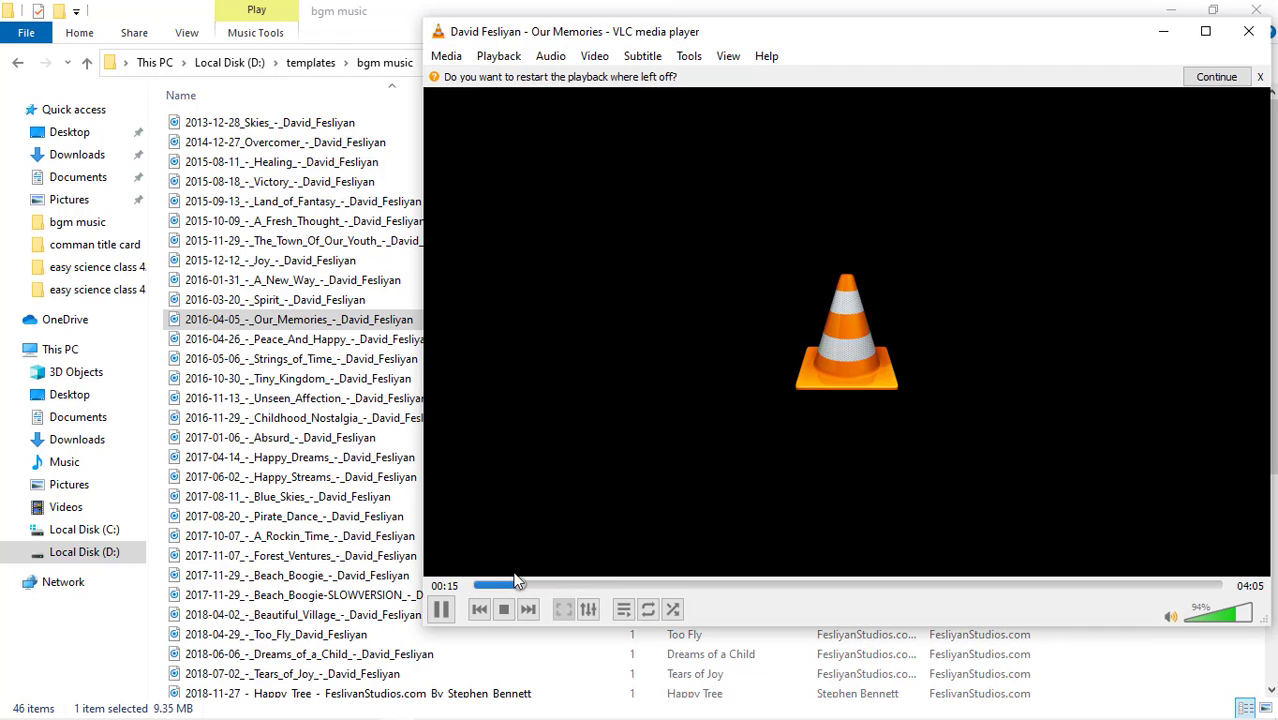
click(440, 609)
Preview the 2016-04-26 Peace And Happy and 2016-05-06 Strings of Time tracks
drag(340, 339, 562, 500)
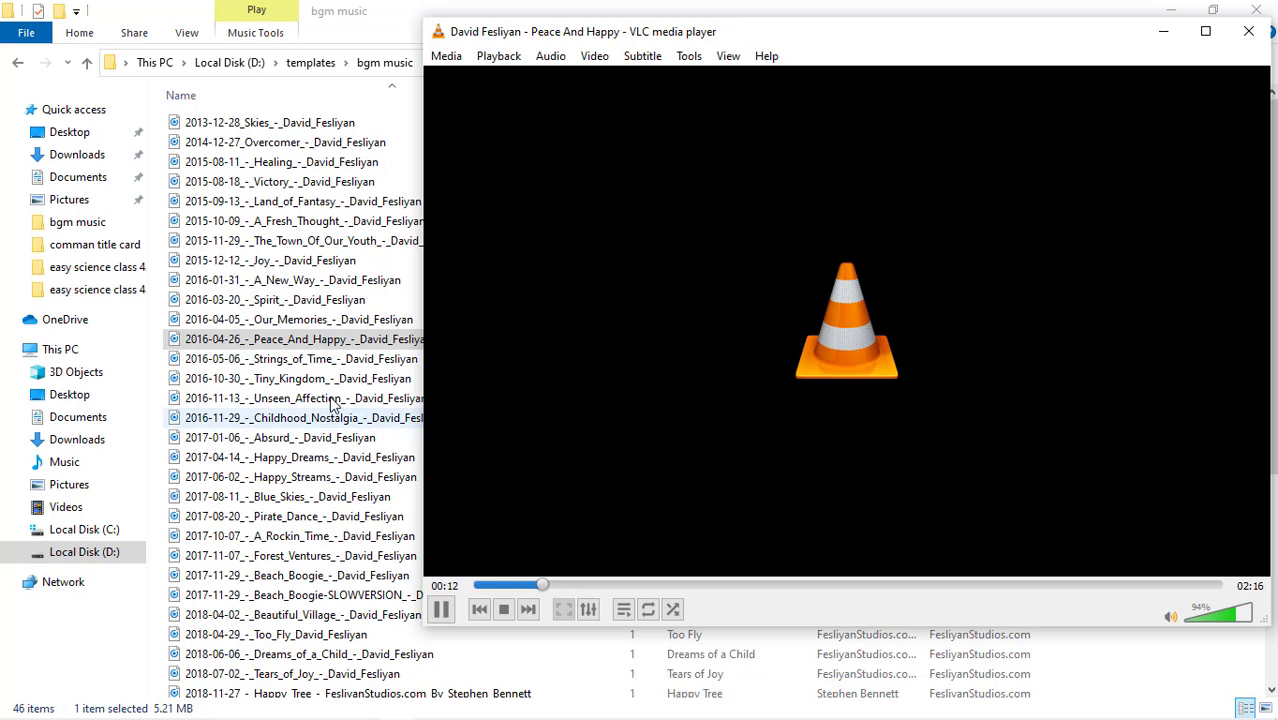
click(333, 360)
drag(643, 432, 646, 433)
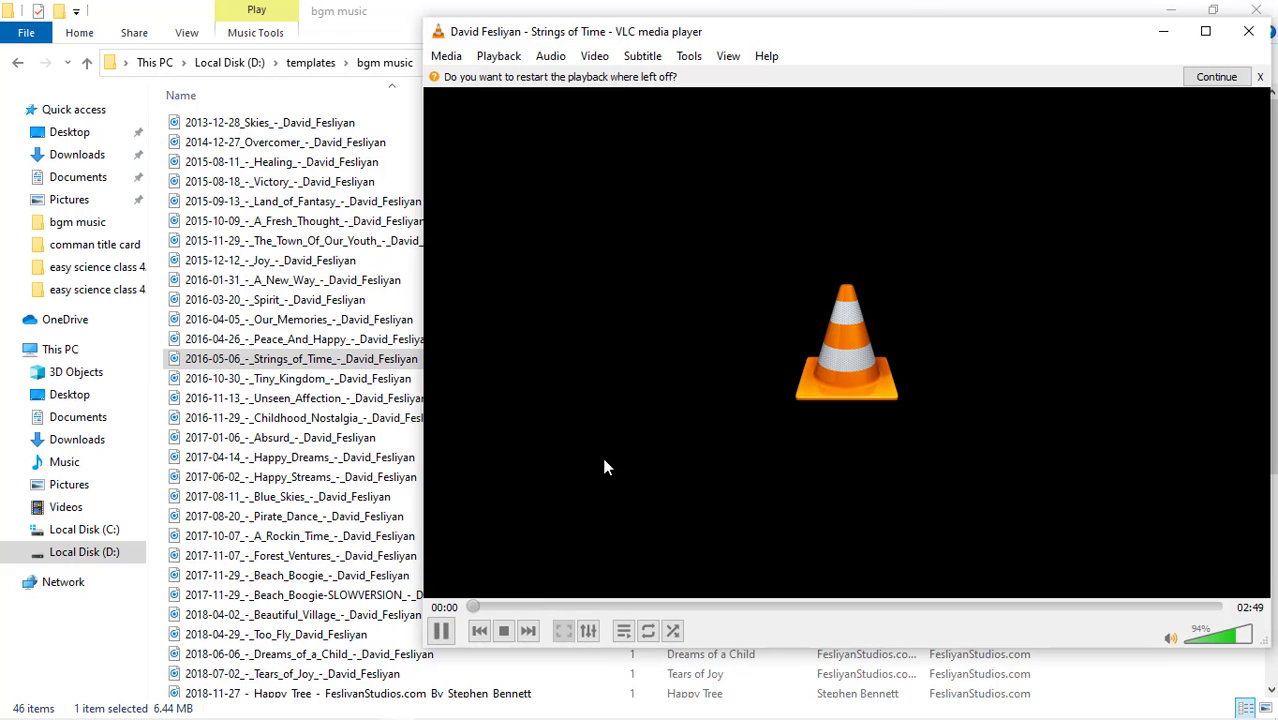
click(506, 607)
Preview the 2016-10-30 Tiny Kingdom track, move the player window off the file names, and pause playback
click(345, 380)
drag(345, 380, 656, 470)
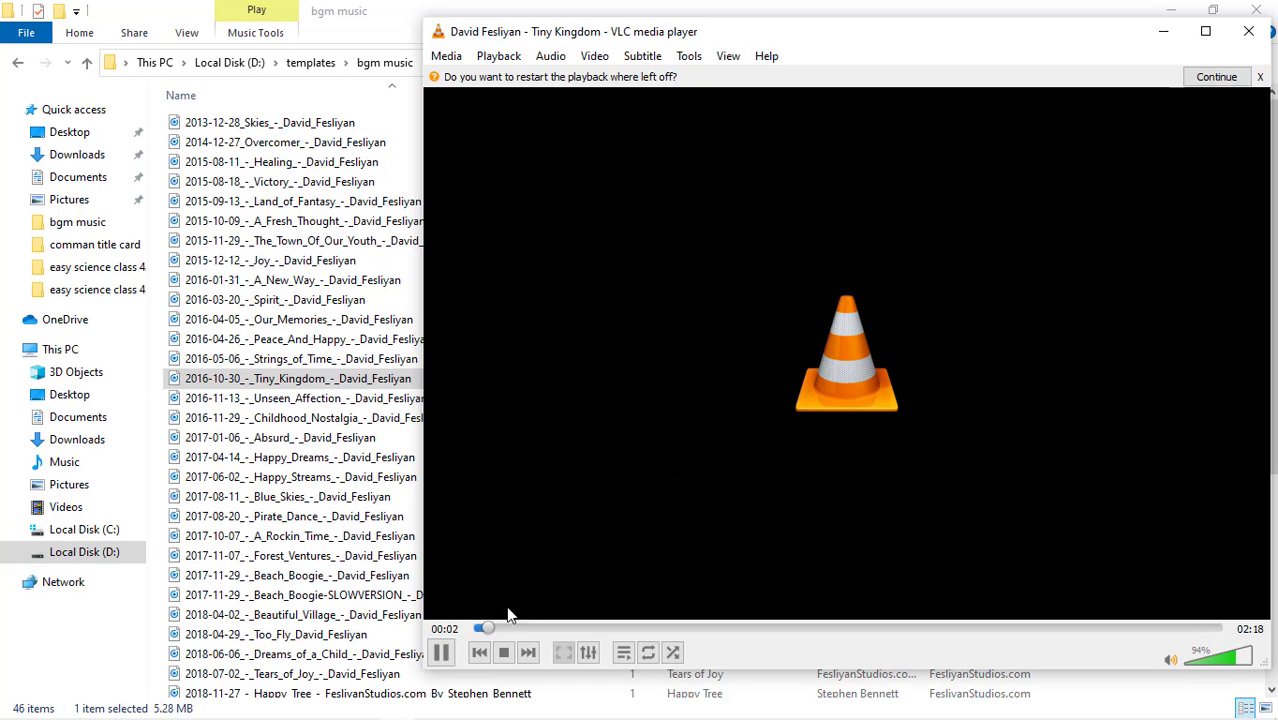
drag(539, 36, 572, 22)
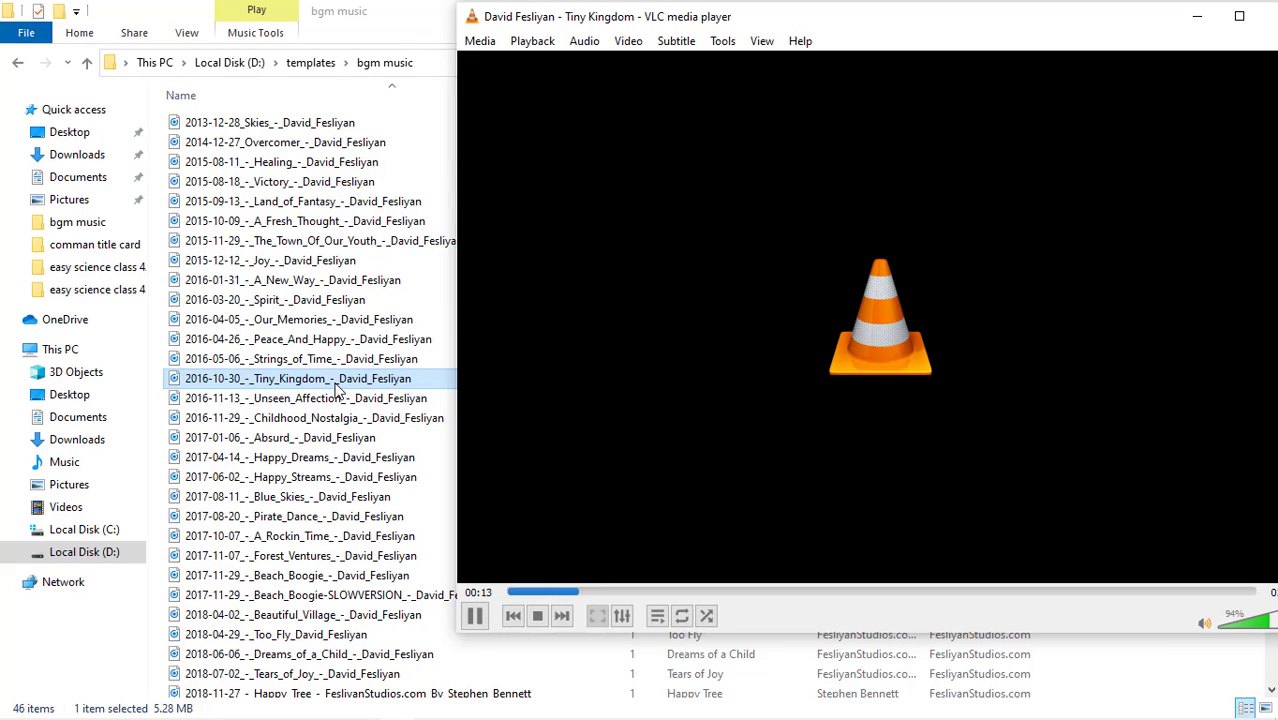
click(476, 615)
Copy the 2016-10-30 Tiny Kingdom music file from the bgm music folder
click(340, 388)
right_click(341, 389)
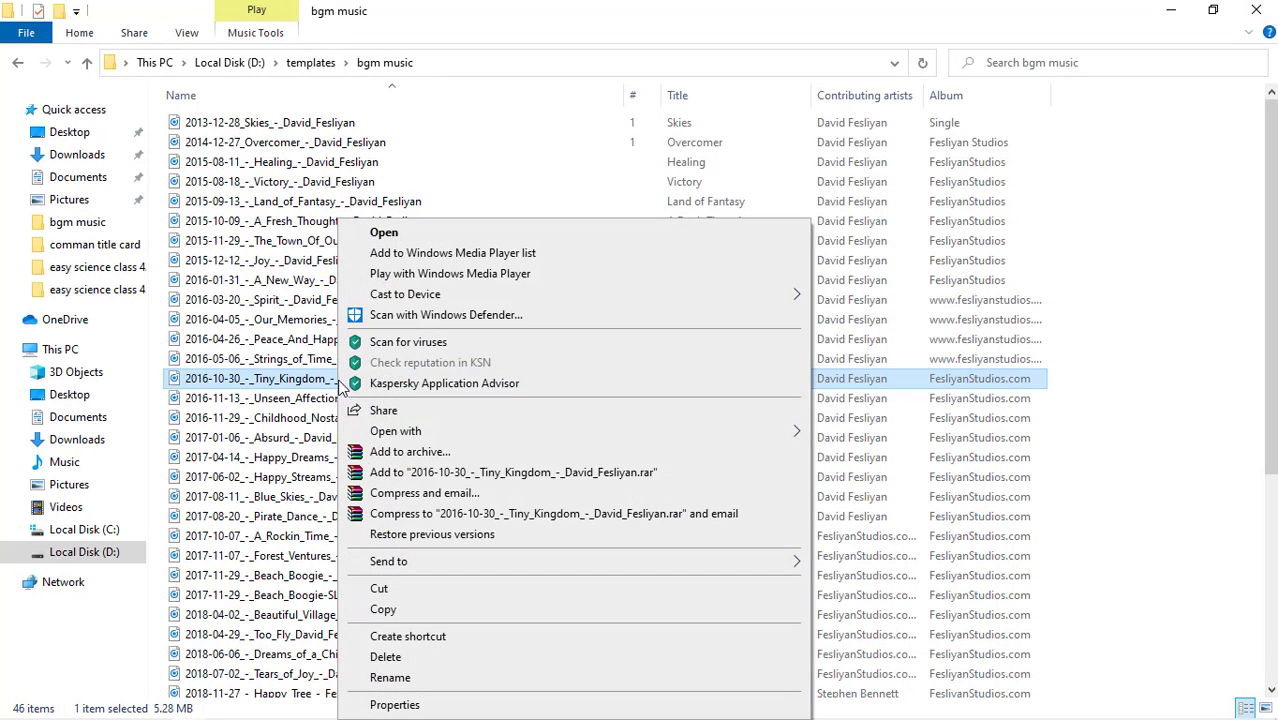
click(385, 611)
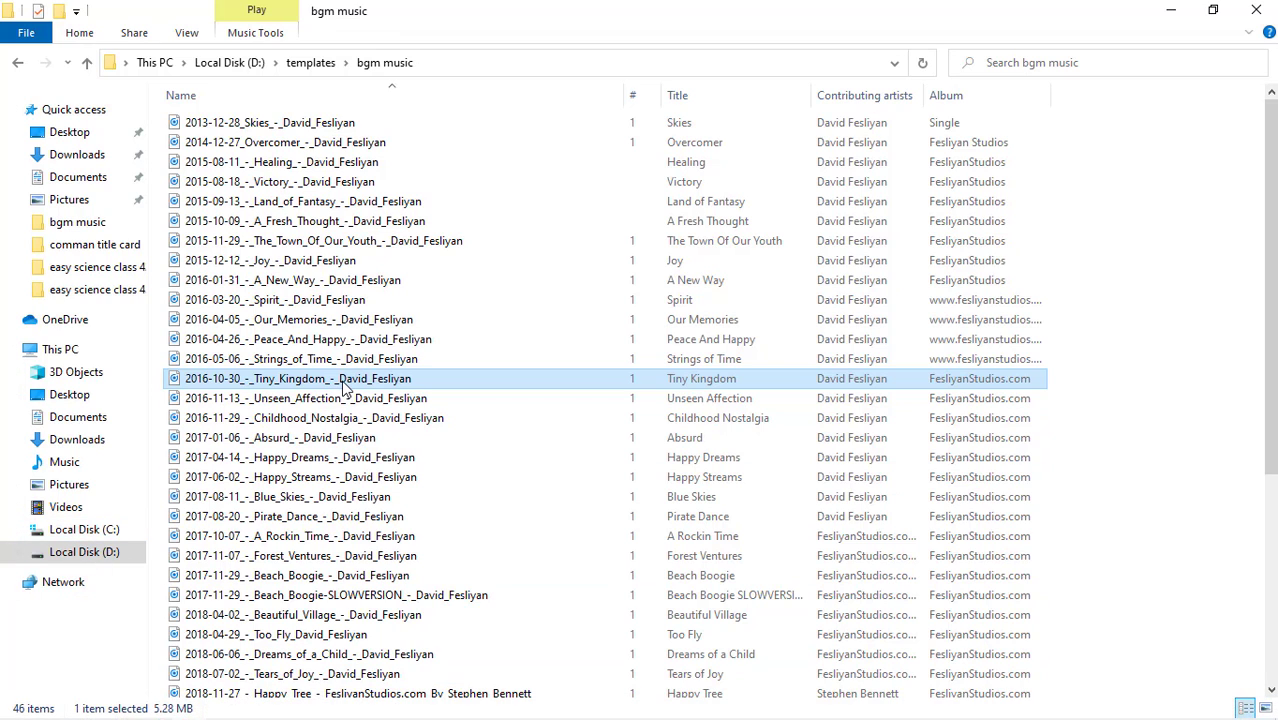
Try to bring the Tiny Kingdom file from the bgm music folder into the Adobe Audition session
click(300, 712)
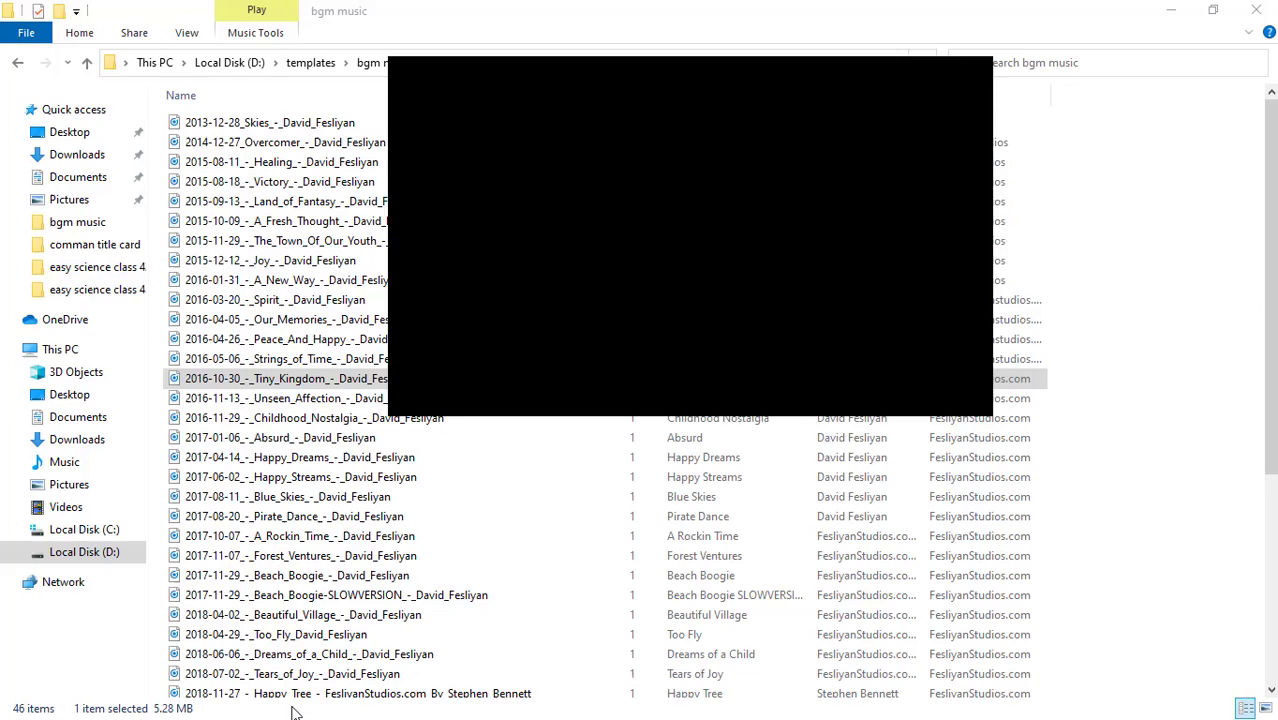
drag(308, 700, 283, 538)
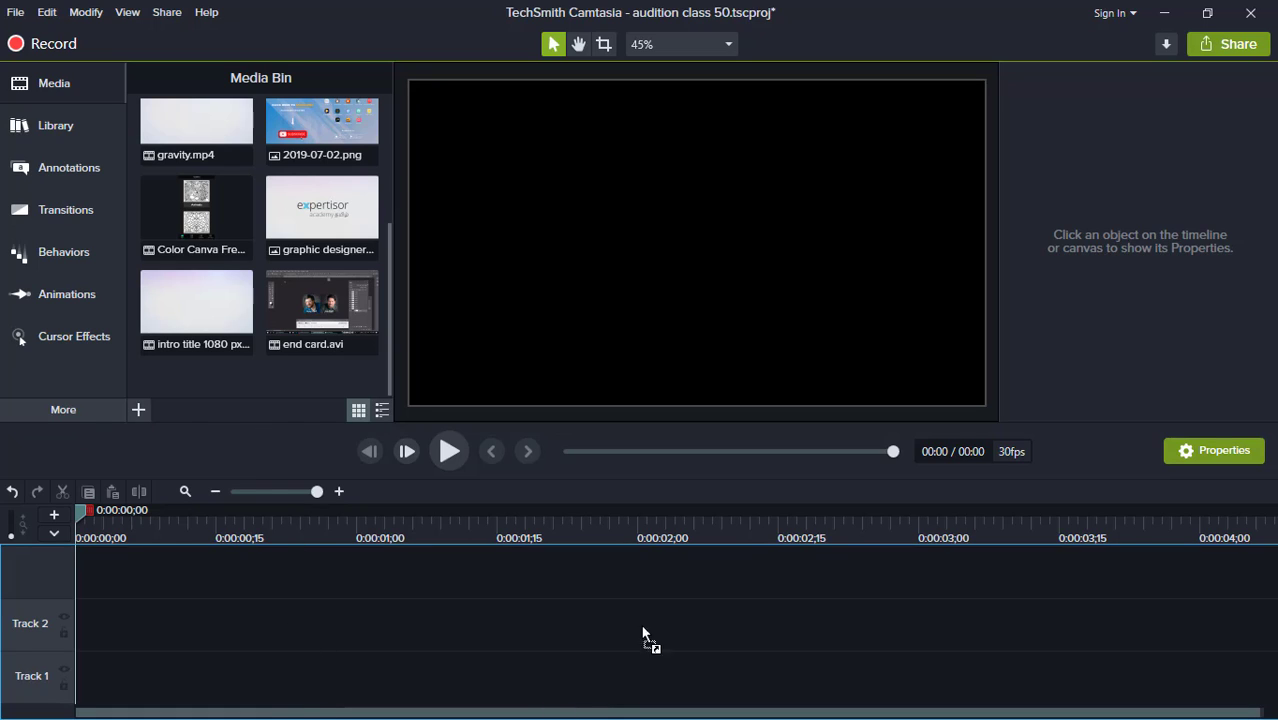
drag(642, 627, 642, 627)
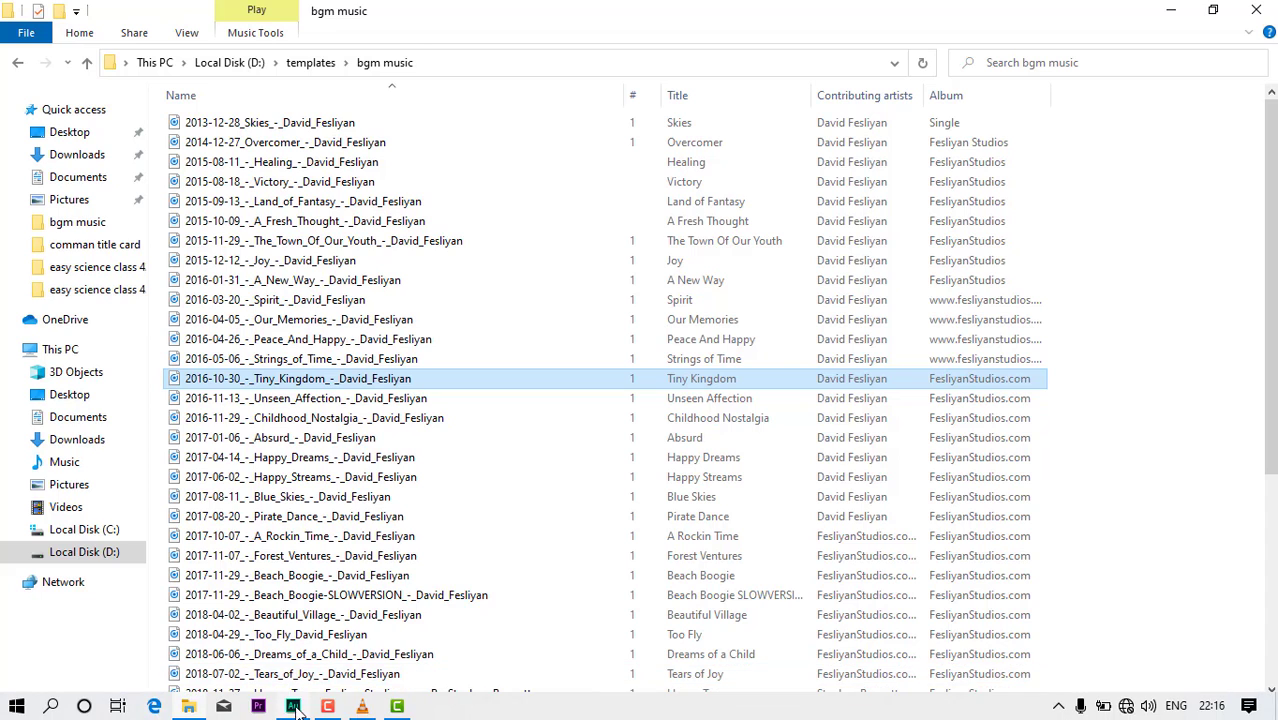
Switch to Adobe Audition, shrink its window beside the bgm music folder, import the 2016-10-30 Tiny Kingdom file, and minimize Audition
click(293, 707)
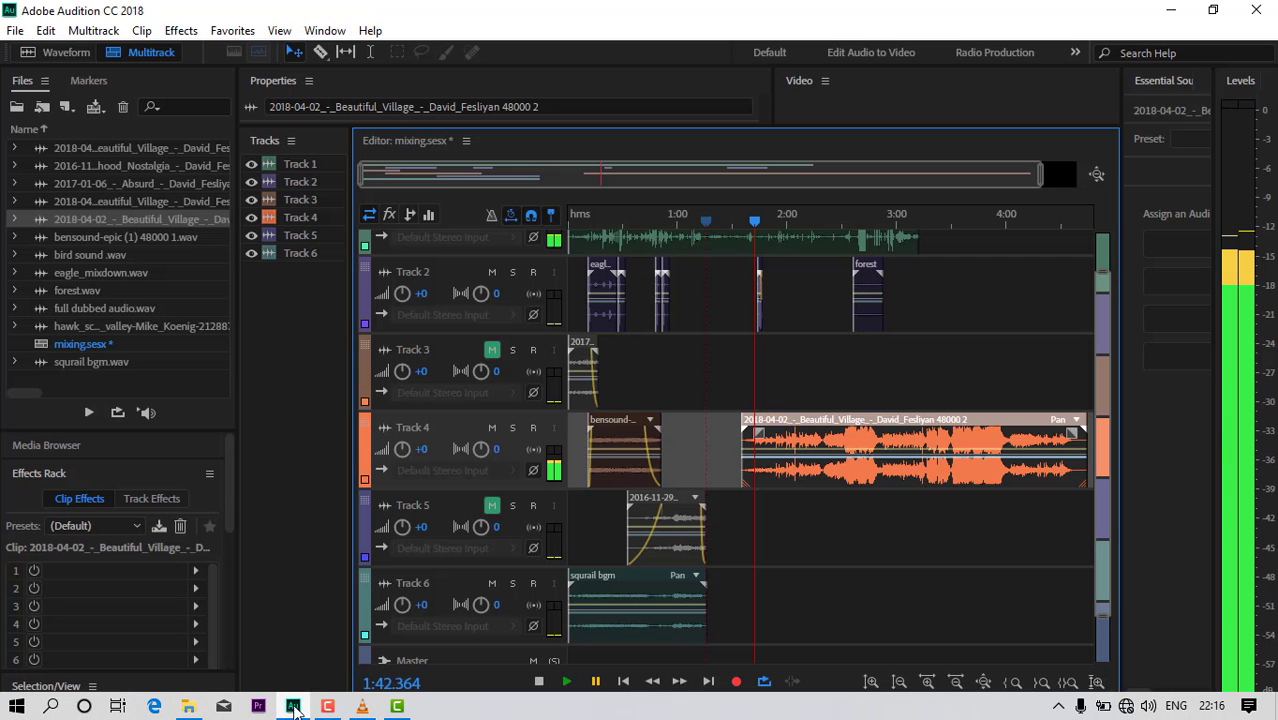
click(1213, 12)
click(1196, 8)
drag(440, 18, 737, 91)
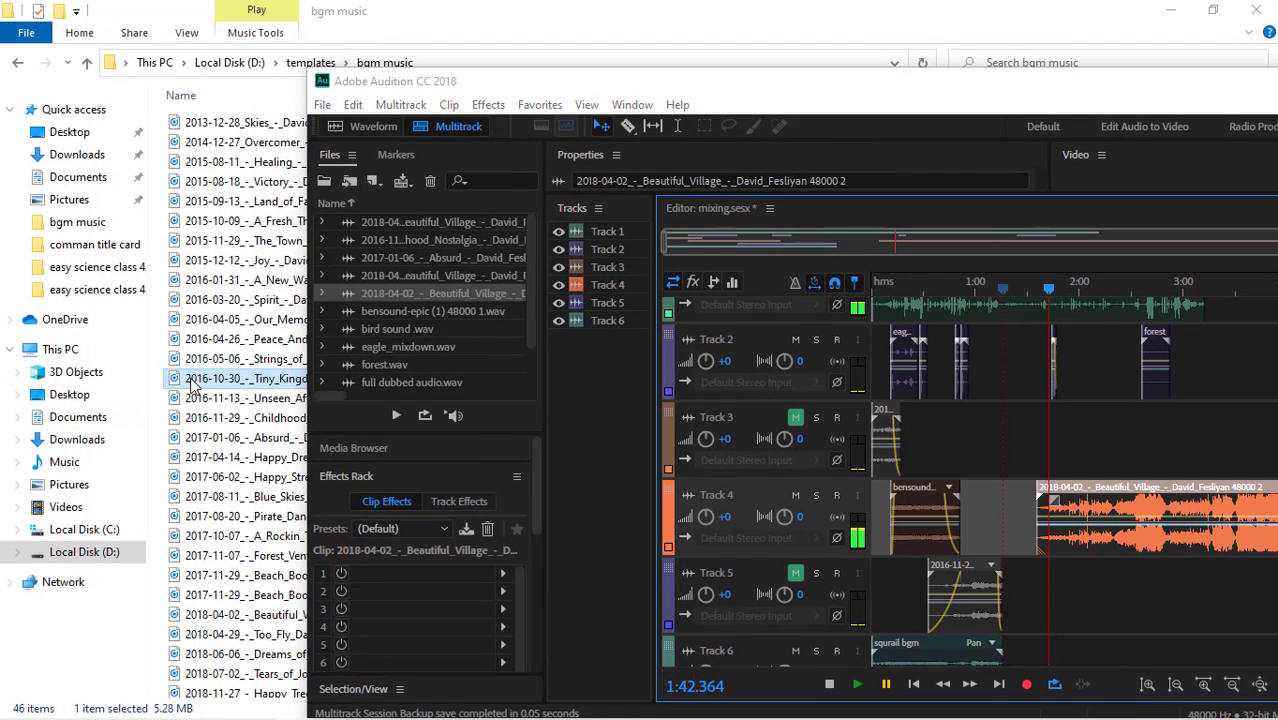
drag(190, 376, 452, 413)
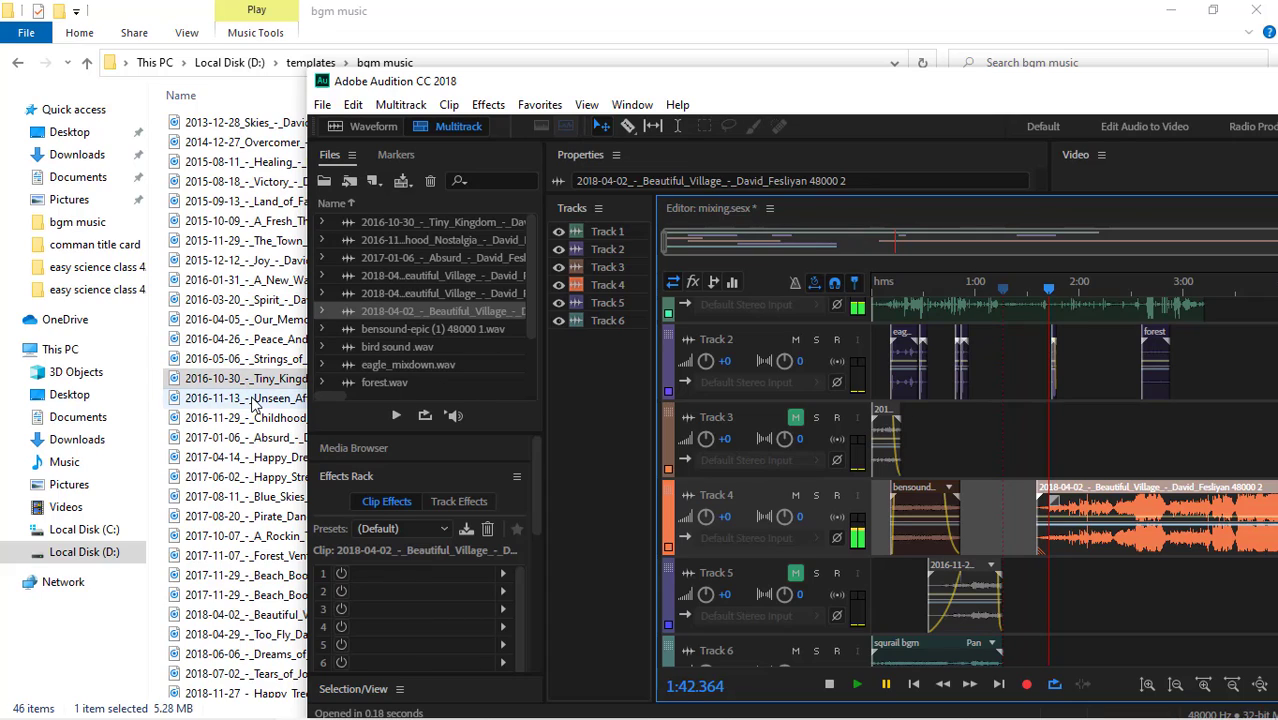
drag(1106, 84, 680, 157)
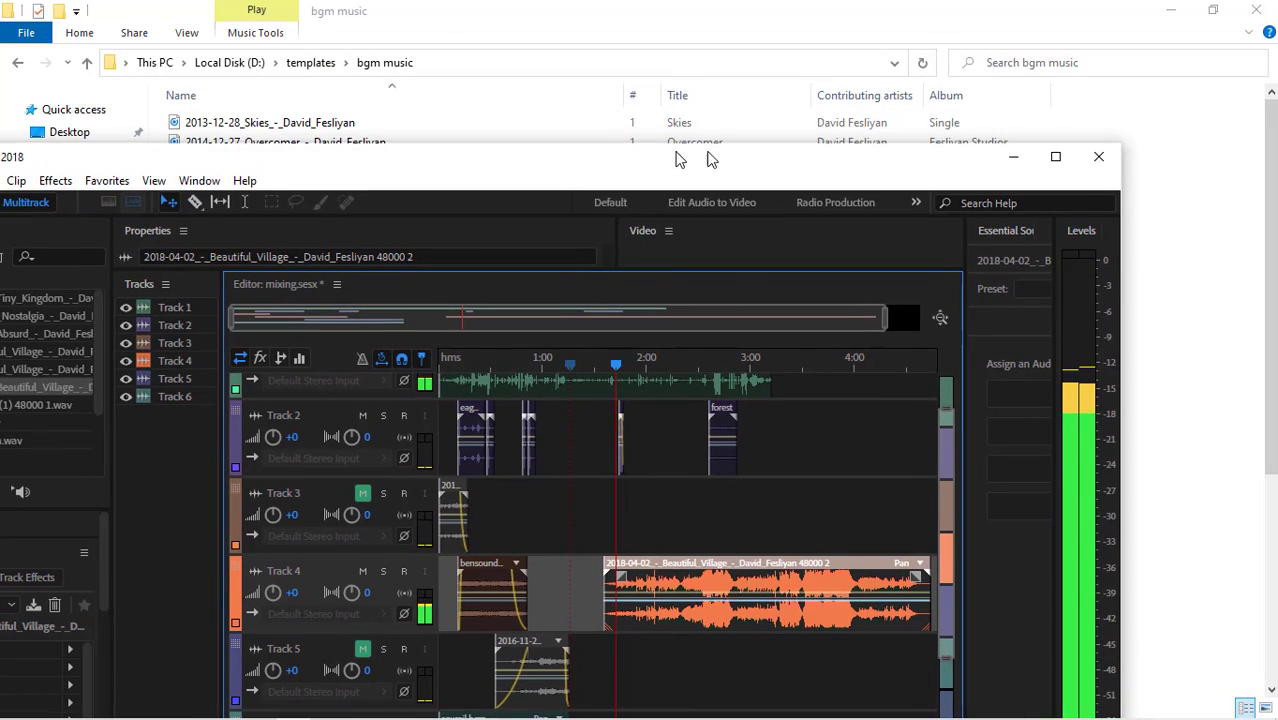
click(955, 185)
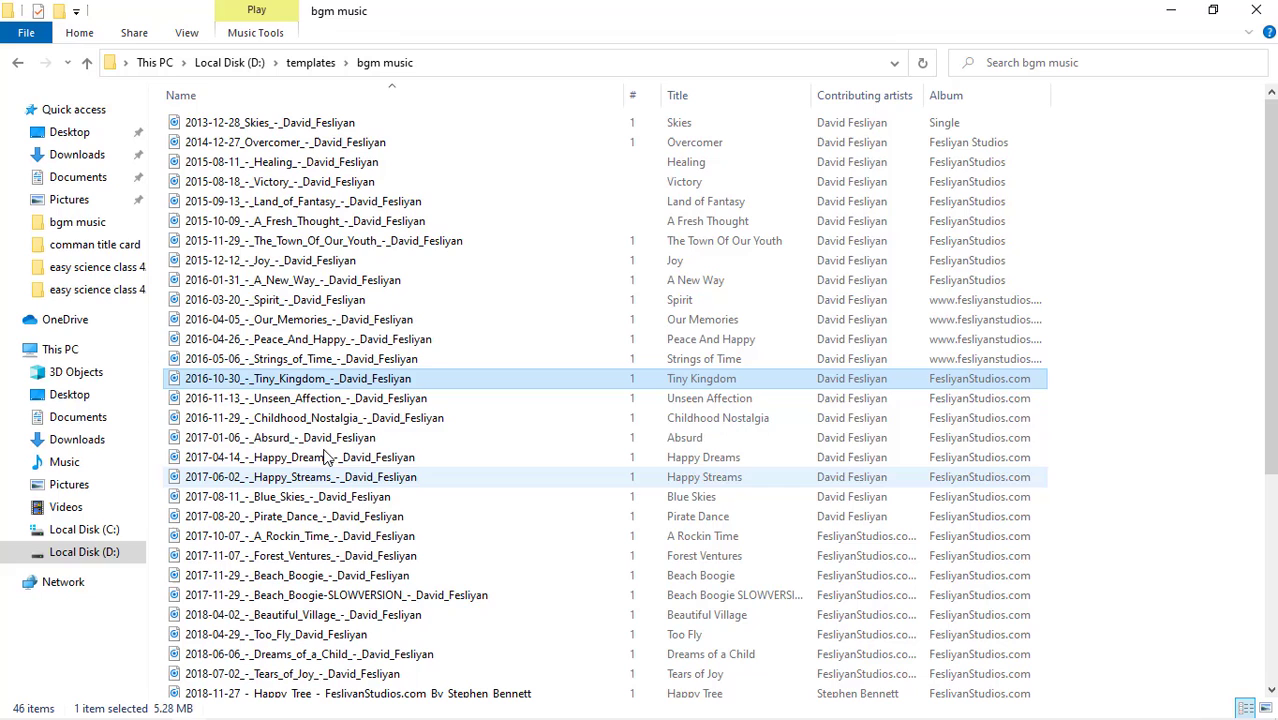
Open the 2016-11-13 Unseen Affection track in VLC media player and preview it
right_click(345, 400)
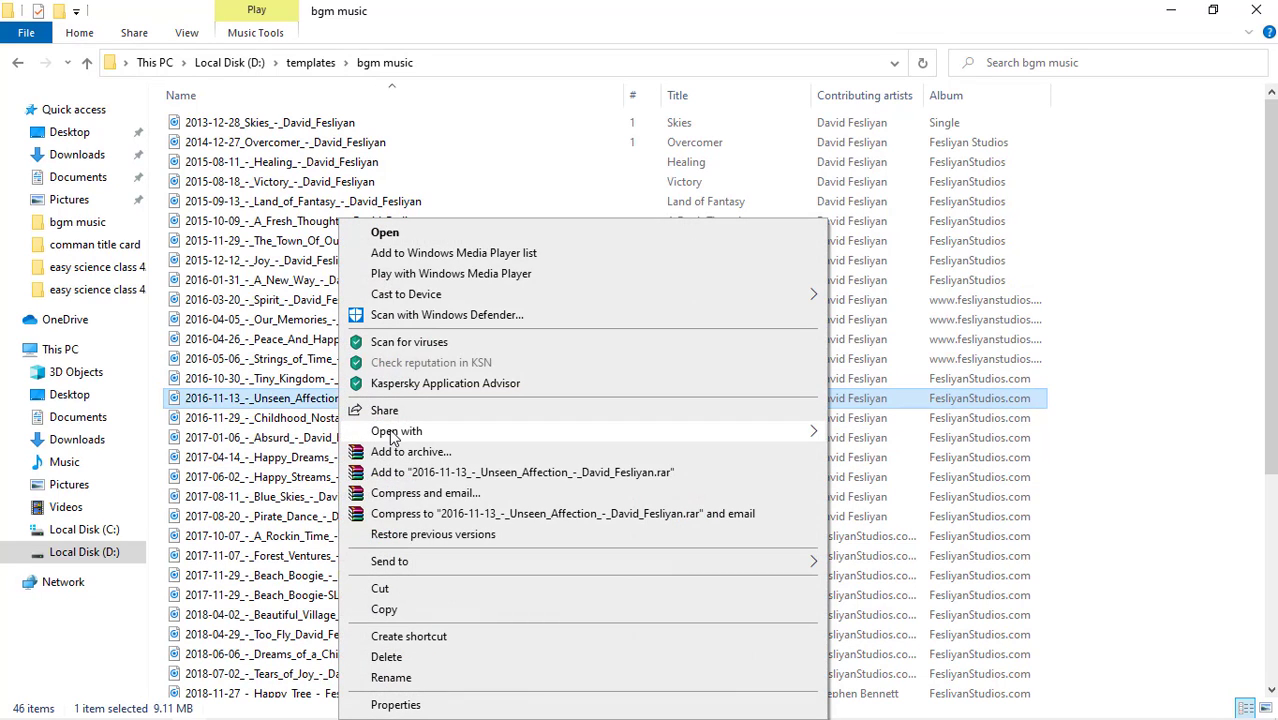
mouse_move(392, 437)
click(884, 499)
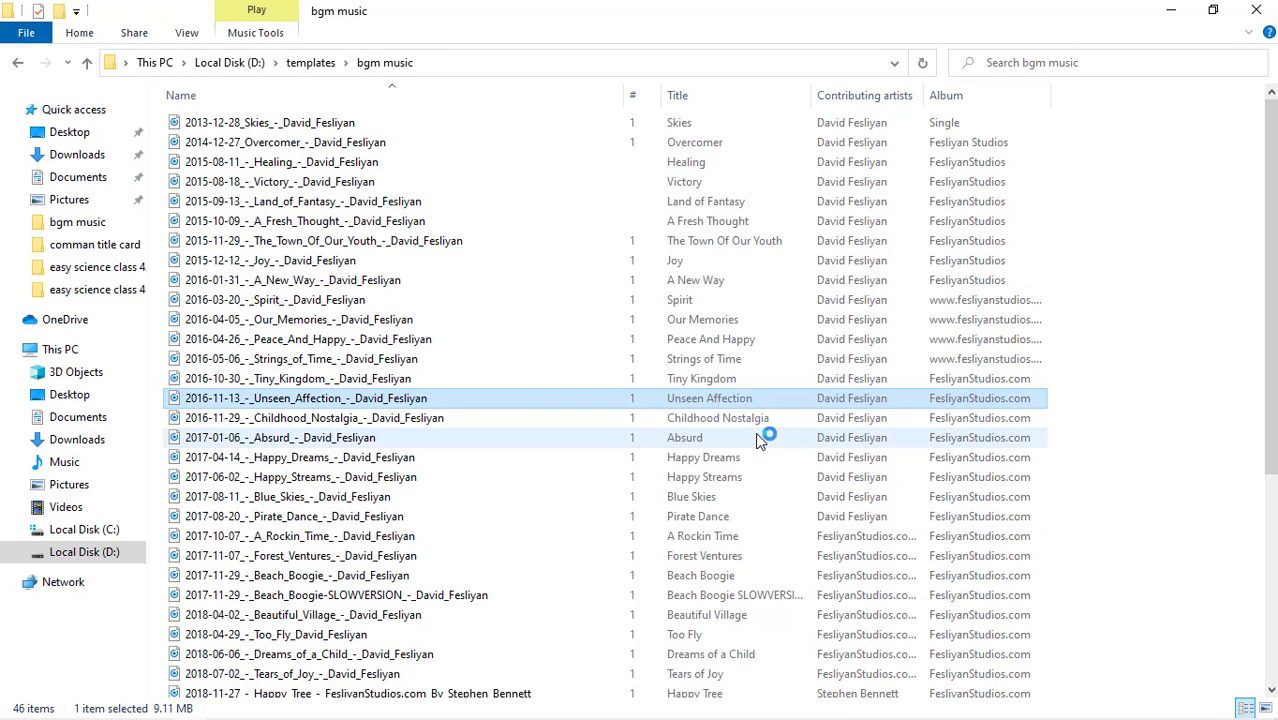
mouse_move(423, 704)
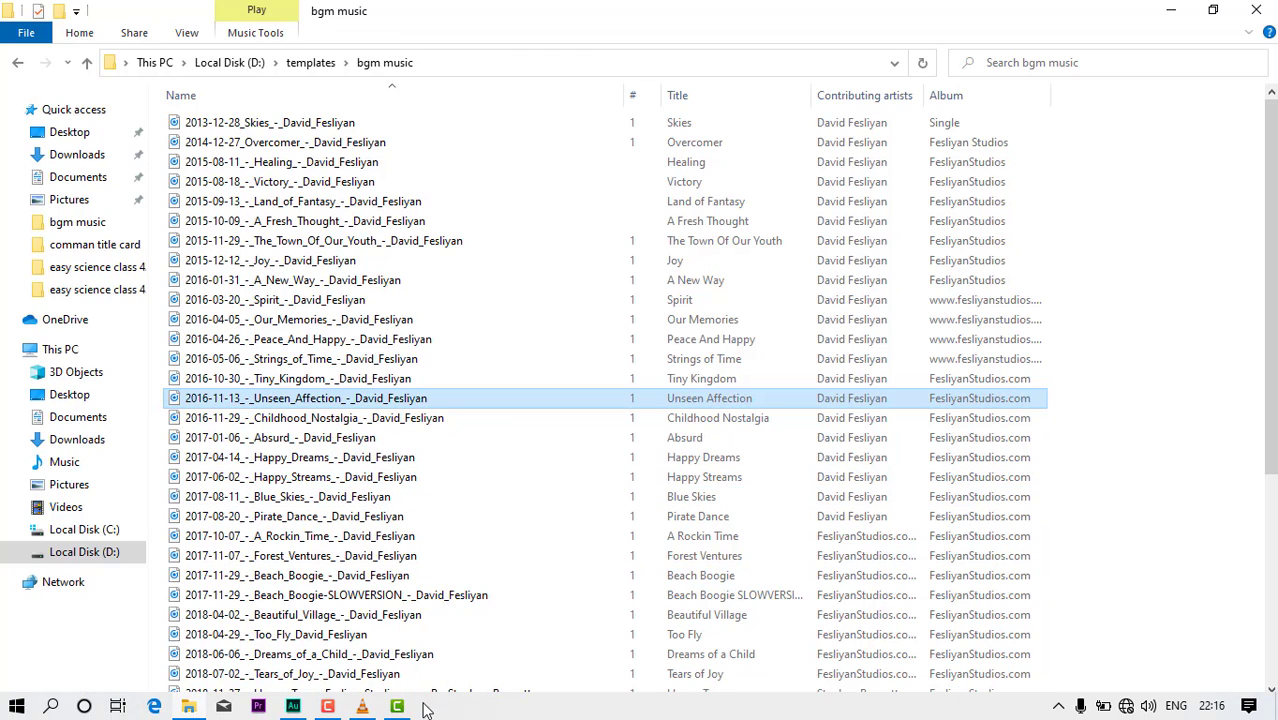
click(362, 707)
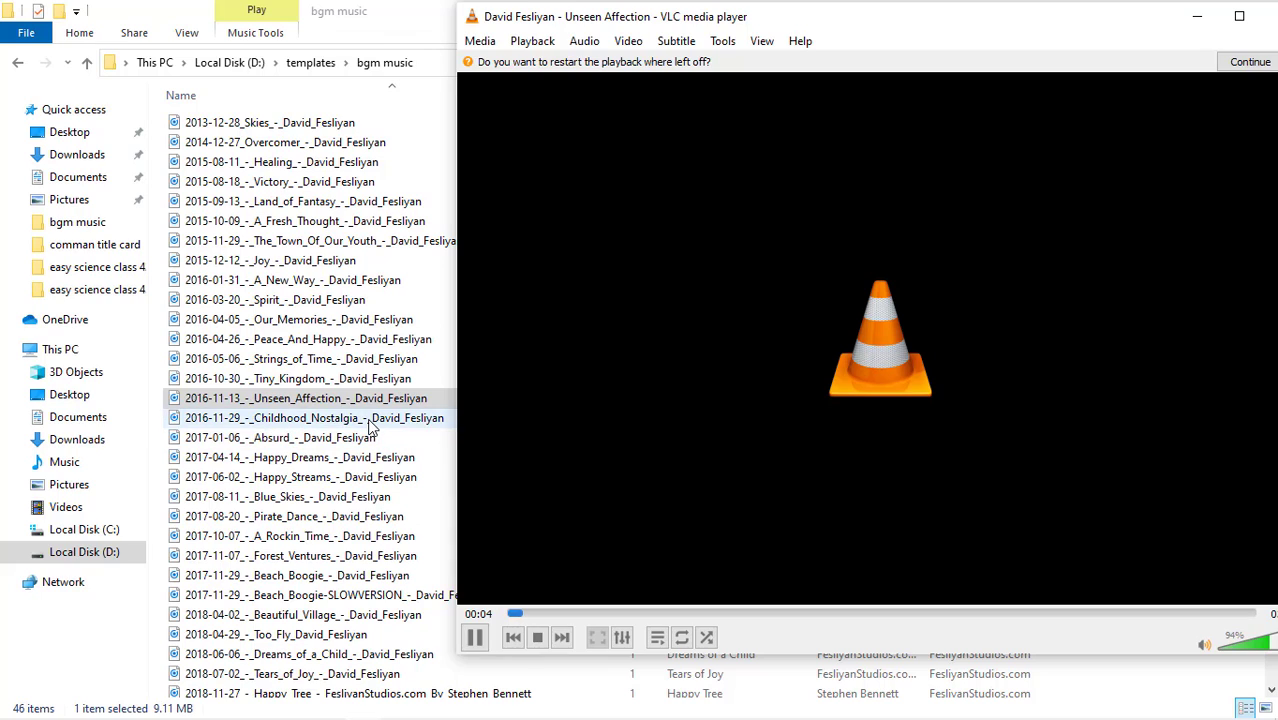
Preview the 2016-11-29 Childhood Nostalgia track, skipping ahead in it, and import the file into Audition's project files
drag(370, 425, 837, 465)
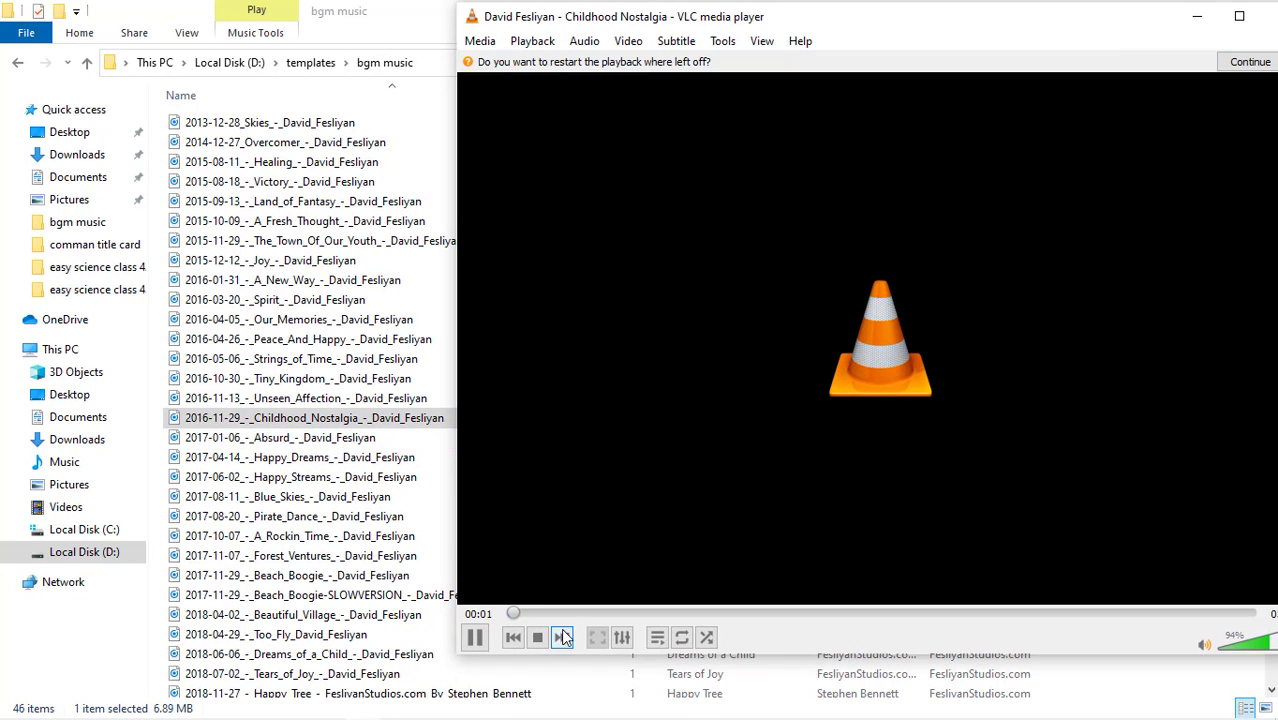
click(569, 613)
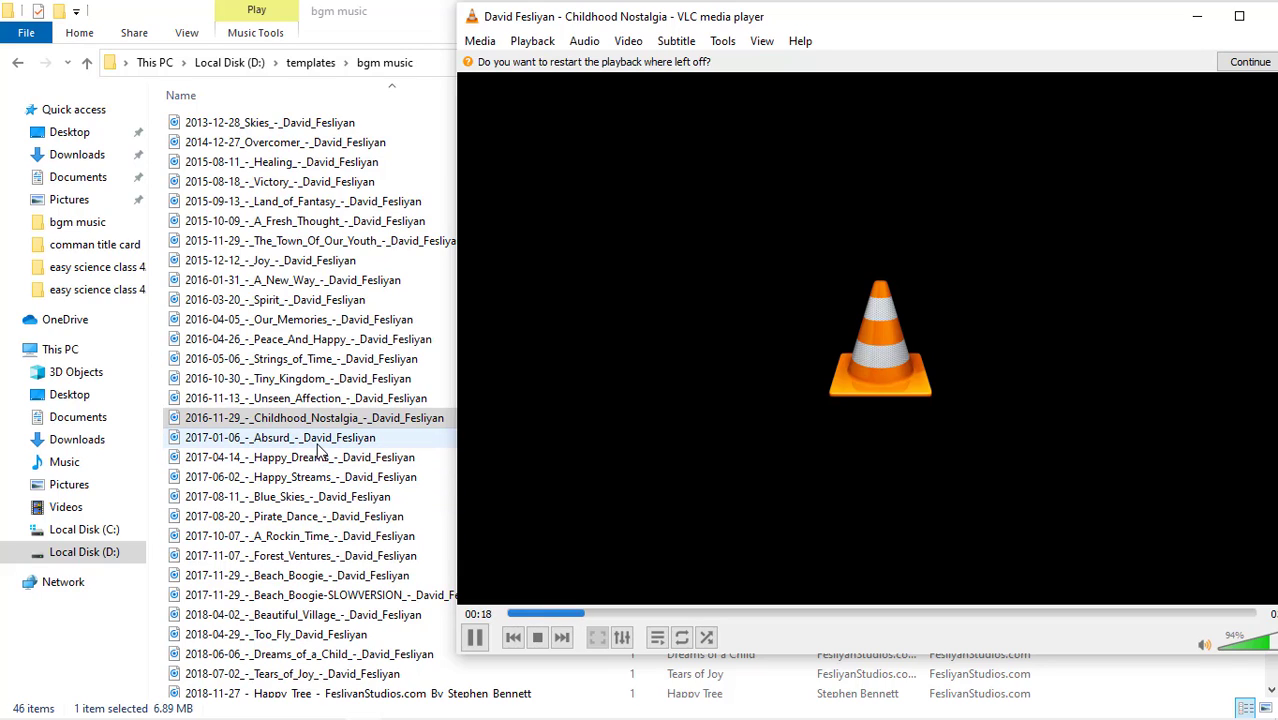
drag(325, 425, 62, 480)
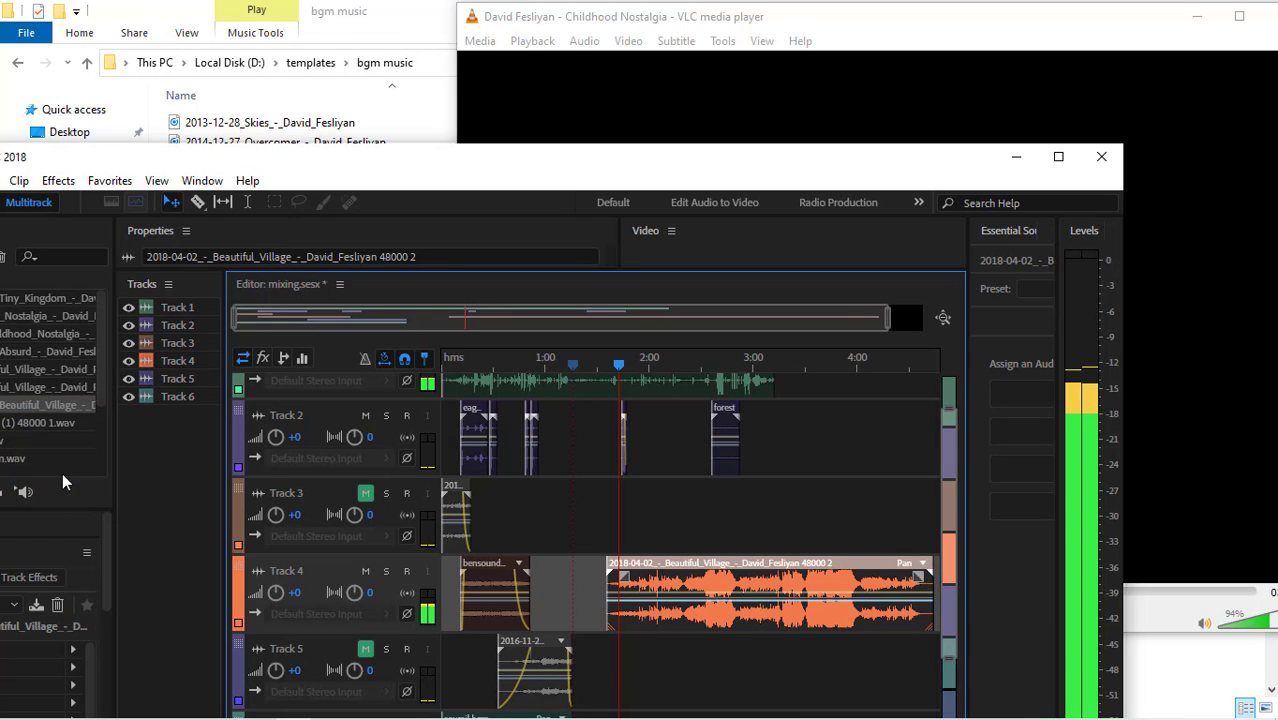
click(1016, 157)
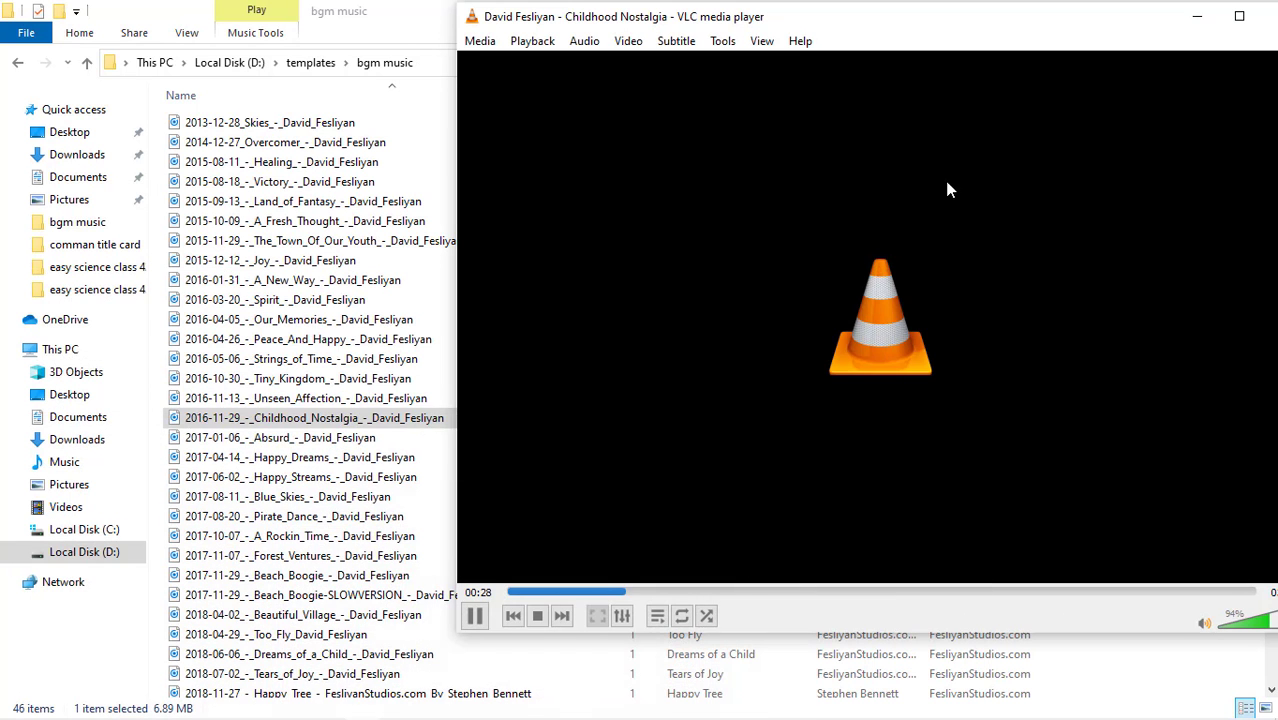
Preview the 2017-01-06 Absurd track in VLC, pause it, and import the file into Audition's project files
click(338, 447)
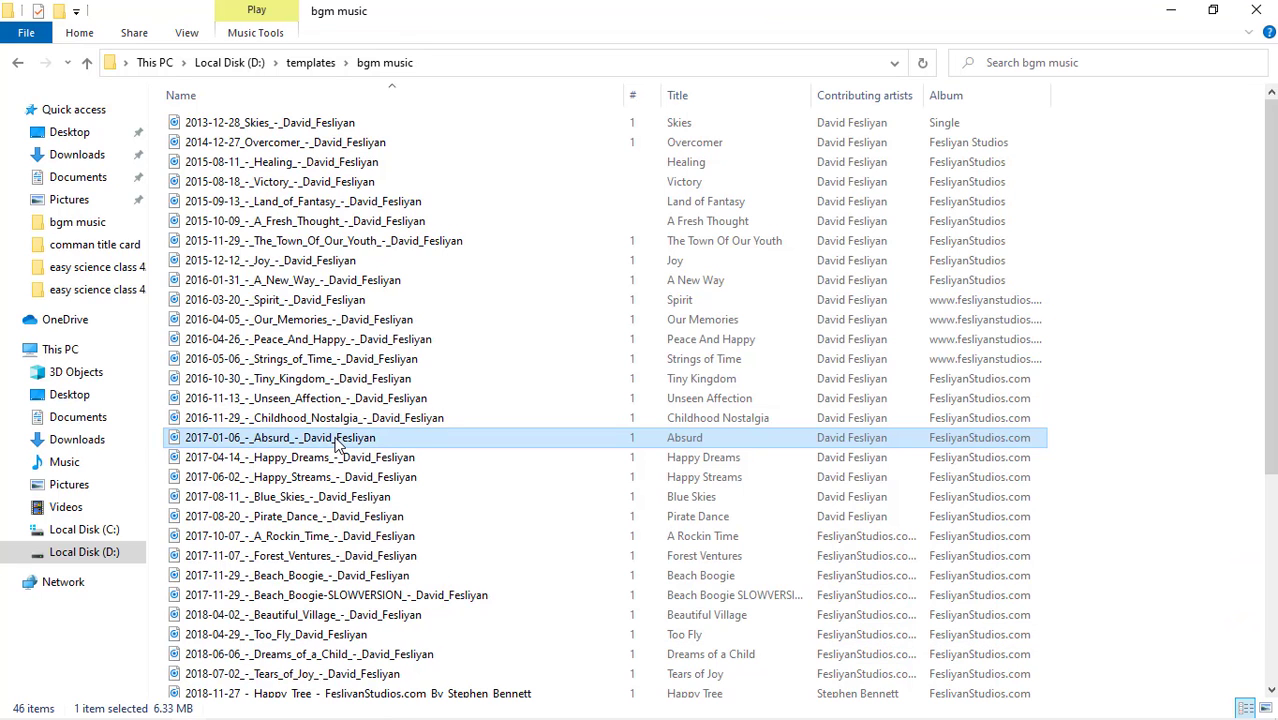
mouse_move(383, 712)
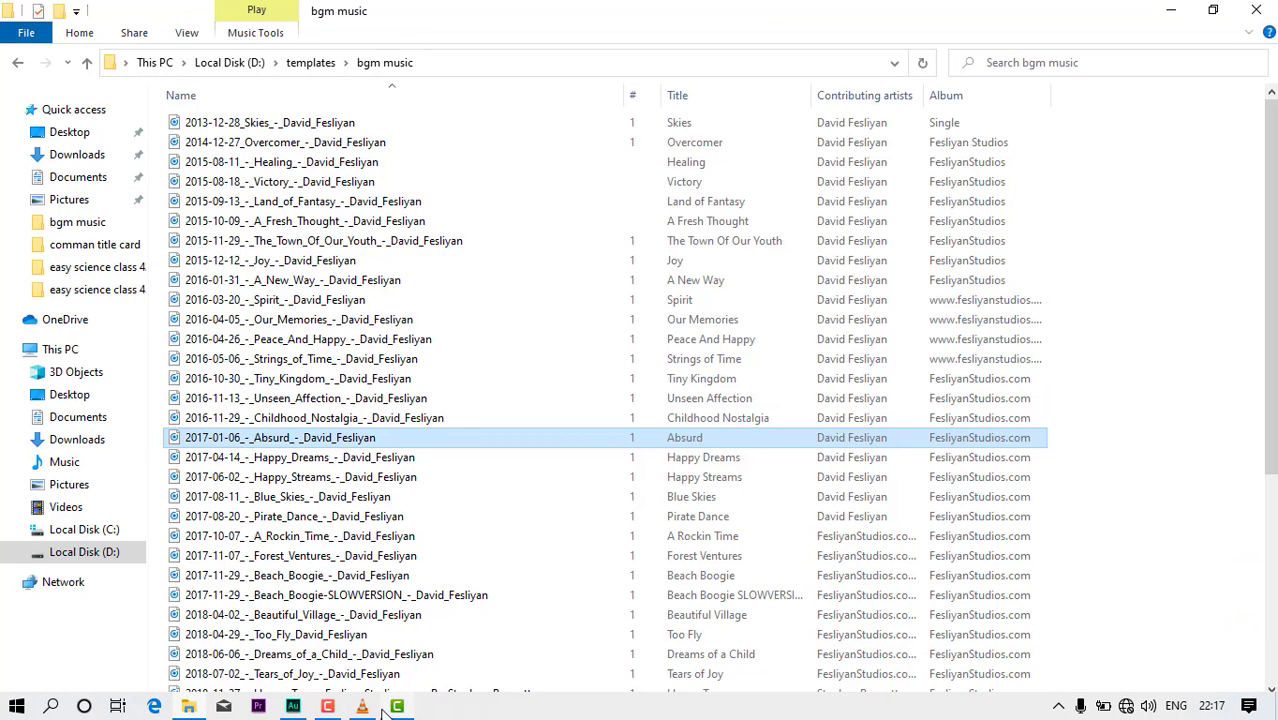
click(363, 707)
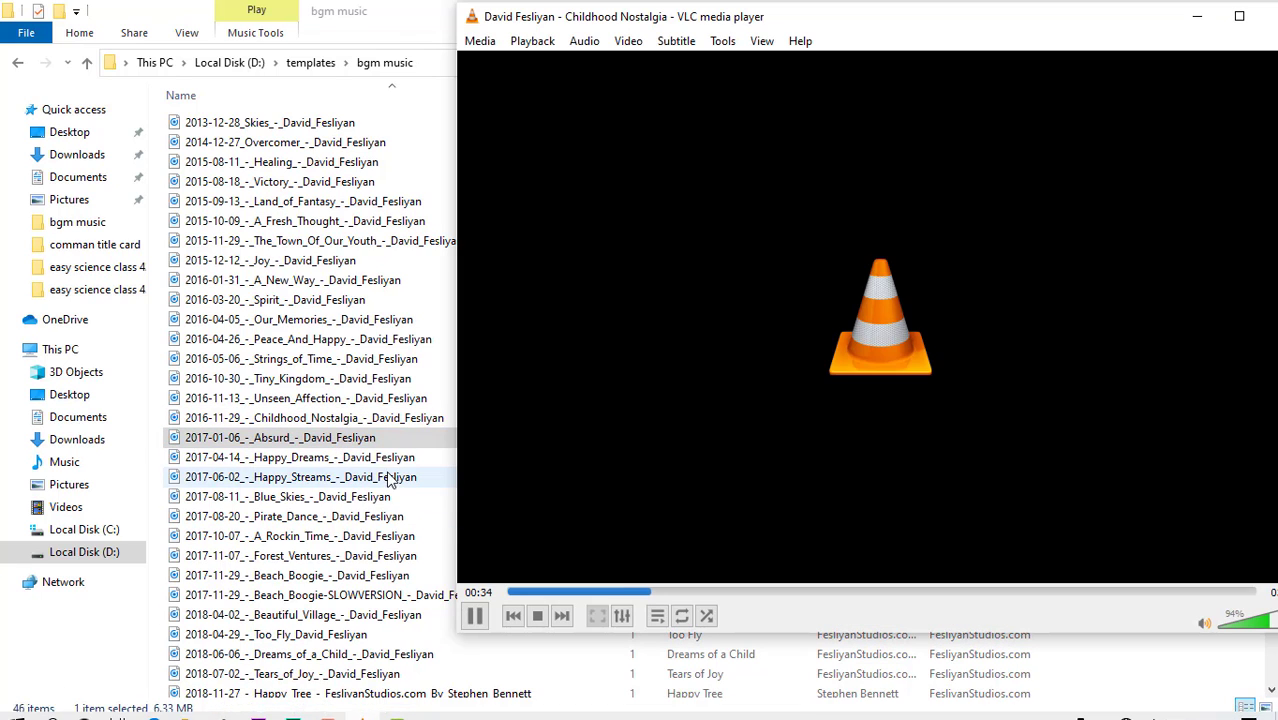
drag(322, 447, 619, 455)
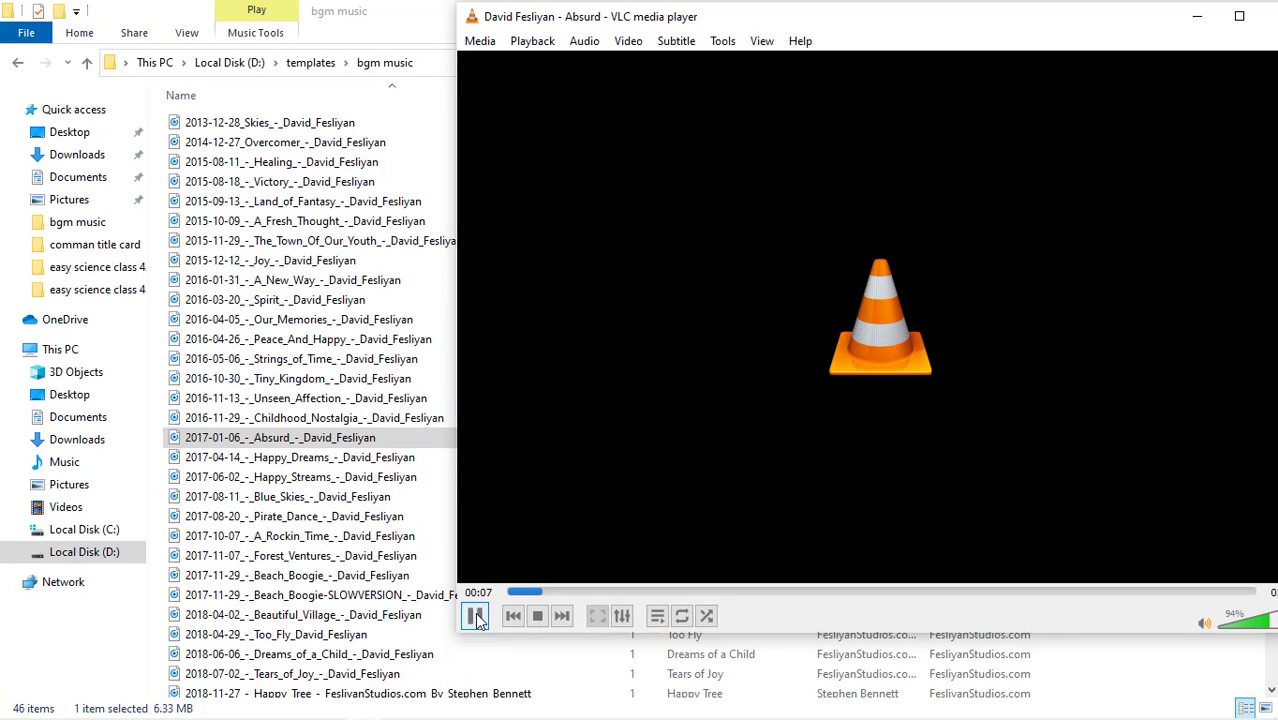
click(476, 616)
drag(344, 444, 53, 471)
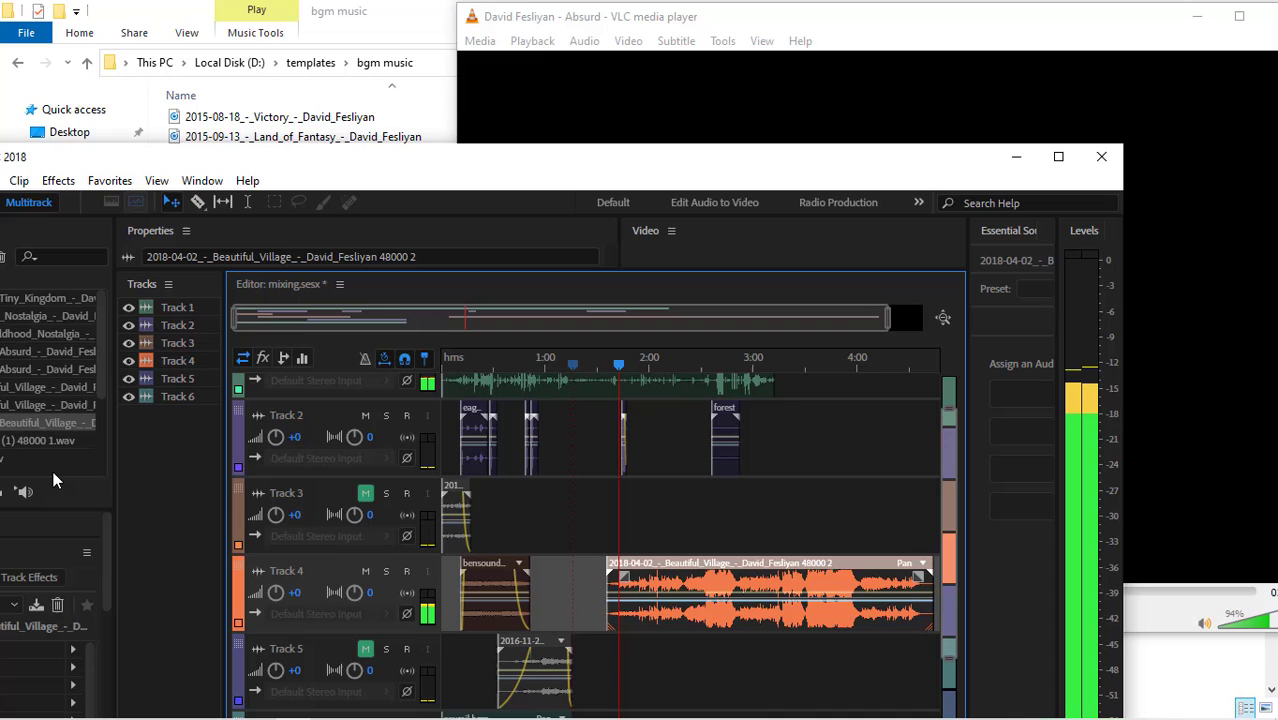
click(1016, 160)
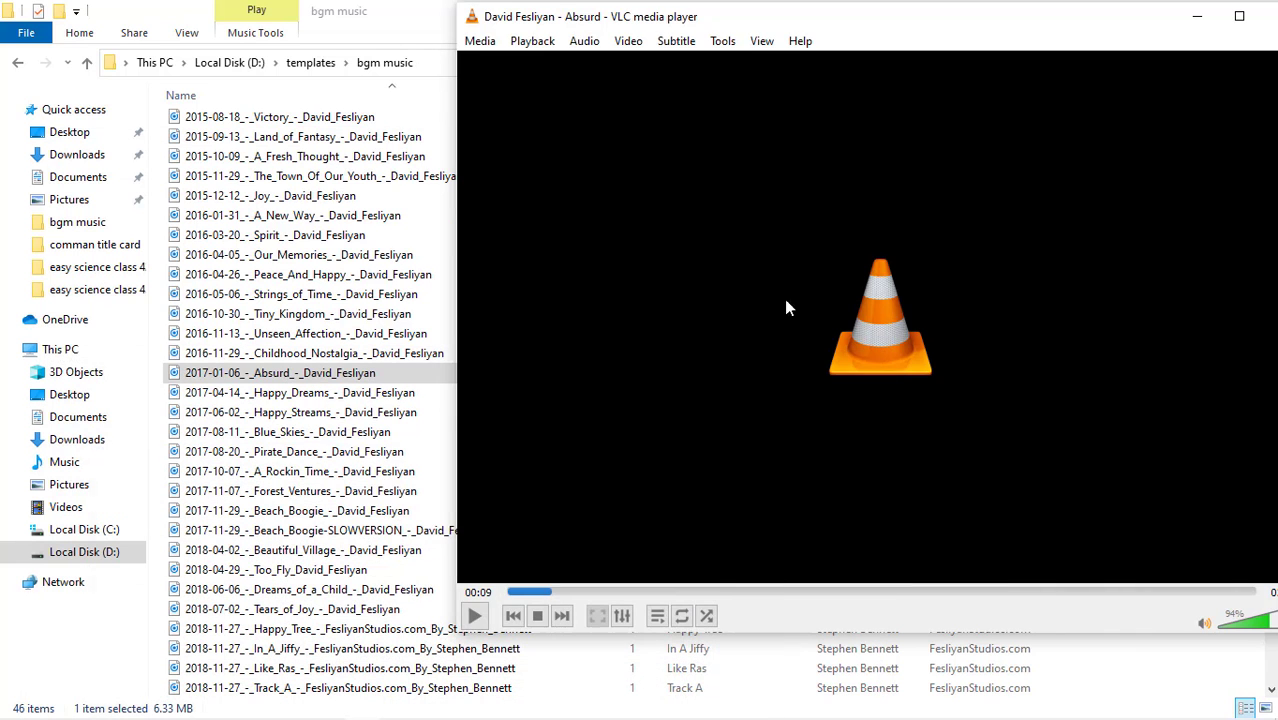
Preview the 2017-04-14 Happy Dreams track in VLC, pause it, and import the file into Audition's project files
click(322, 394)
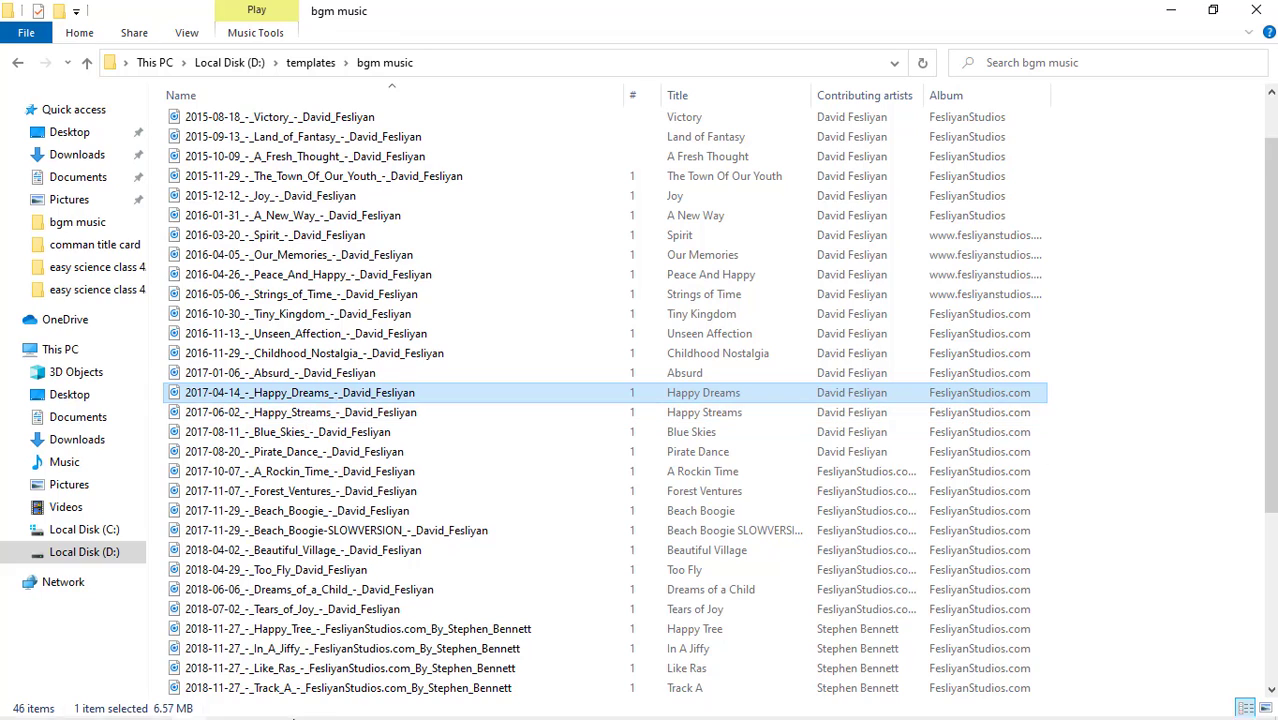
click(362, 706)
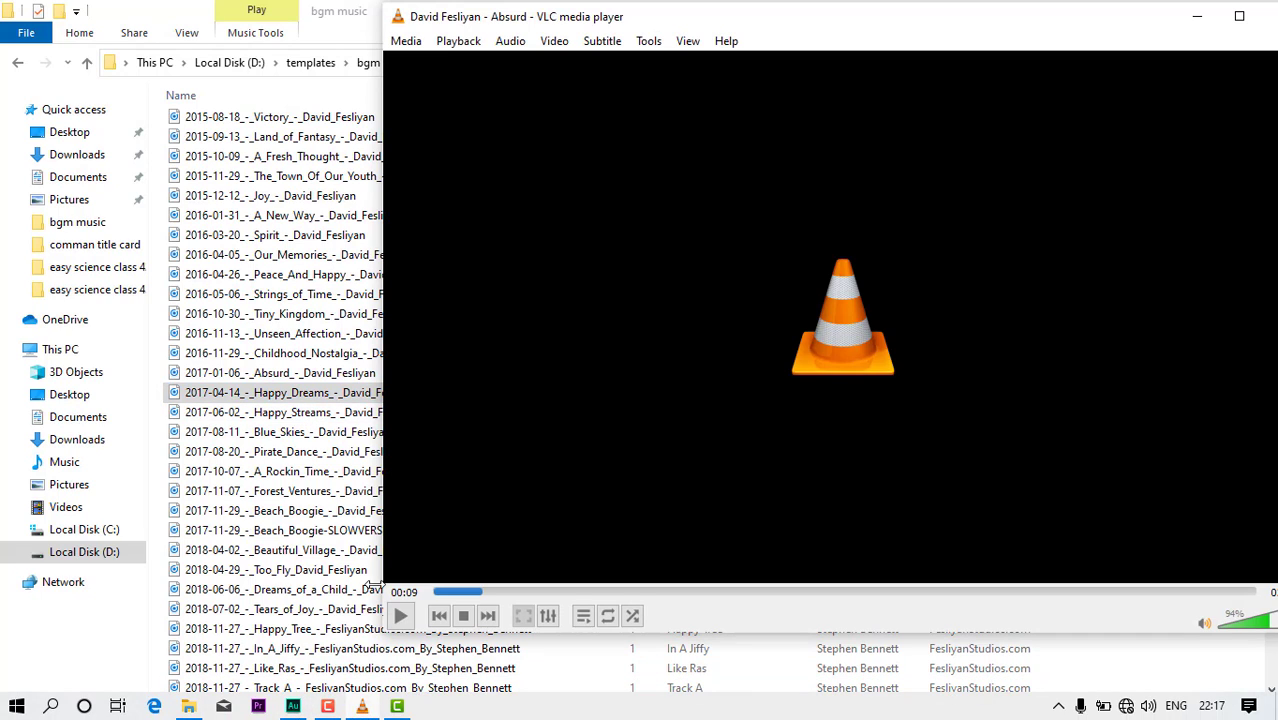
drag(310, 398, 577, 406)
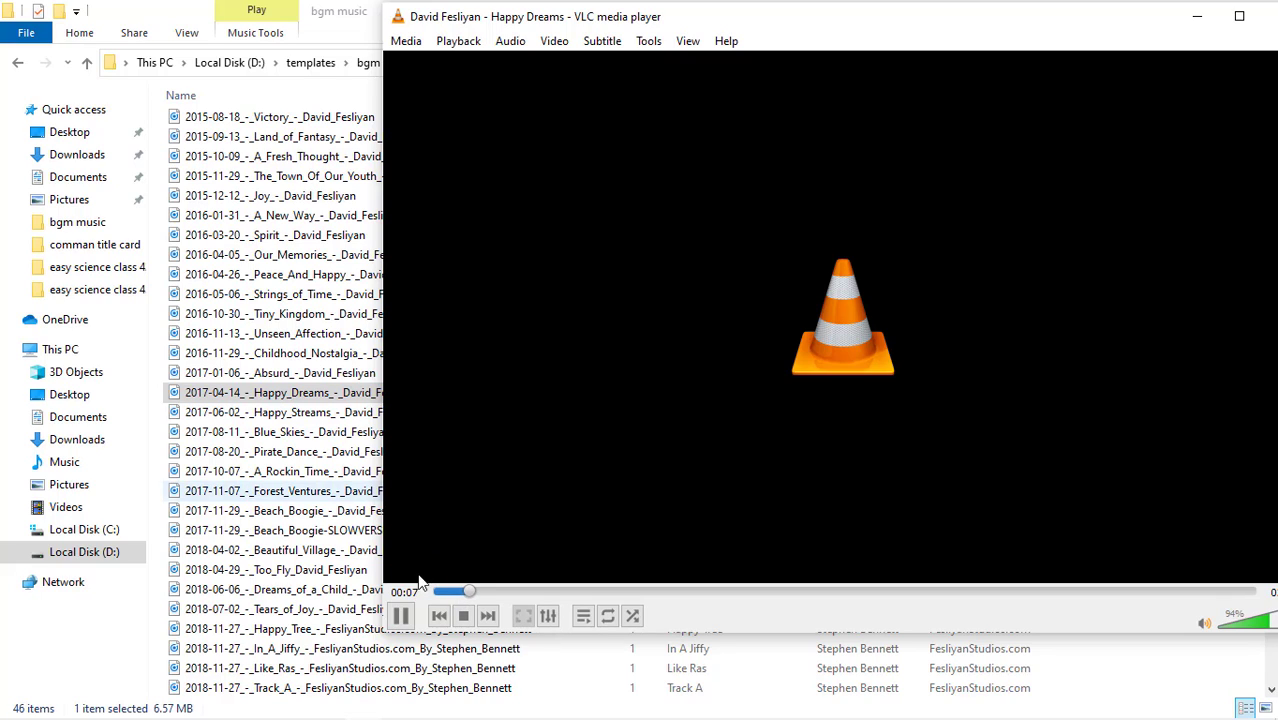
click(401, 618)
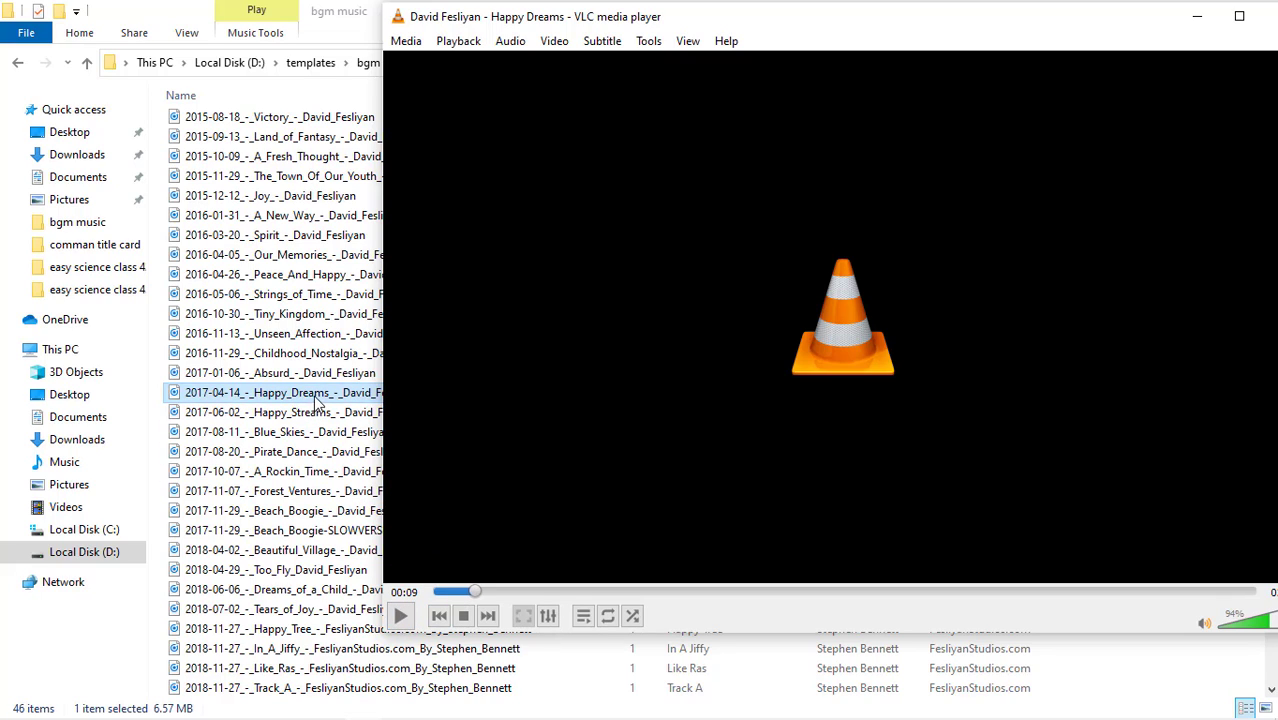
drag(170, 712, 63, 470)
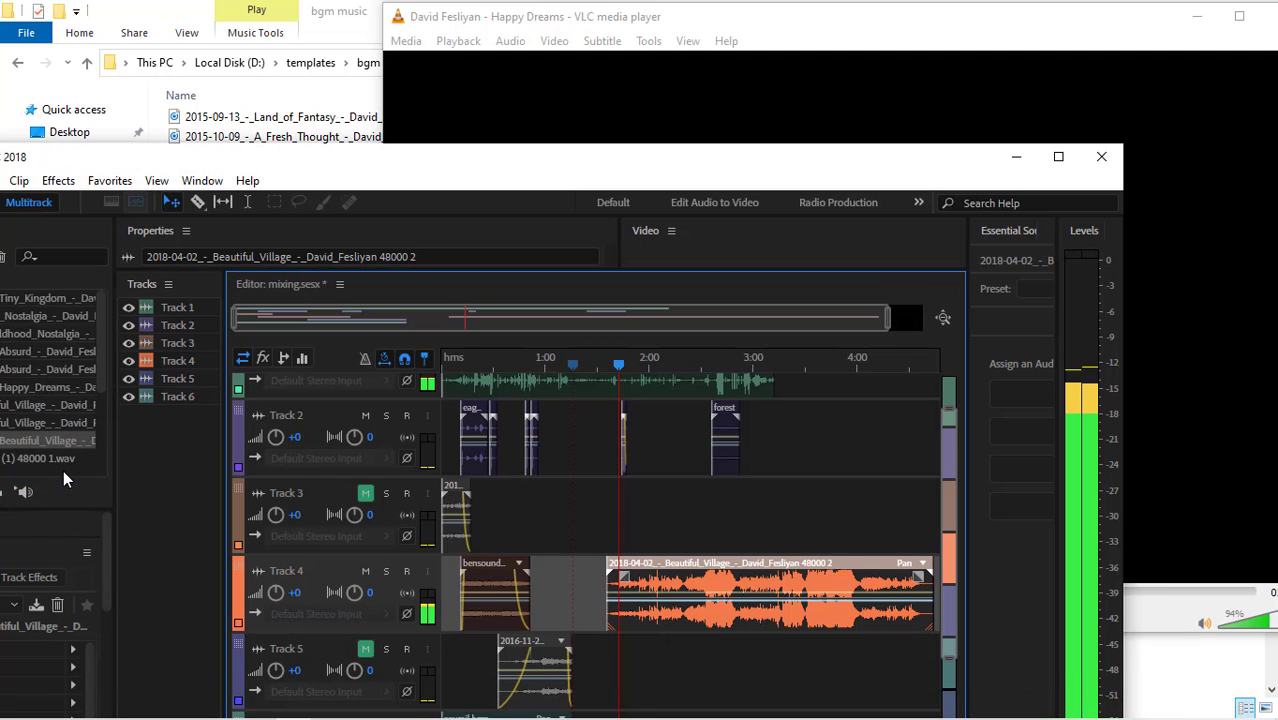
click(1016, 157)
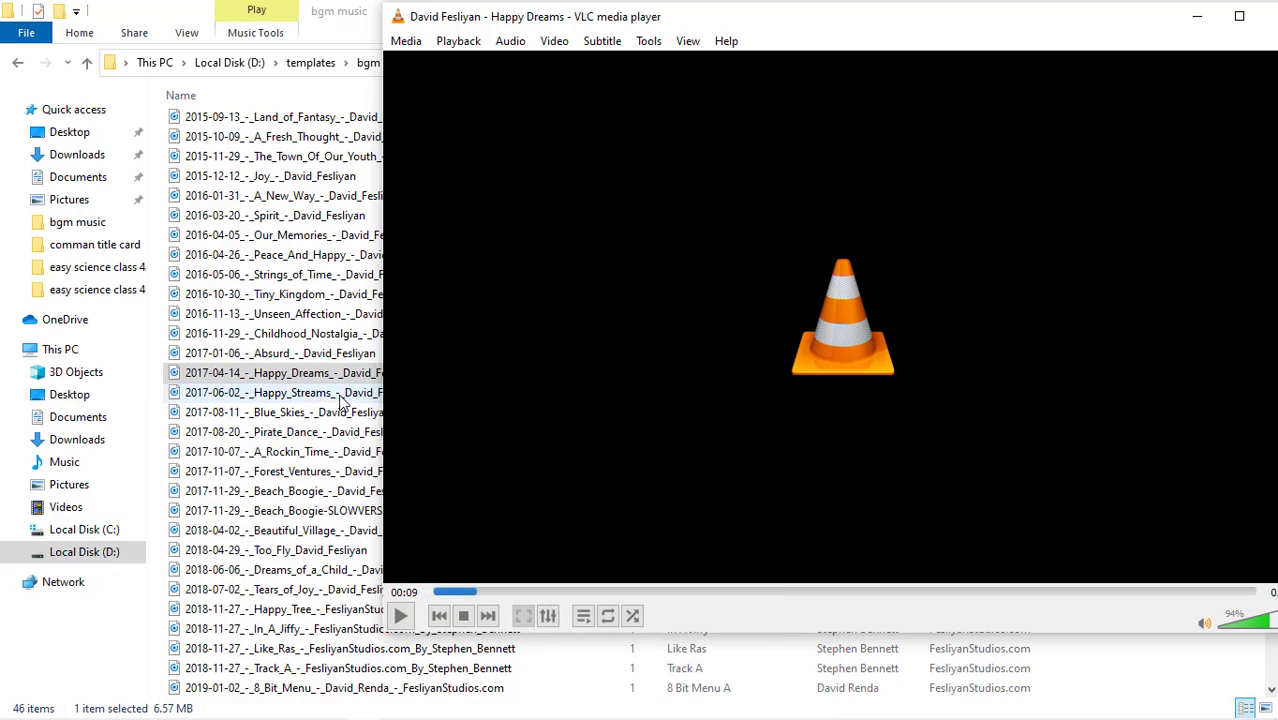
Preview the 2017-06-02 Happy Streams track and import the file into Audition's project files
drag(308, 397, 537, 447)
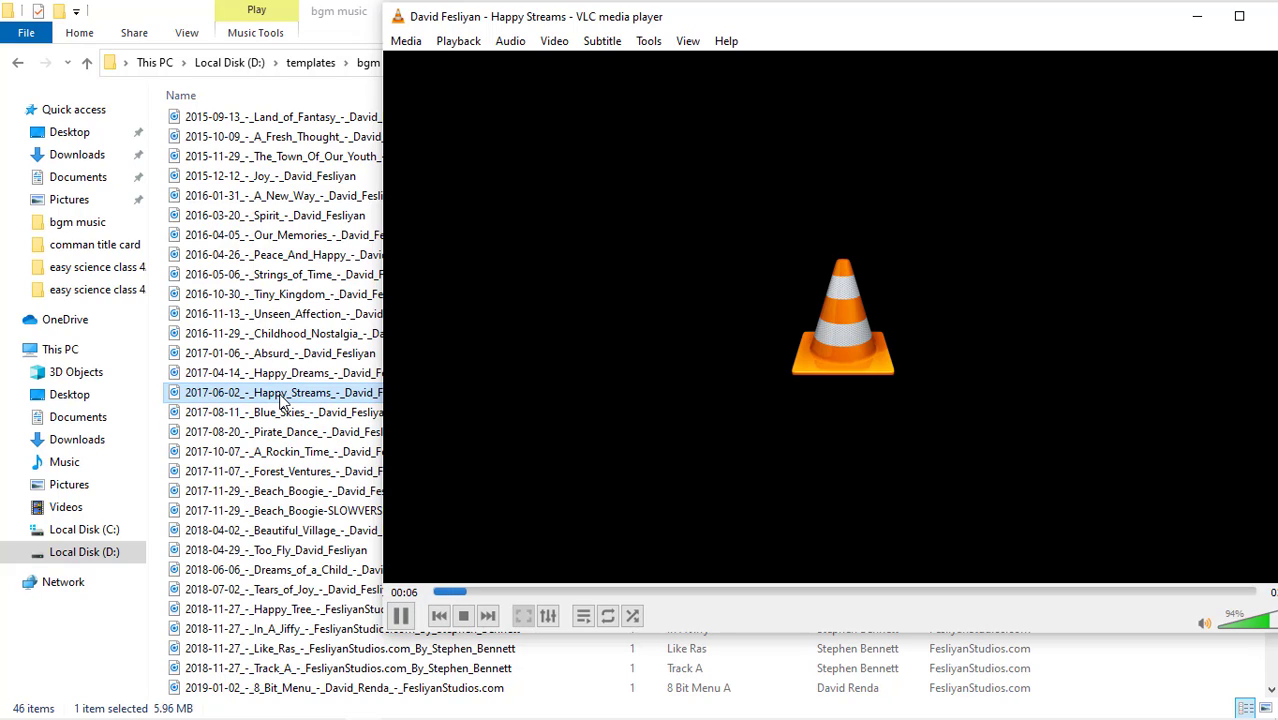
drag(282, 400, 88, 483)
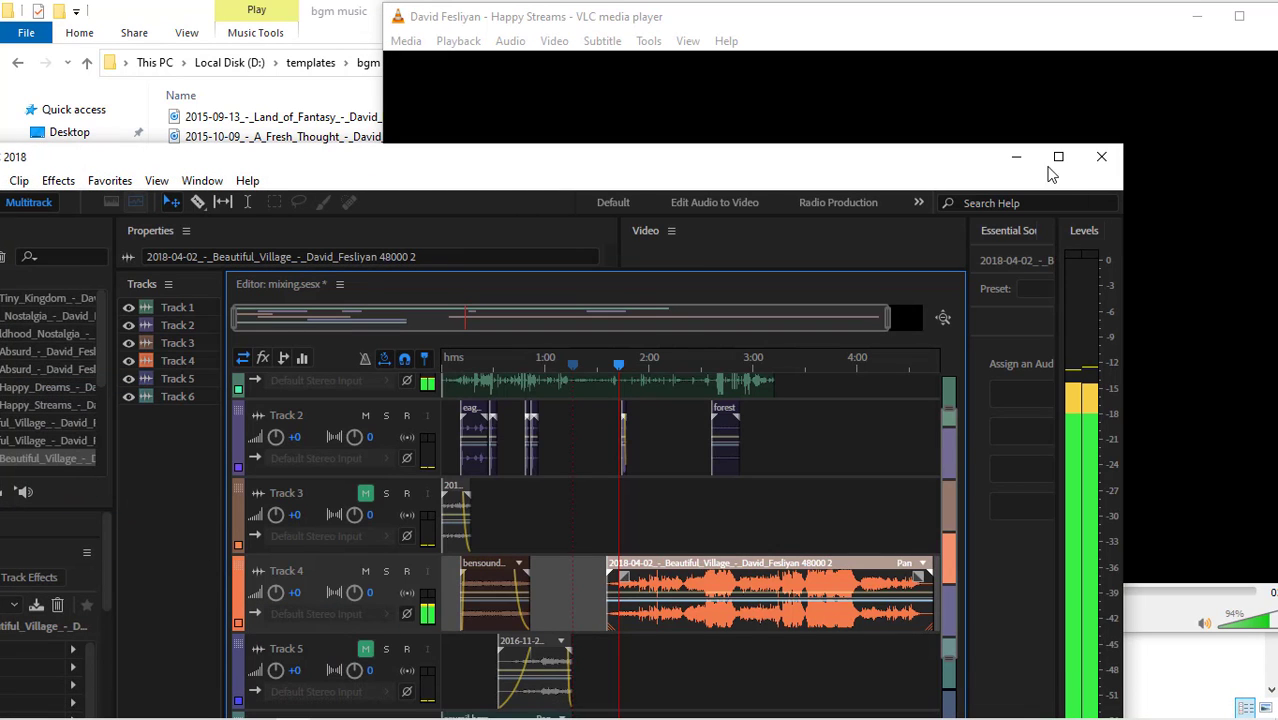
click(1016, 157)
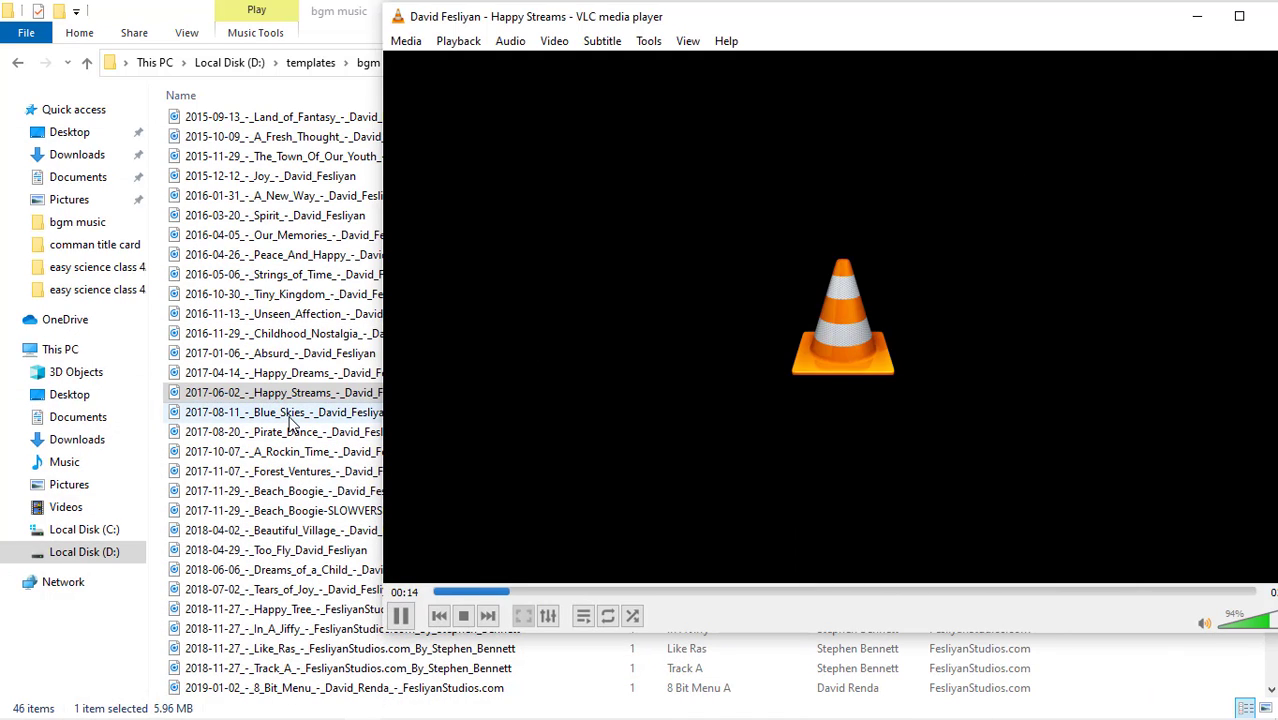
Preview the 2017-08-11 Blue Skies track and import the file into Audition's project files
drag(289, 420, 459, 428)
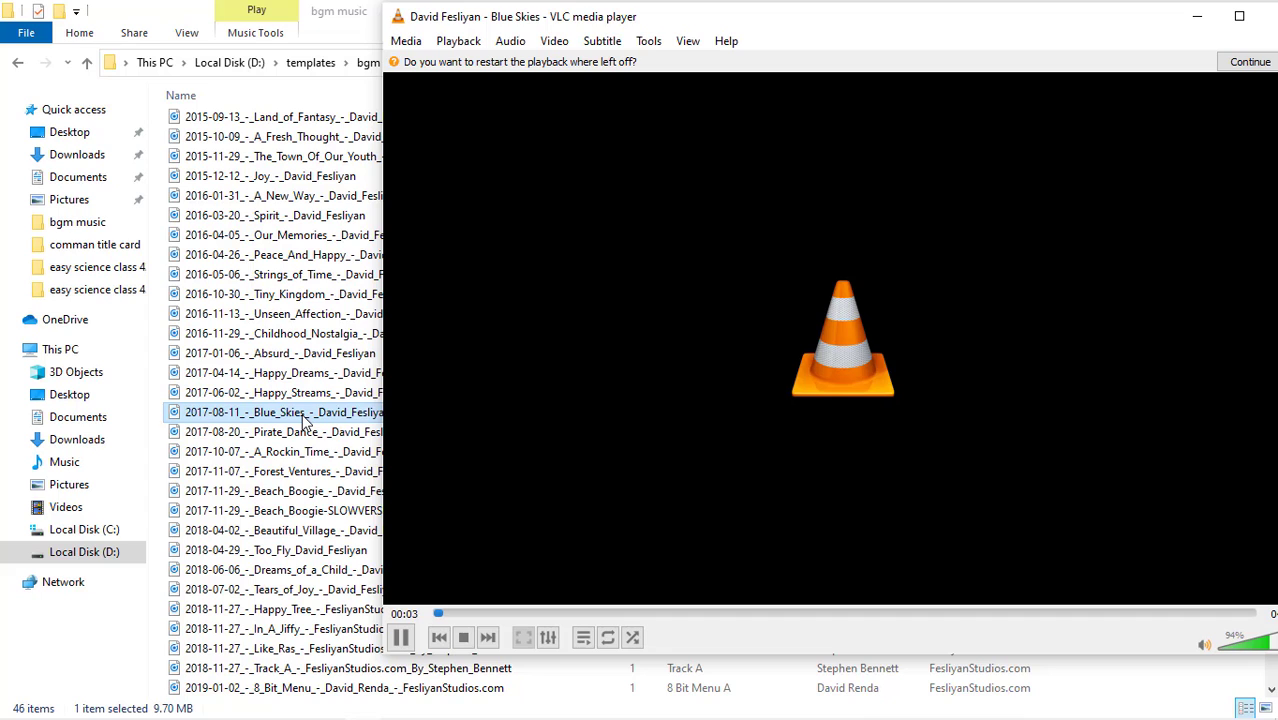
drag(303, 420, 60, 485)
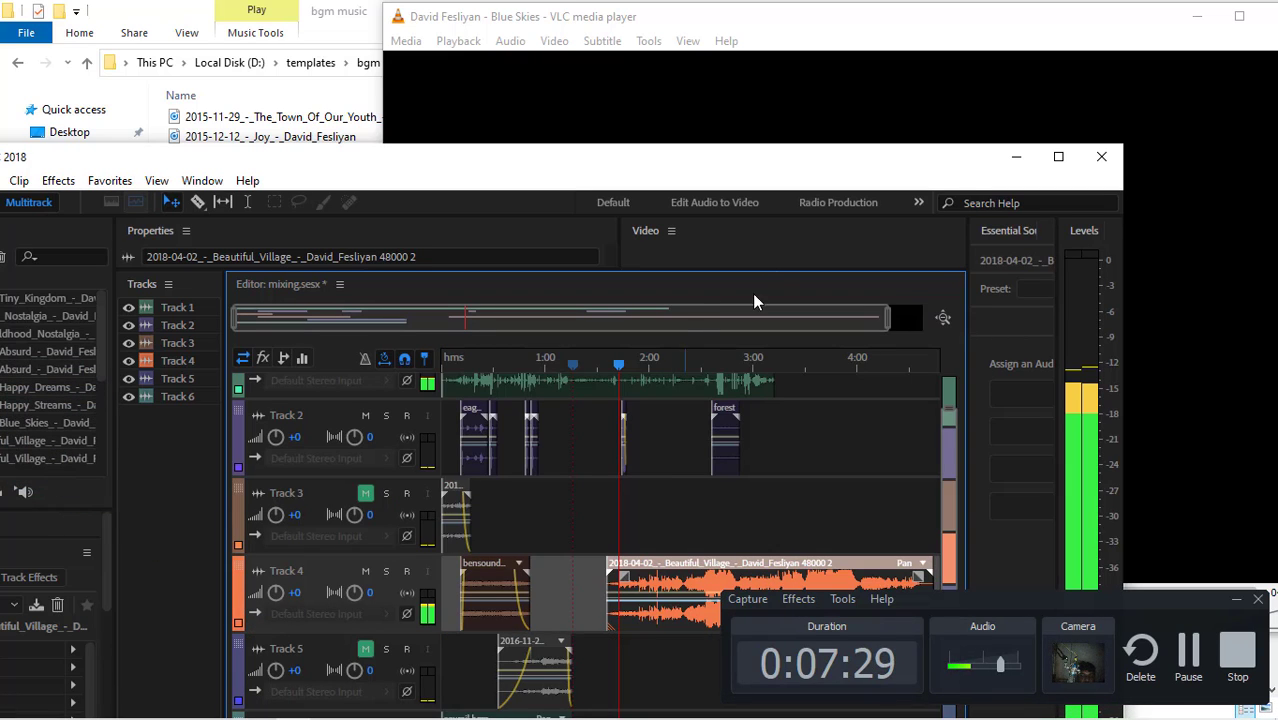
click(1018, 160)
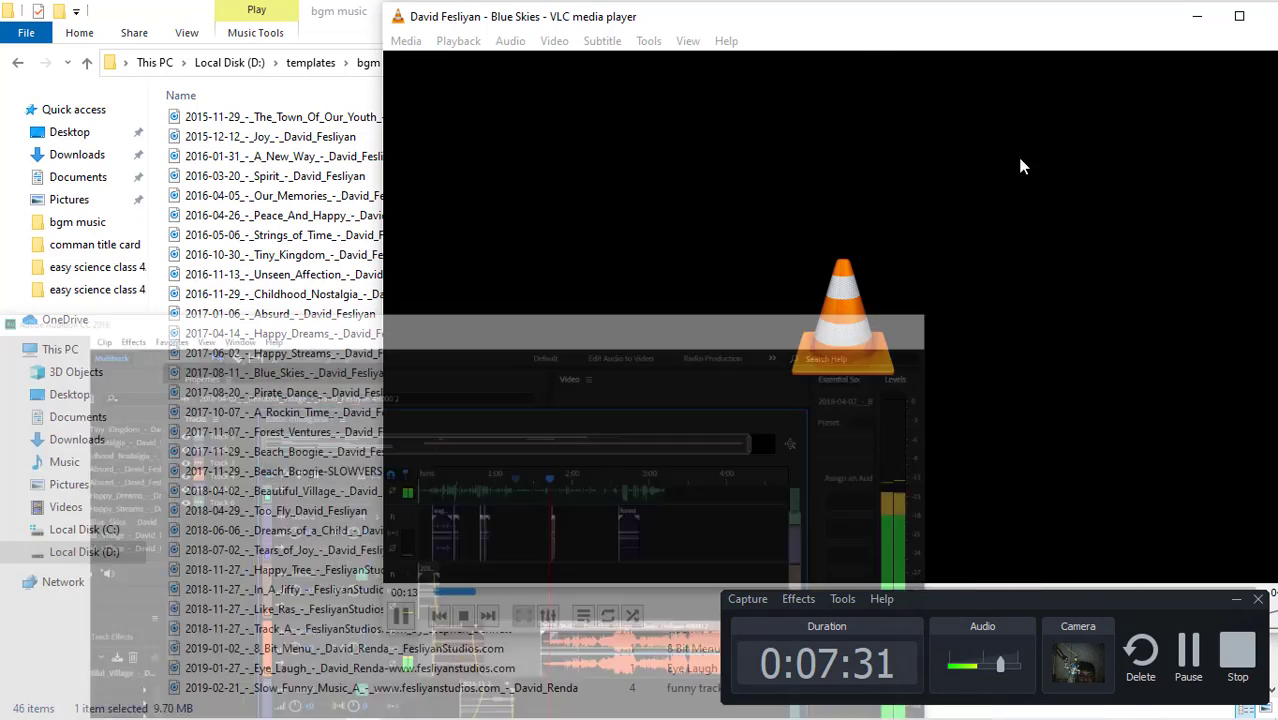
Preview the 2017-08-20 Pirate Dance track, import the file into Audition's project files, and reposition the VLC player window
drag(300, 392, 527, 410)
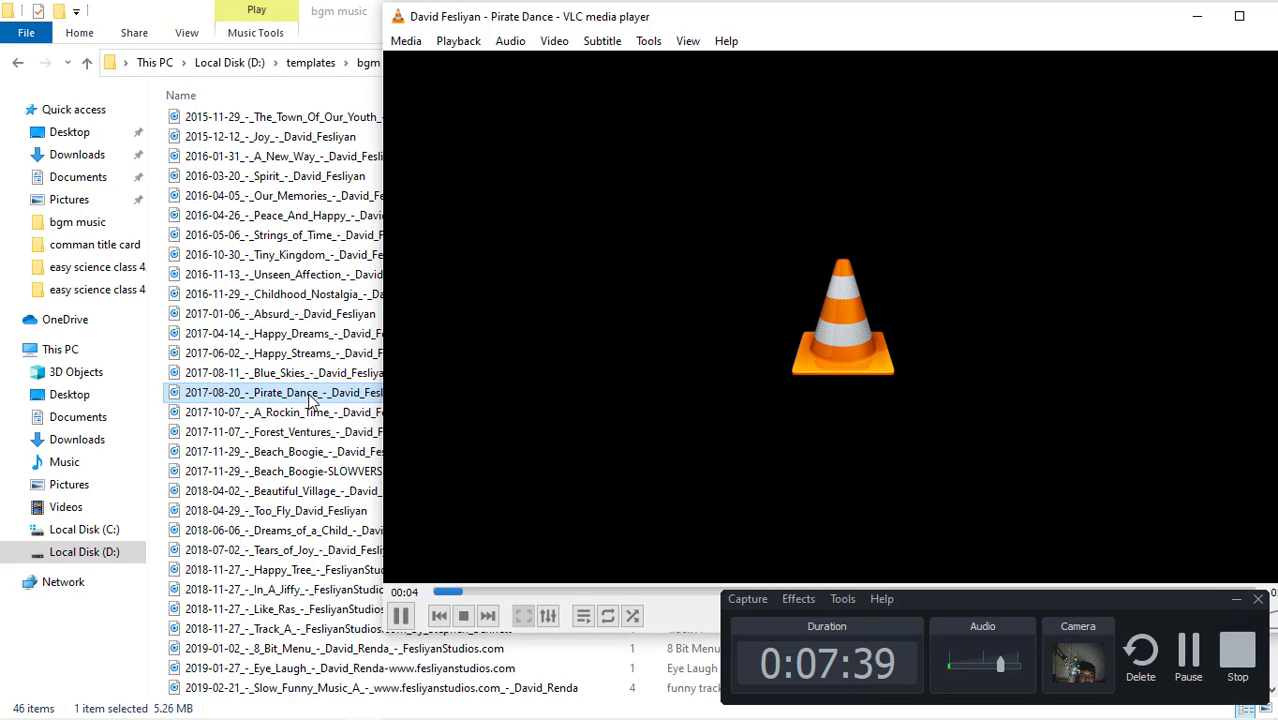
drag(310, 398, 79, 484)
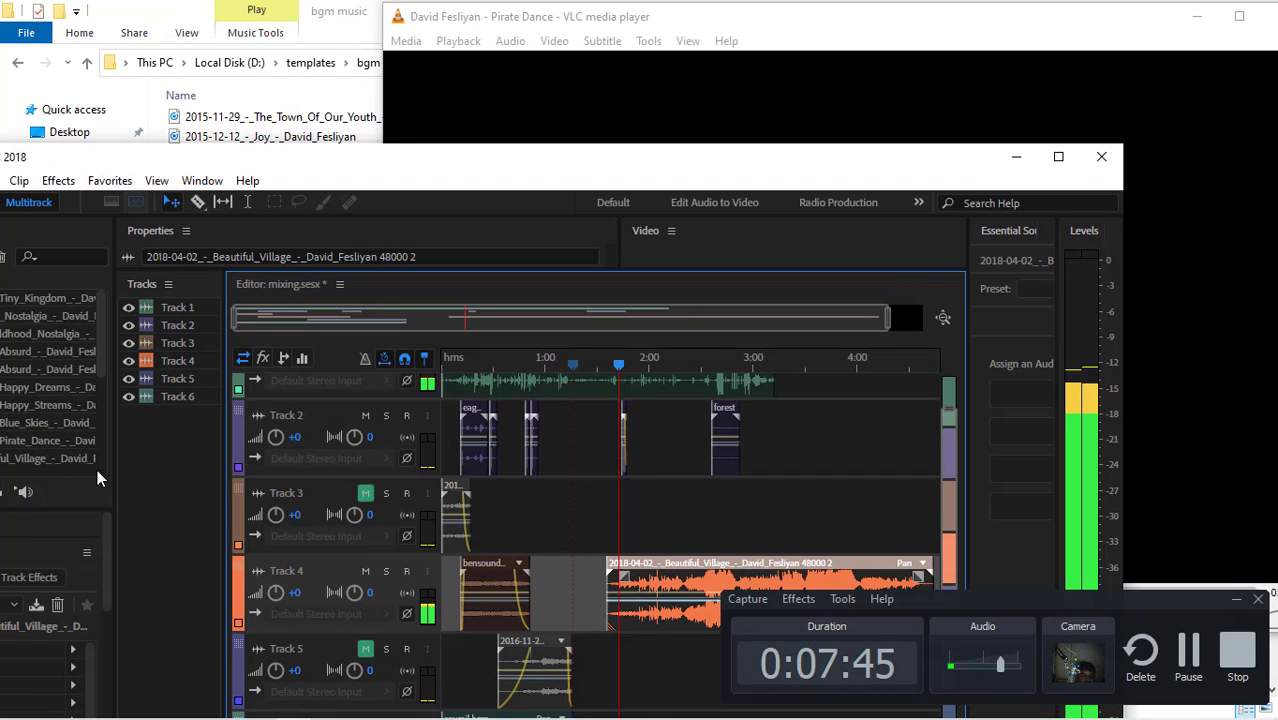
click(1016, 158)
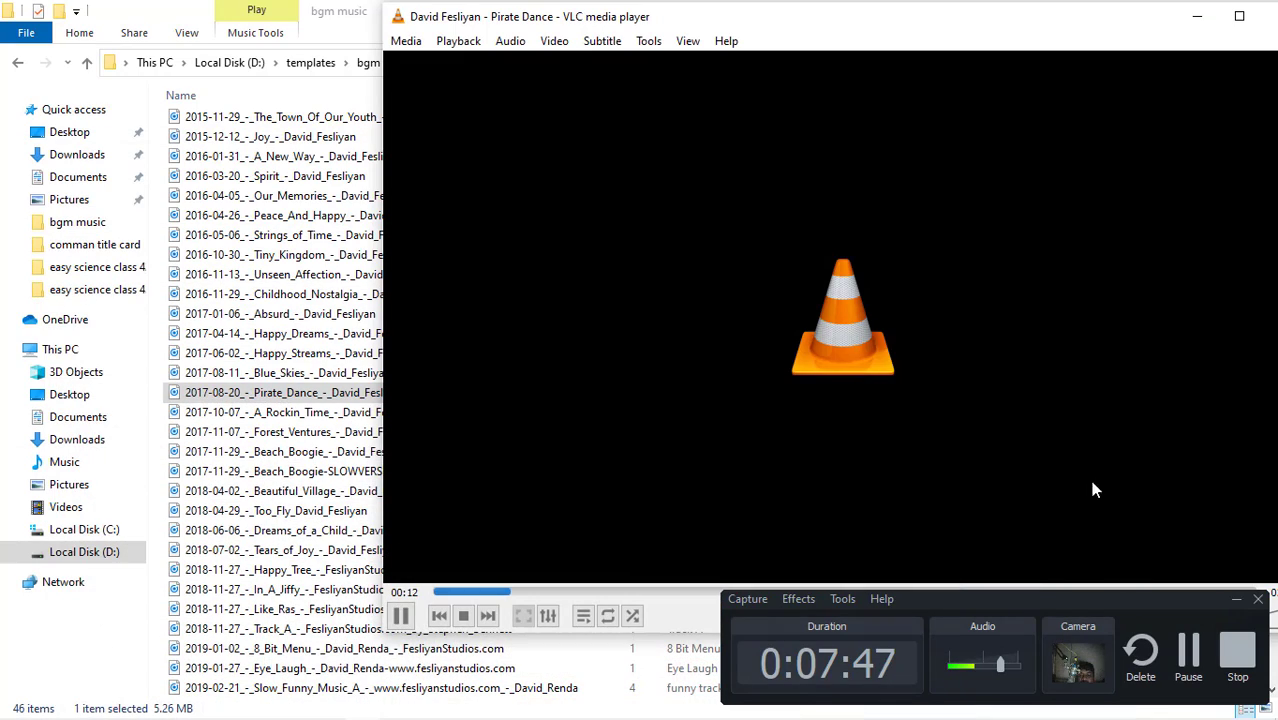
drag(1050, 35, 711, 115)
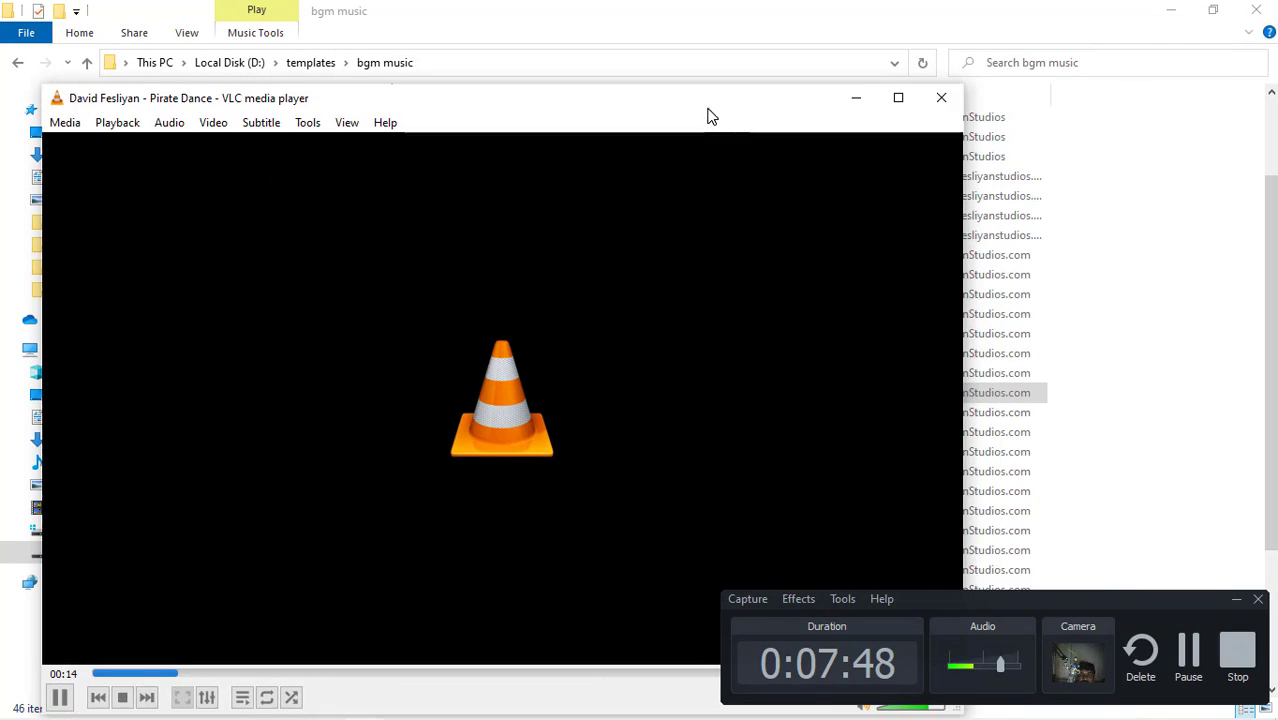
Close the VLC player, switch to a maximized Audition window, and delete the Beautiful Village clip from Track 4
click(941, 100)
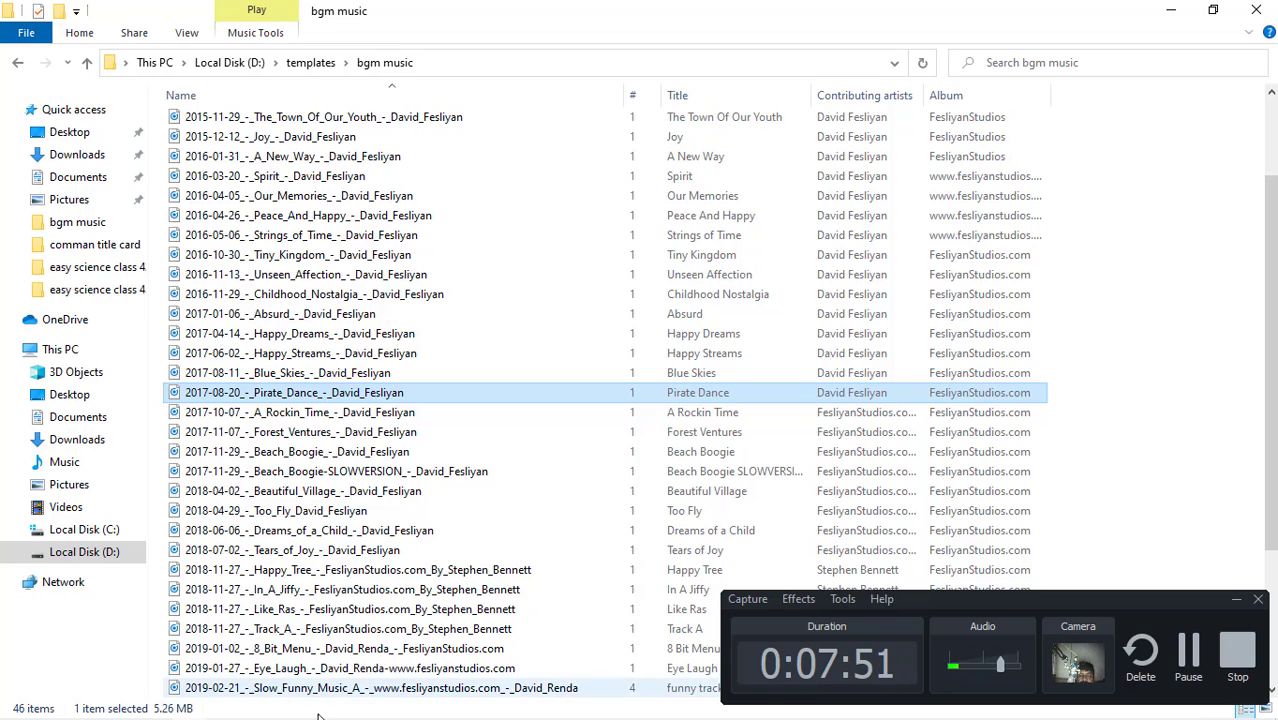
click(293, 707)
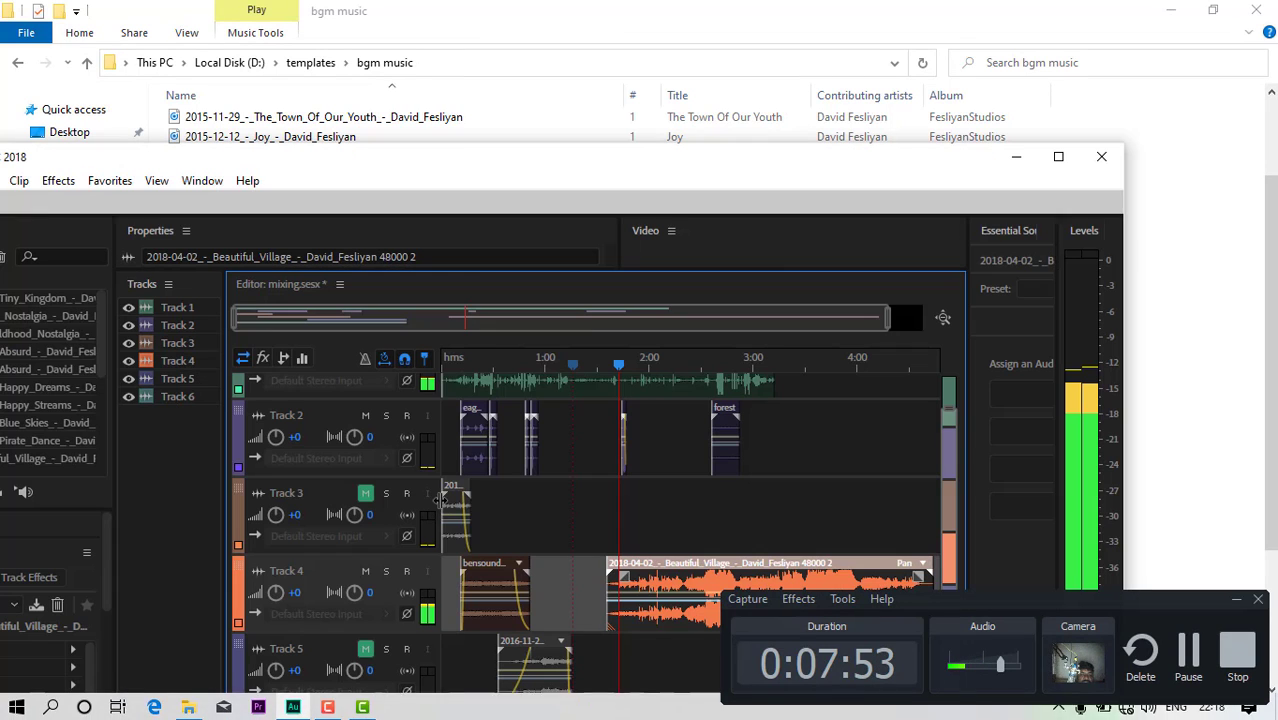
click(1060, 158)
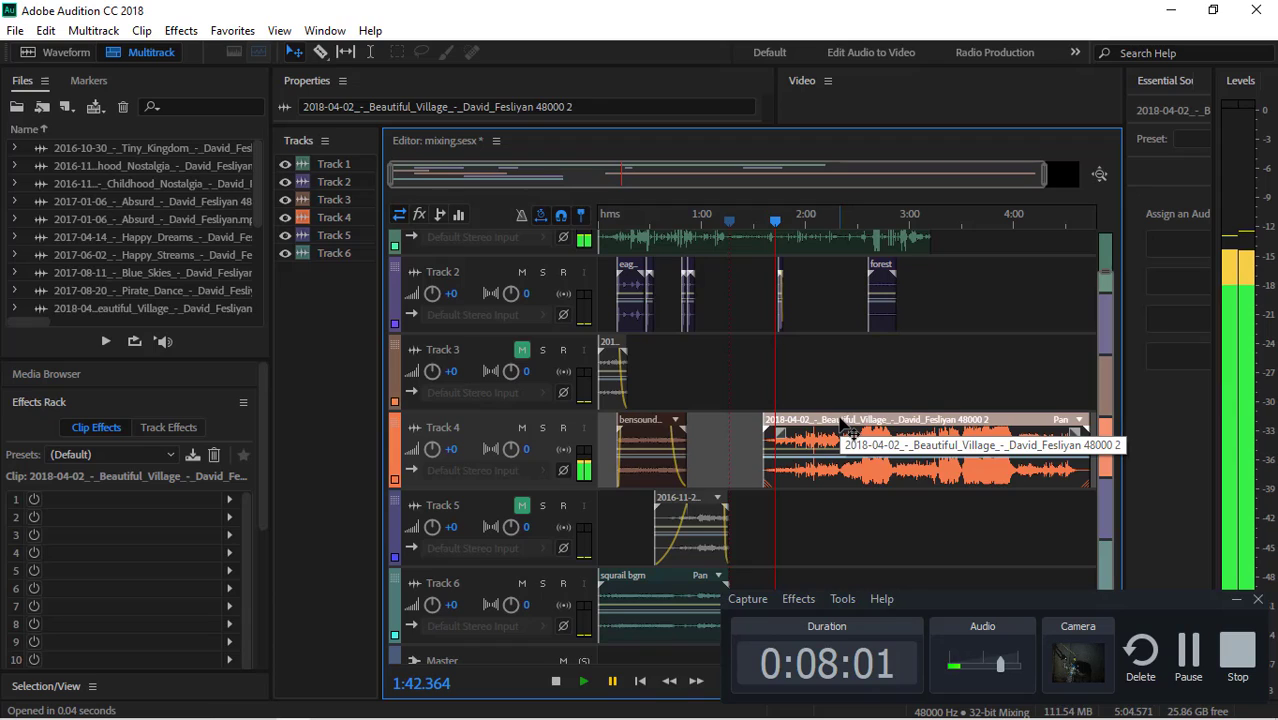
key(Delete)
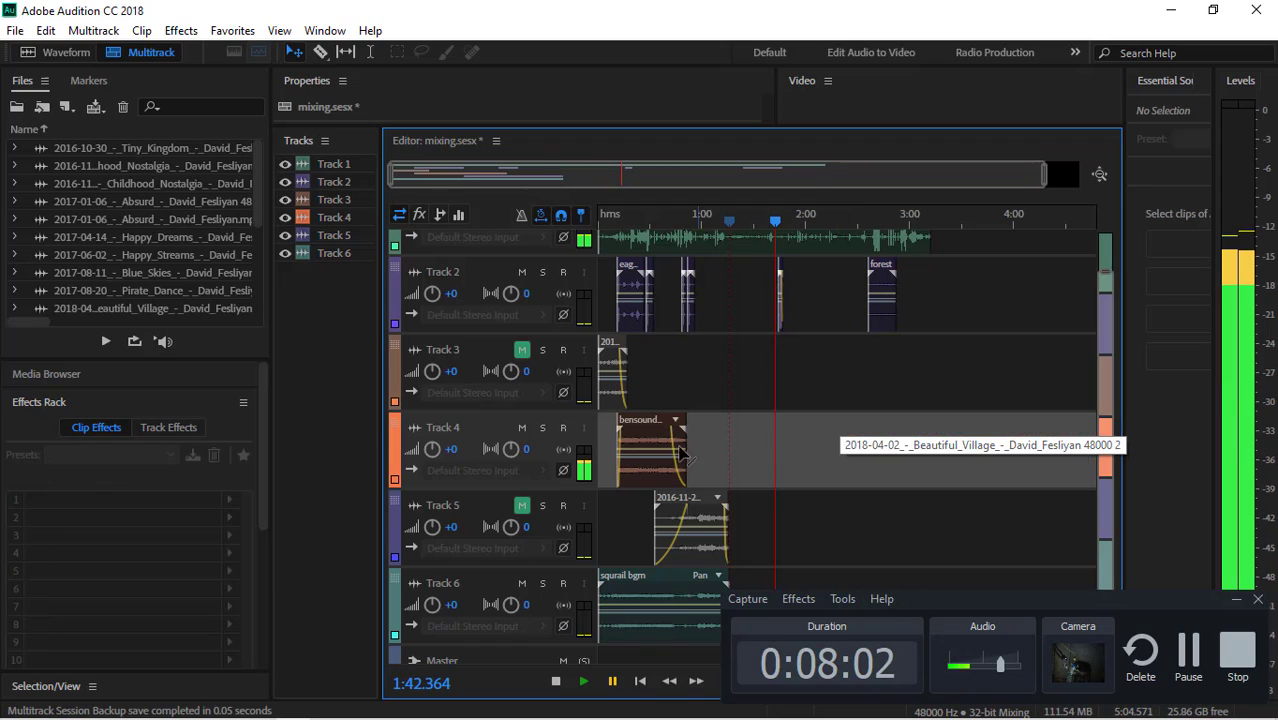
Mute Track 4 and delete the Absurd clip on Track 3, the bensound clip on Track 4, and the clip on Track 5
click(522, 428)
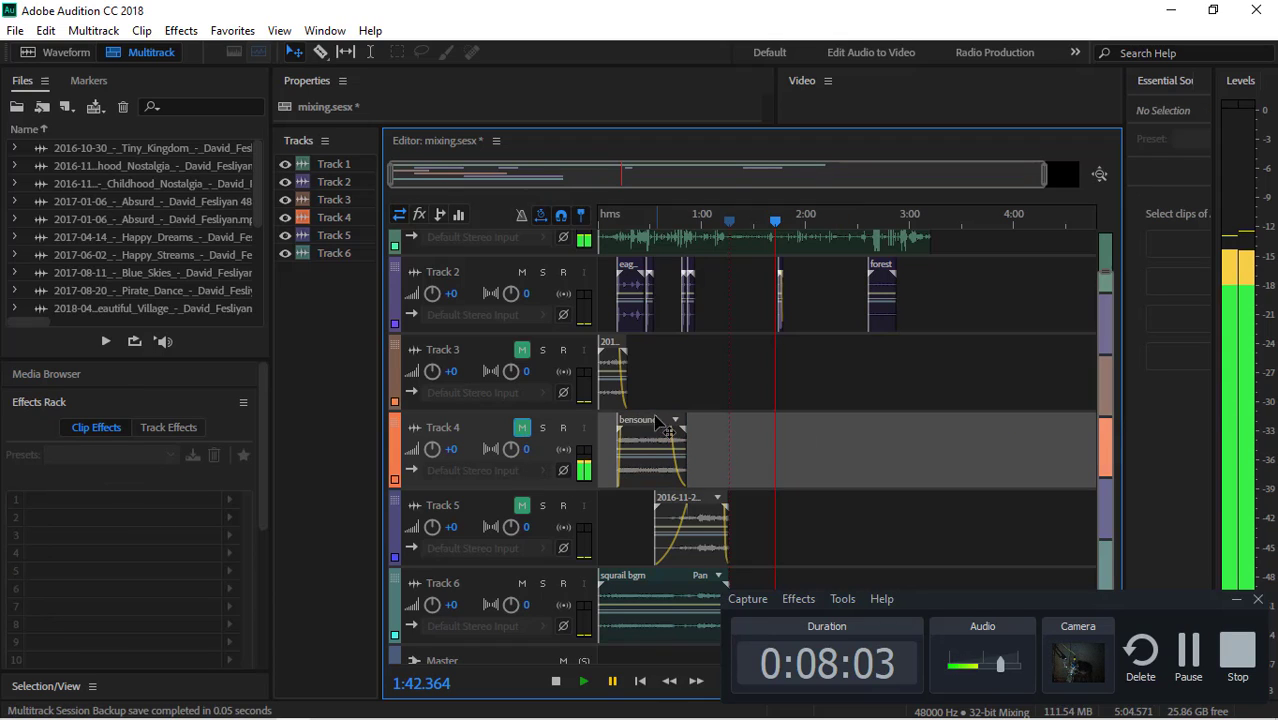
click(619, 348)
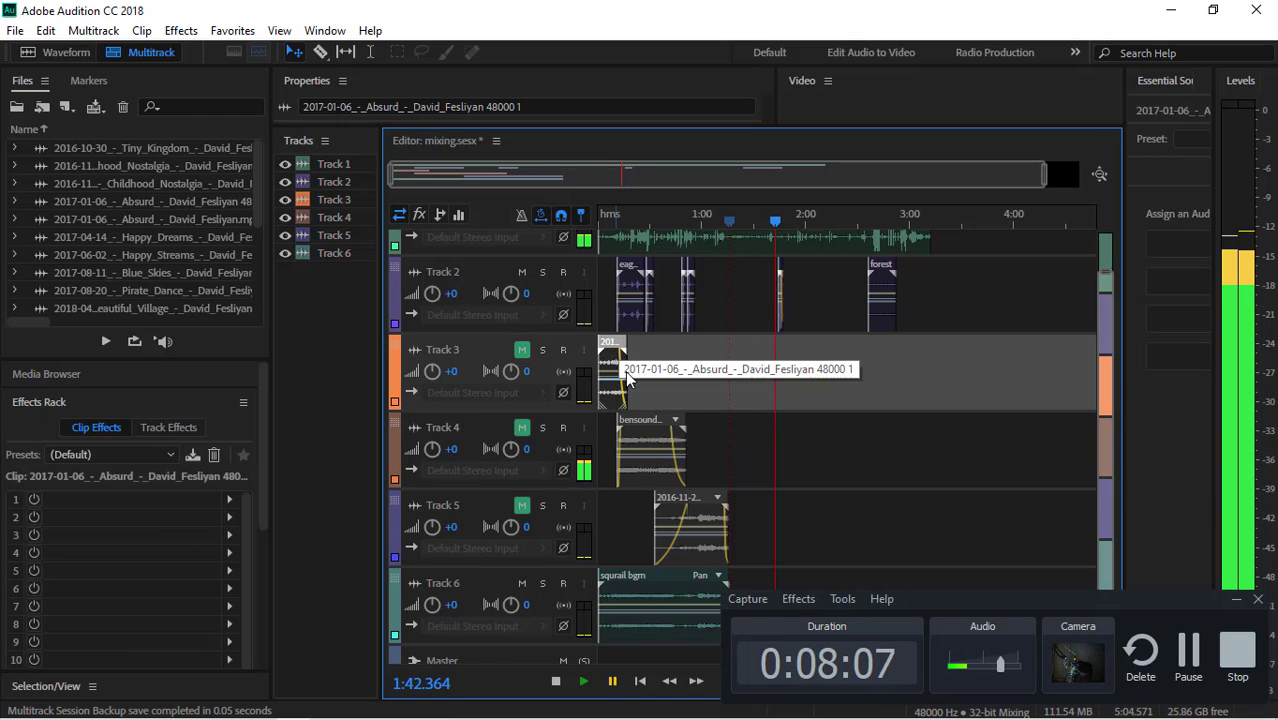
key(Delete)
click(650, 440)
key(Delete)
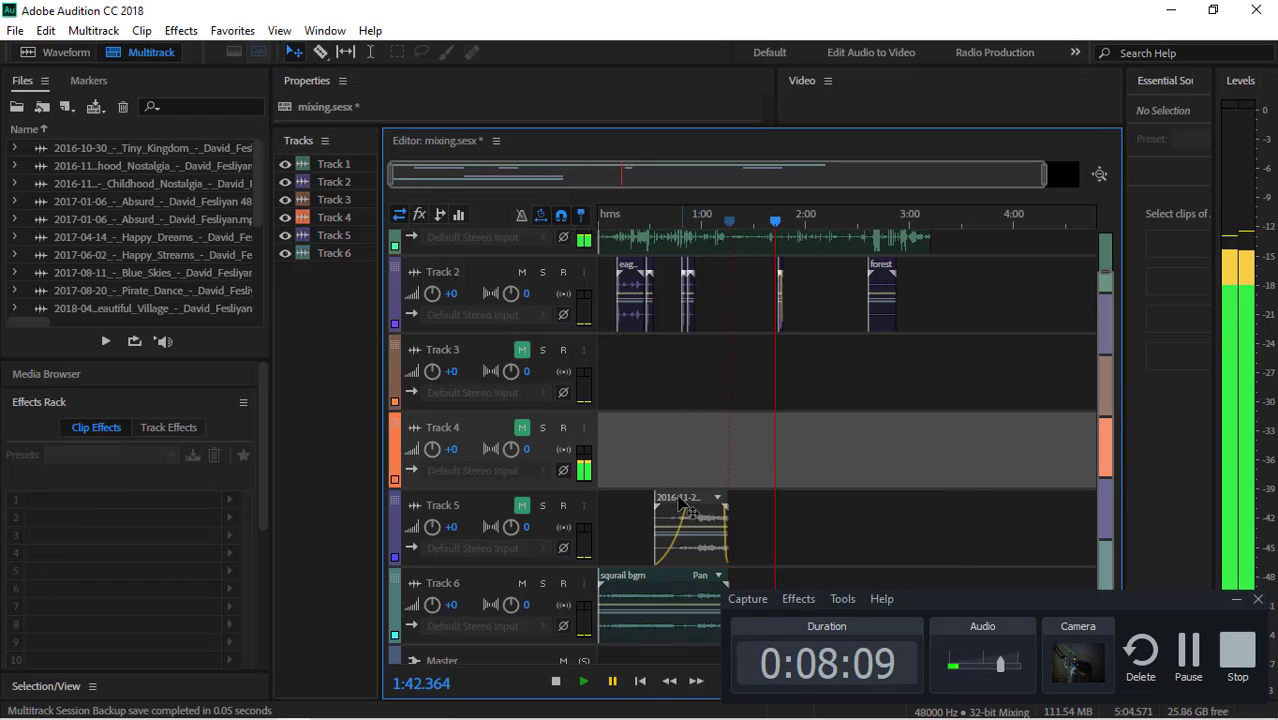
click(688, 512)
key(Delete)
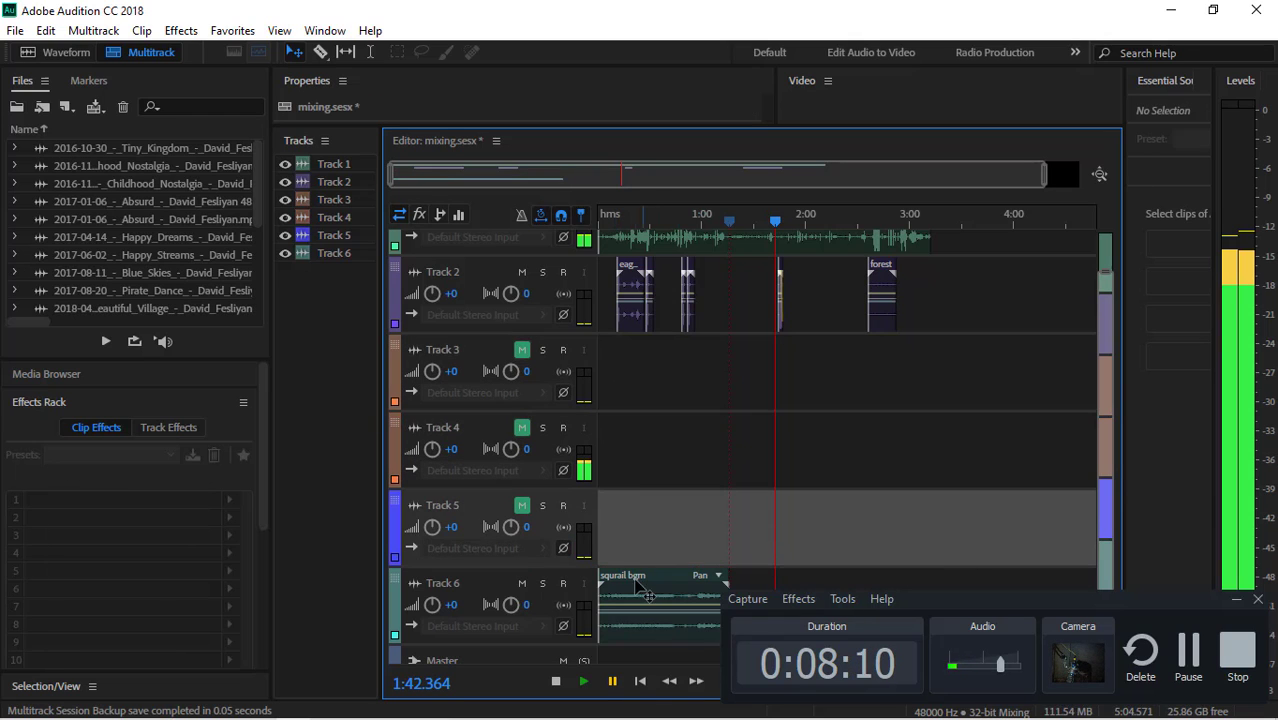
Unmute Tracks 3, 4 and 5 and move the squrail bgm clip from Track 6 to the start of Track 3
click(520, 352)
click(522, 428)
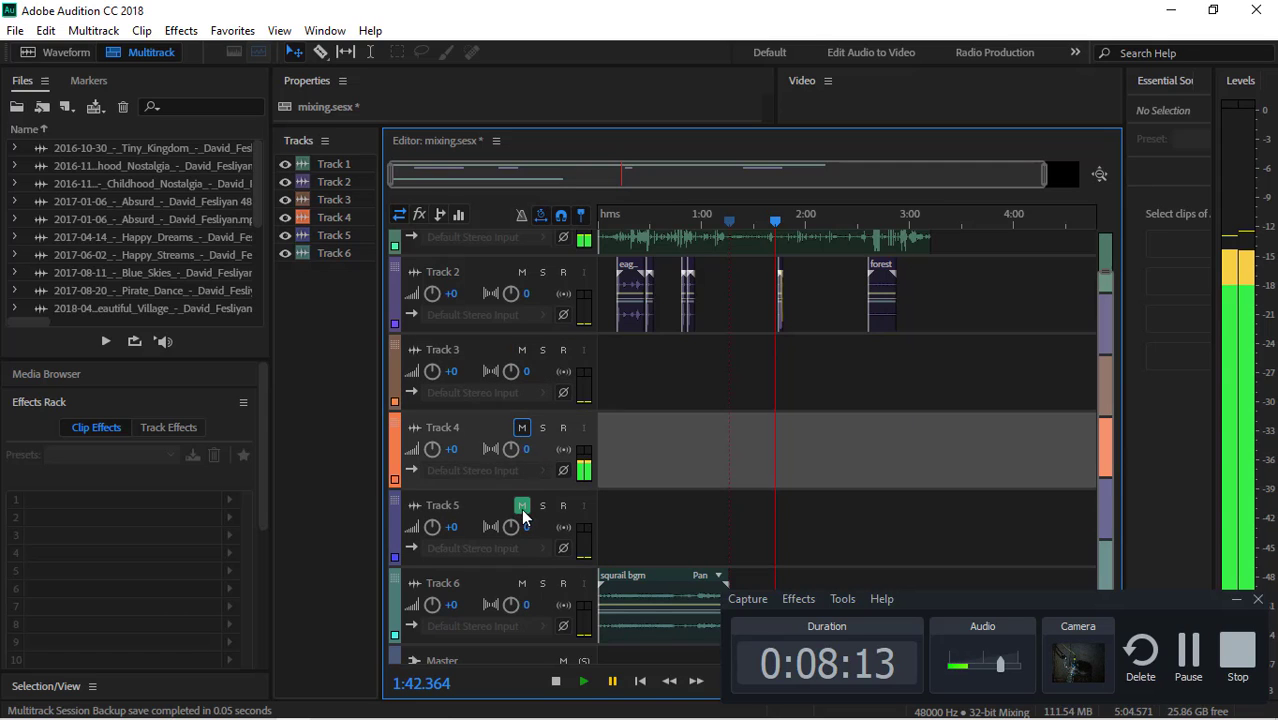
click(522, 507)
drag(640, 585, 610, 410)
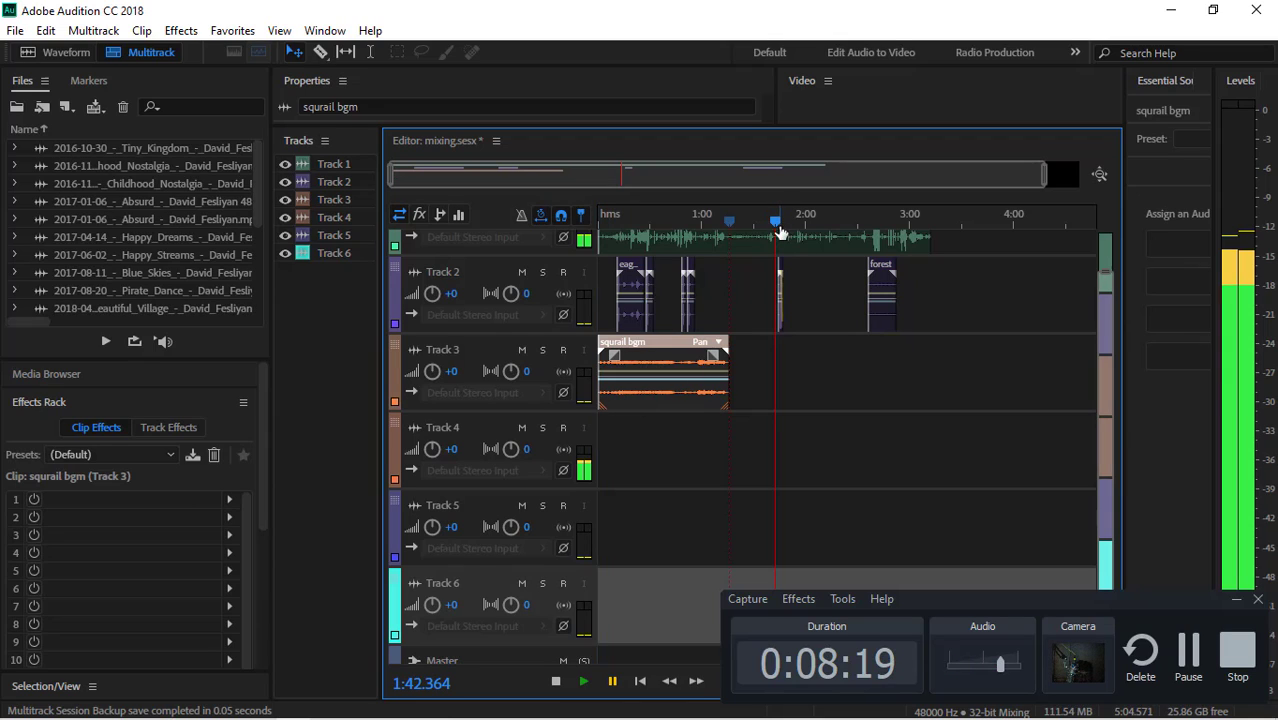
Listen to the squrail bgm clip from several timeline points and stop playback at the clip's end
drag(780, 232, 726, 220)
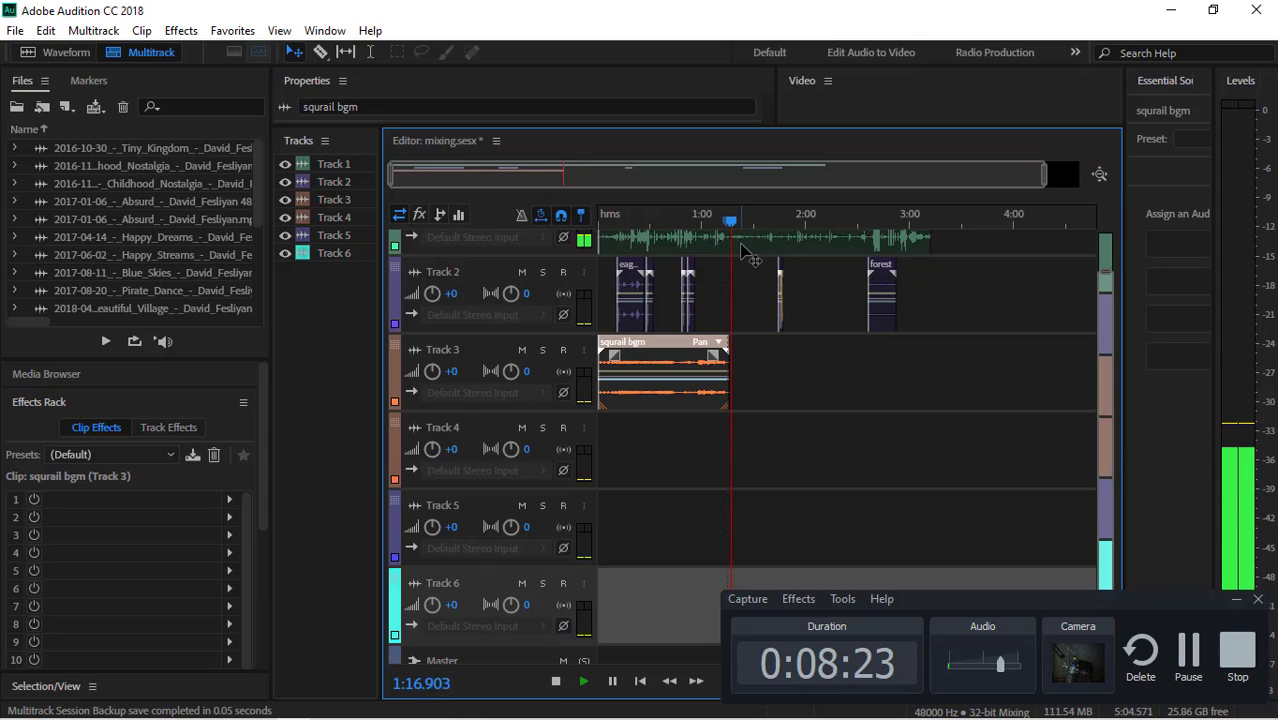
click(679, 216)
click(645, 216)
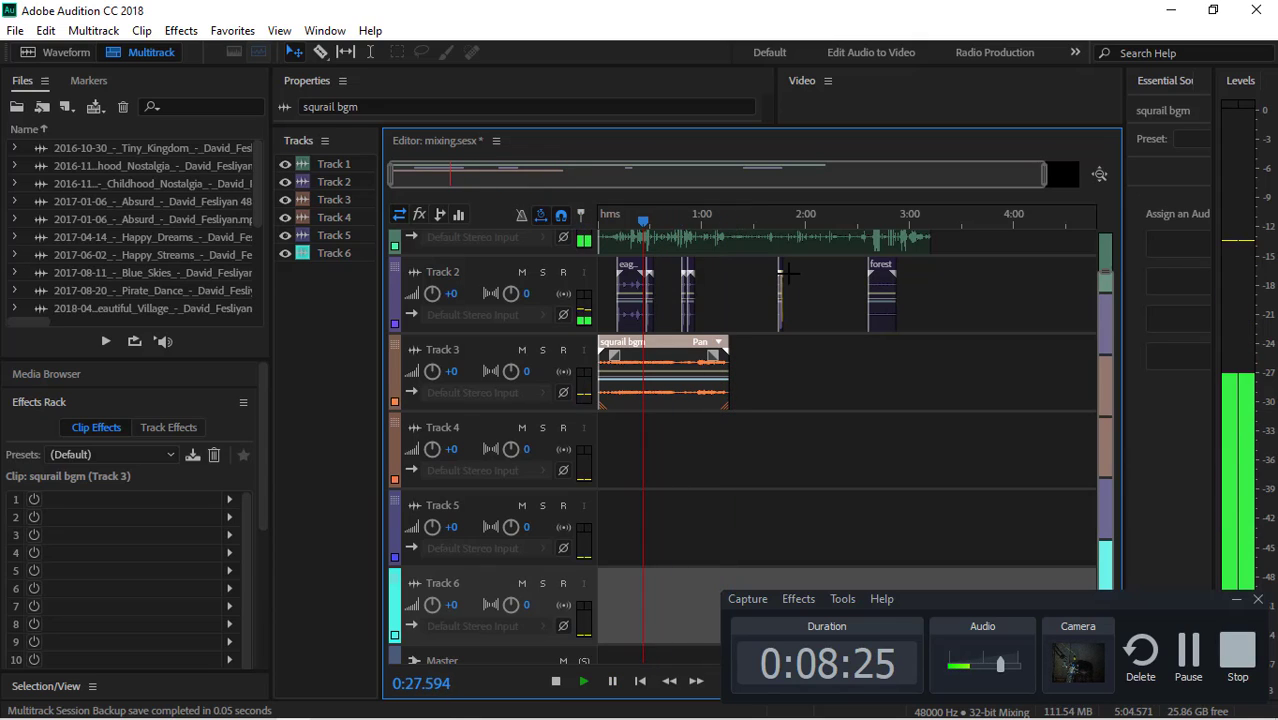
click(707, 218)
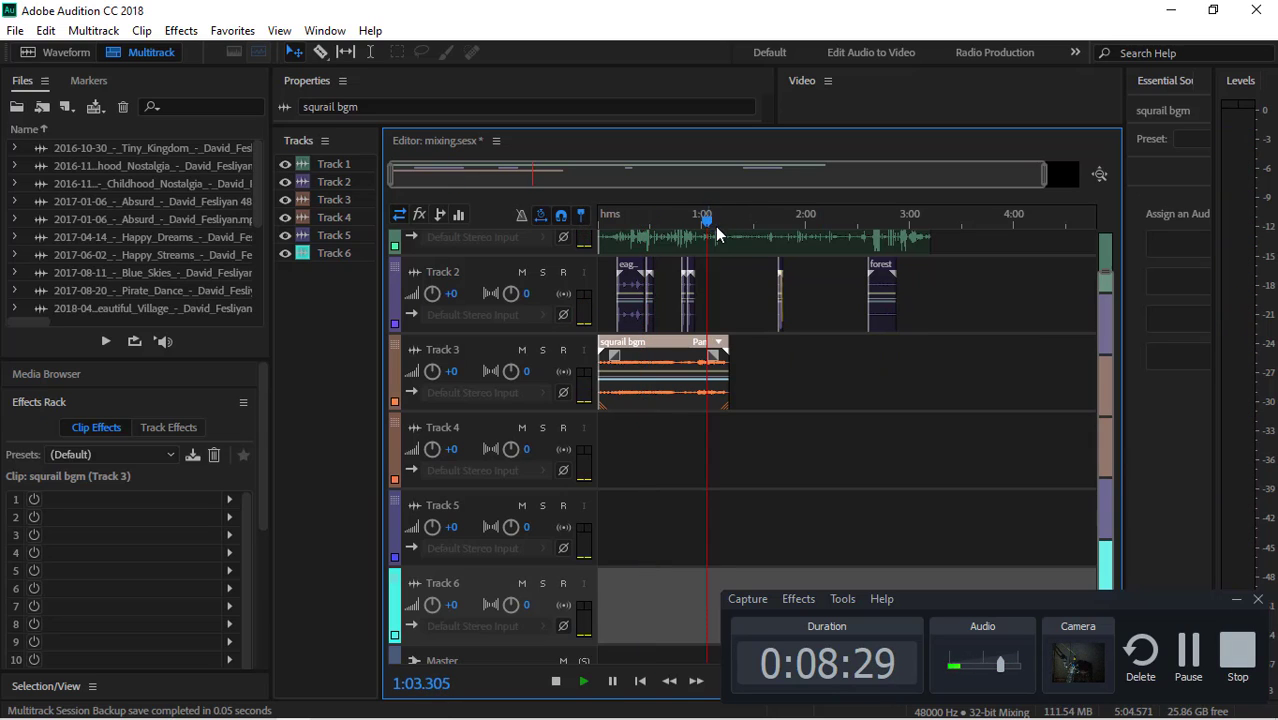
drag(716, 354, 796, 436)
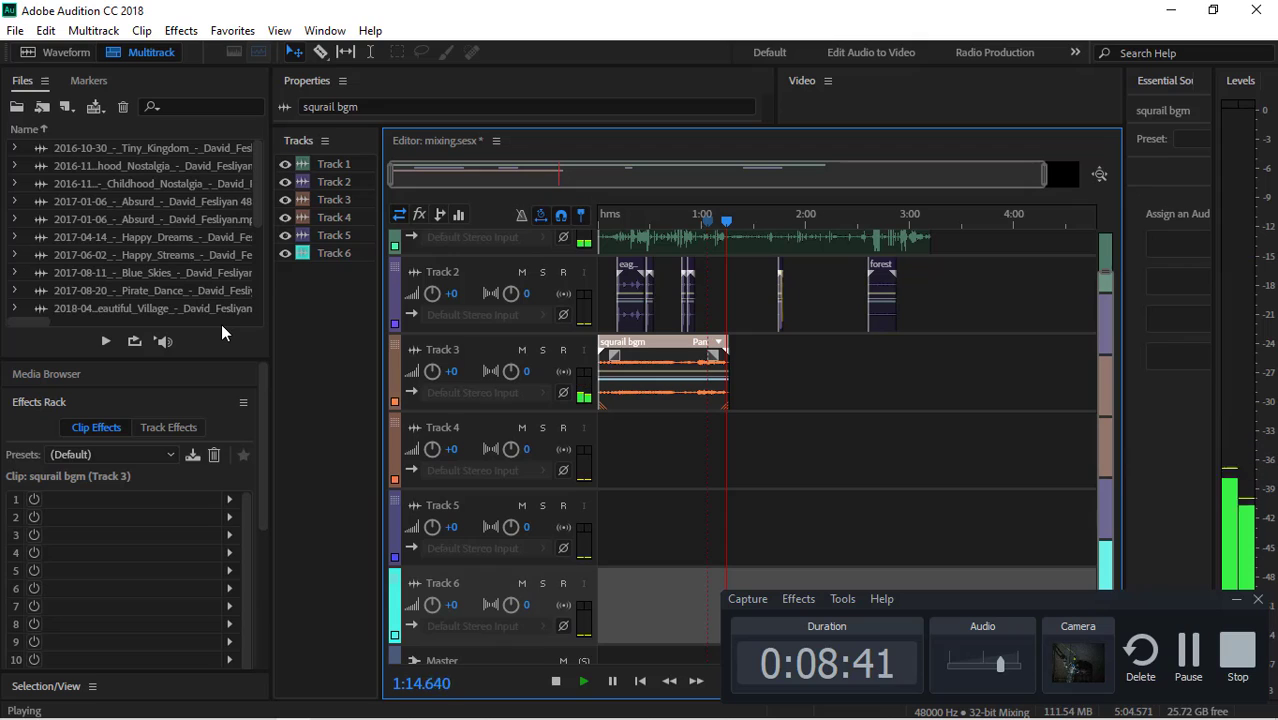
key(space)
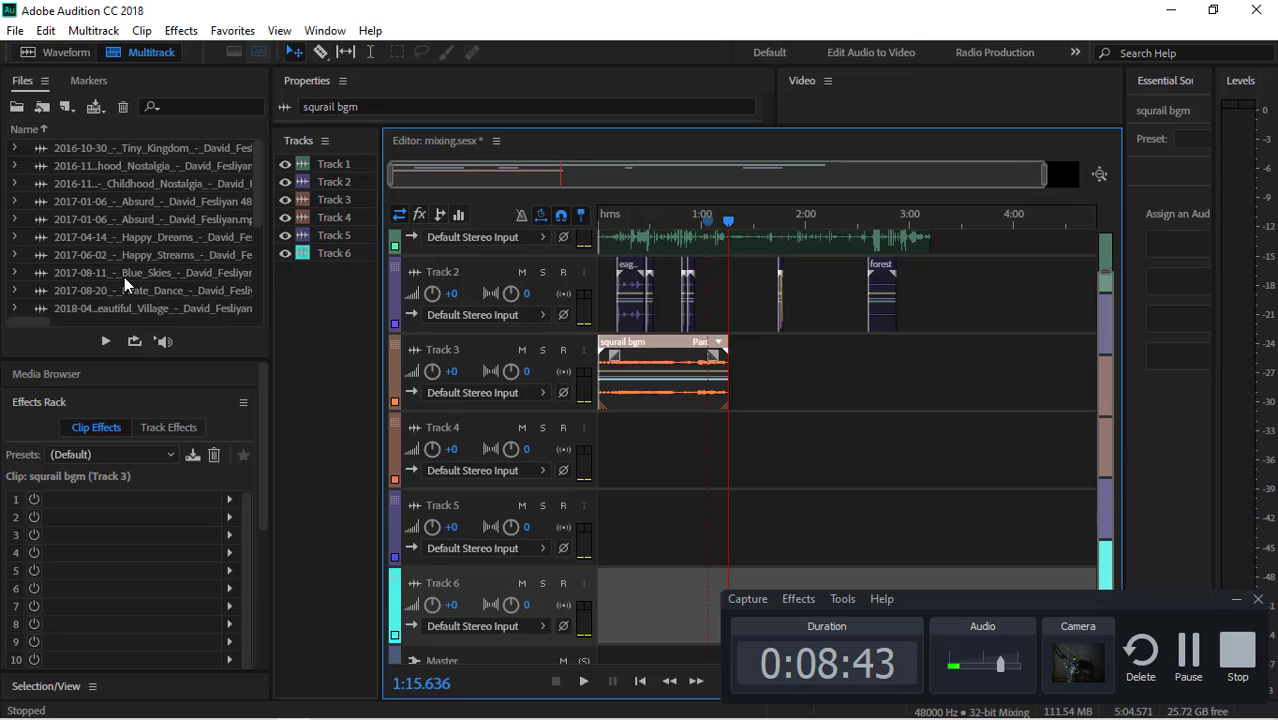
Insert the 2017-08-11 Blue Skies file on Track 3 directly after the squrail bgm clip, accepting the sample-rate conversion
click(128, 279)
drag(147, 279, 740, 372)
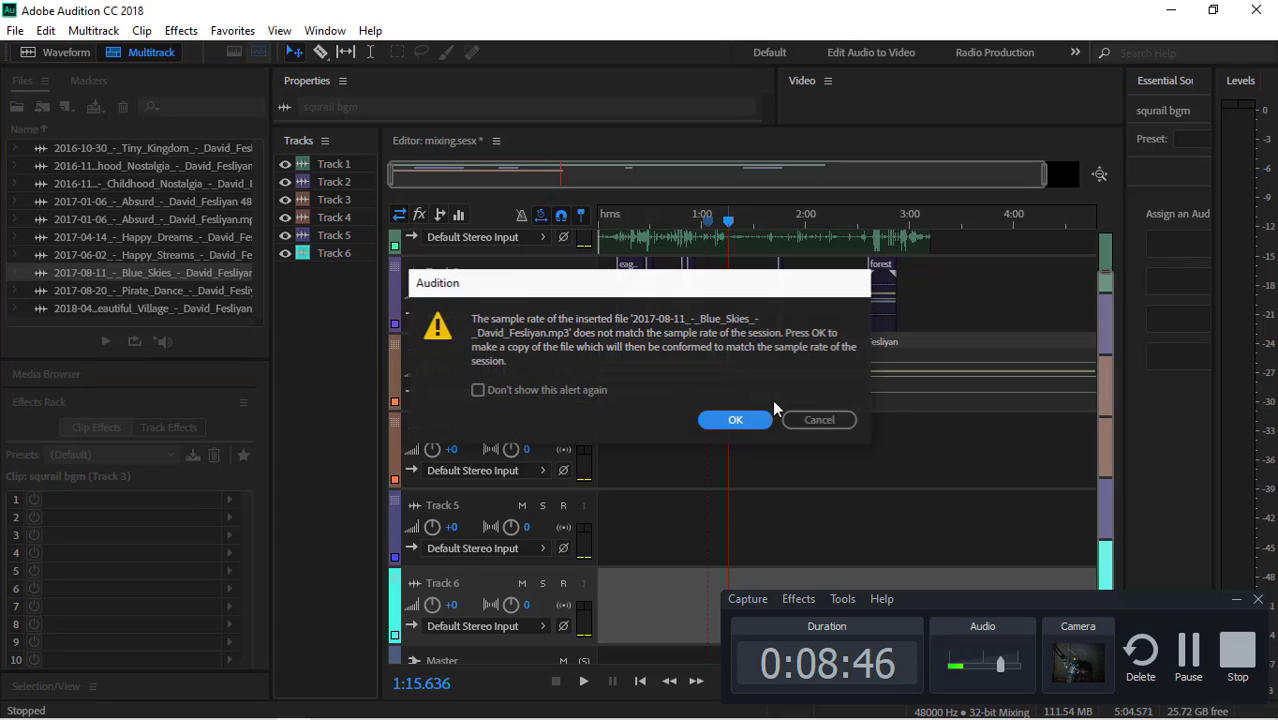
click(728, 419)
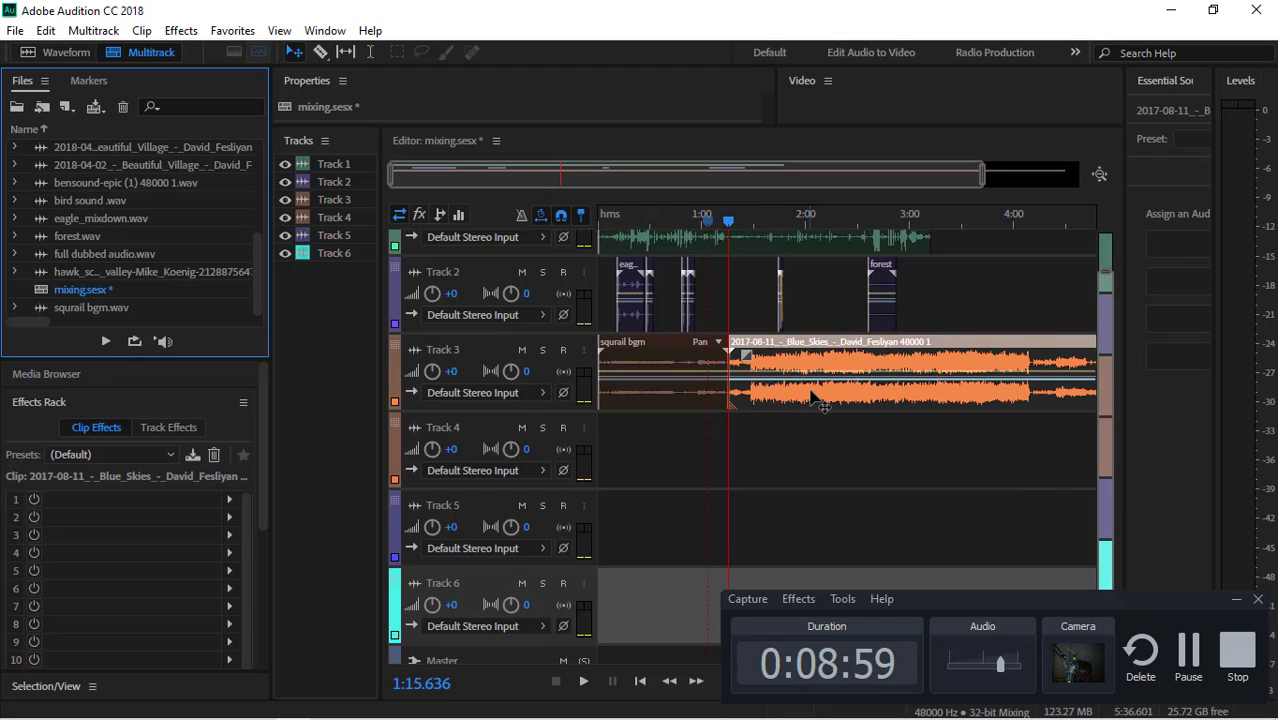
Preview the Blue Skies clip against the dubbed audio, stop playback, and mute Track 3
key(space)
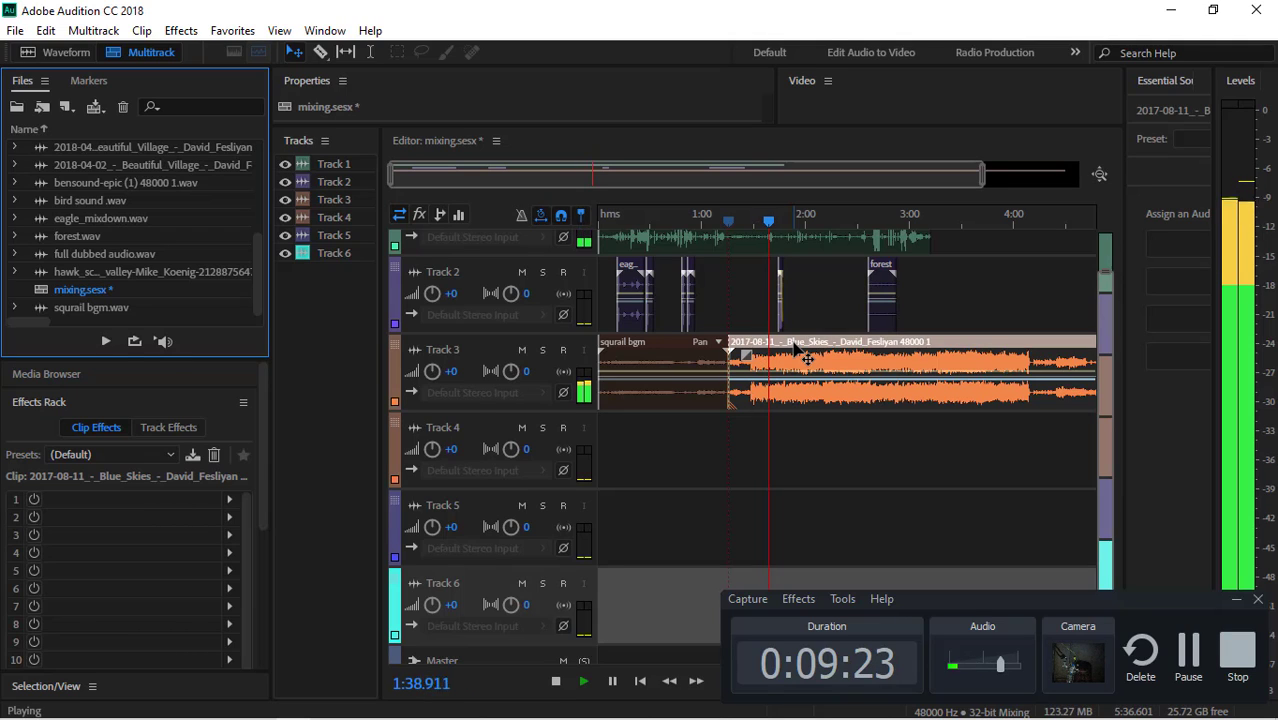
key(space)
click(806, 358)
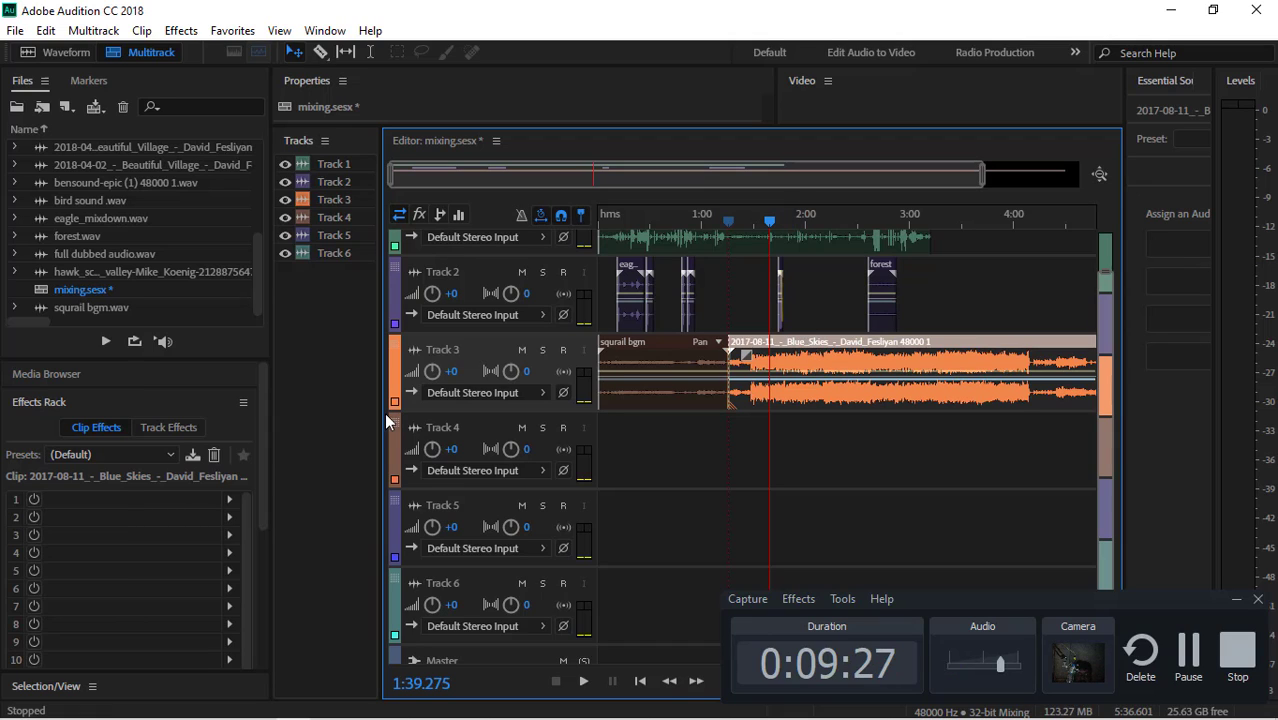
click(521, 350)
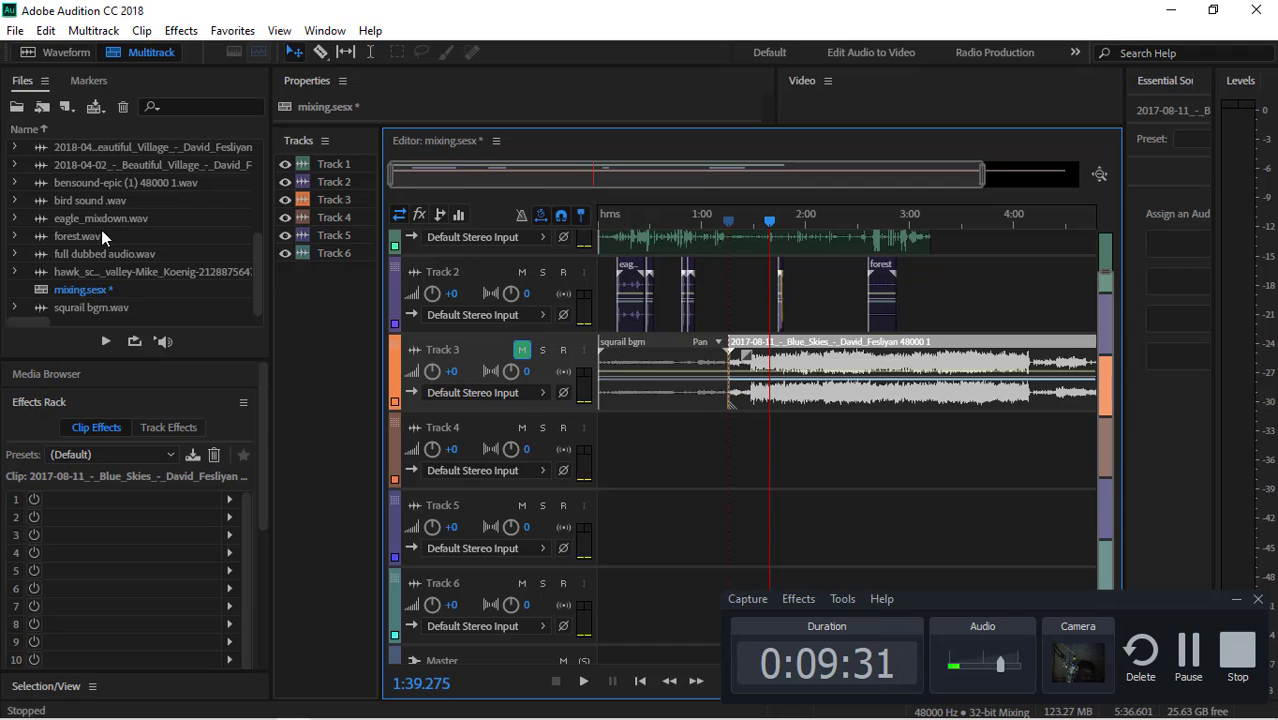
Insert the 2017-06-02 Happy Streams file on Track 4, aligned with the start of Blue Skies, accepting the sample-rate conversion
scroll(121, 283, up, 2)
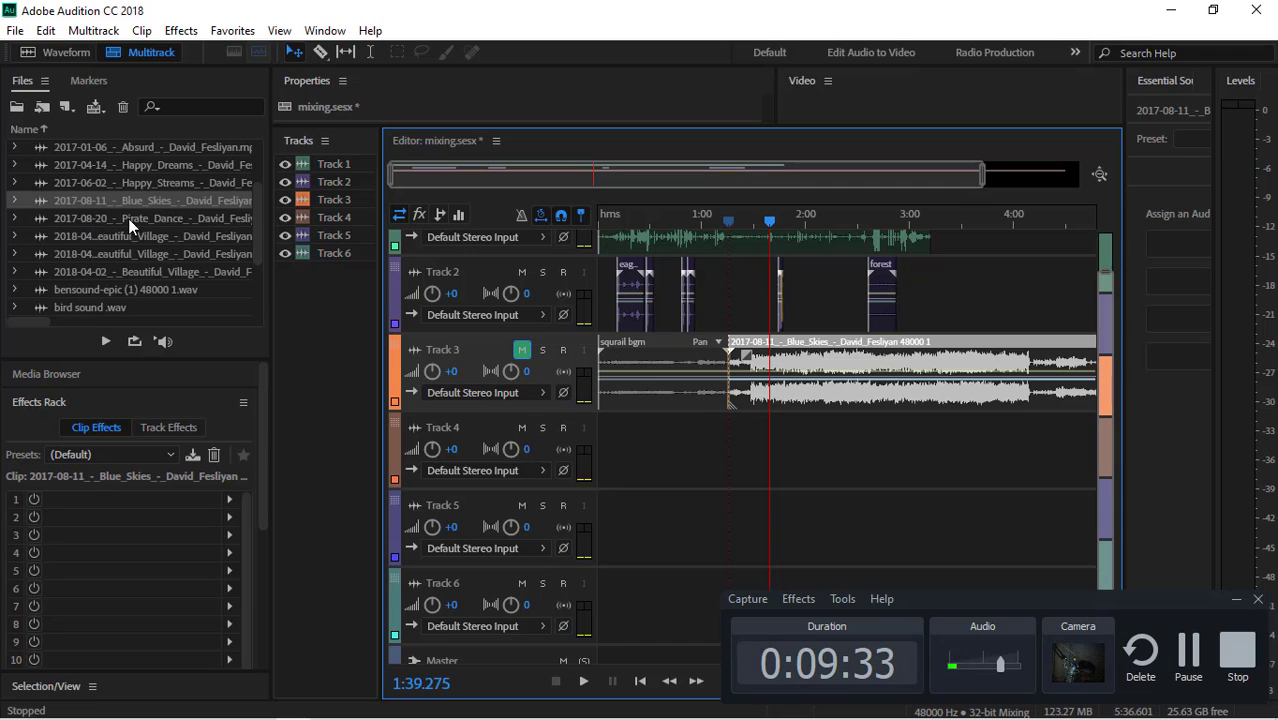
drag(157, 184, 742, 437)
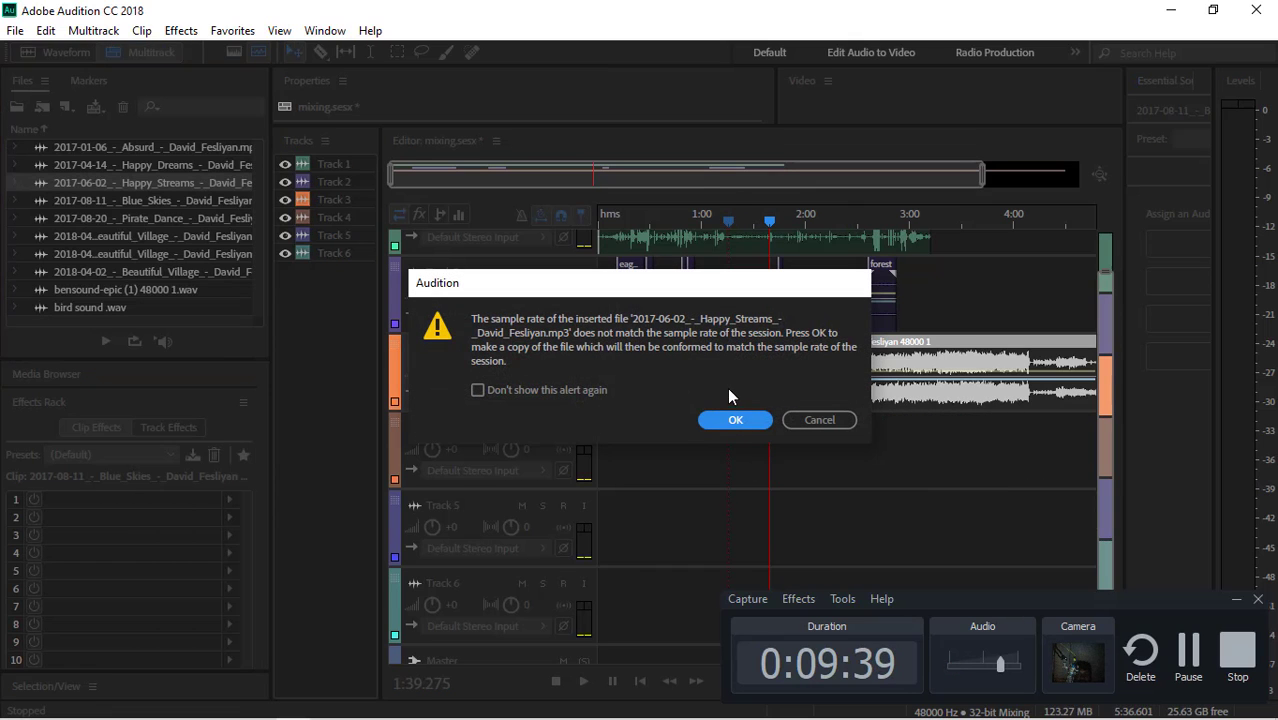
click(727, 419)
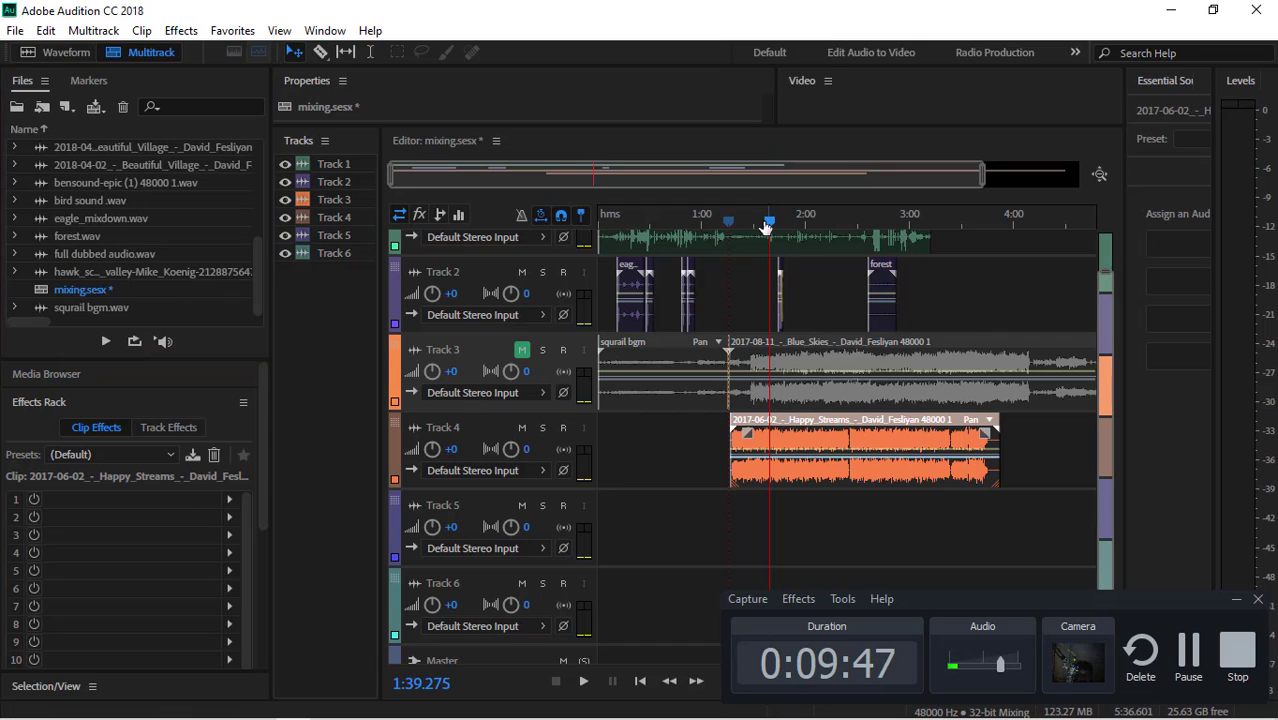
Preview the Happy Streams clip from about 1:20, stop playback, and mute Track 4
drag(769, 226, 739, 236)
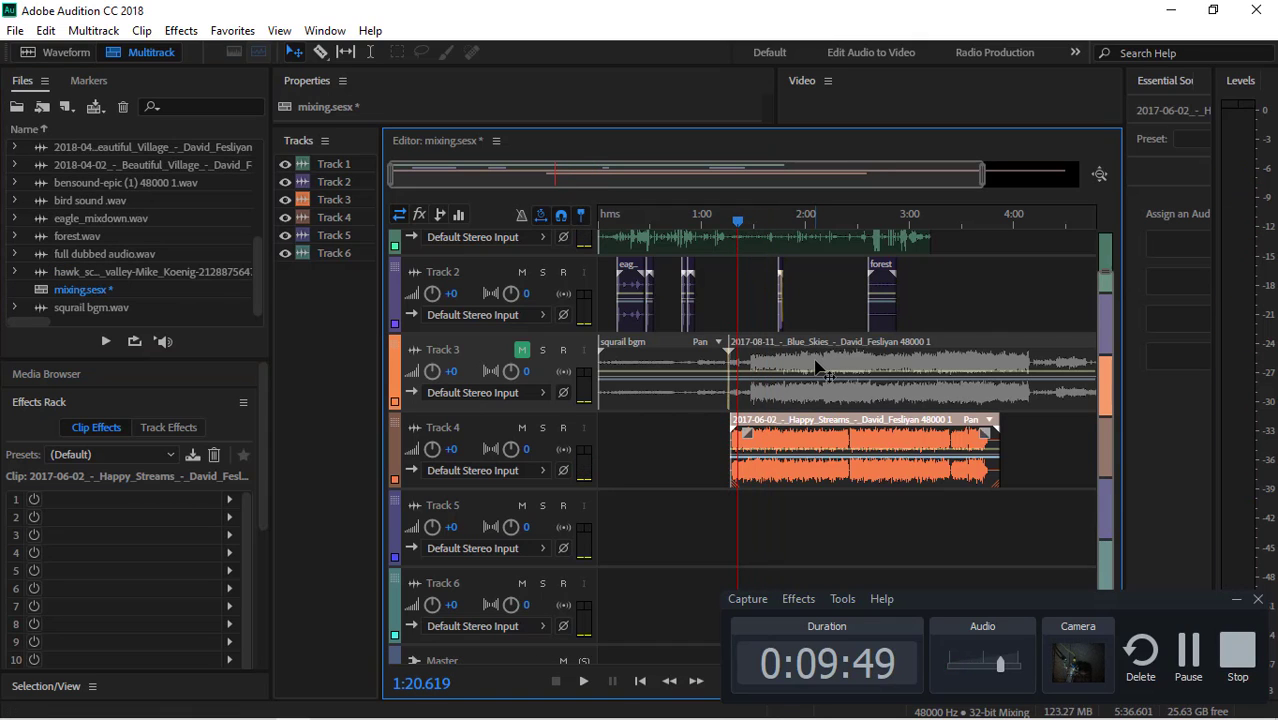
key(space)
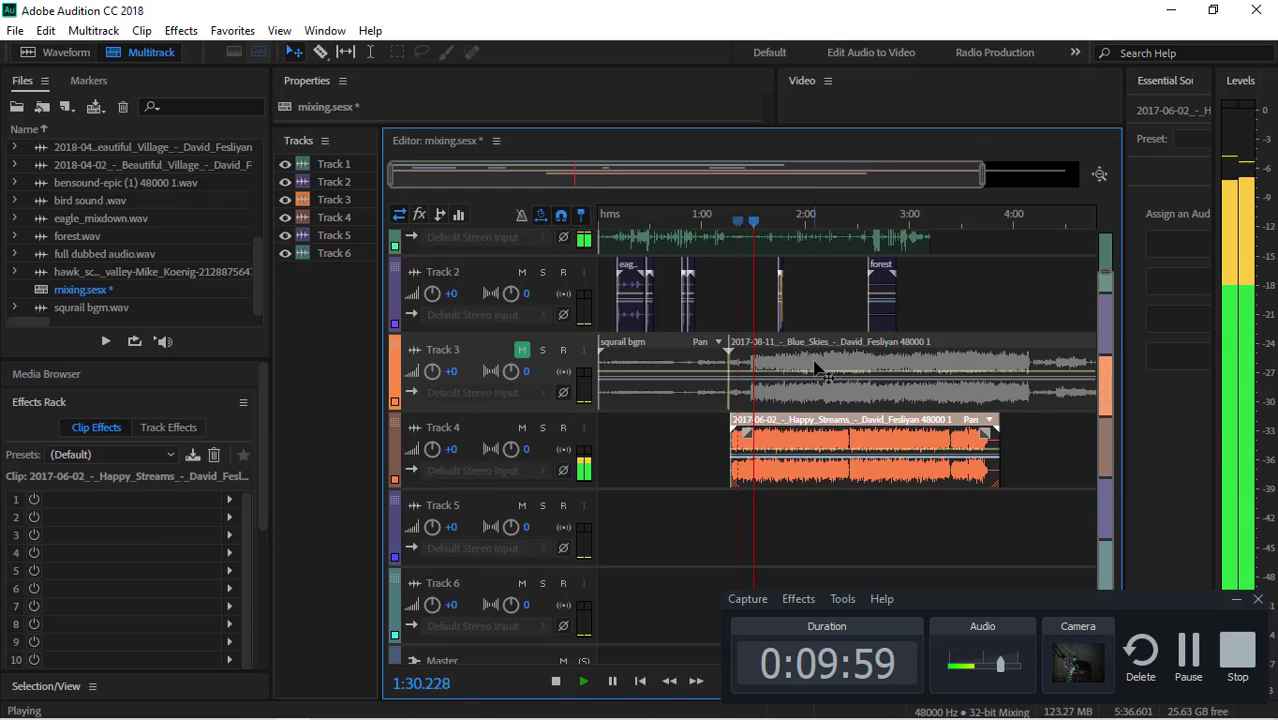
key(space)
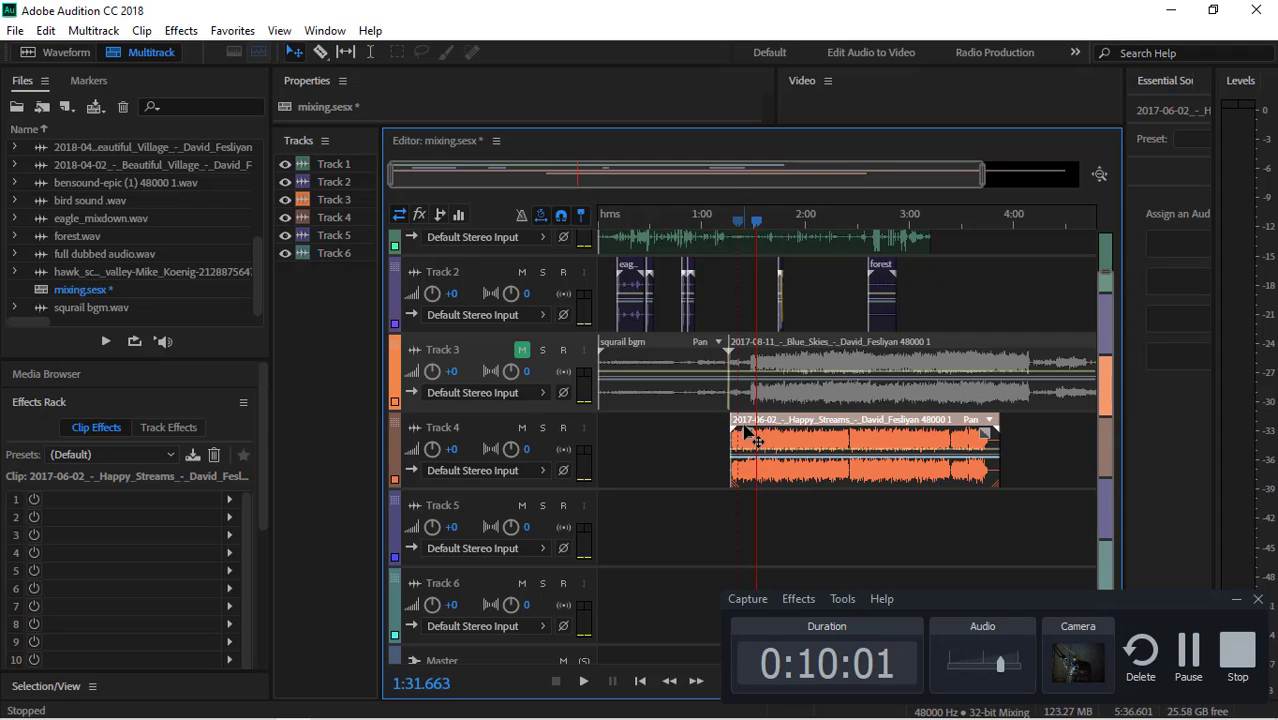
click(520, 429)
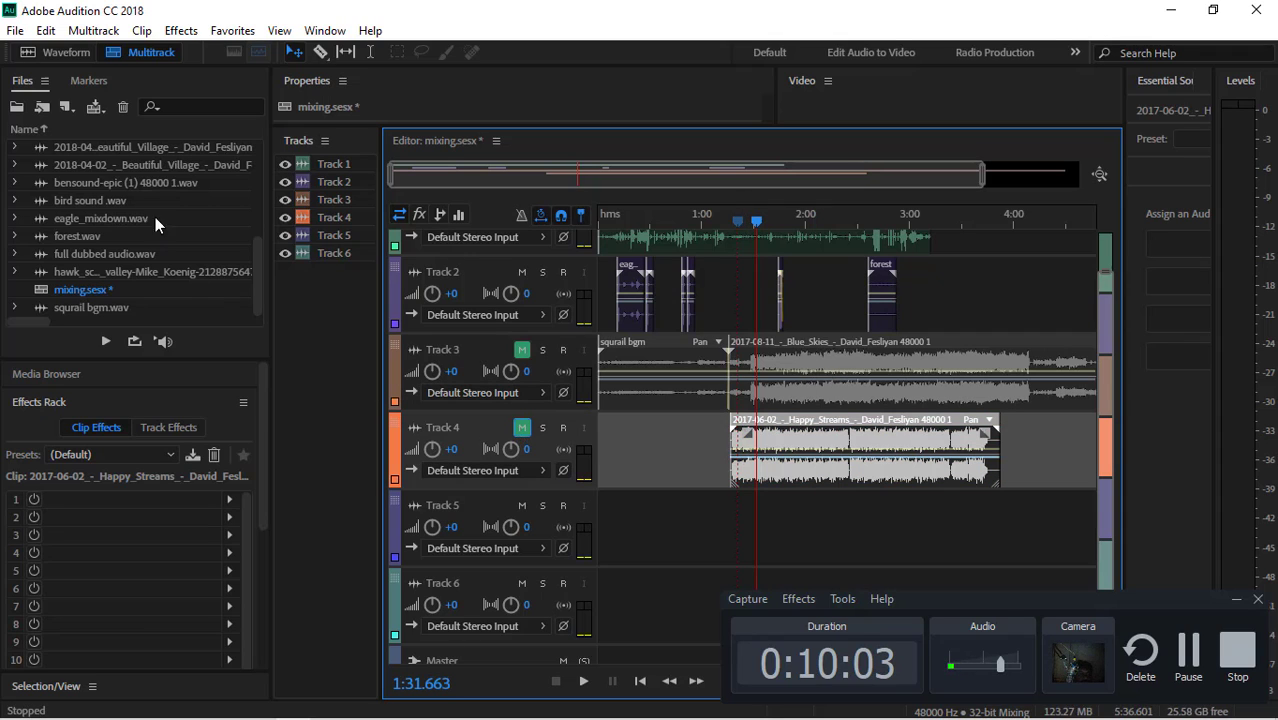
Insert the 2017-04-14 Happy Dreams file on Track 5, aligned with the start of Happy Streams, accepting the sample-rate conversion
scroll(142, 210, up, 2)
scroll(142, 217, up, 1)
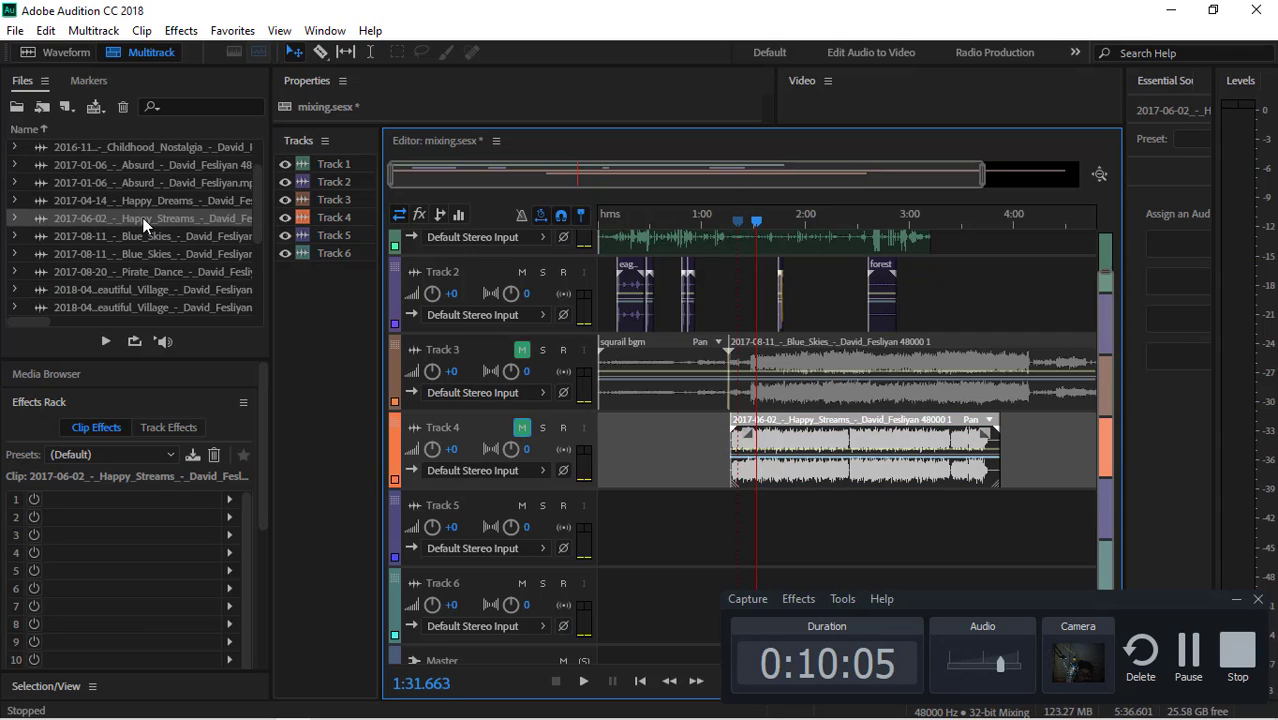
click(142, 200)
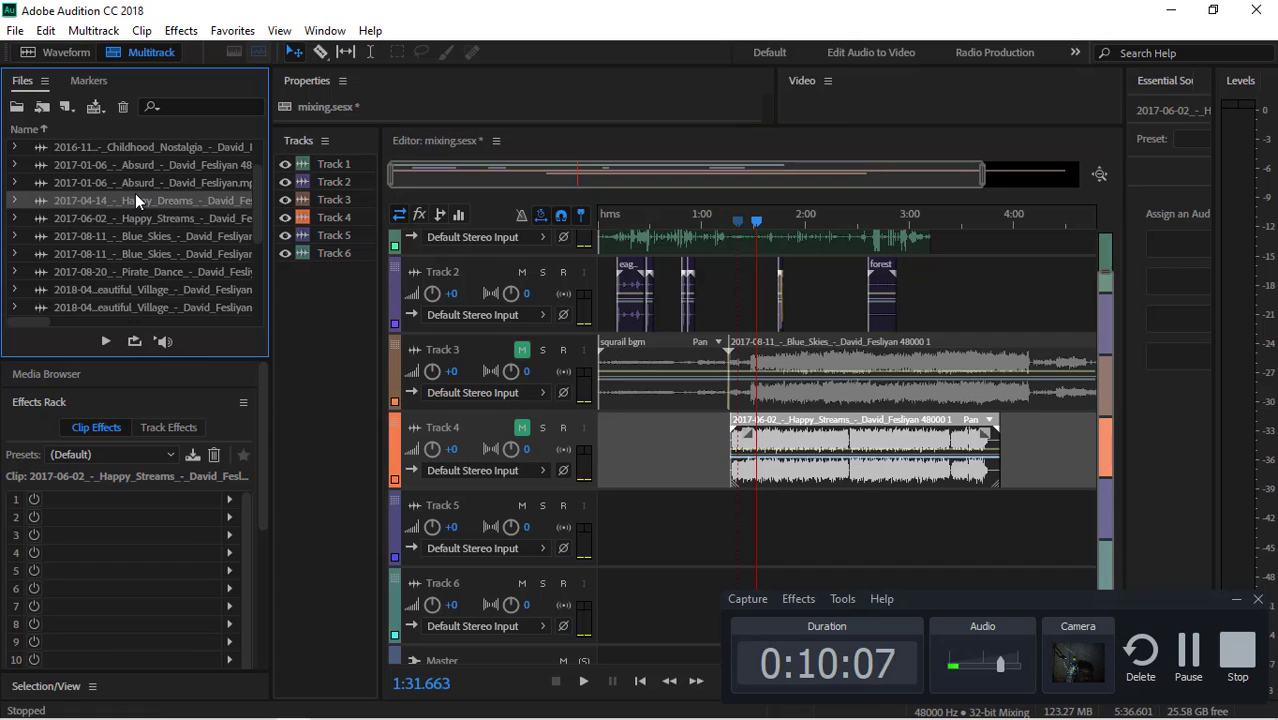
drag(134, 199, 735, 530)
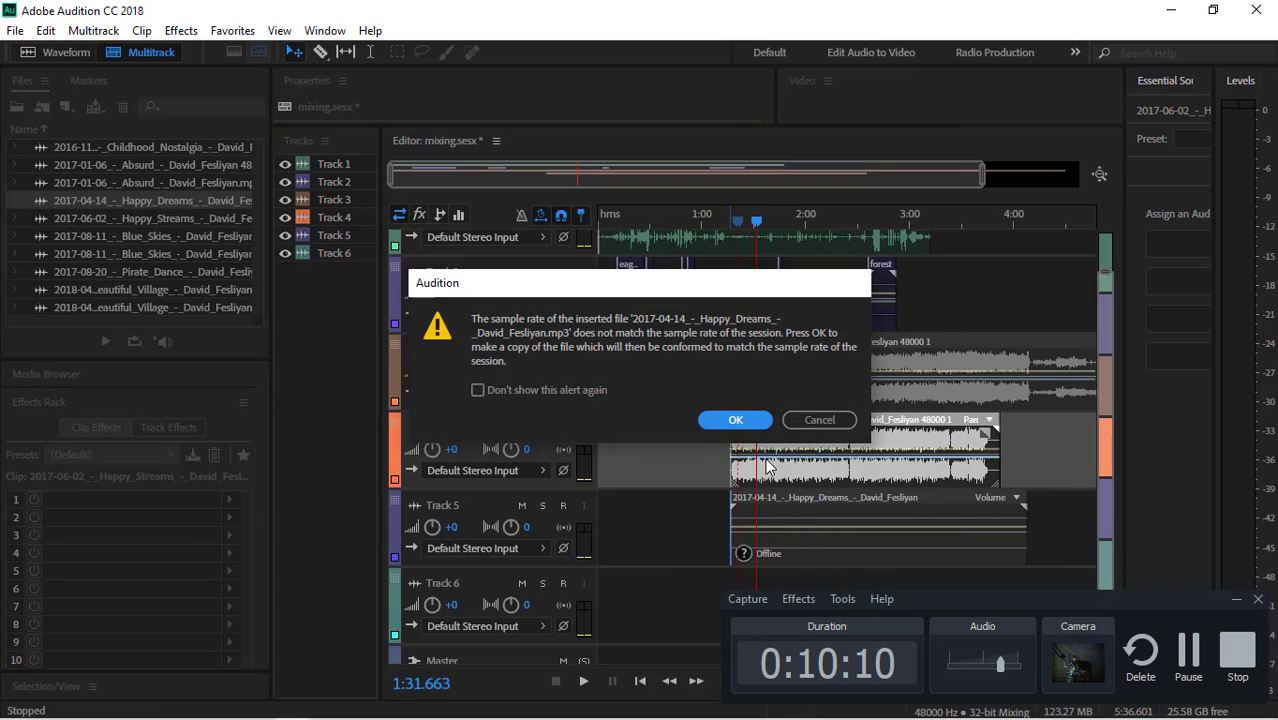
click(730, 420)
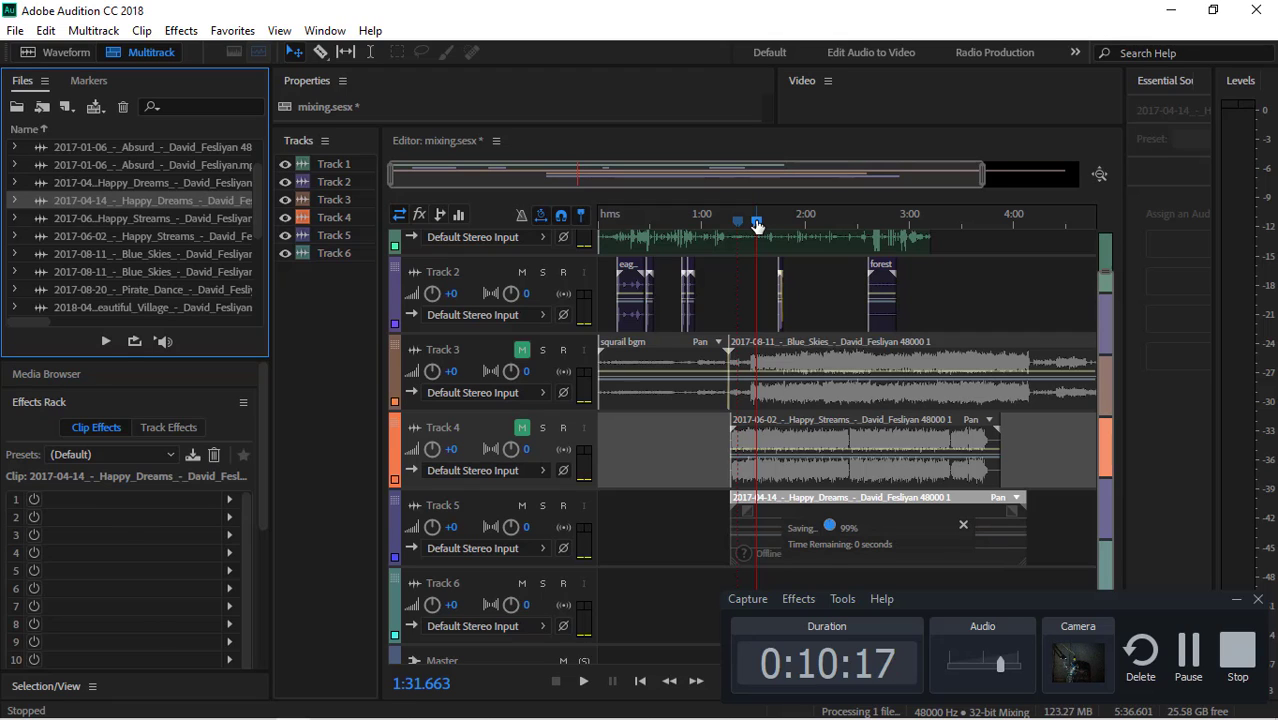
Preview the Happy Dreams clip from its start at about 1:15, stop playback, and mute Track 5
drag(757, 224, 729, 222)
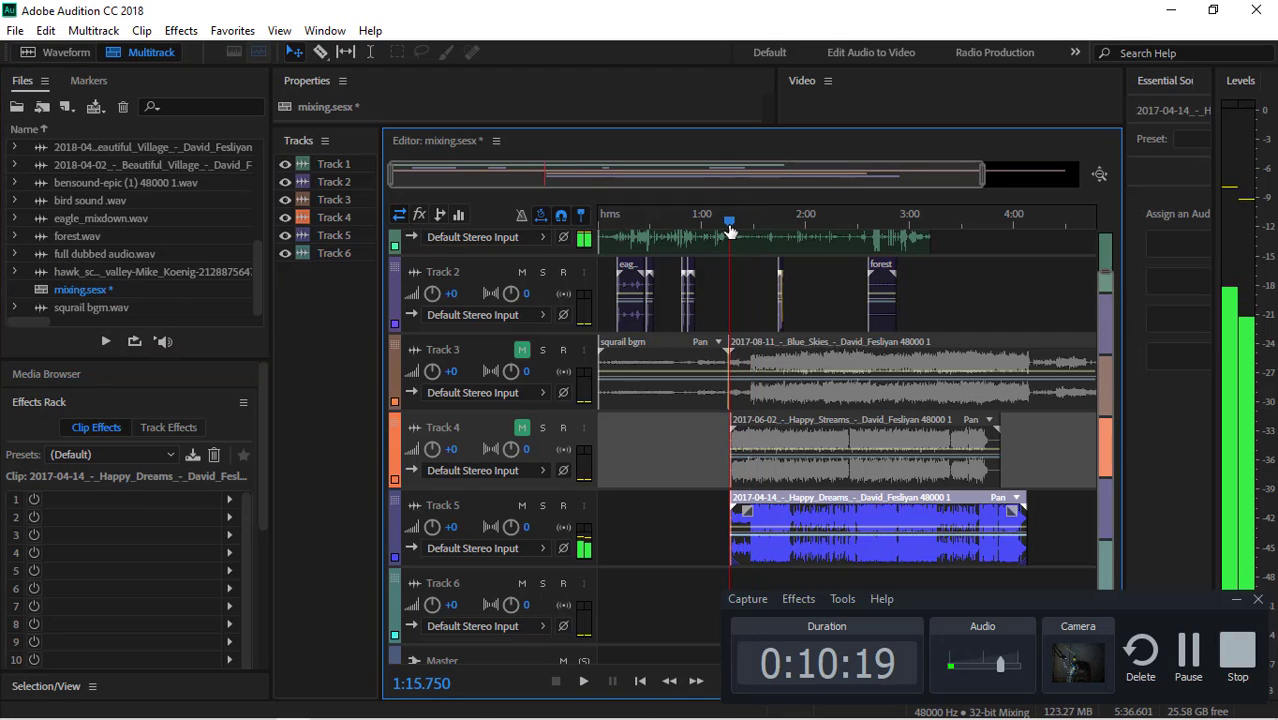
key(space)
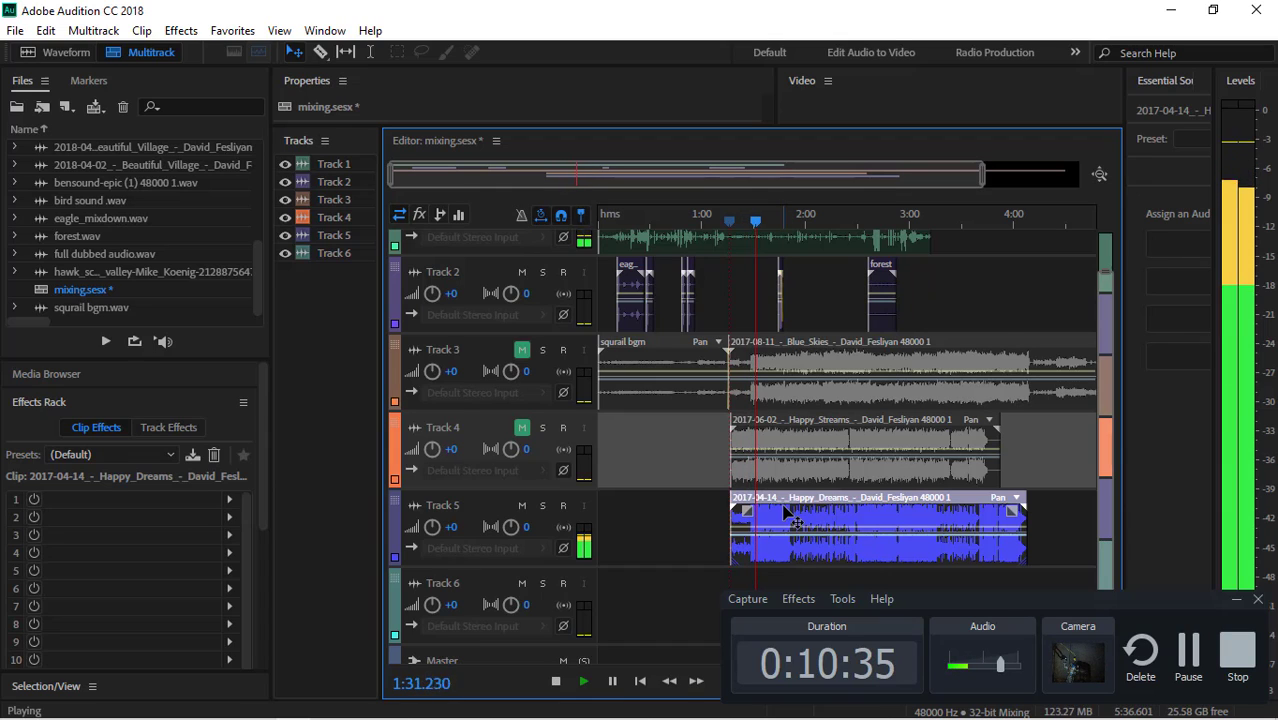
key(space)
click(523, 507)
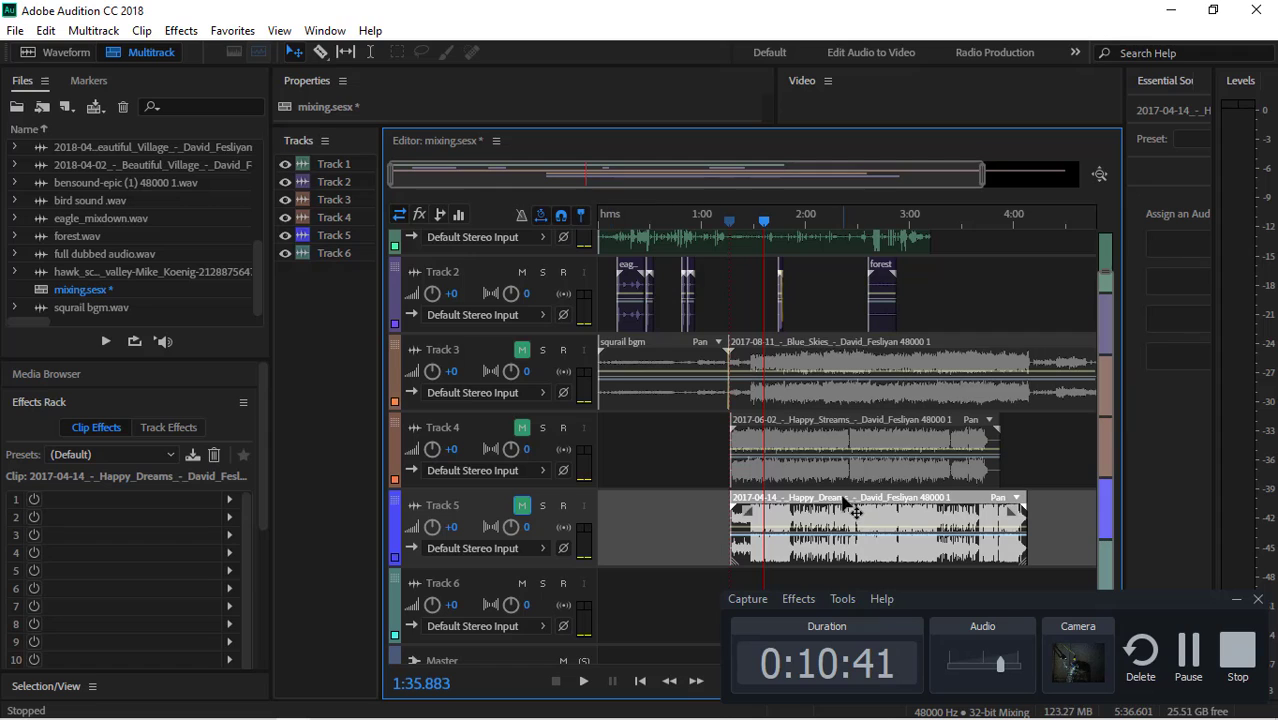
scroll(1108, 485, down, 3)
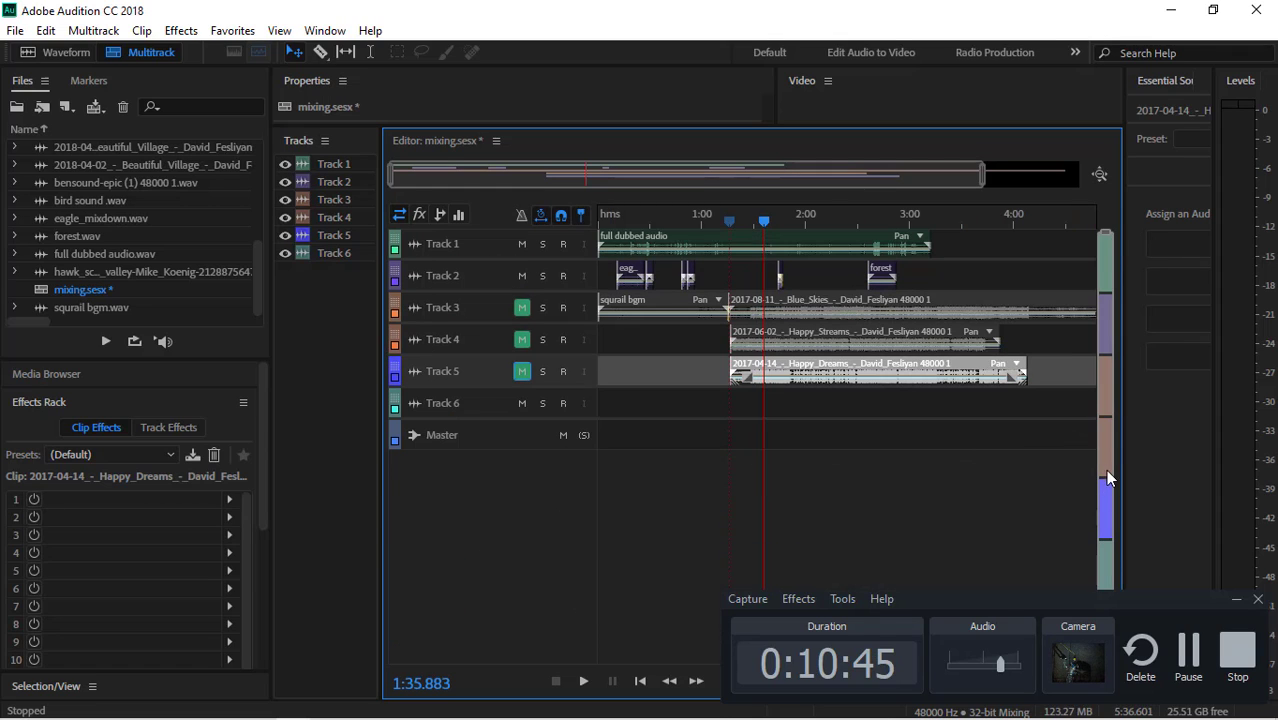
Unmute Tracks 4 and 5 and delete the Happy Streams and Happy Dreams clips from them
drag(1116, 232, 1118, 258)
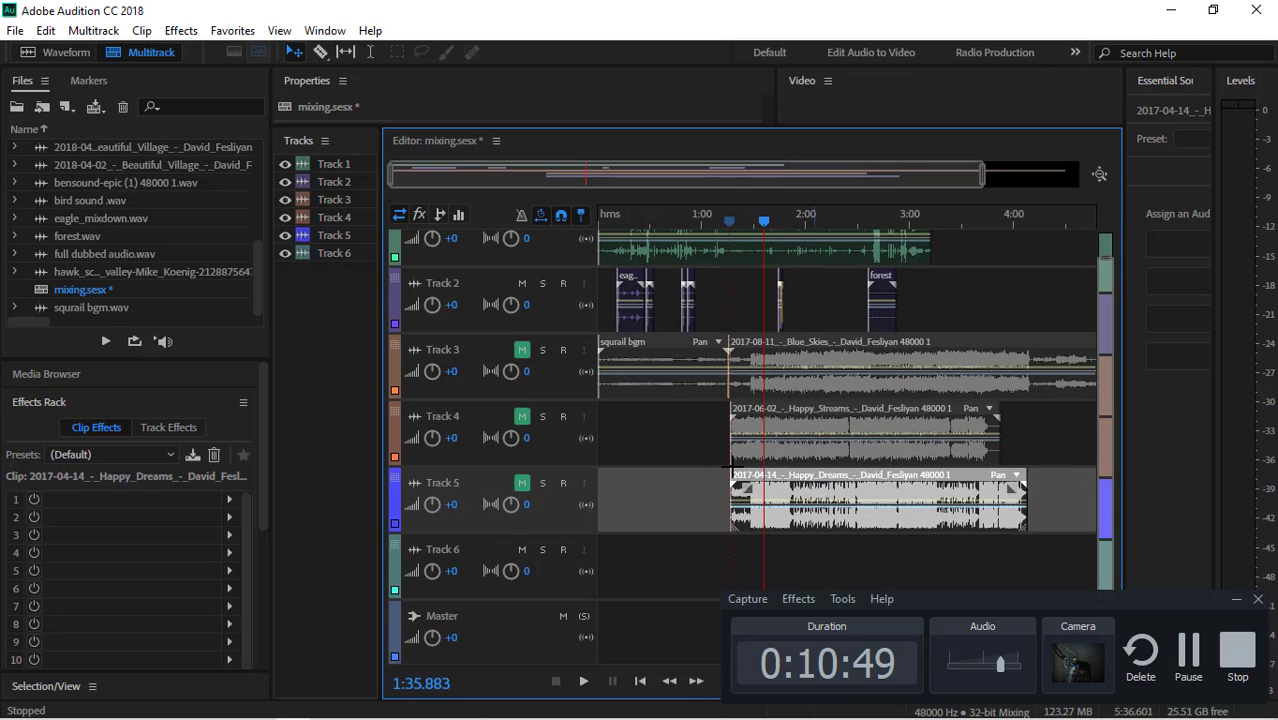
click(521, 416)
click(521, 483)
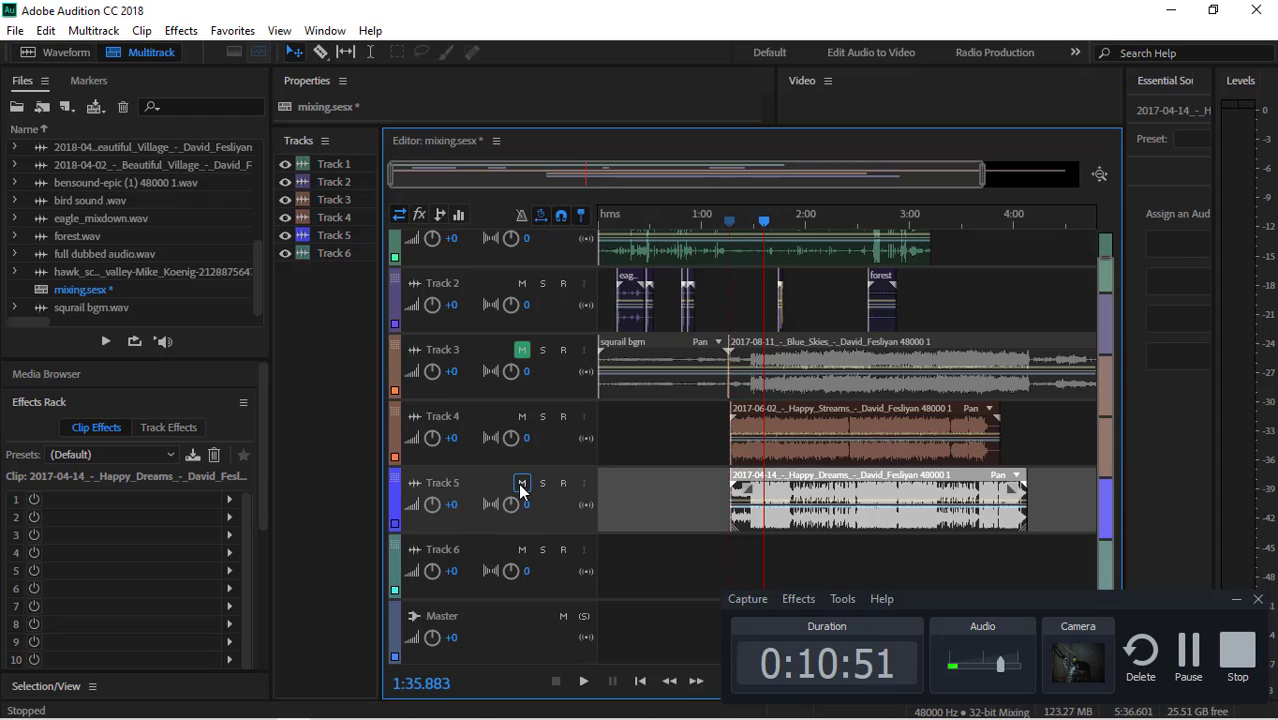
click(838, 424)
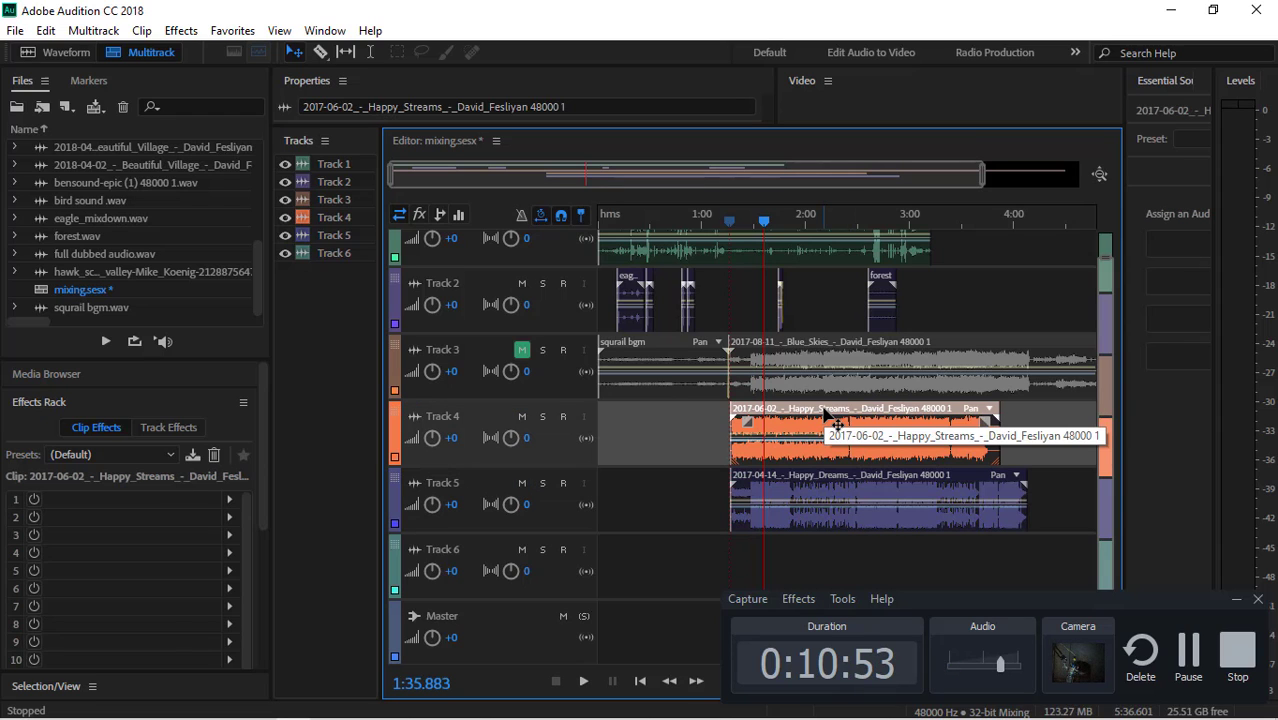
key(Delete)
click(800, 483)
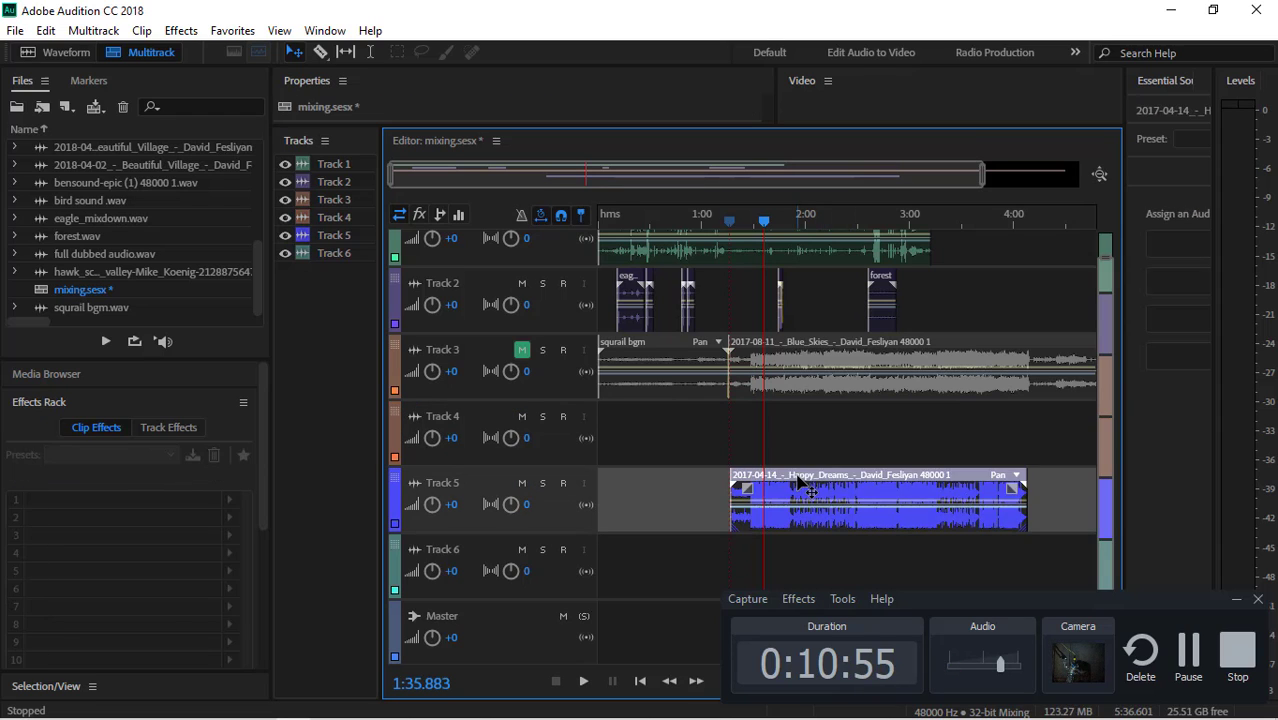
key(Delete)
Insert the 2017-08-20 Pirate Dance file on Track 4, aligned with the start of Blue Skies, accepting the sample-rate conversion
scroll(88, 268, up, 3)
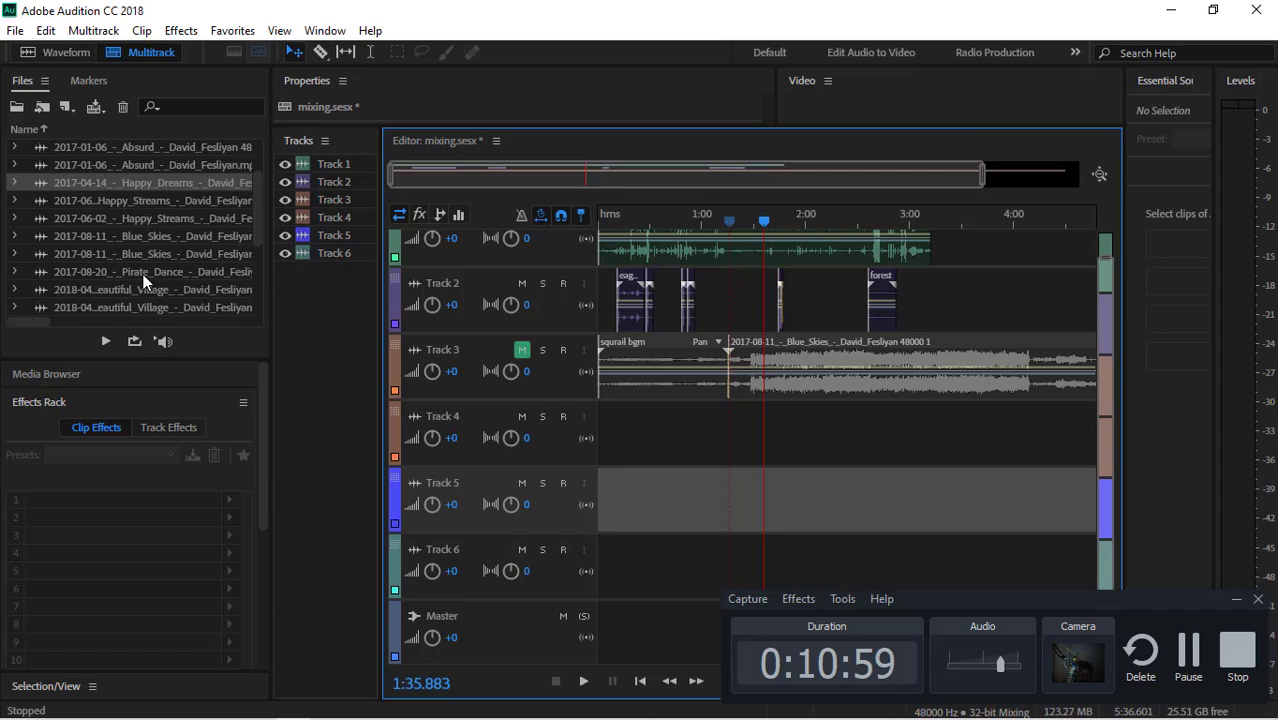
drag(143, 277, 753, 430)
click(723, 418)
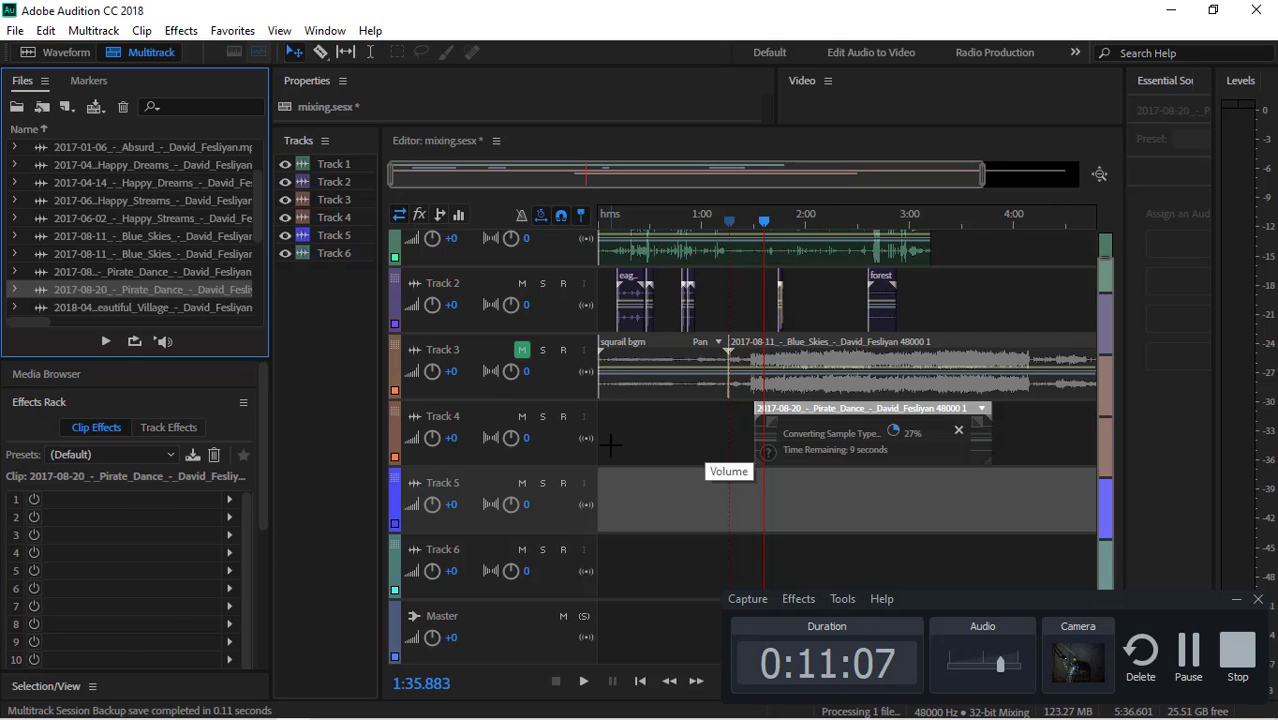
mouse_move(790, 418)
mouse_down()
mouse_move(755, 418)
mouse_move(766, 420)
mouse_up()
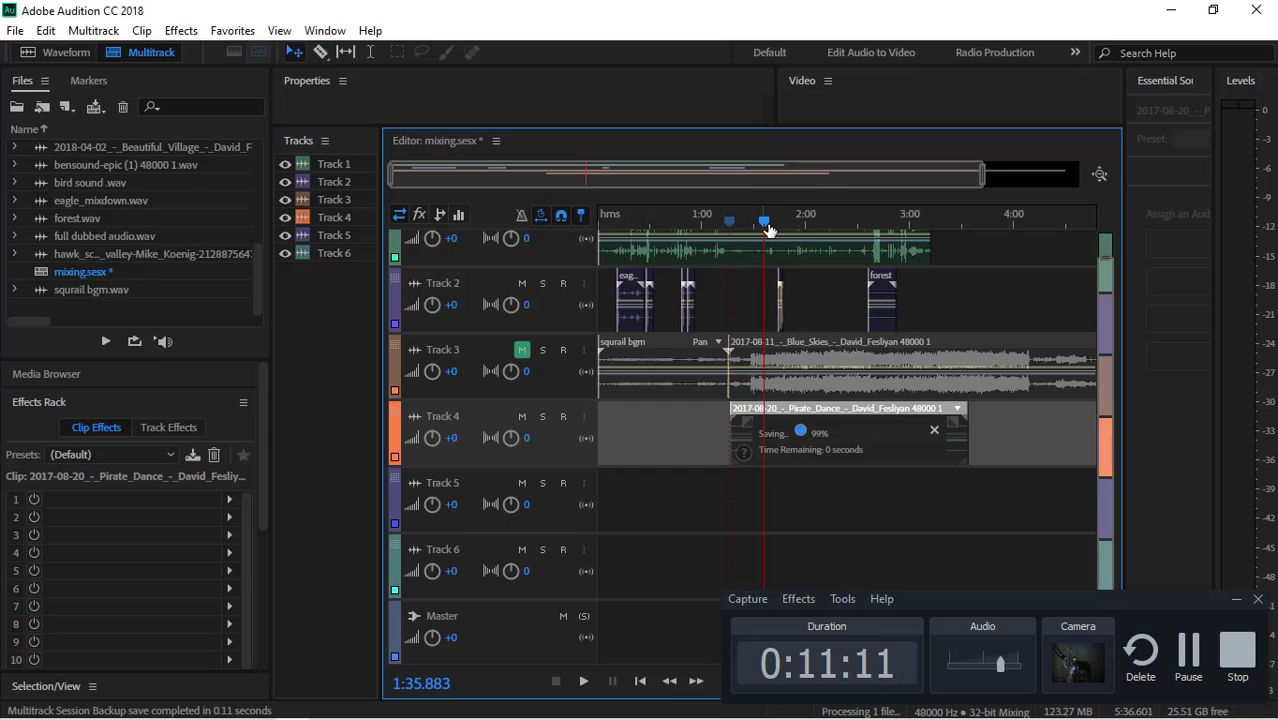
Preview the Pirate Dance clip from its start at about 1:16, stop playback, and mute Track 4
drag(764, 224, 731, 222)
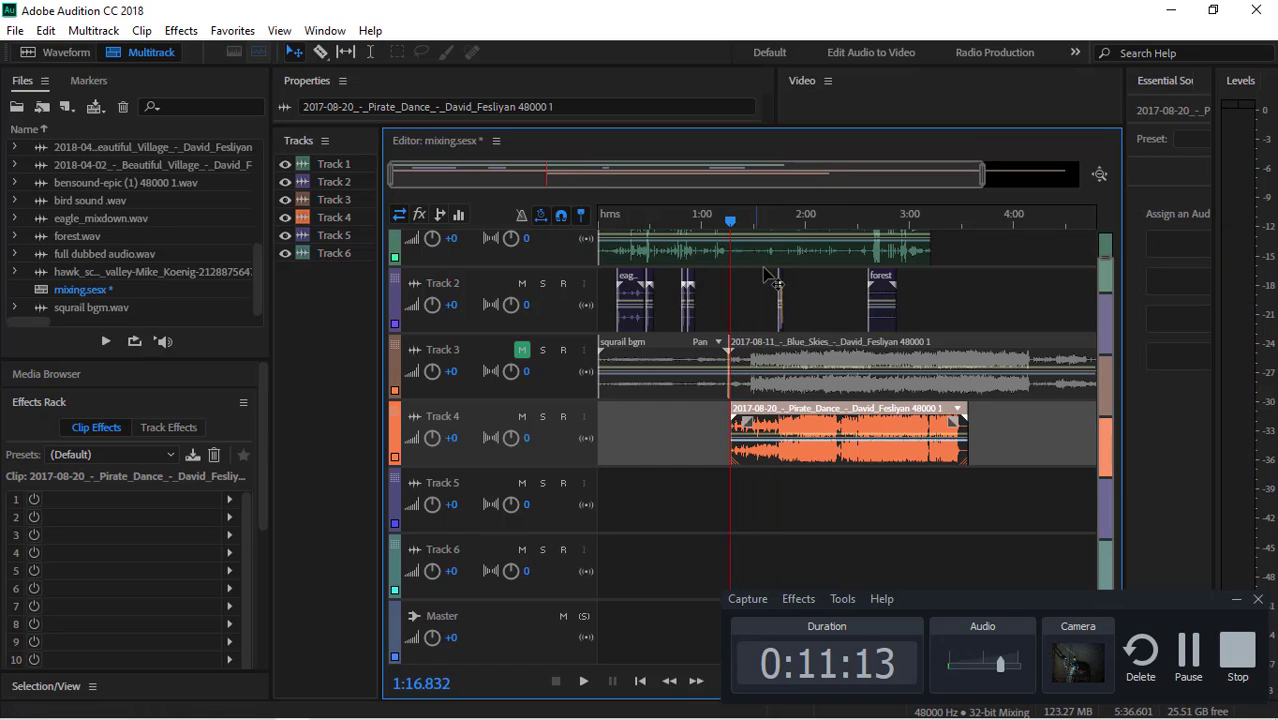
key(space)
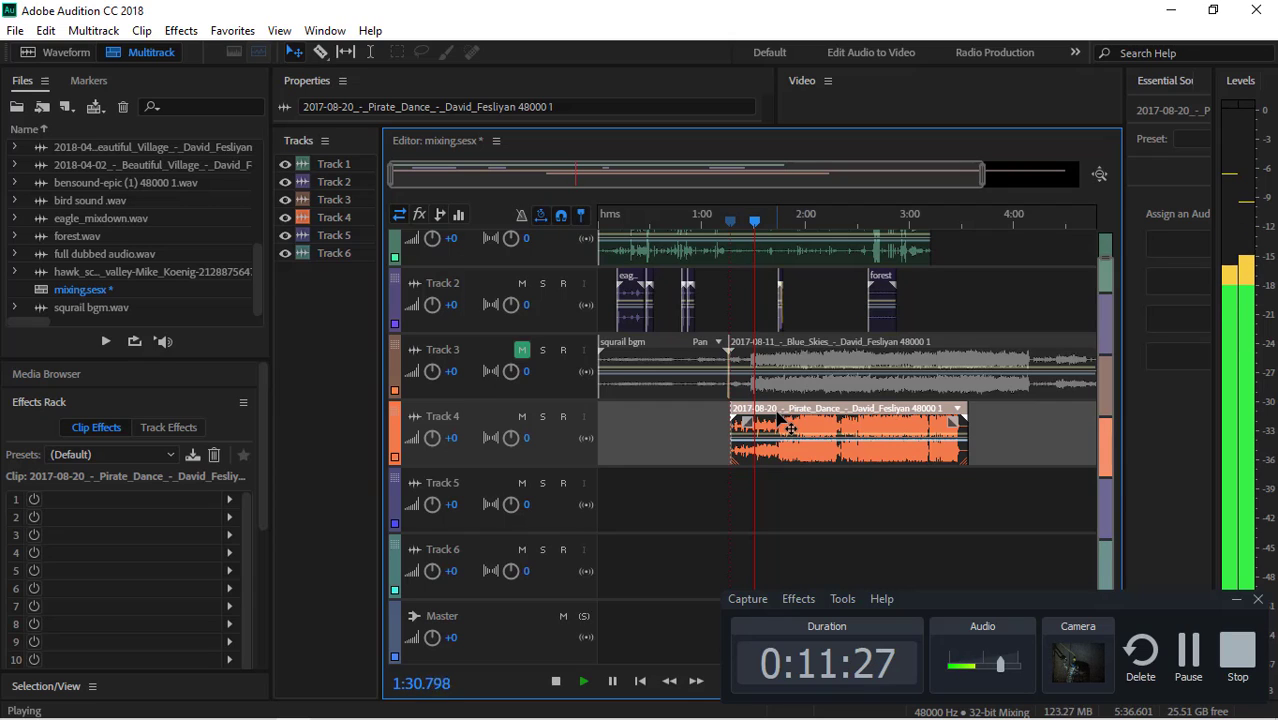
key(space)
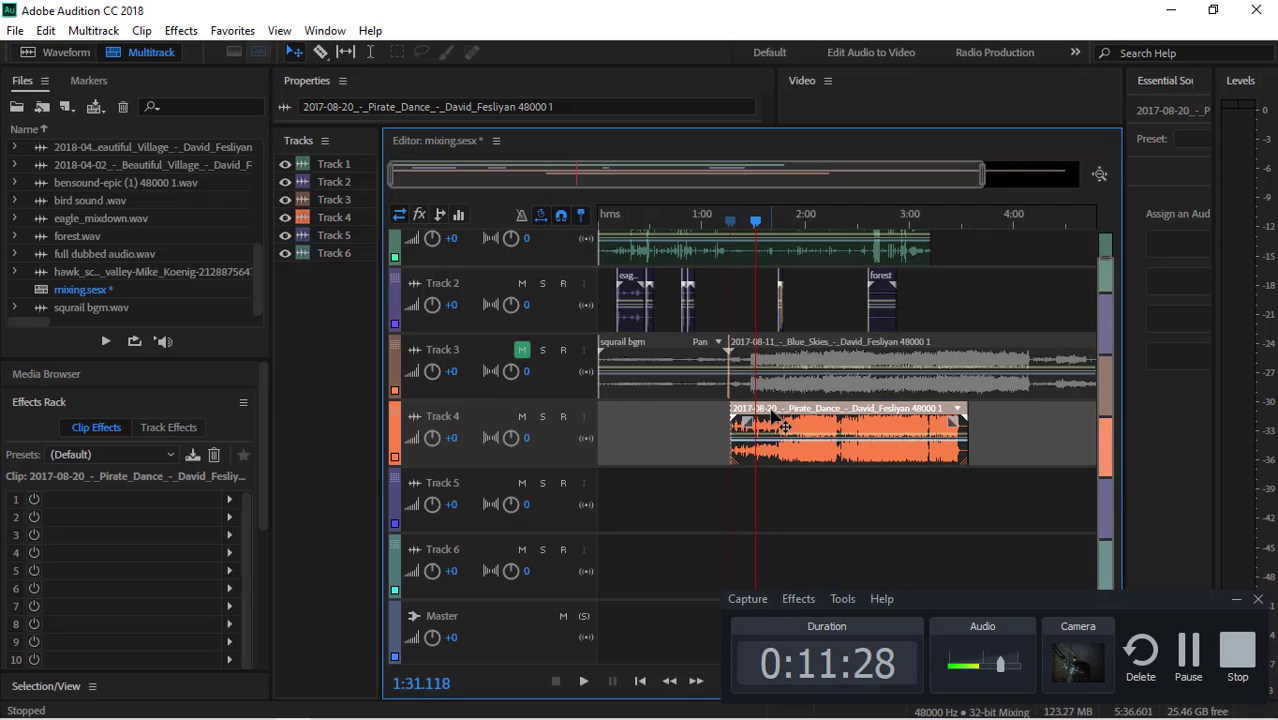
click(522, 416)
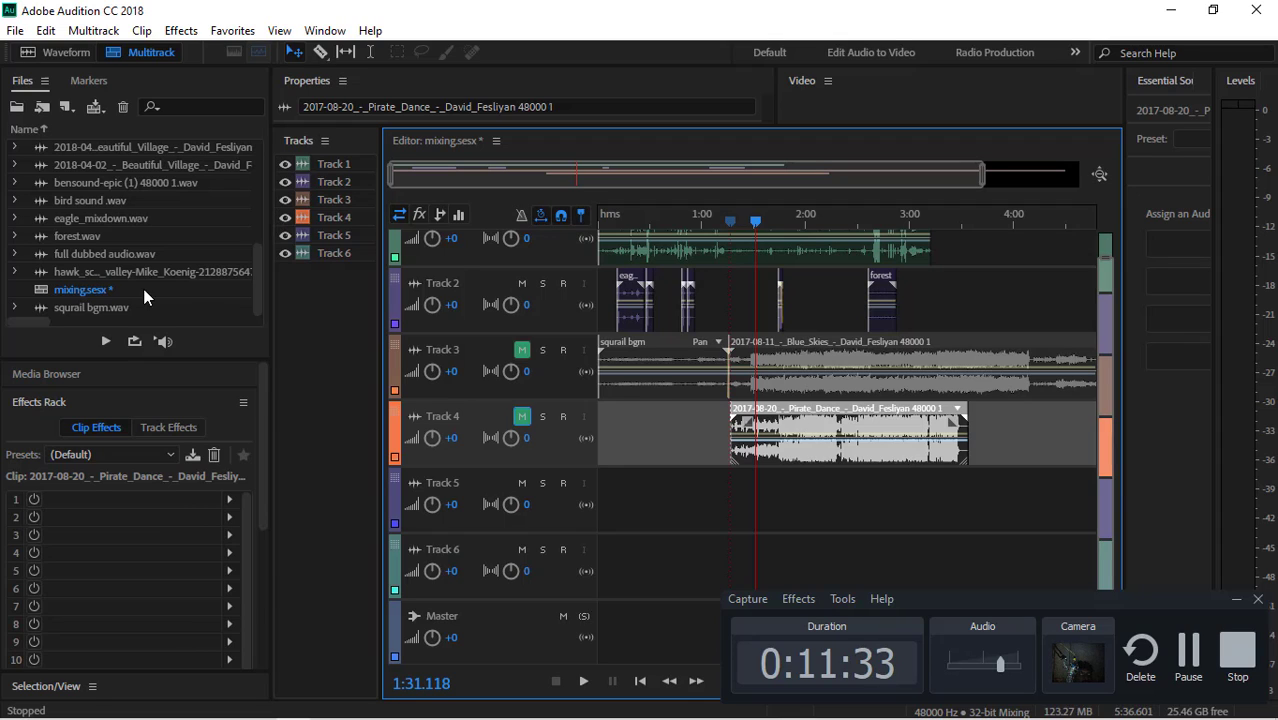
Insert the 2018-04-02 Beautiful Village file on Track 5, aligned with the start of Pirate Dance
scroll(186, 280, up, 2)
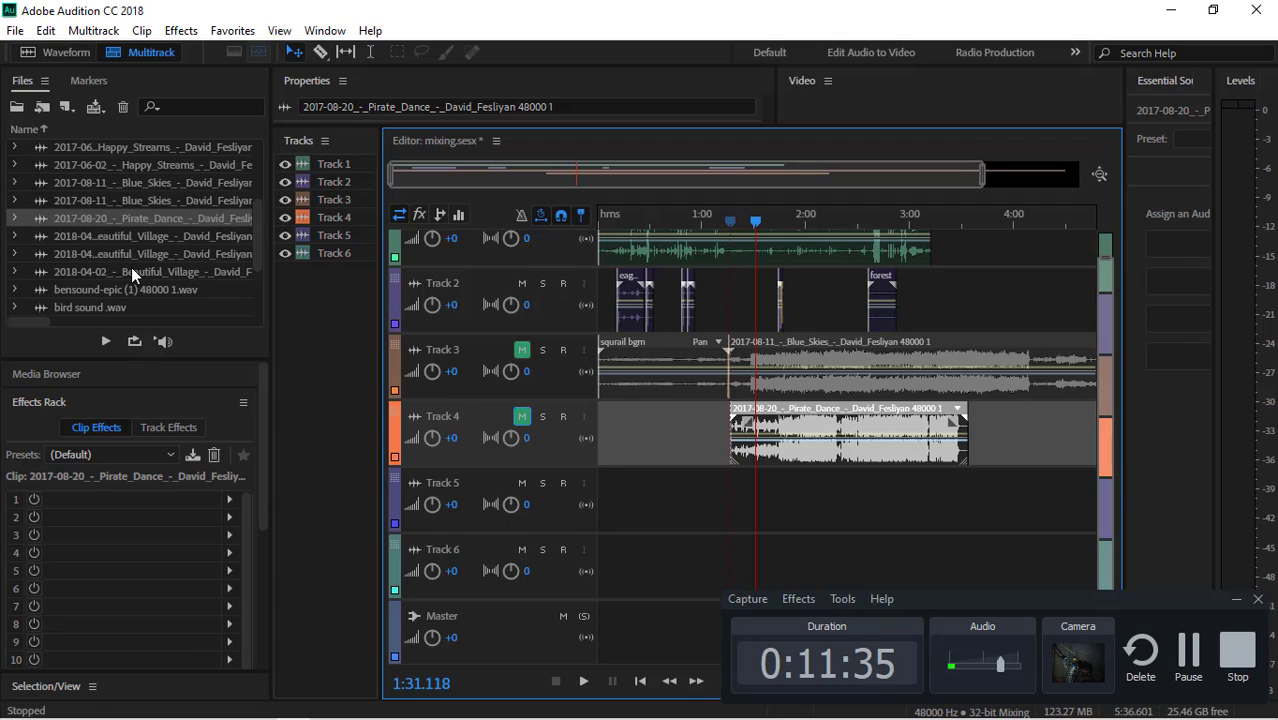
drag(143, 237, 729, 497)
Preview the Beautiful Village clip from its start, stop playback, and mute Track 5
drag(752, 228, 730, 251)
key(space)
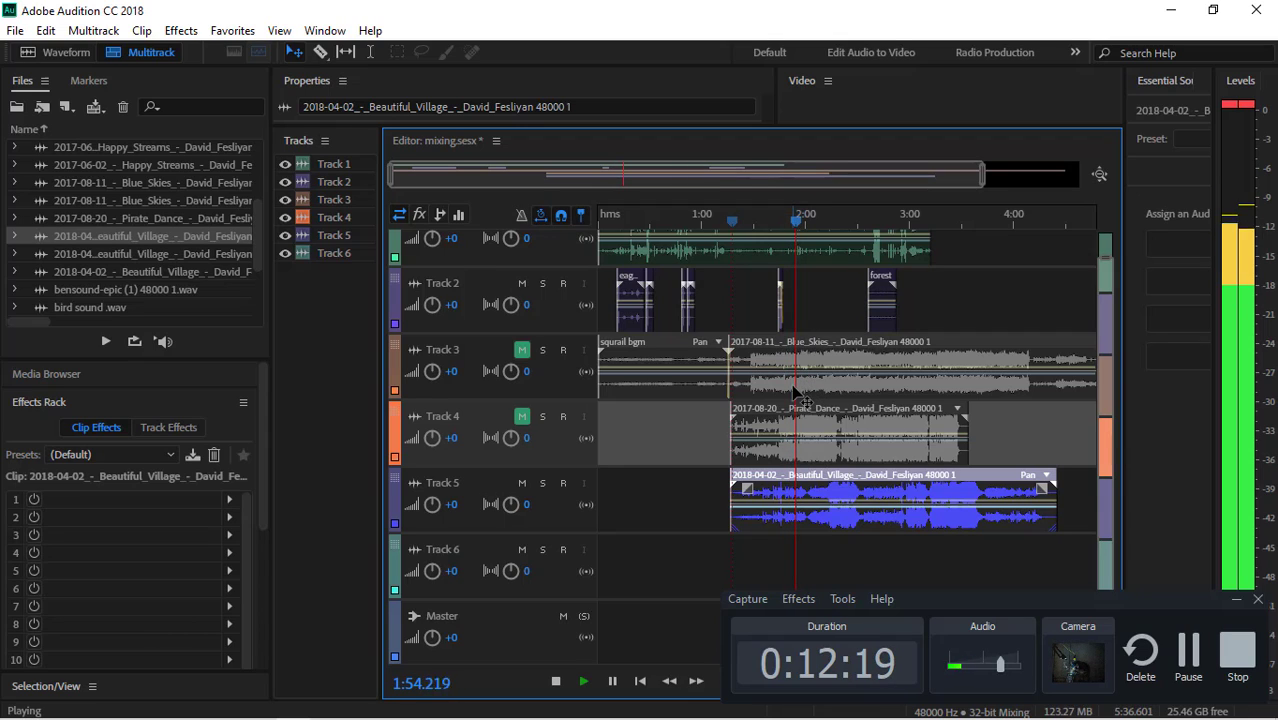
key(space)
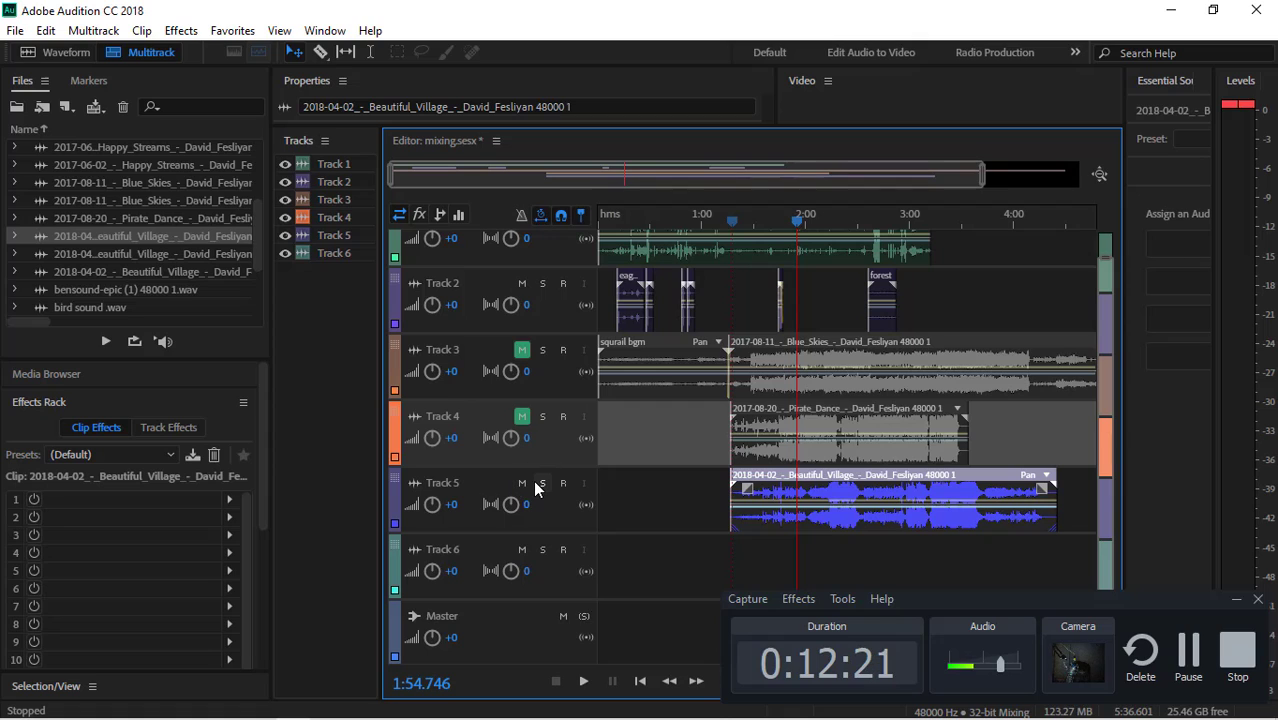
click(522, 483)
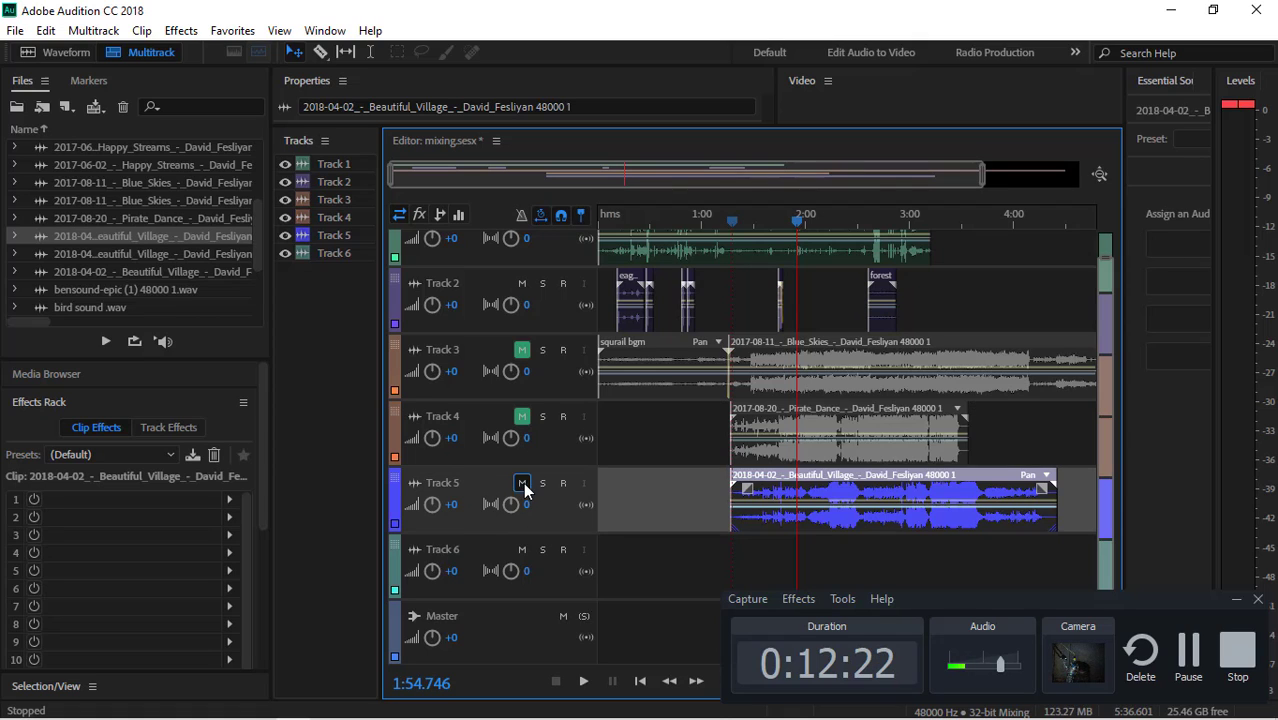
click(97, 255)
drag(99, 253, 778, 560)
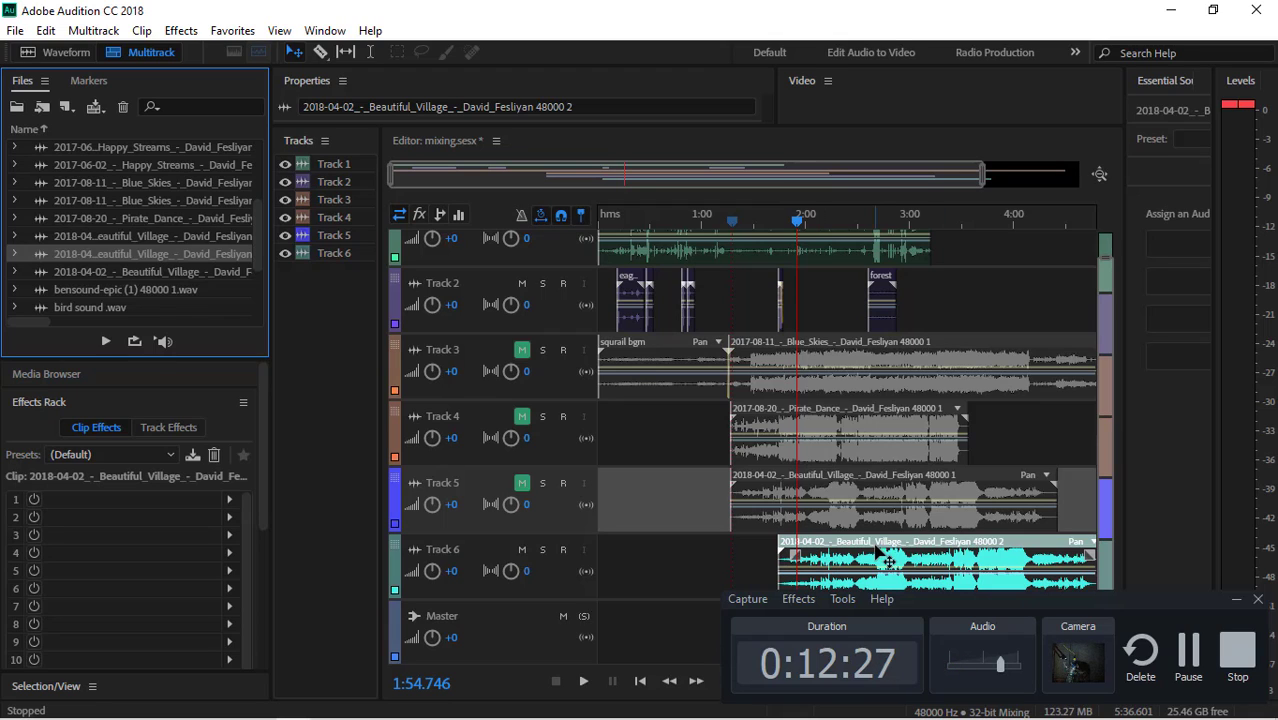
drag(892, 553, 832, 553)
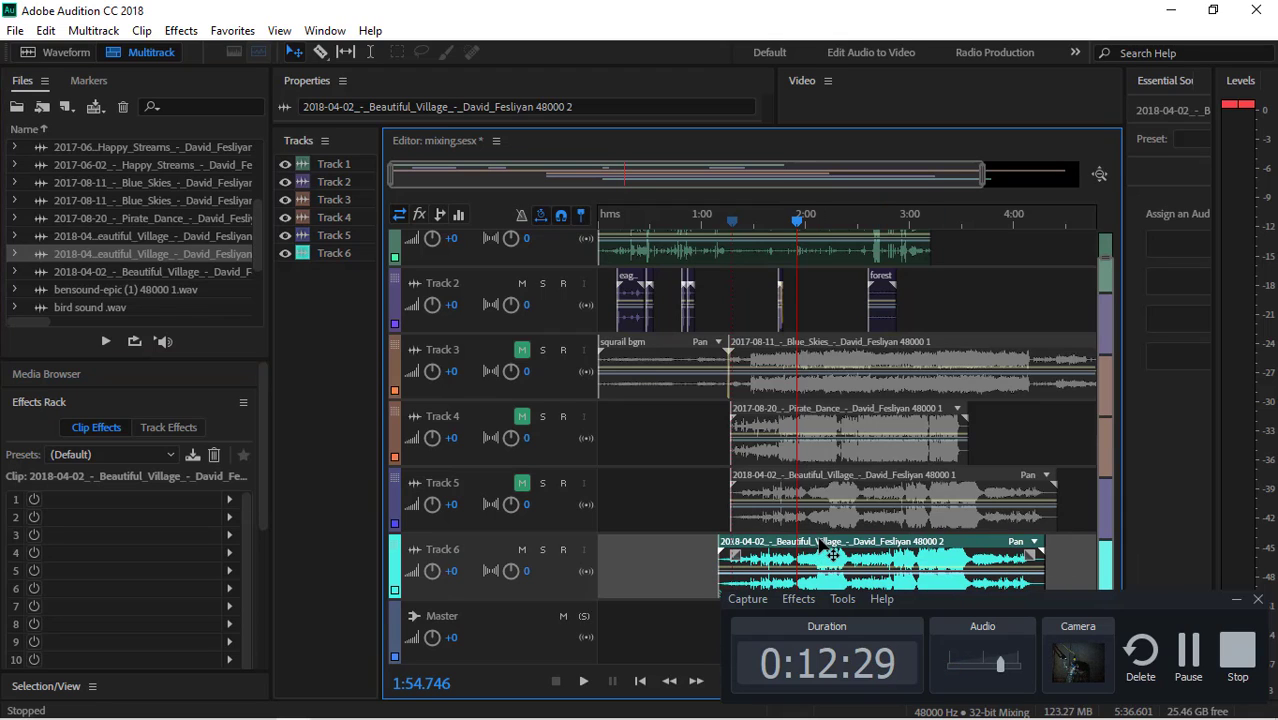
key(Delete)
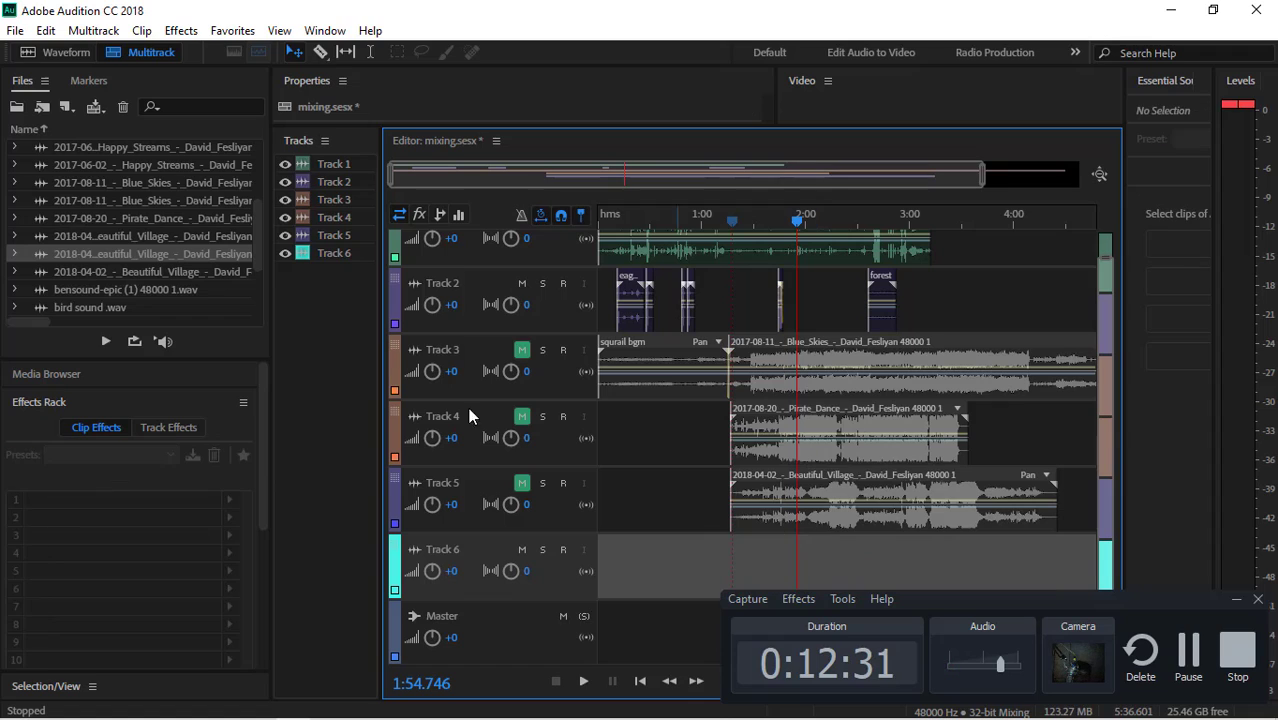
scroll(229, 272, up, 3)
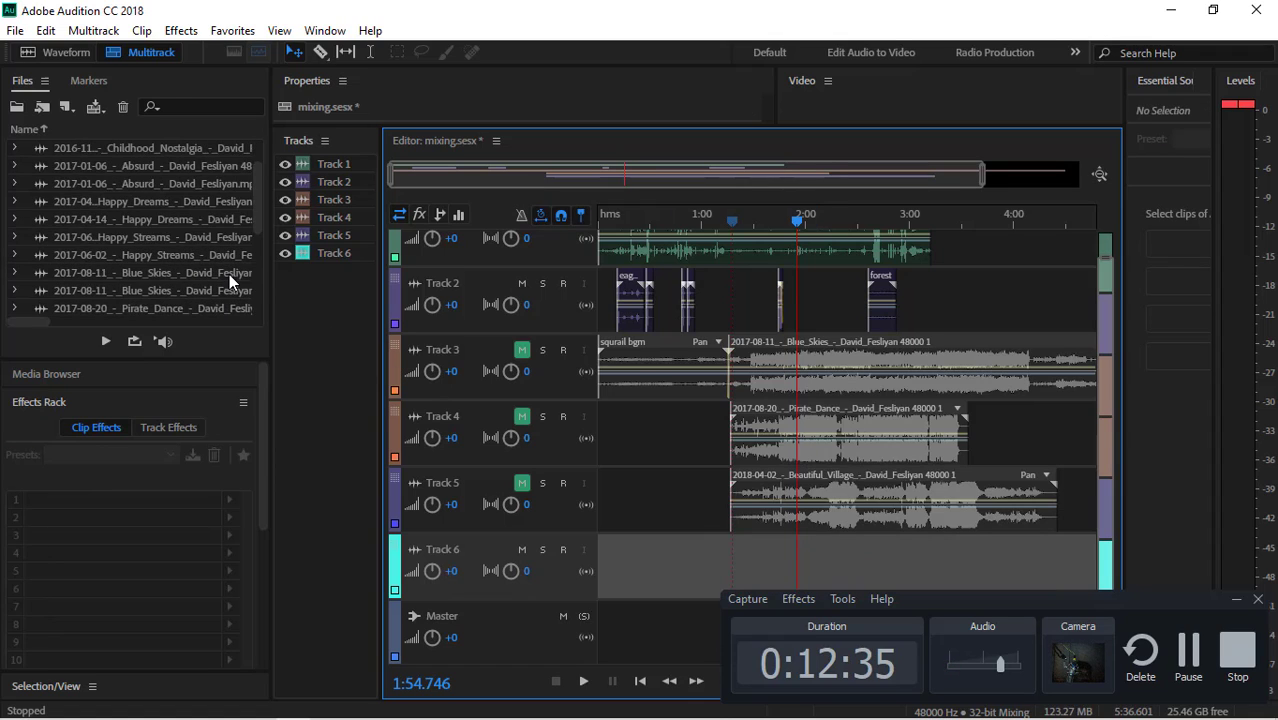
scroll(229, 272, down, 5)
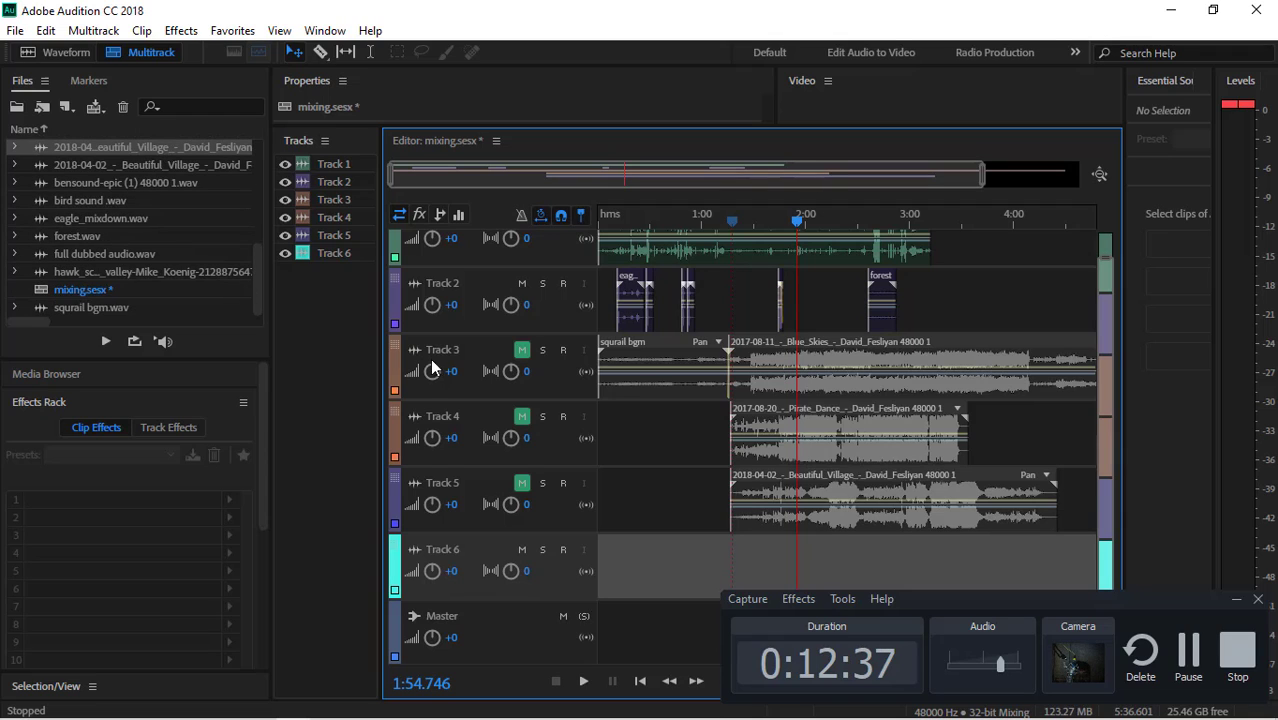
Unmute Track 4 and delete the Pirate Dance clip from it
click(852, 416)
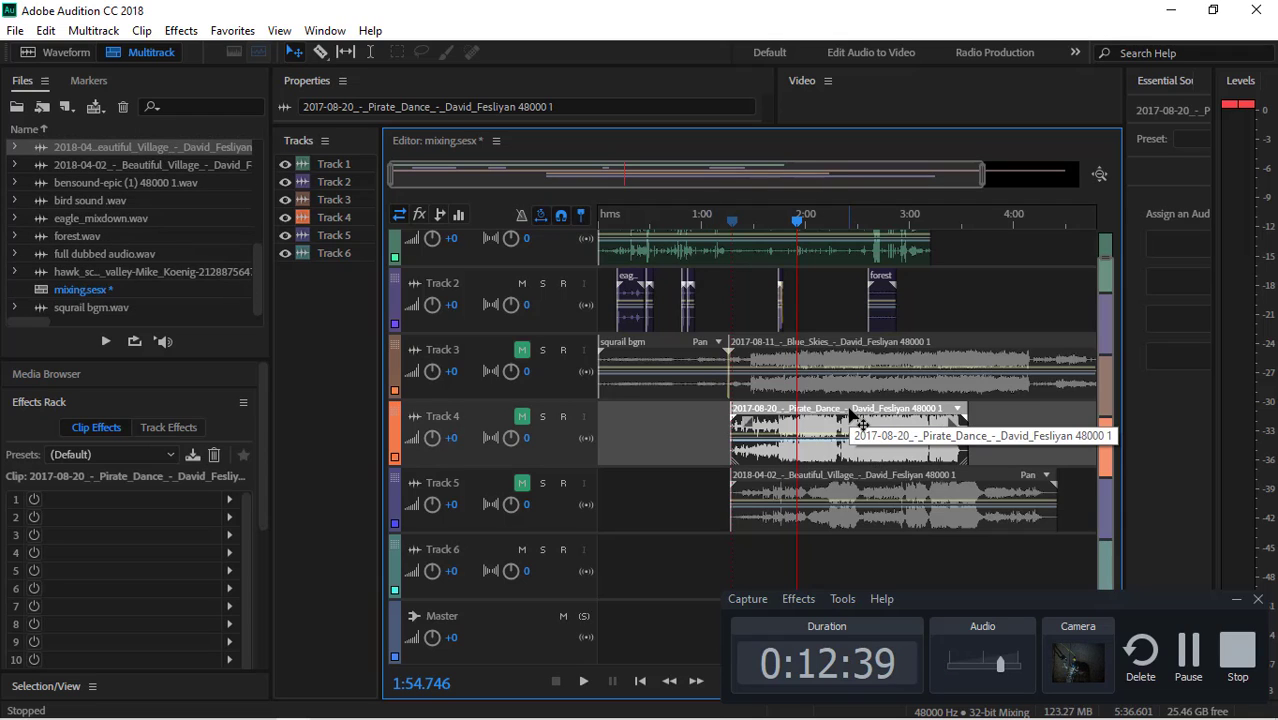
click(520, 424)
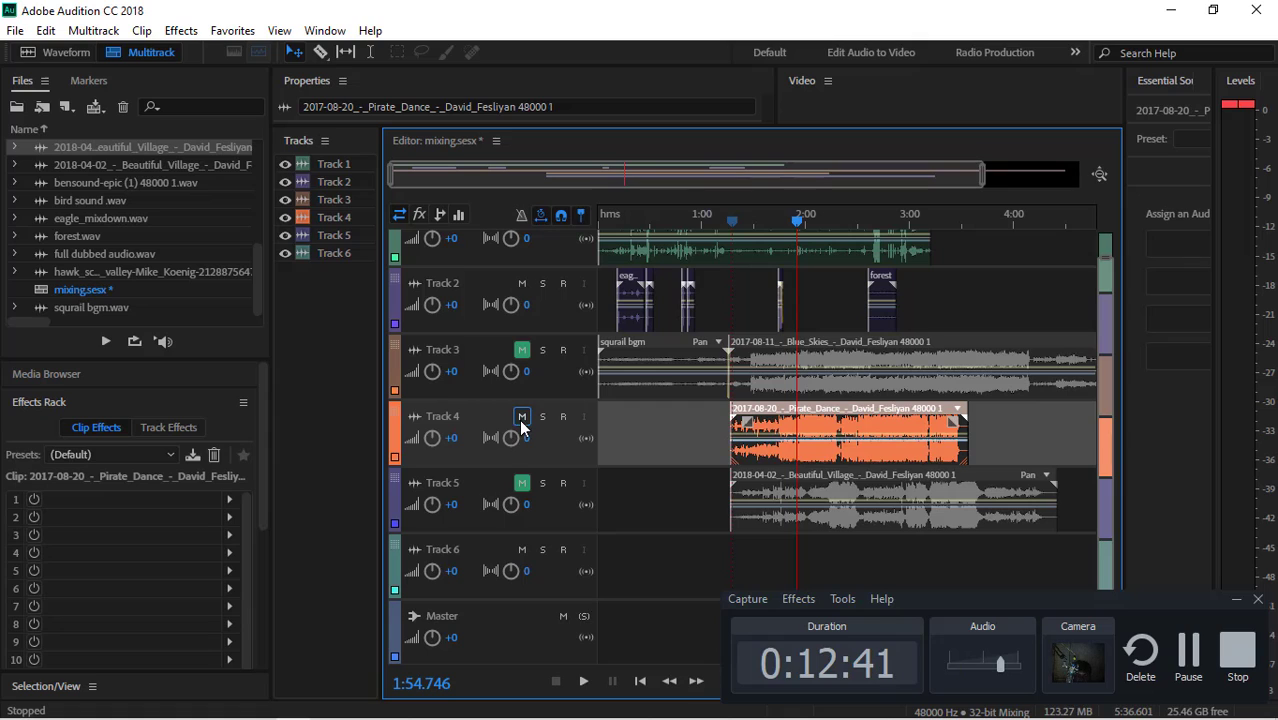
key(Delete)
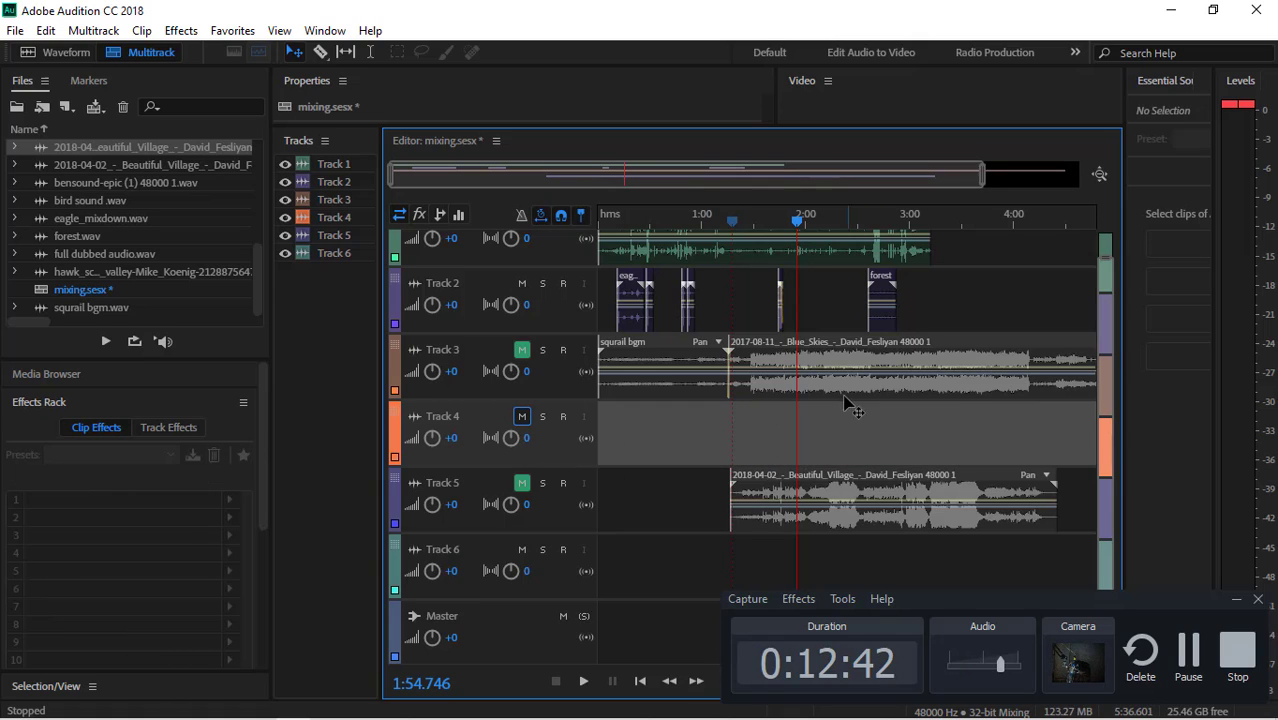
Replace the Blue Skies clip on Track 3 with the Beautiful Village clip from Track 5, directly after squrail bgm
click(826, 348)
key(Delete)
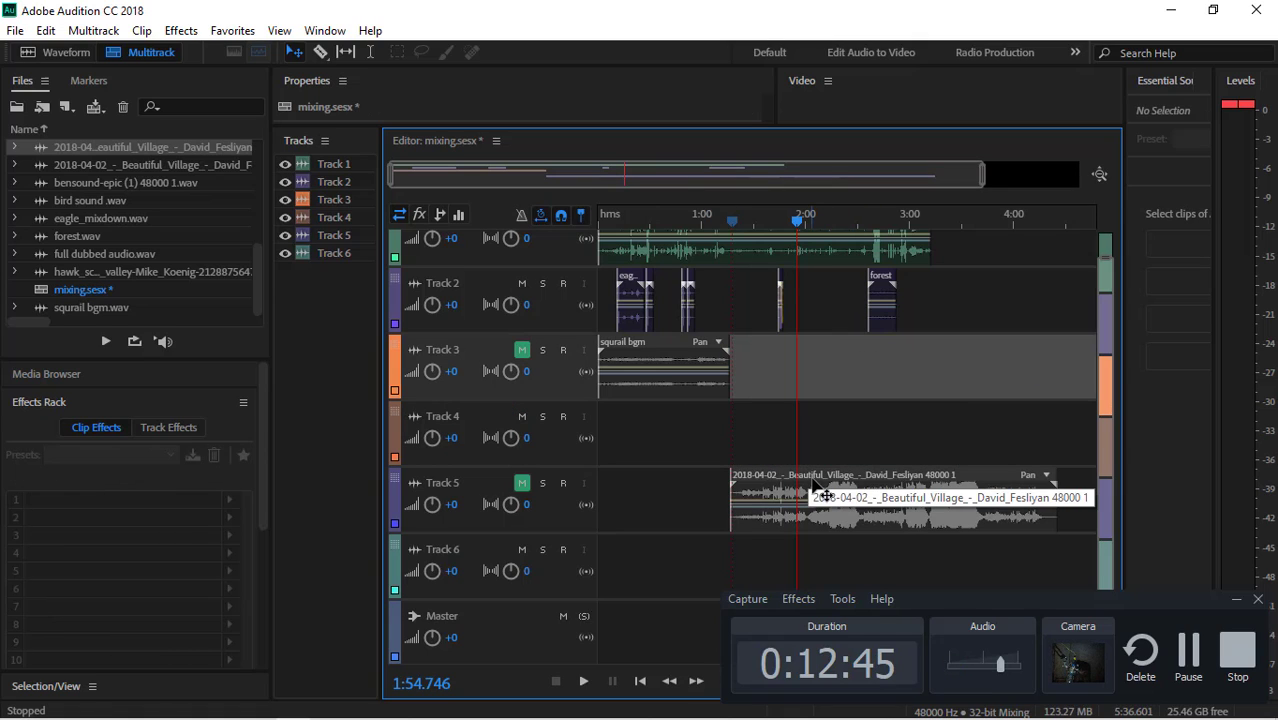
drag(815, 443, 815, 375)
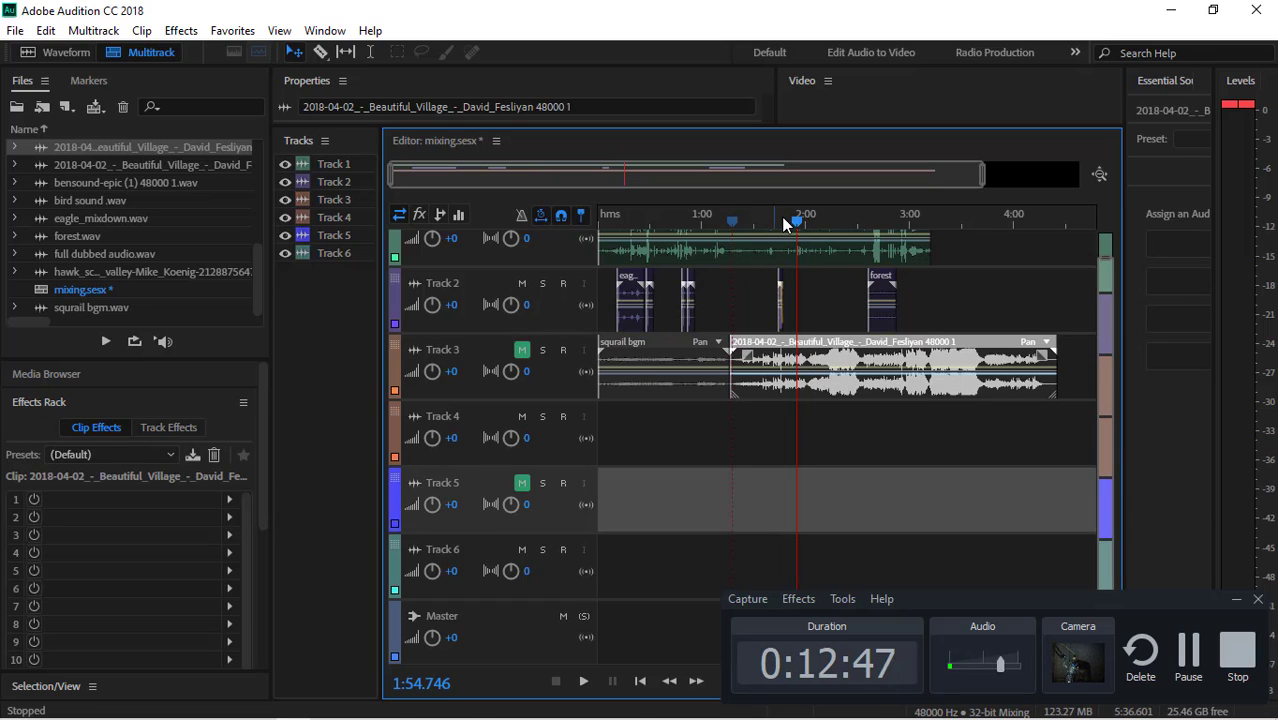
Unmute Track 3 and preview the Beautiful Village clip from about 1:16, stopping playback at about 1:43
drag(798, 222, 730, 222)
click(772, 340)
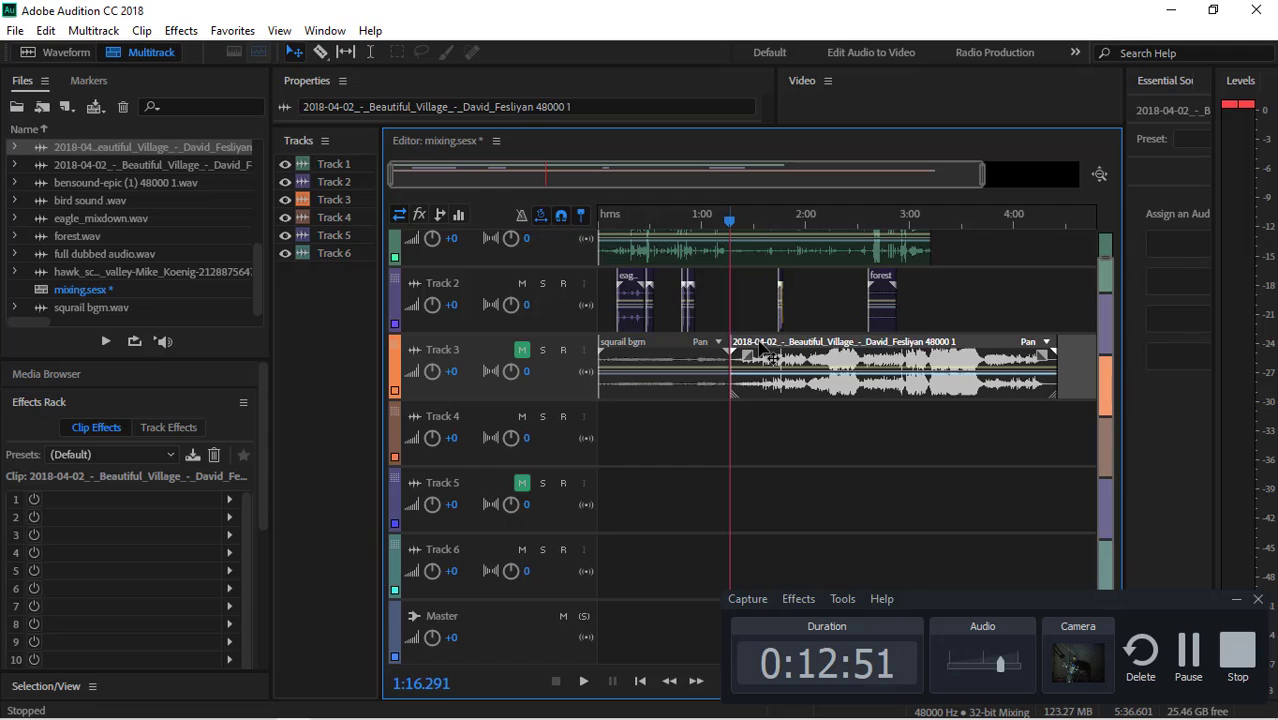
key(space)
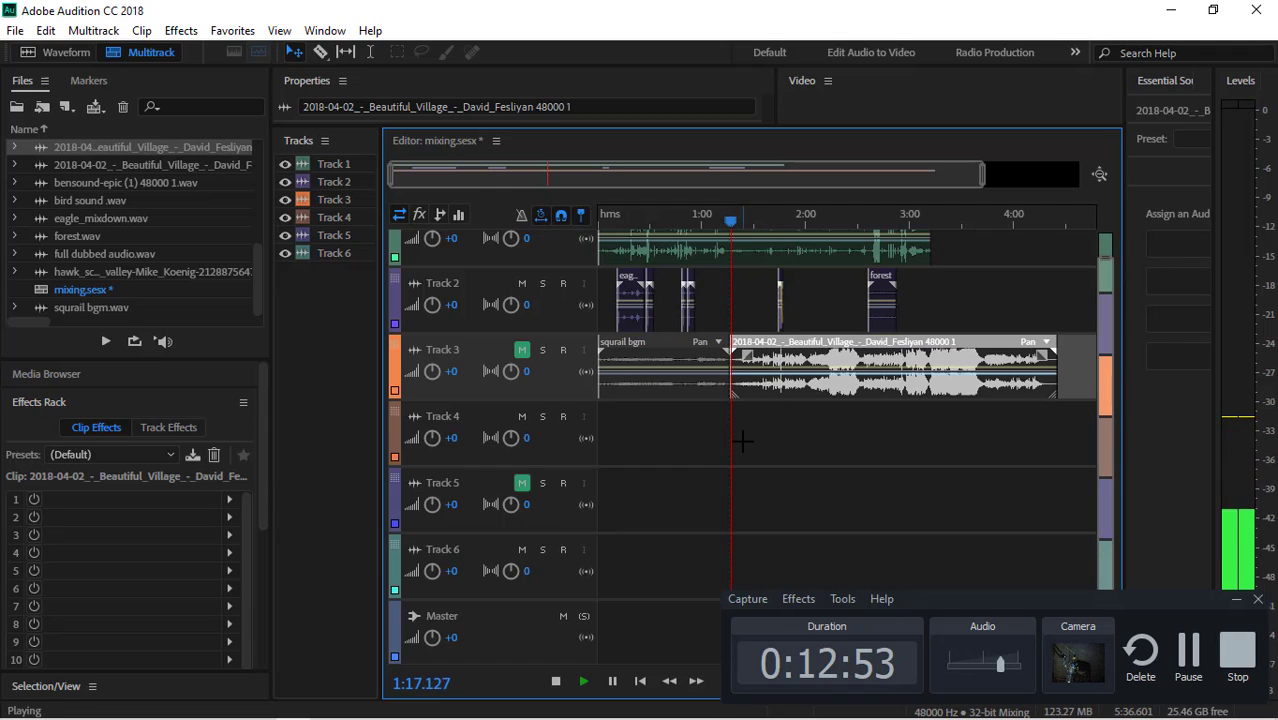
click(521, 349)
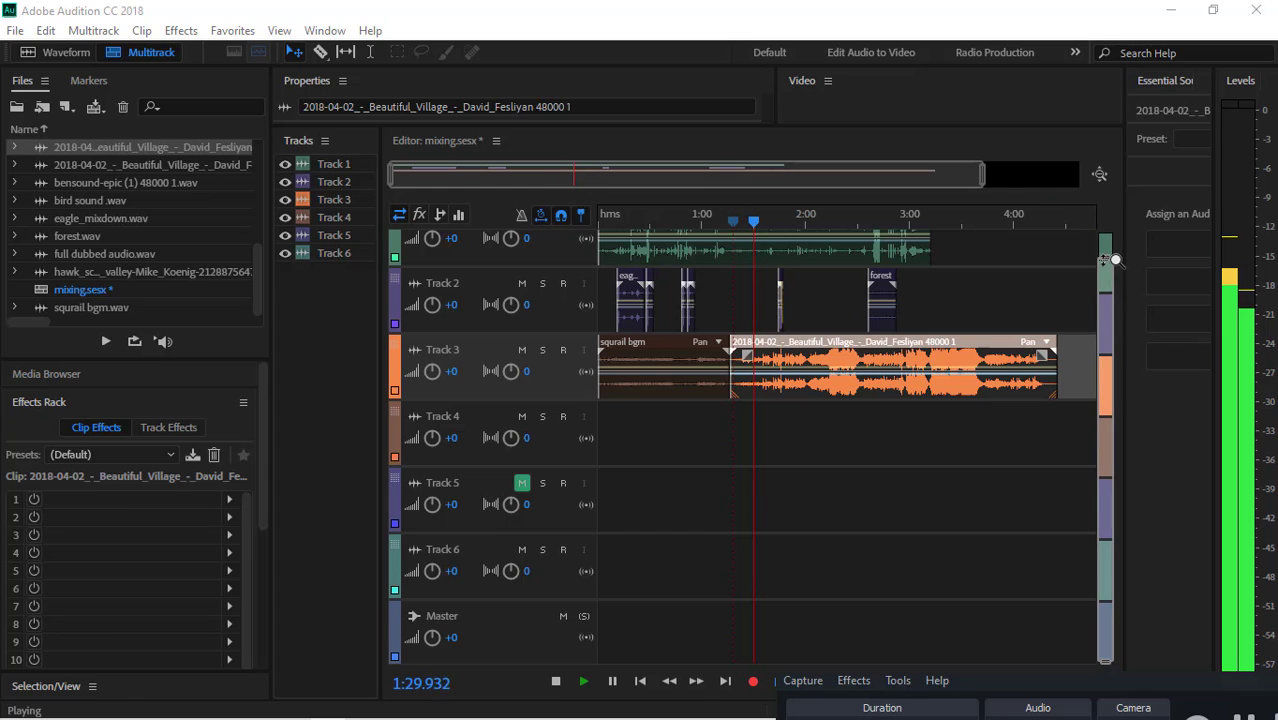
mouse_move(1110, 255)
mouse_down()
mouse_move(1115, 338)
mouse_move(1110, 267)
mouse_up()
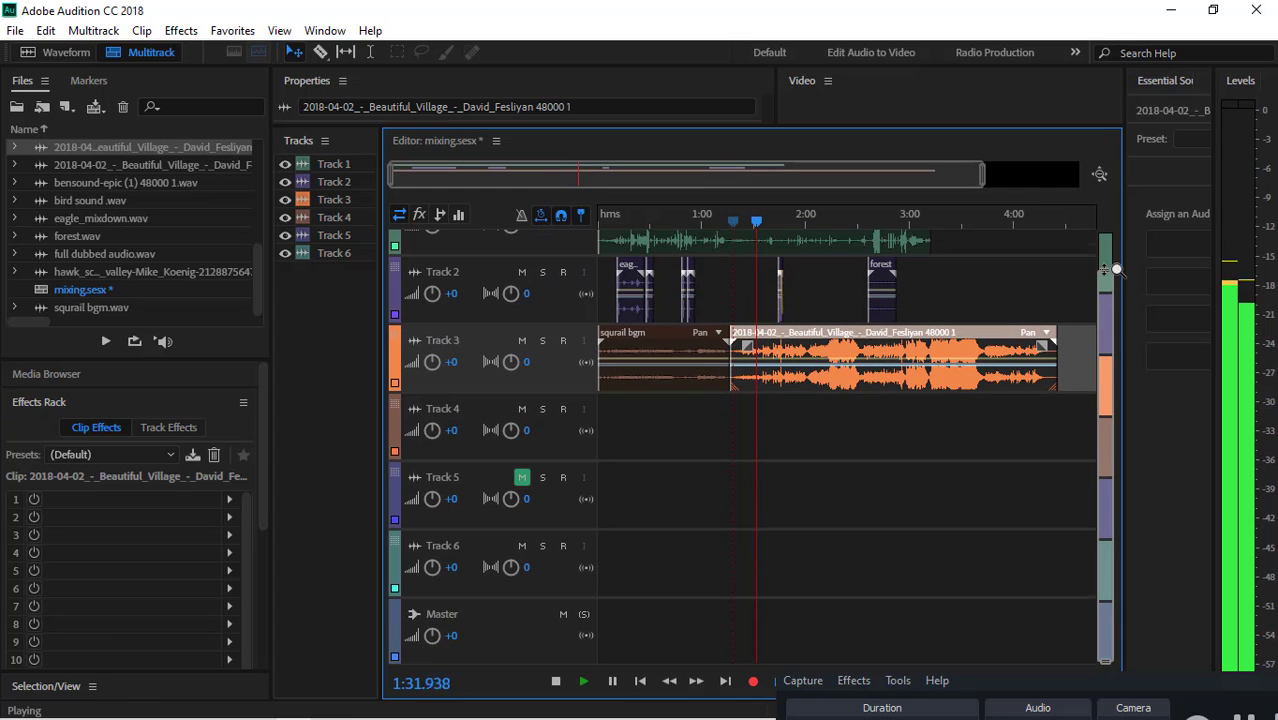
drag(1117, 660, 1119, 605)
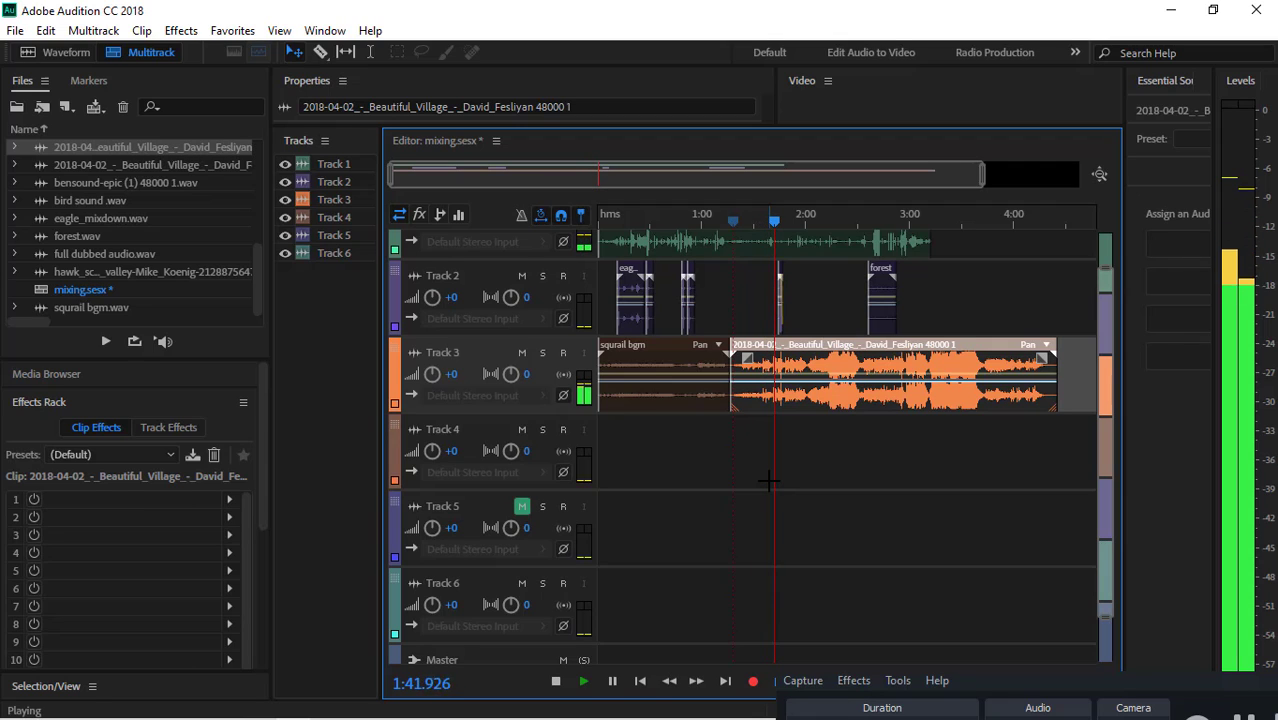
key(space)
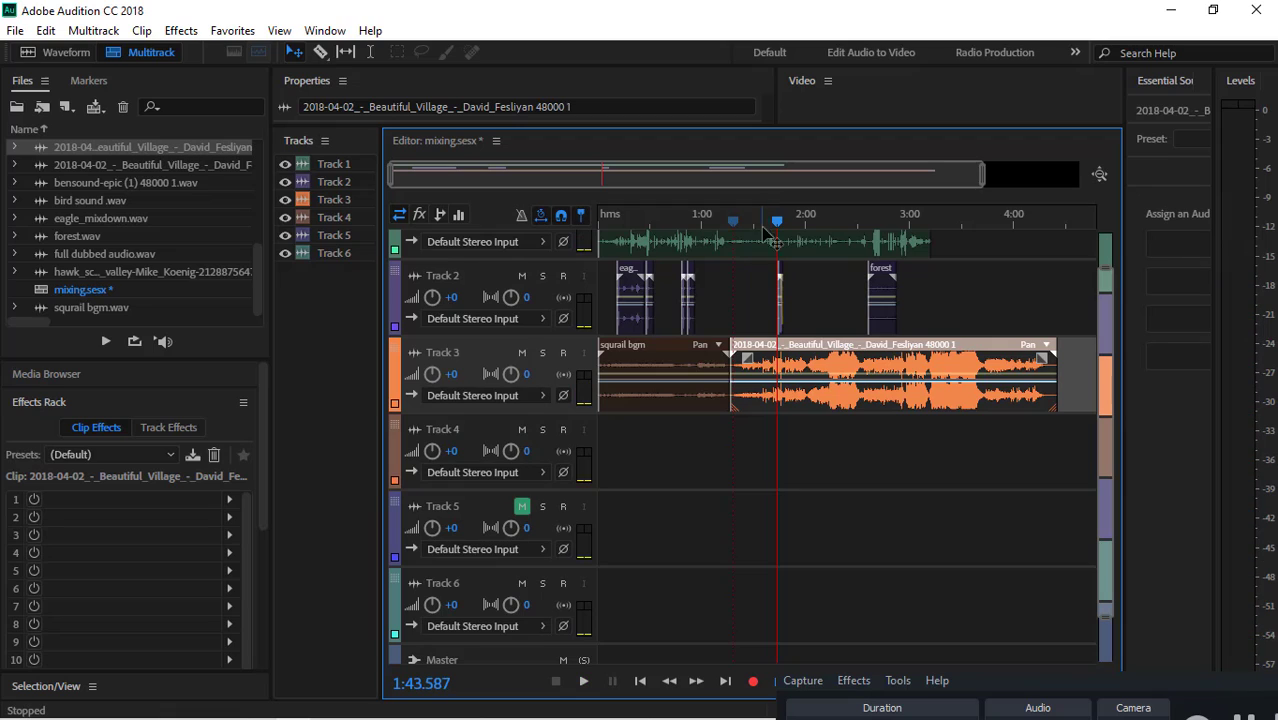
Split the Beautiful Village clip on Track 3 at 1:34.687 with the Razor tool and select the part after the cut
drag(778, 222, 762, 244)
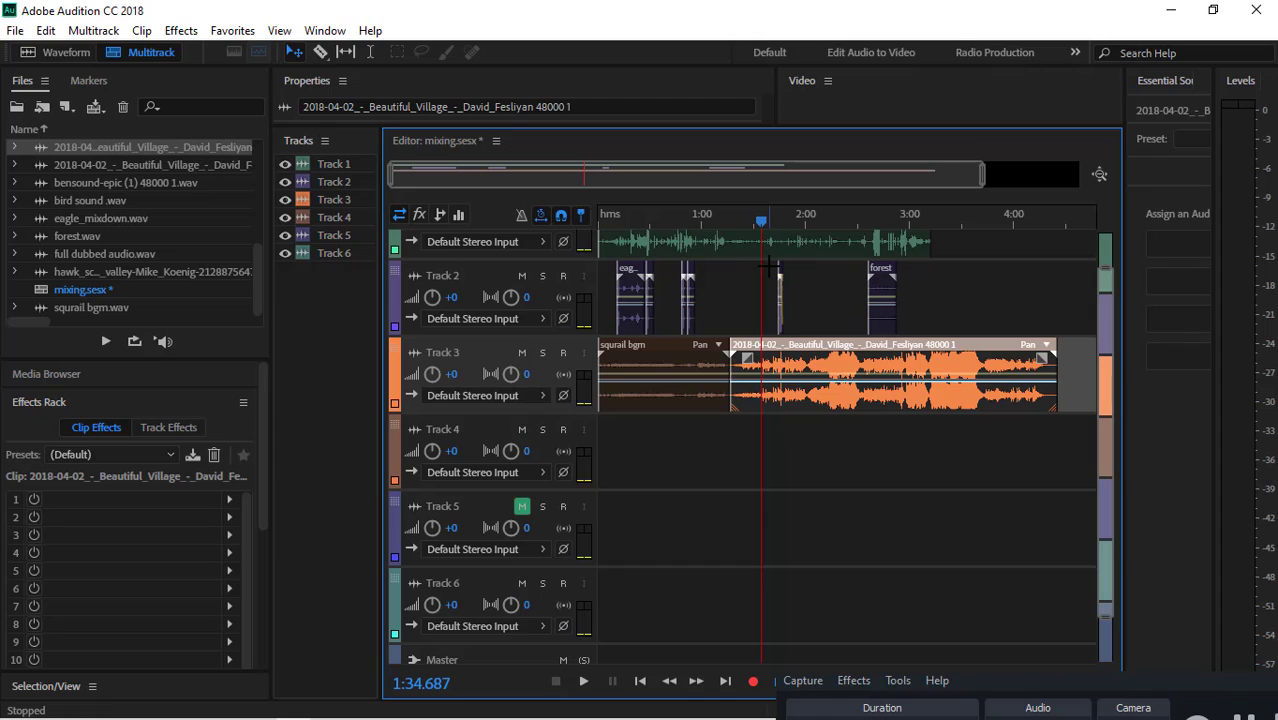
click(321, 53)
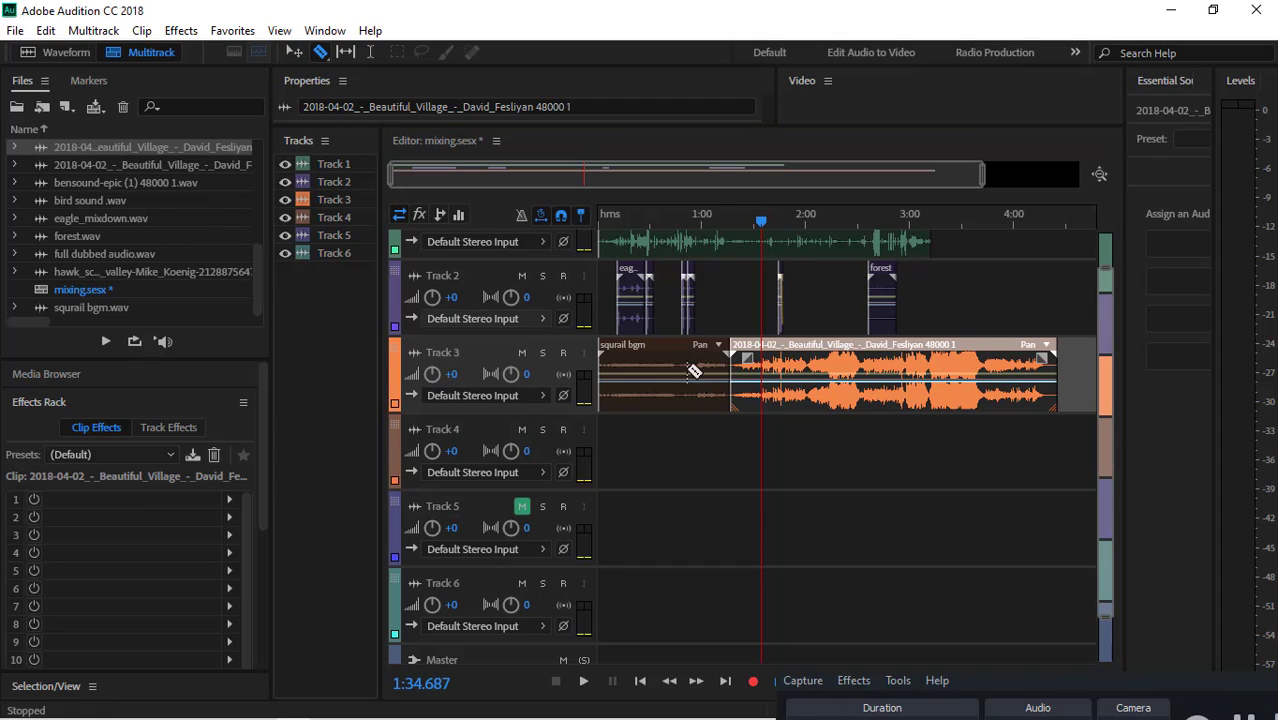
click(765, 367)
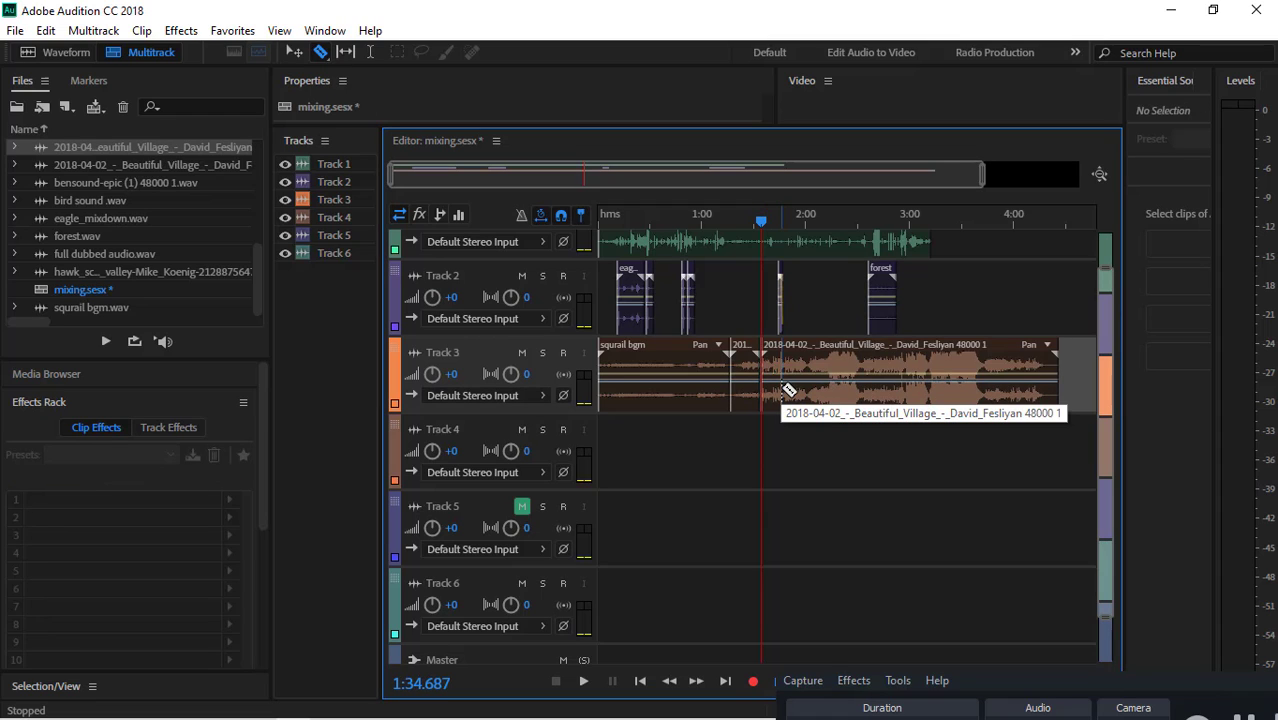
click(792, 362)
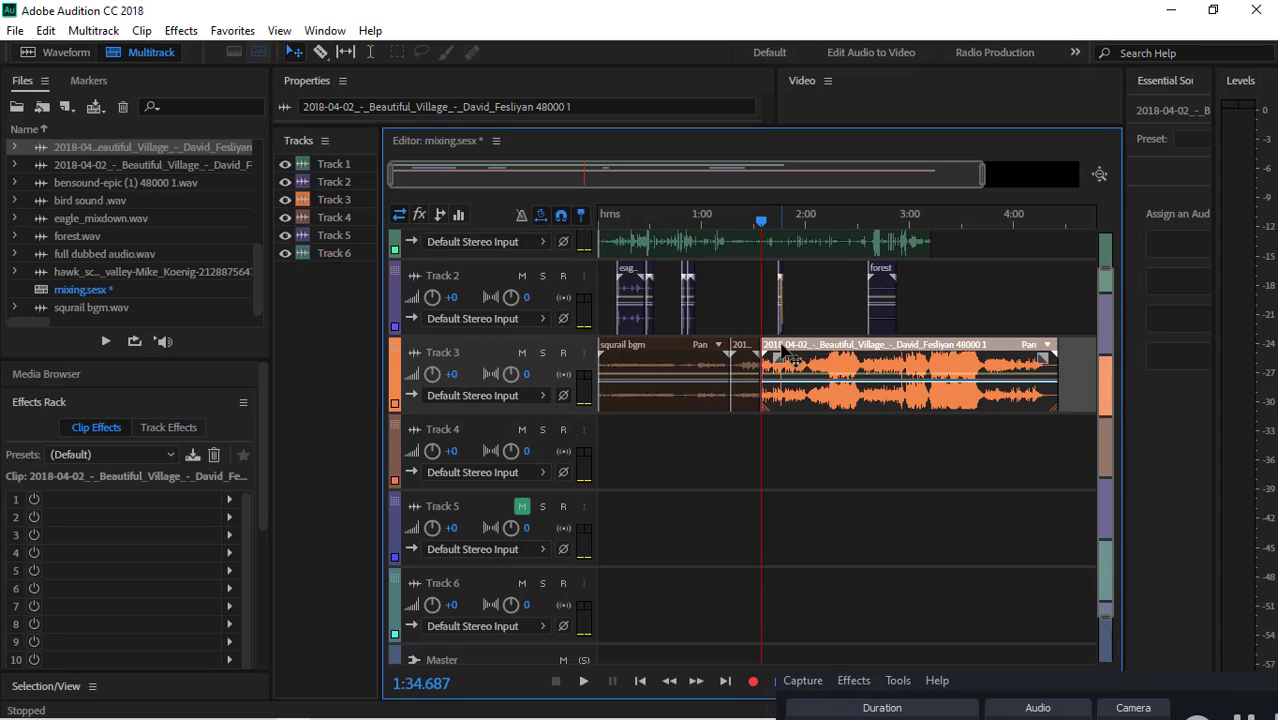
Delete the part of the Beautiful Village clip after the 1:34.687 cut and inspect the remaining piece's waveform, returning to the multitrack session
key(Delete)
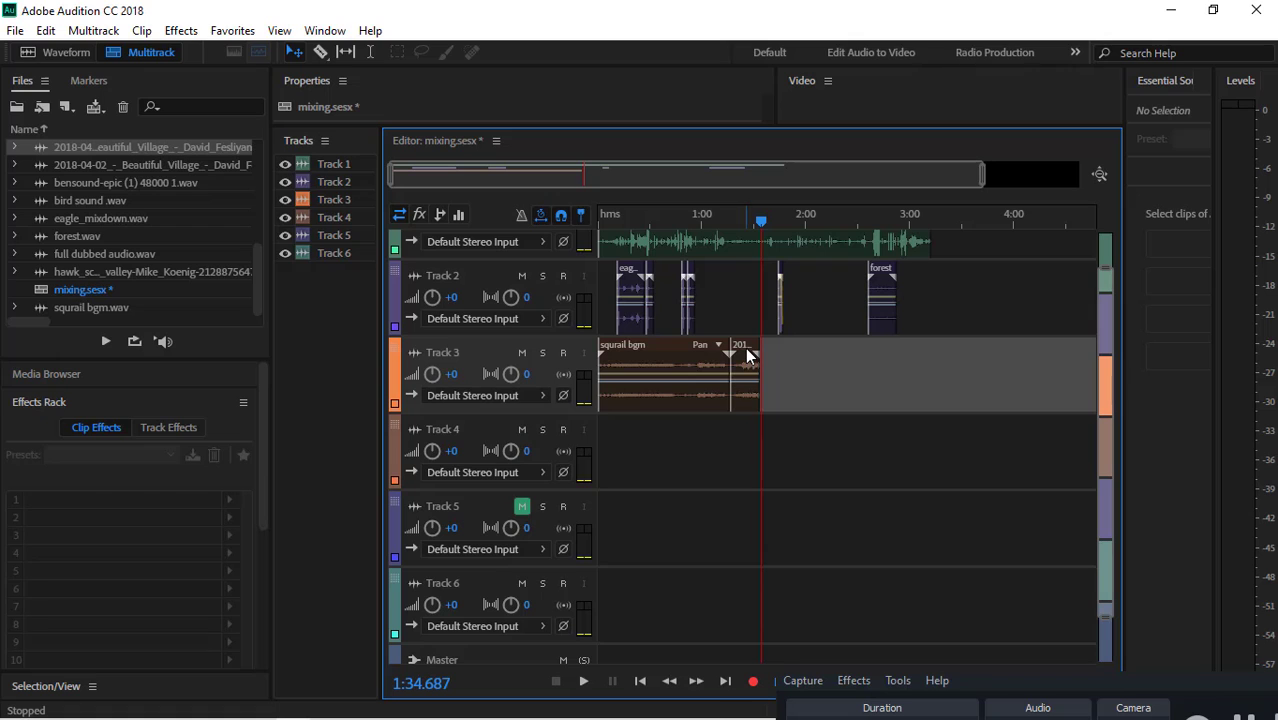
double_click(745, 347)
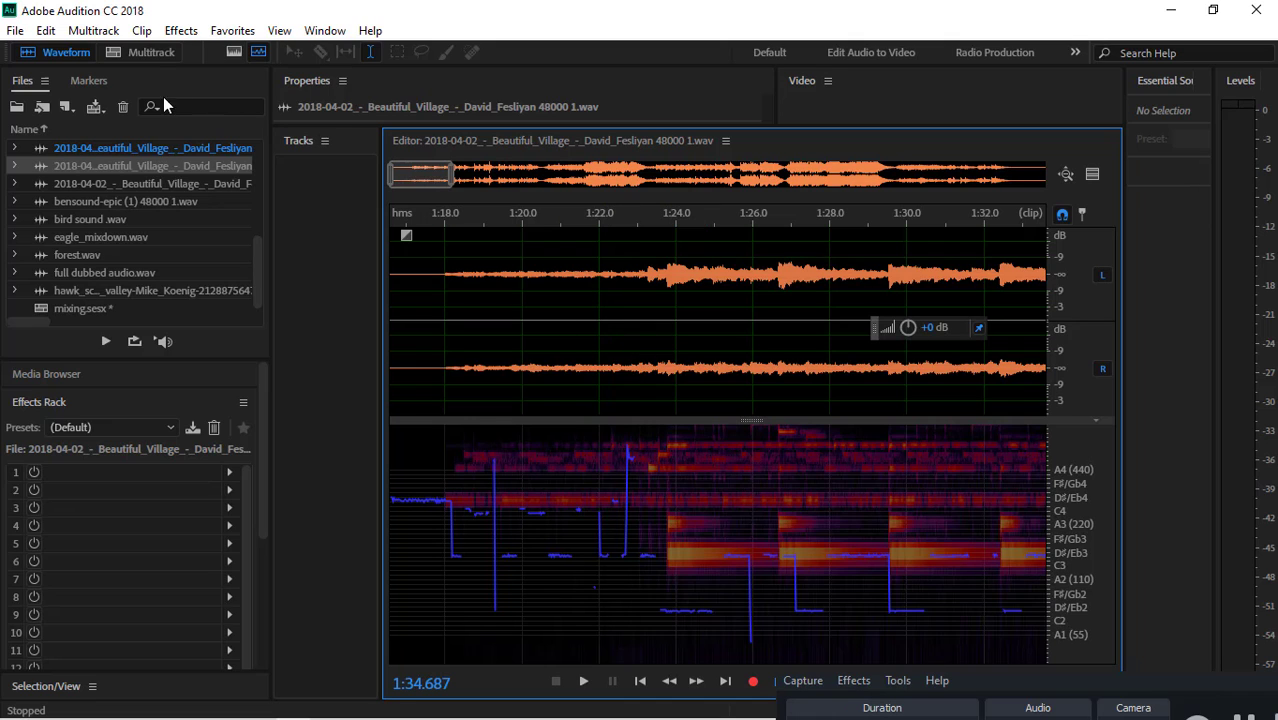
click(151, 55)
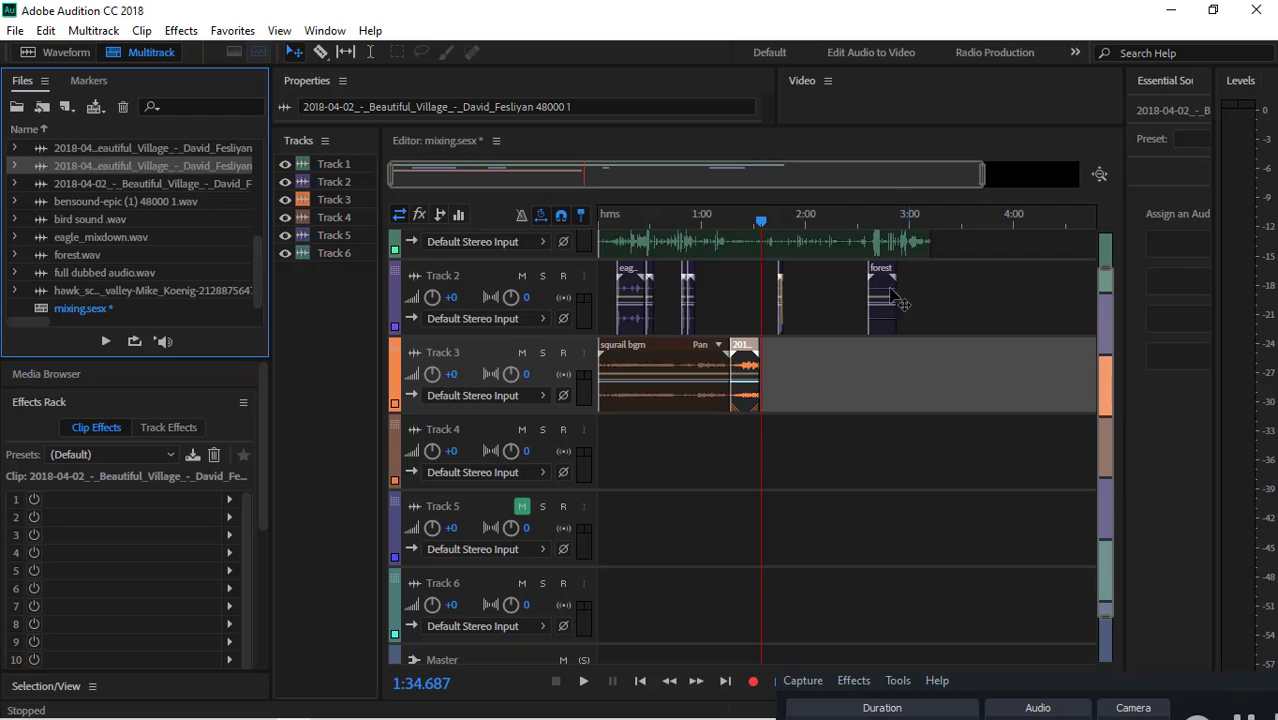
Add a short fade-in and fade-out to the Beautiful Village clip on Track 3 and preview it from about 1:16 to 1:28
drag(983, 184, 670, 186)
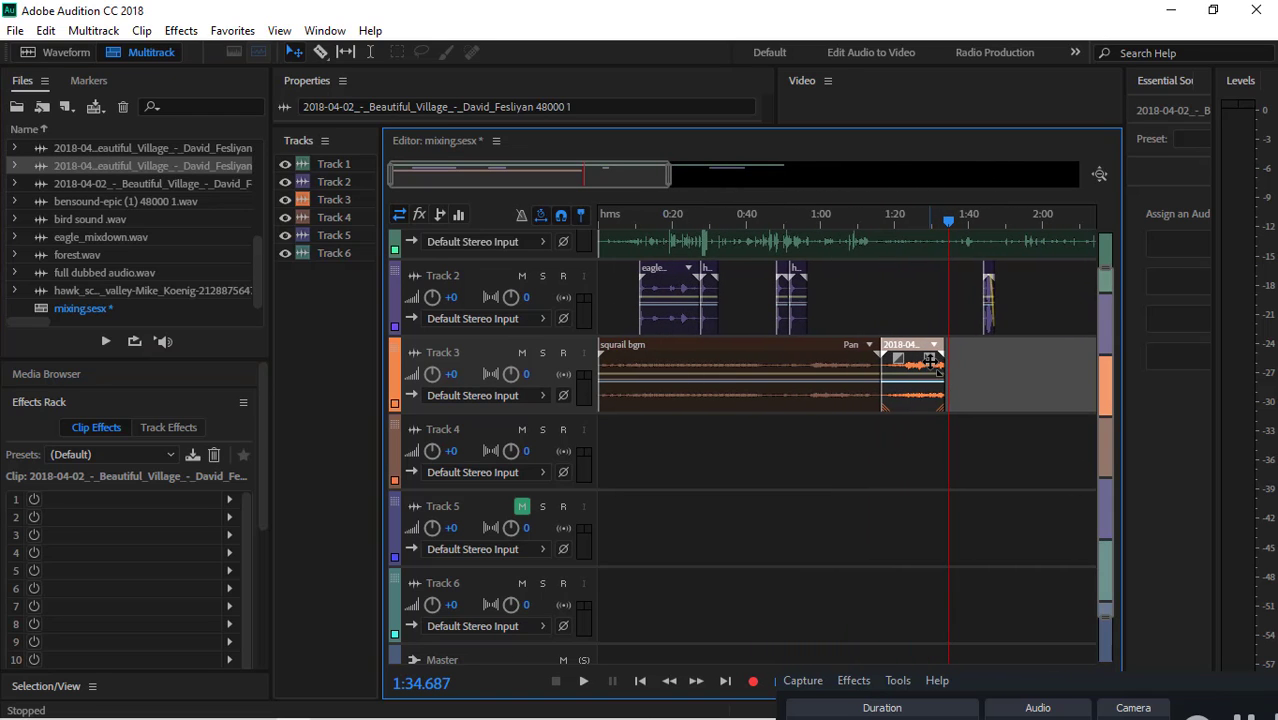
mouse_move(930, 358)
mouse_down()
mouse_move(885, 356)
mouse_move(915, 348)
mouse_move(922, 374)
mouse_move(896, 362)
mouse_move(946, 362)
mouse_move(925, 370)
mouse_move(912, 405)
mouse_move(938, 372)
mouse_move(930, 358)
mouse_up()
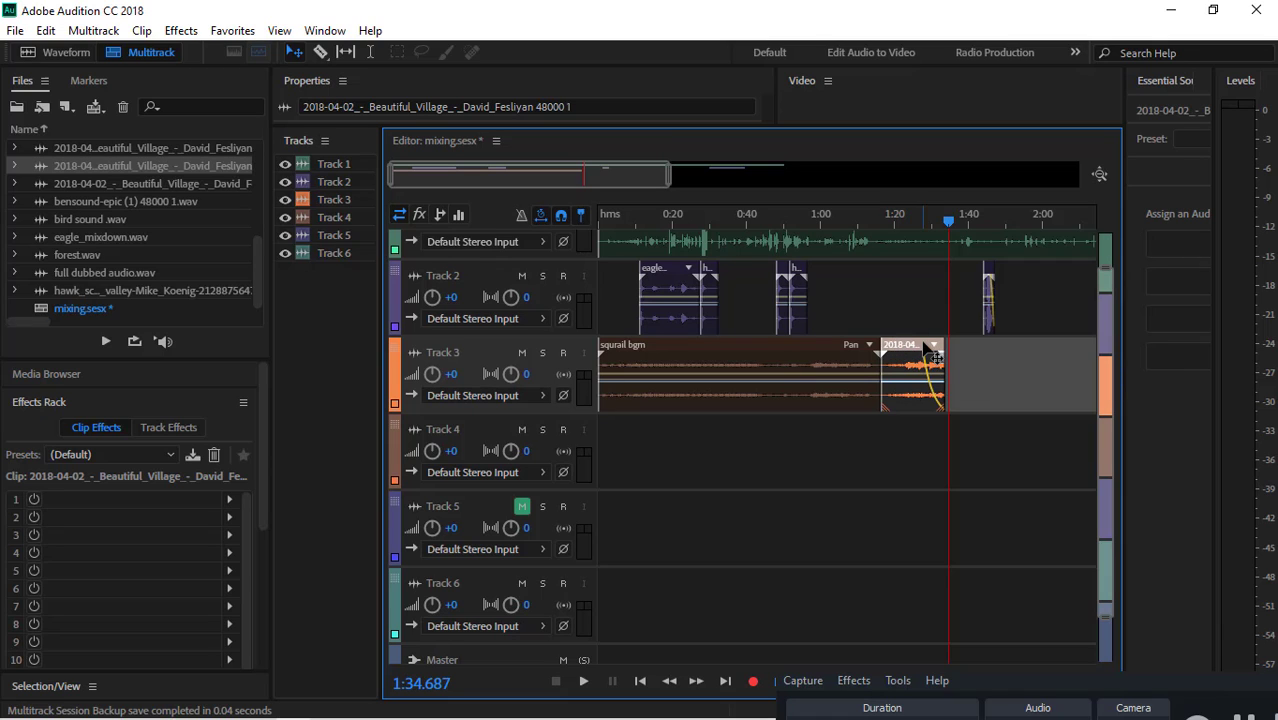
drag(392, 177, 523, 192)
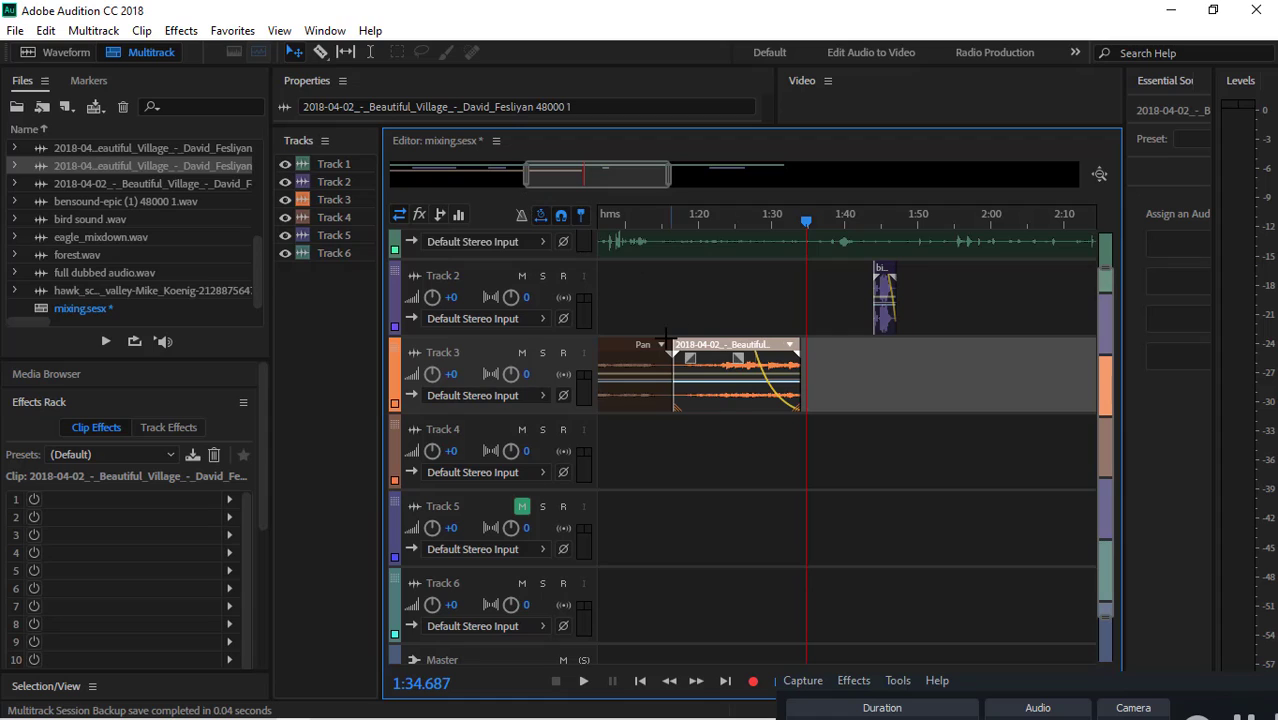
mouse_move(690, 358)
mouse_down()
mouse_move(716, 378)
mouse_move(714, 420)
mouse_move(722, 358)
mouse_move(706, 358)
mouse_move(763, 358)
mouse_move(703, 358)
mouse_up()
key(space)
drag(805, 222, 673, 275)
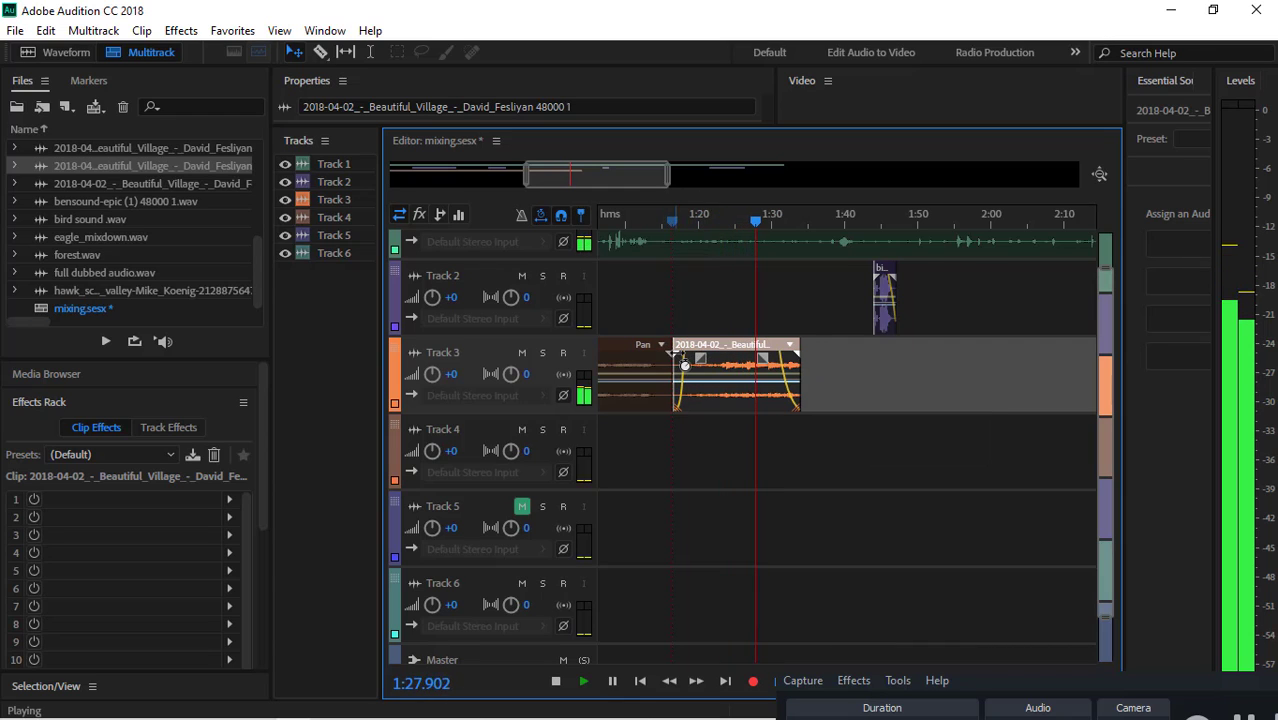
key(space)
Move the Beautiful Village clip from Track 3 to Track 4, starting at about 1:11 so it overlaps the end of squrail bgm
click(671, 178)
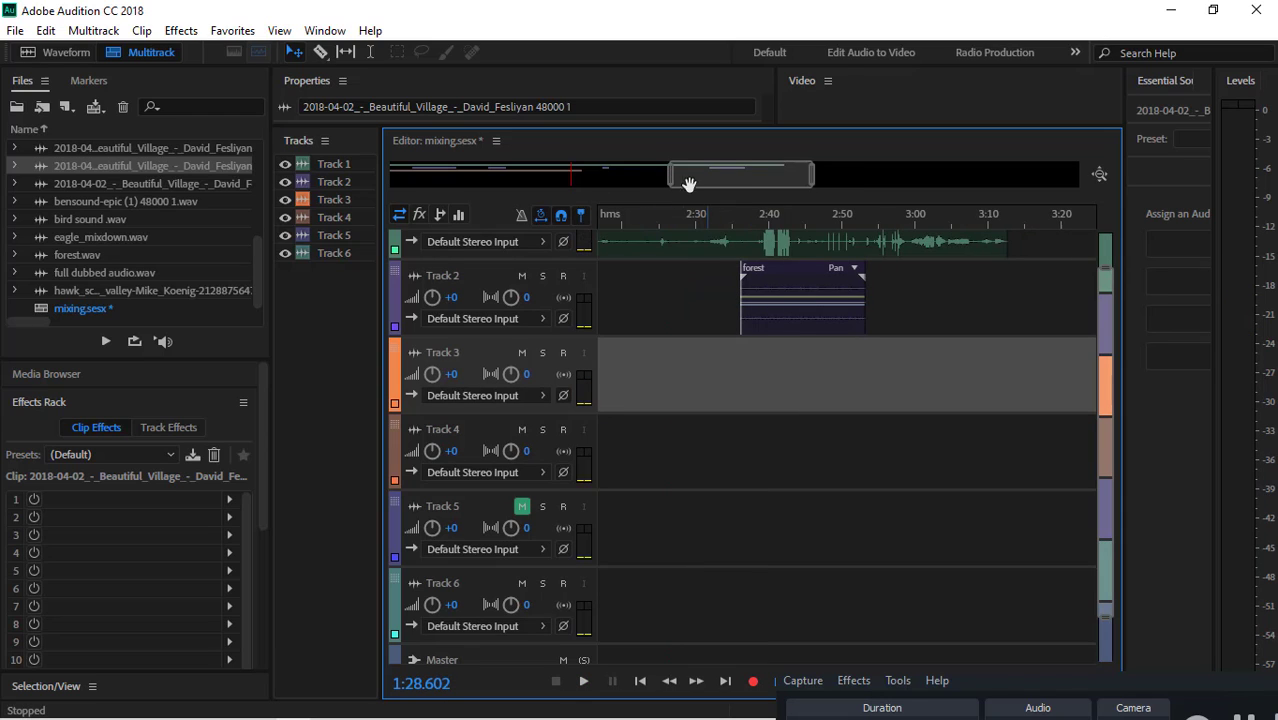
drag(670, 178, 486, 180)
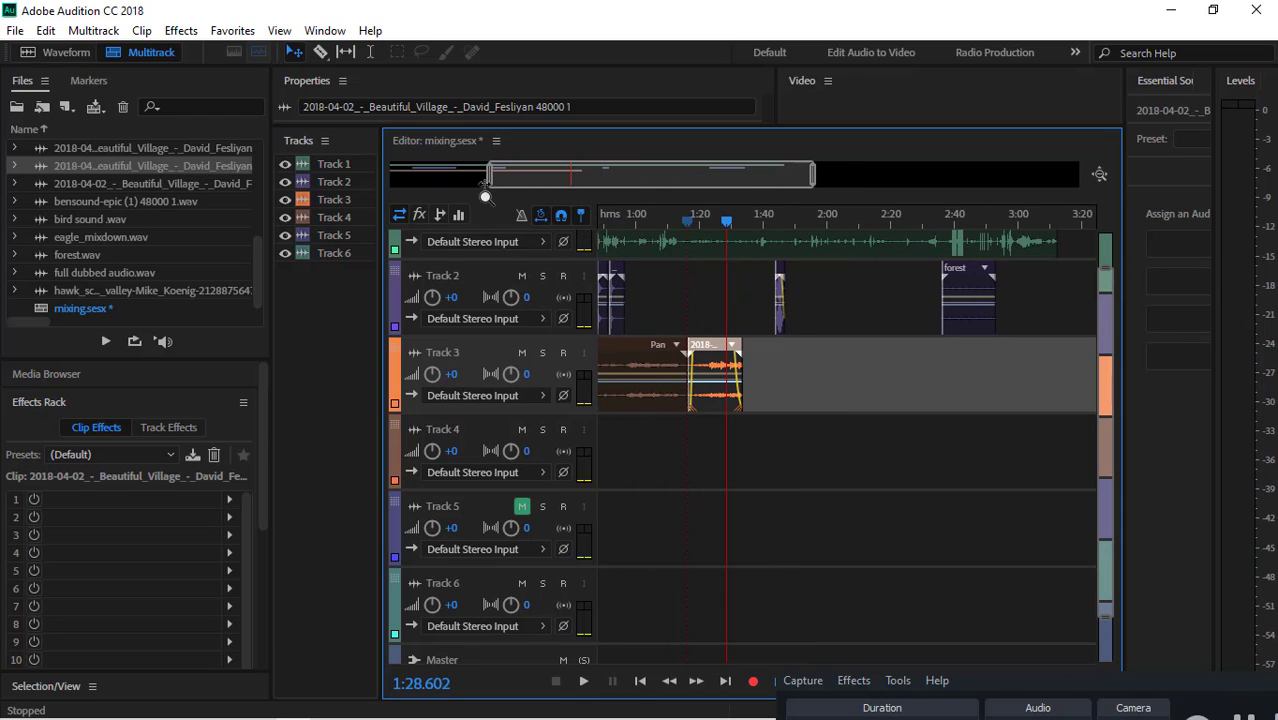
drag(712, 360, 703, 456)
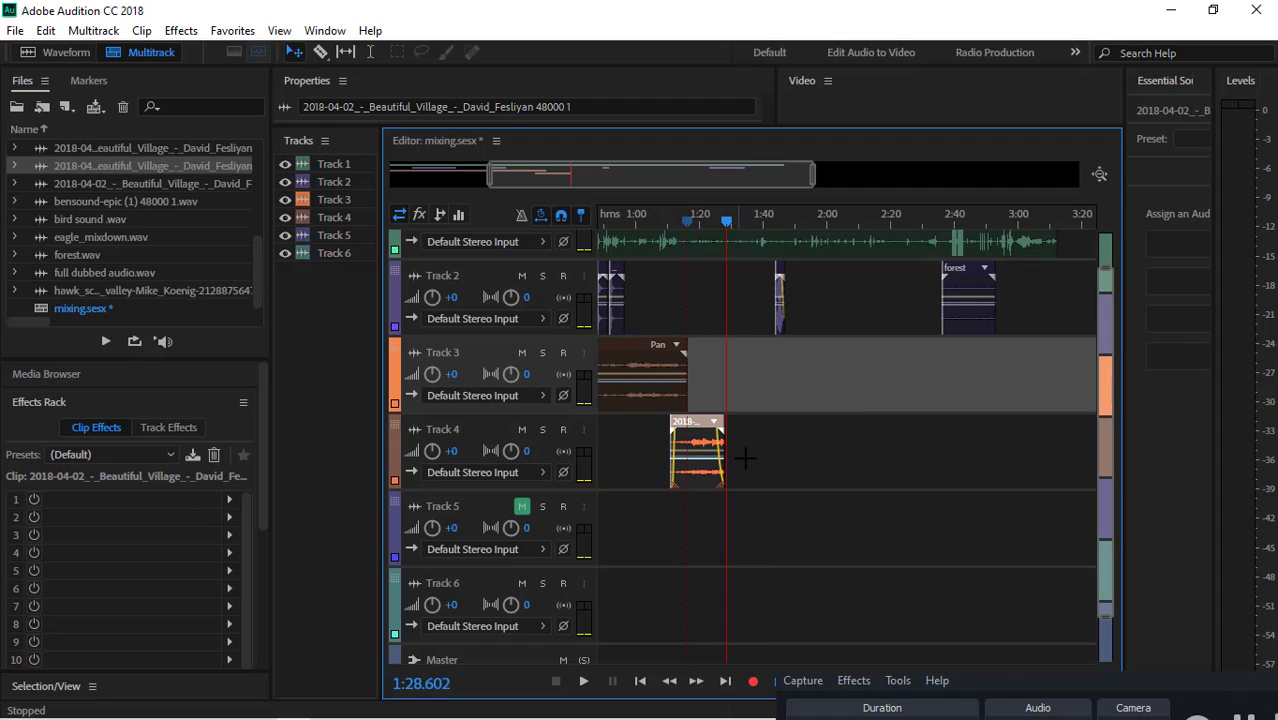
Shorten the fade-out of the Beautiful Village clip on Track 4 and preview the overlap from about 1:11 to 1:30
drag(806, 180, 649, 207)
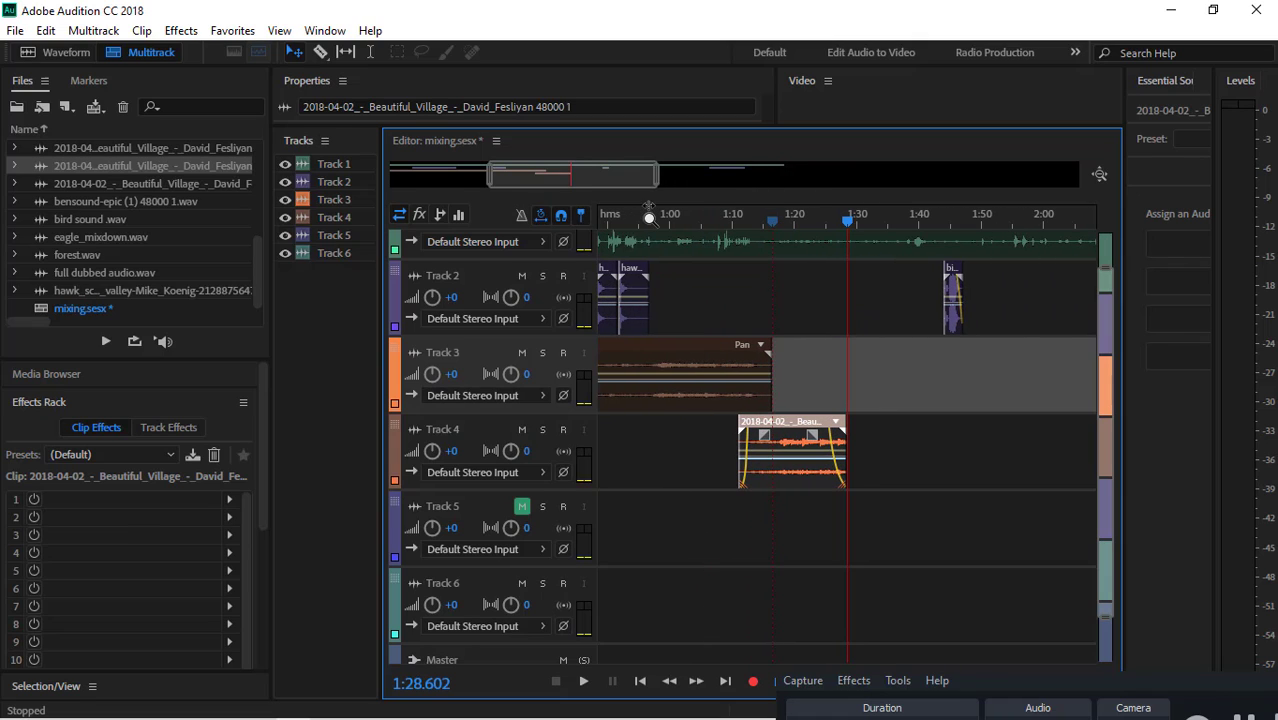
click(770, 449)
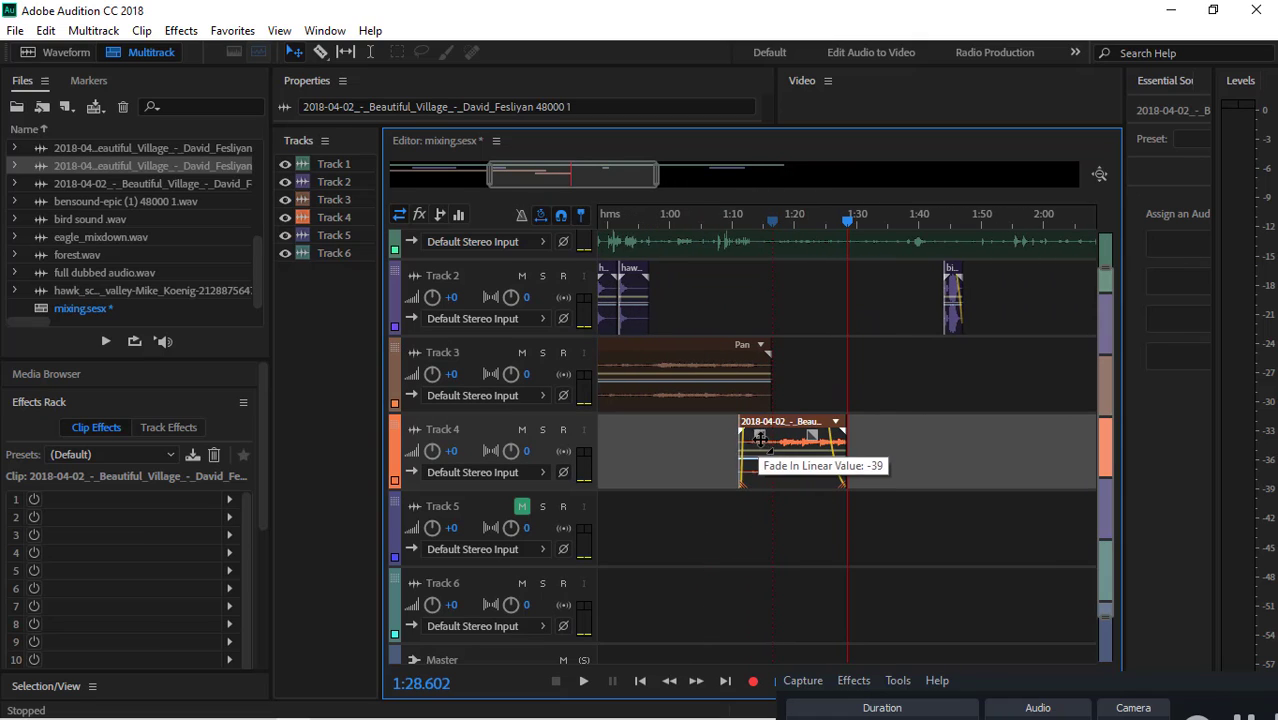
drag(816, 437, 828, 438)
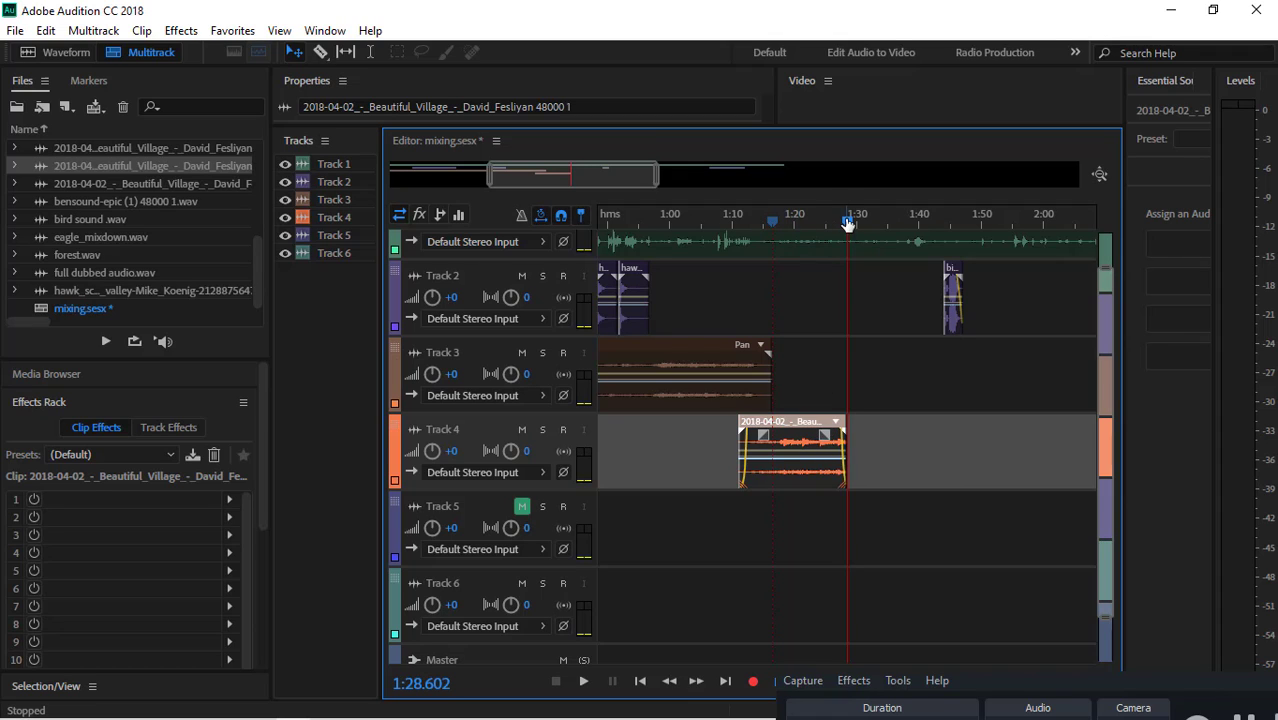
drag(848, 221, 742, 262)
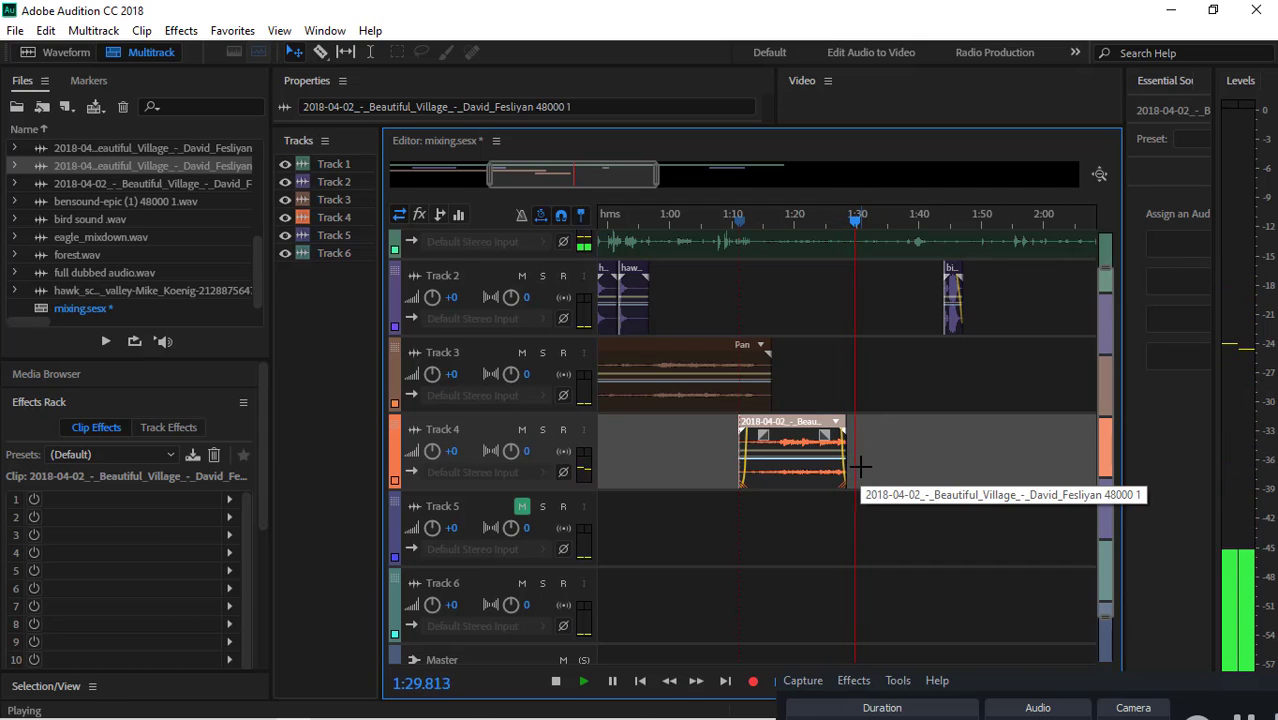
key(space)
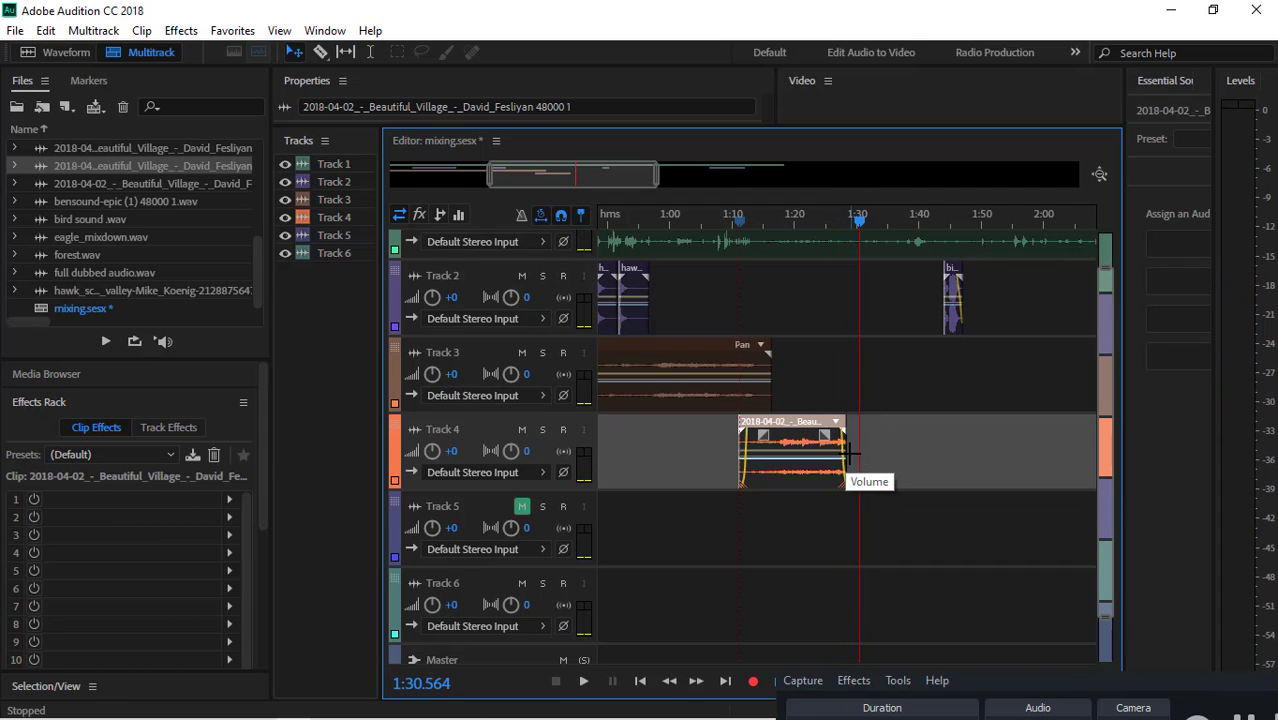
Extend the end of the Beautiful Village clip on Track 4 to about 1:37 and preview the added part from 1:30
drag(848, 458, 906, 458)
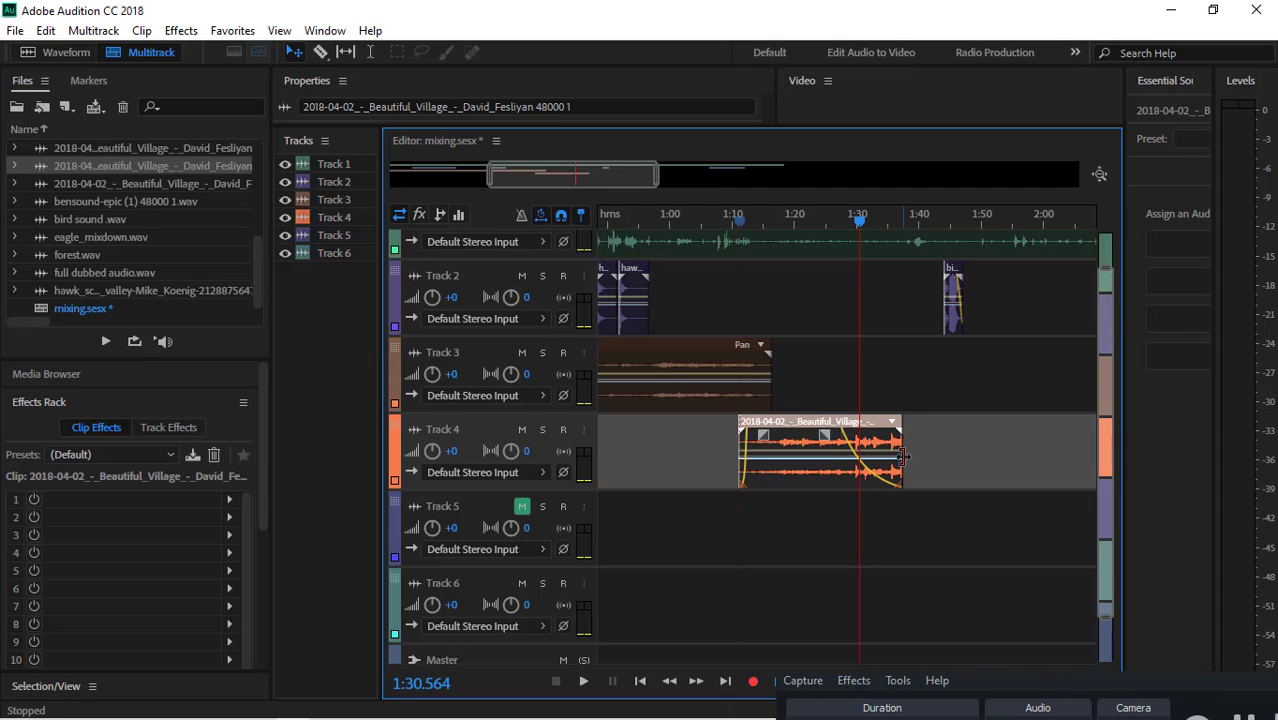
key(space)
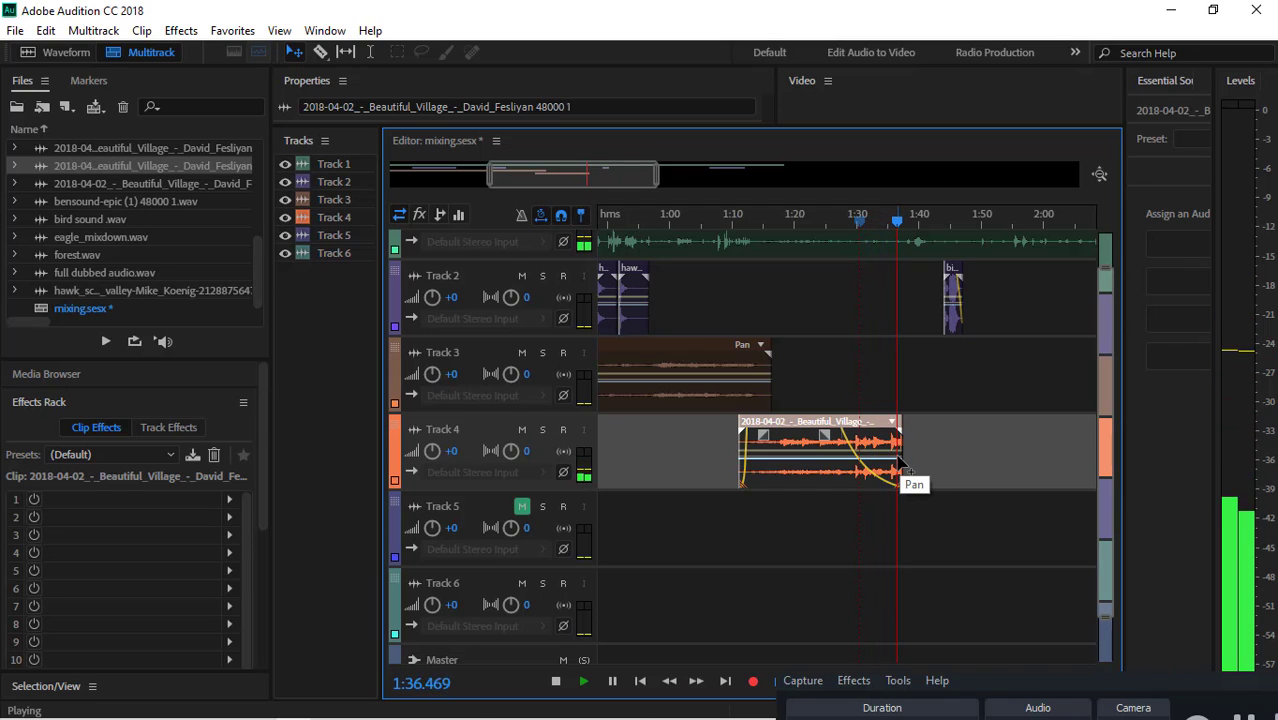
key(space)
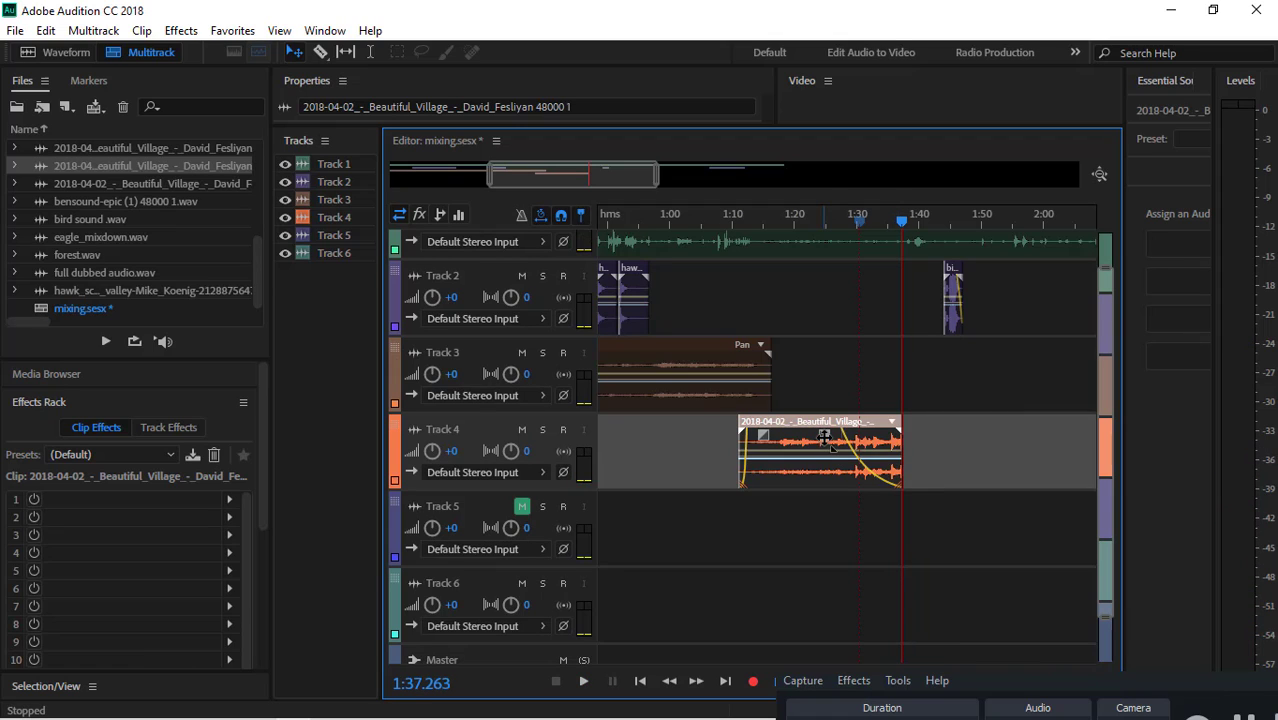
Shorten the extended Beautiful Village clip's fade-out to its last few seconds and preview the ending from about 1:32, then deselect the clip
drag(826, 446, 876, 441)
drag(900, 223, 871, 221)
key(space)
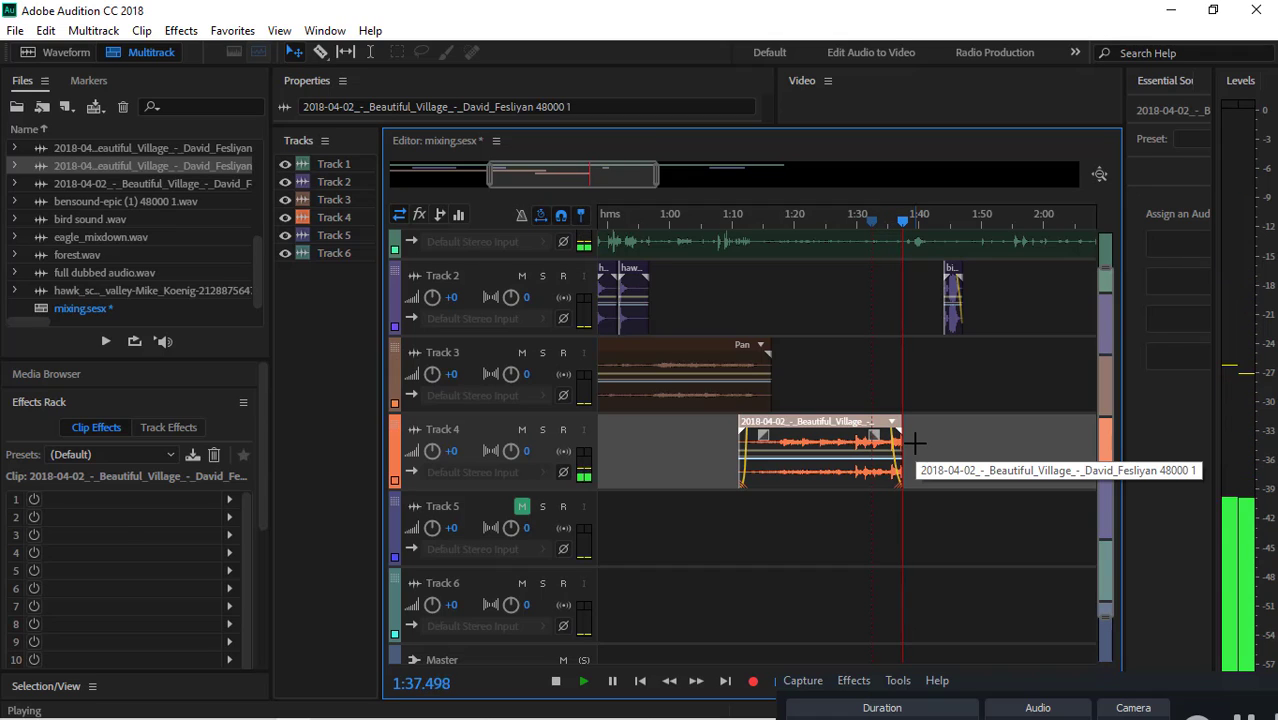
key(space)
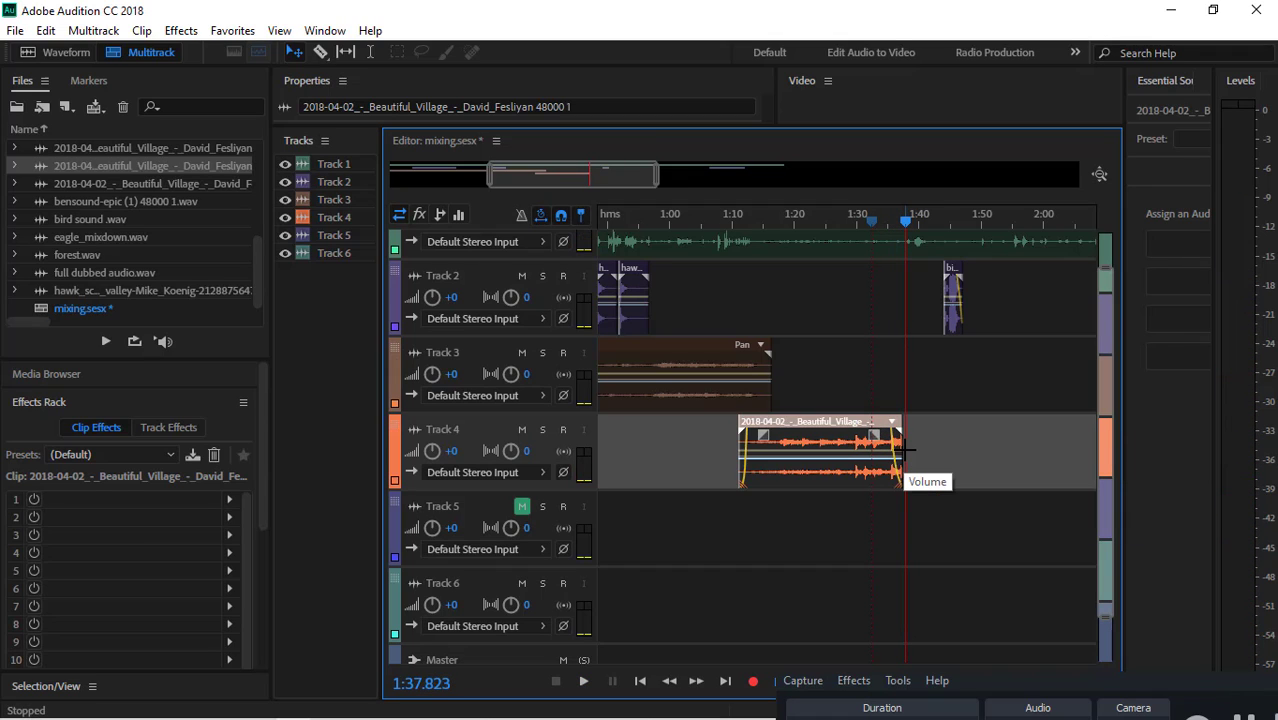
click(915, 450)
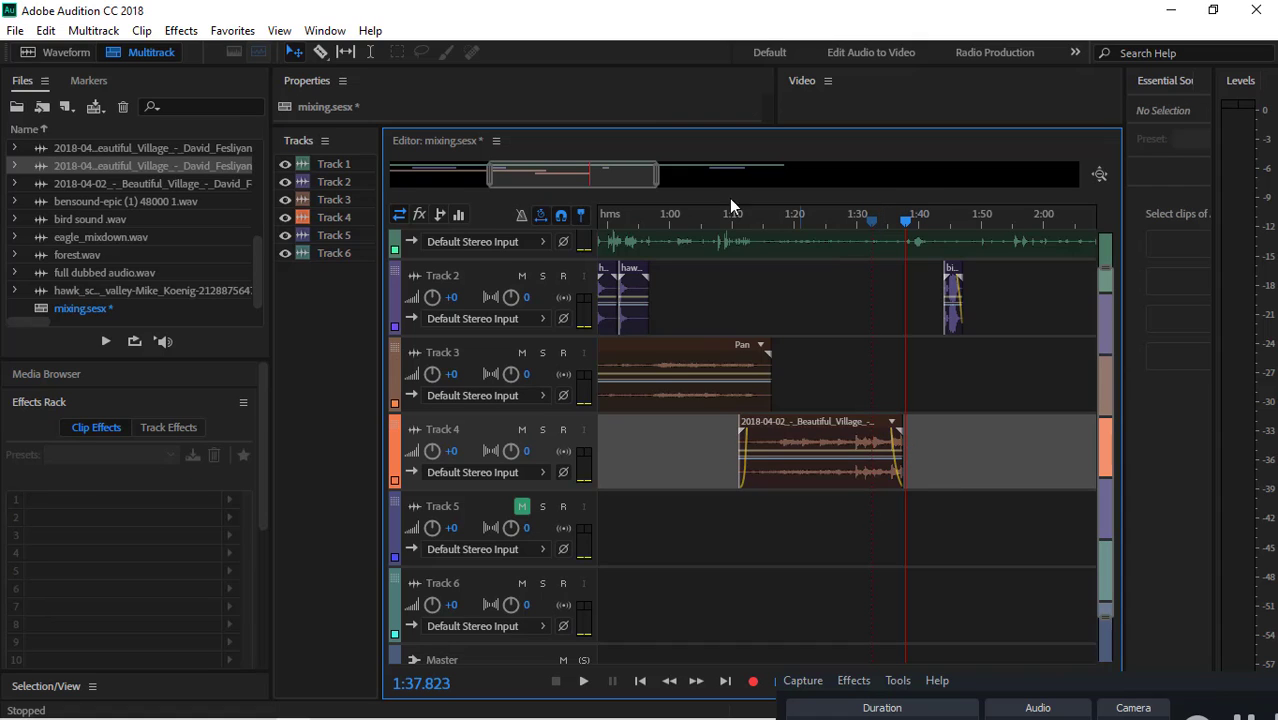
Make the fade-out at the end of the Beautiful Village clip steeper and preview it from about 1:35 to 1:39
drag(659, 185, 547, 186)
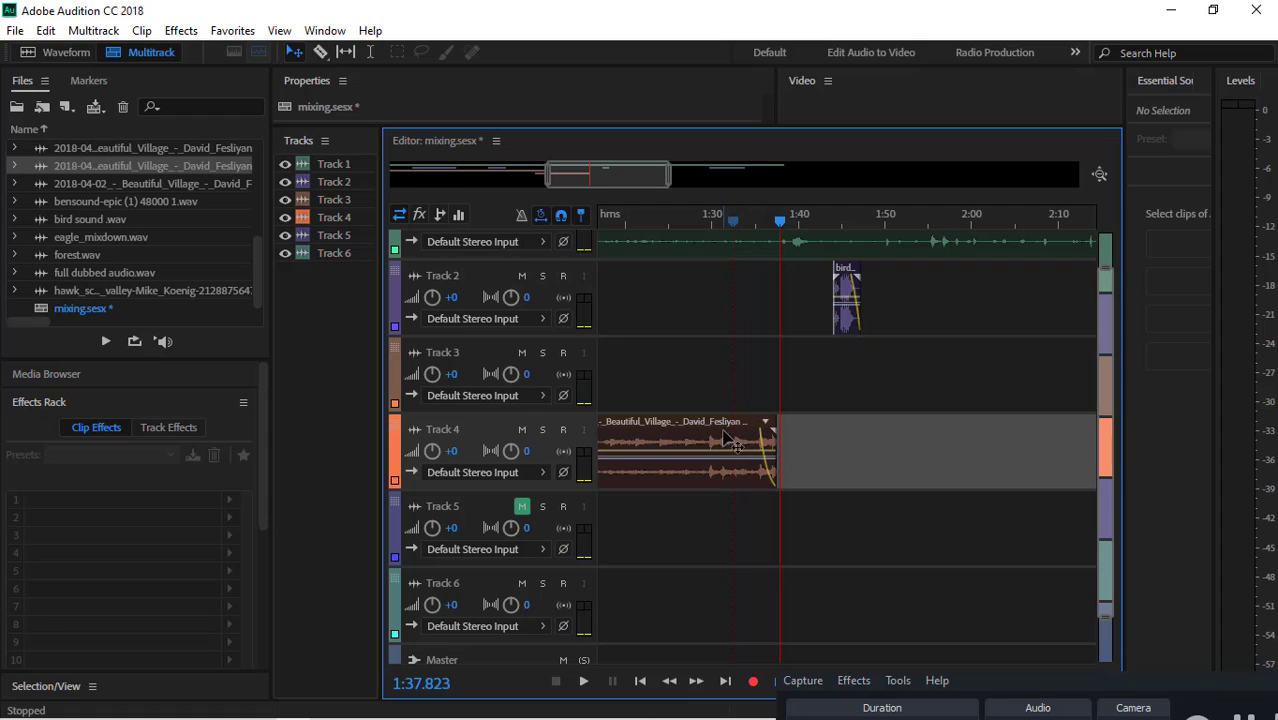
click(727, 440)
mouse_move(772, 428)
mouse_down()
mouse_move(740, 438)
mouse_move(752, 436)
mouse_up()
drag(780, 222, 755, 222)
key(space)
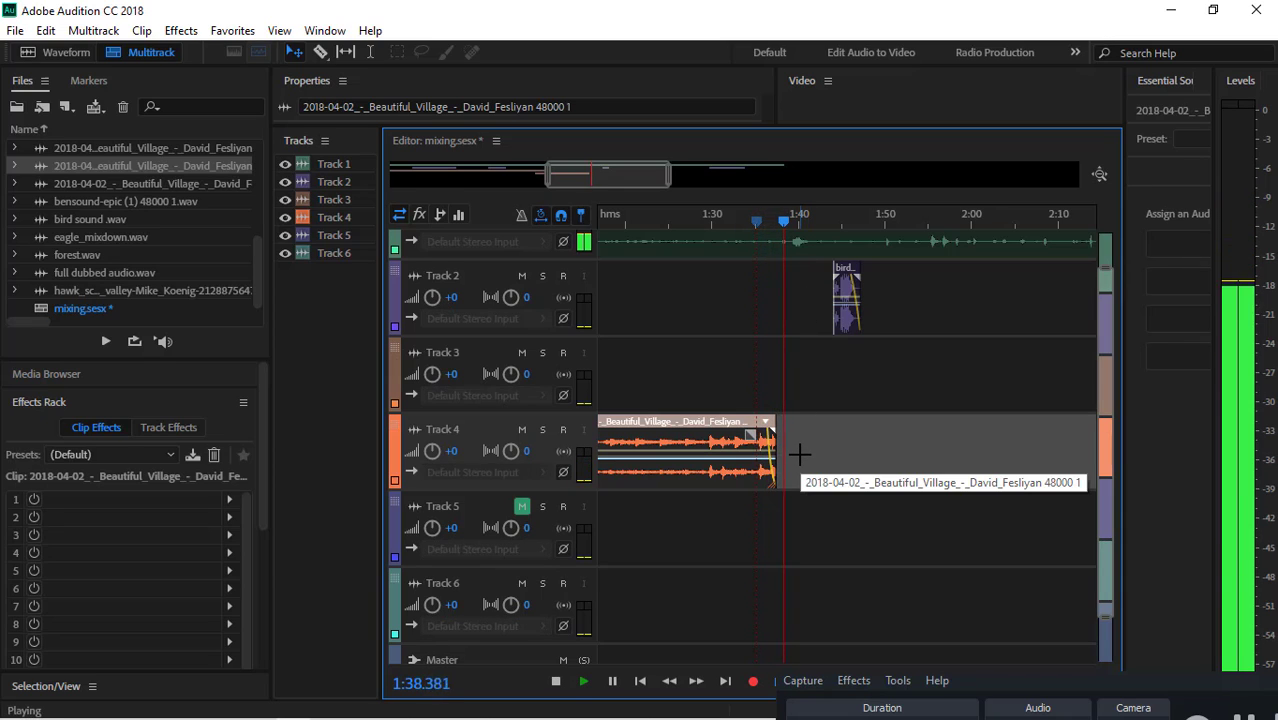
key(space)
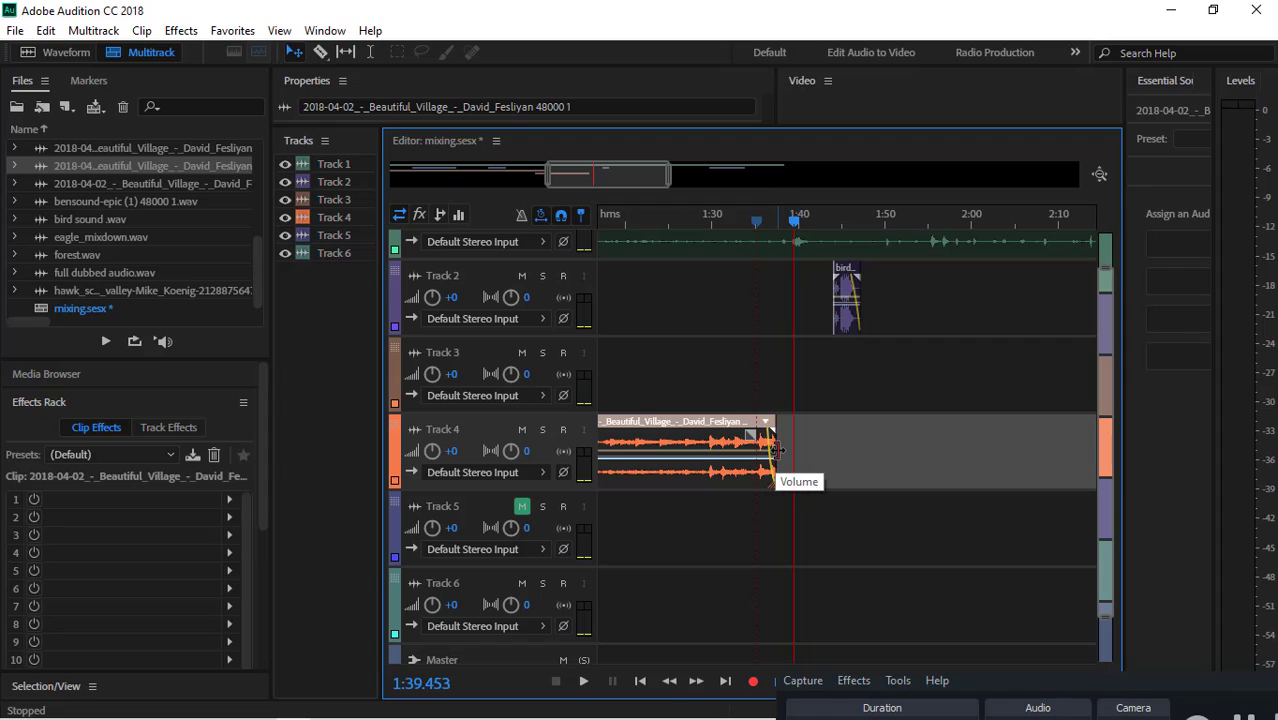
Extend the Beautiful Village clip's end to the playhead at 1:39.453 and adjust the fade-in at its start
mouse_move(777, 450)
mouse_down()
mouse_move(820, 455)
mouse_move(766, 437)
mouse_up()
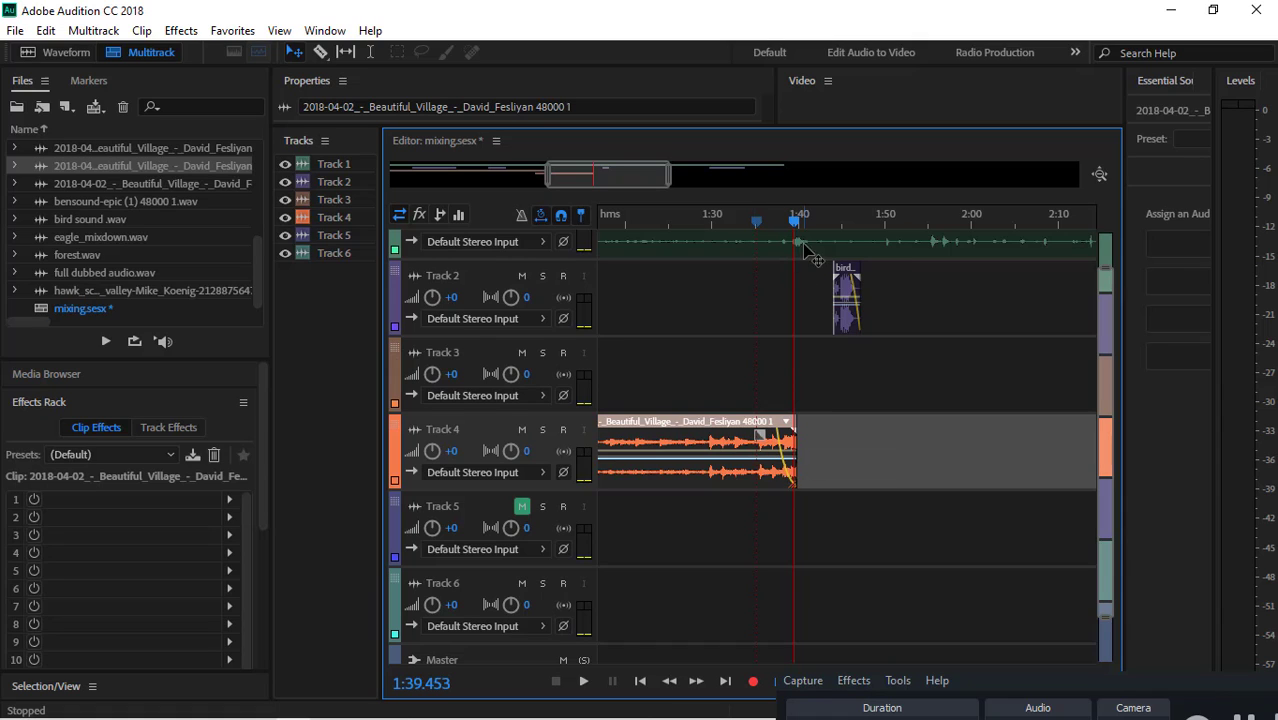
drag(545, 180, 390, 180)
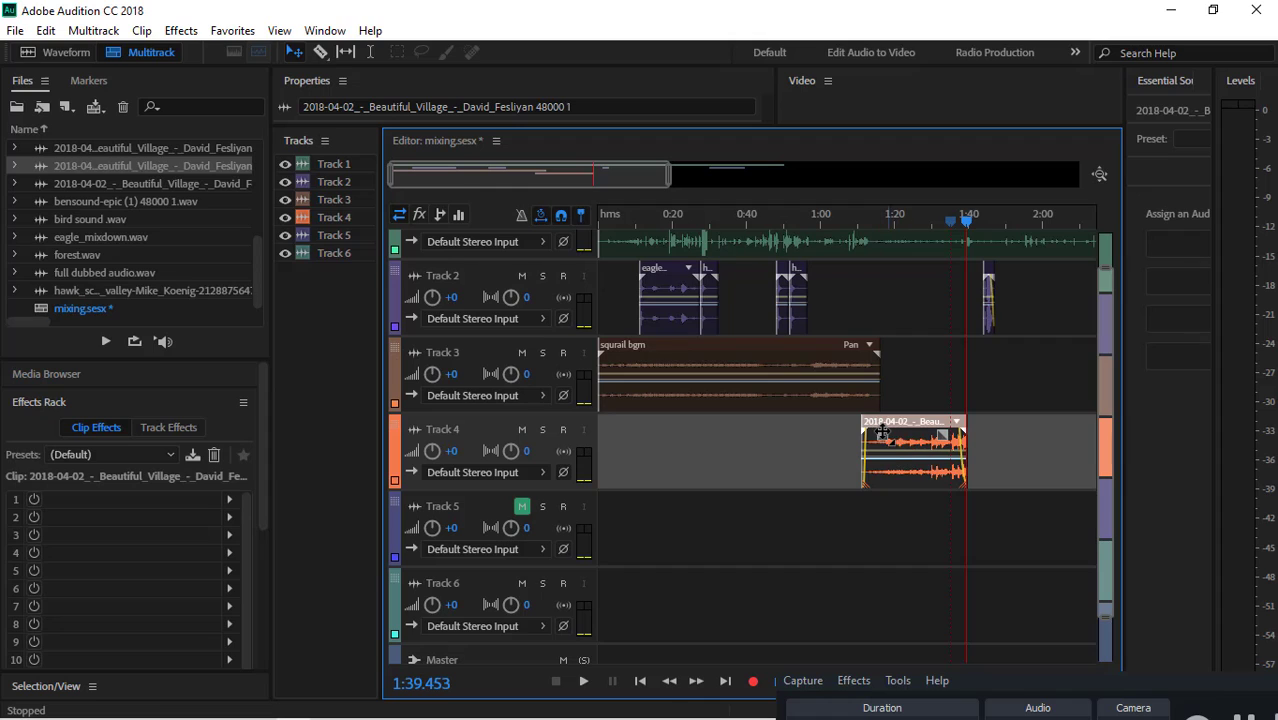
drag(884, 436, 878, 437)
Preview the transition from squrail bgm into the Beautiful Village clip, playing from about 1:09 to 1:40
drag(962, 222, 855, 264)
key(space)
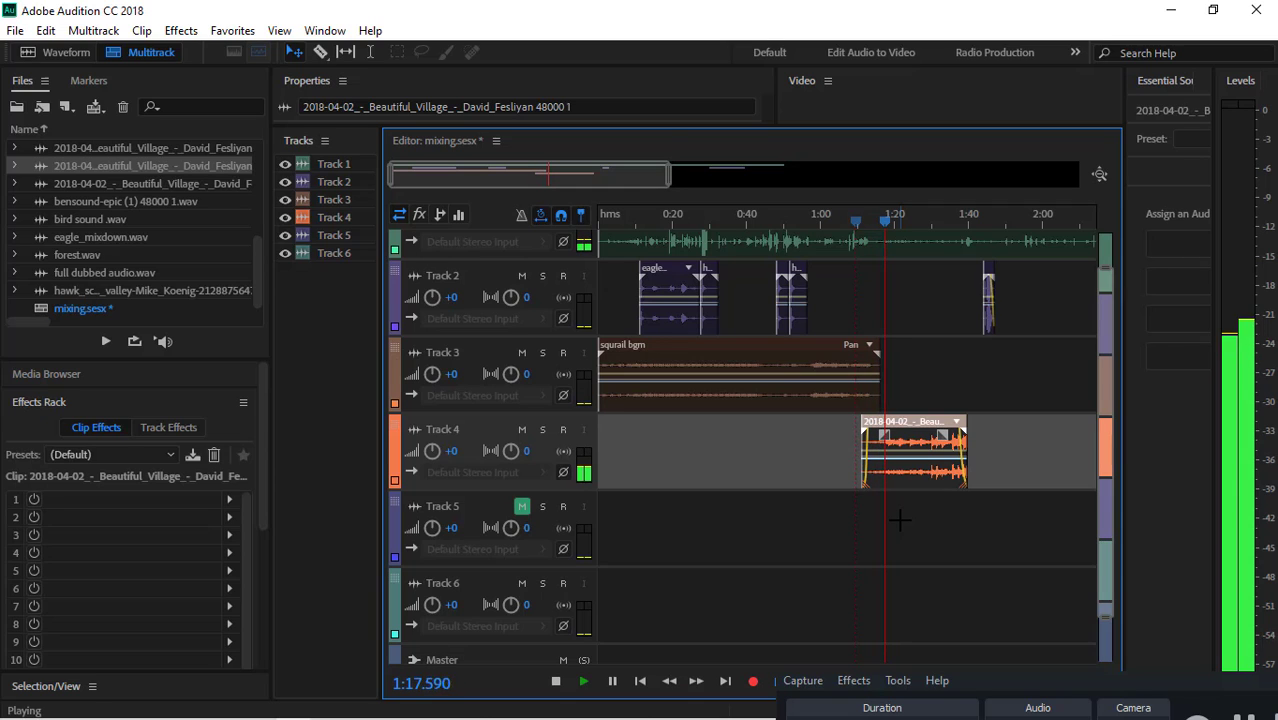
drag(987, 685, 922, 548)
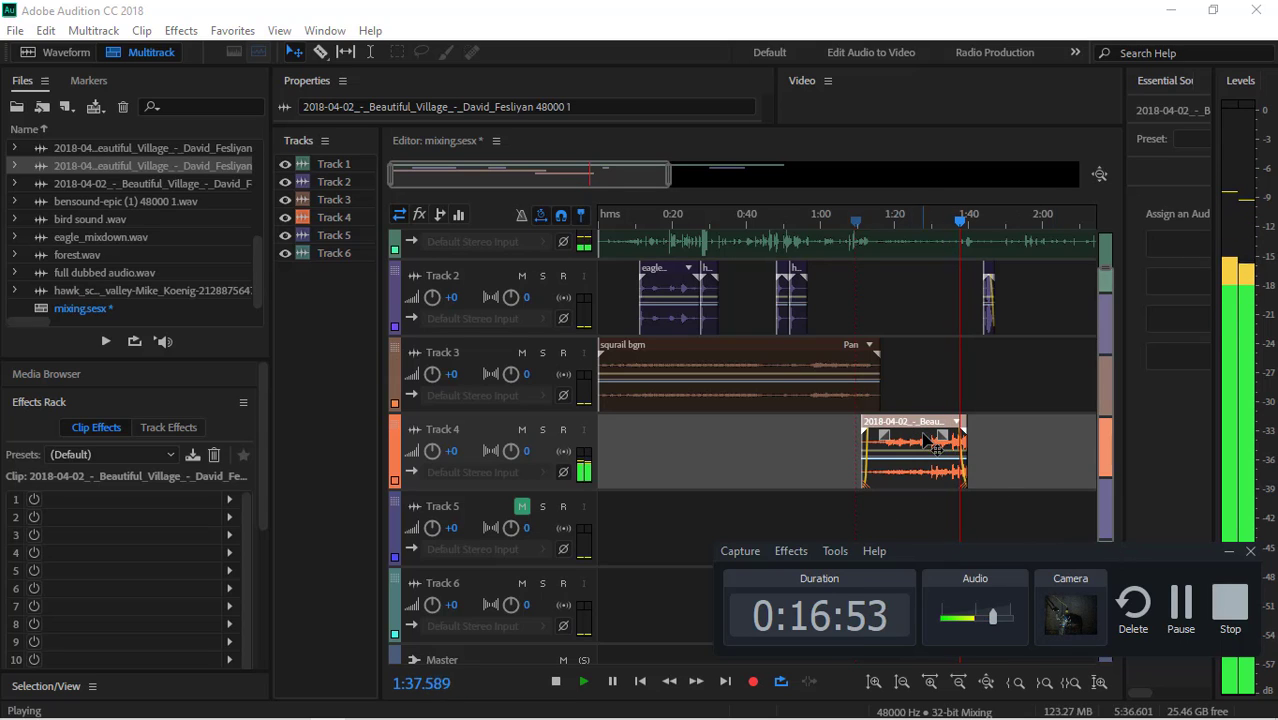
drag(990, 553, 983, 596)
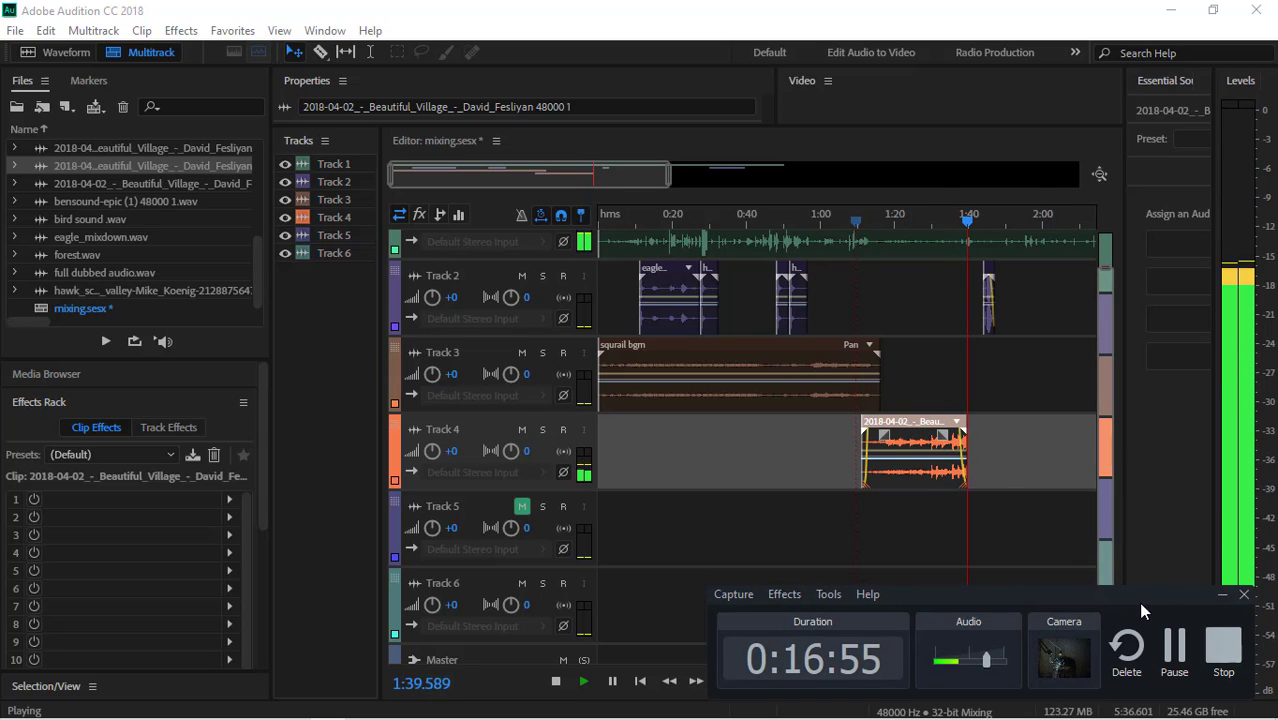
click(1222, 597)
key(space)
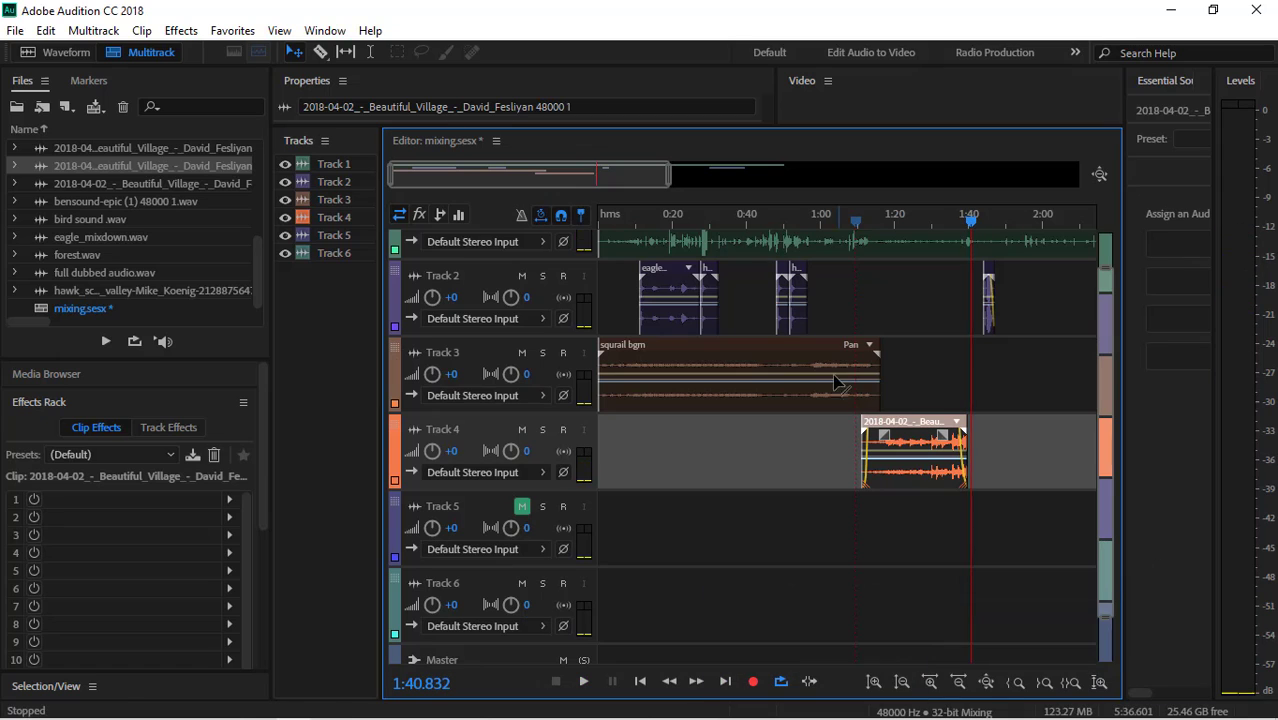
Lower the volume of the Beautiful Village audio file in the Waveform editor and preview the multitrack mix from about 1:11 to 1:40
double_click(915, 425)
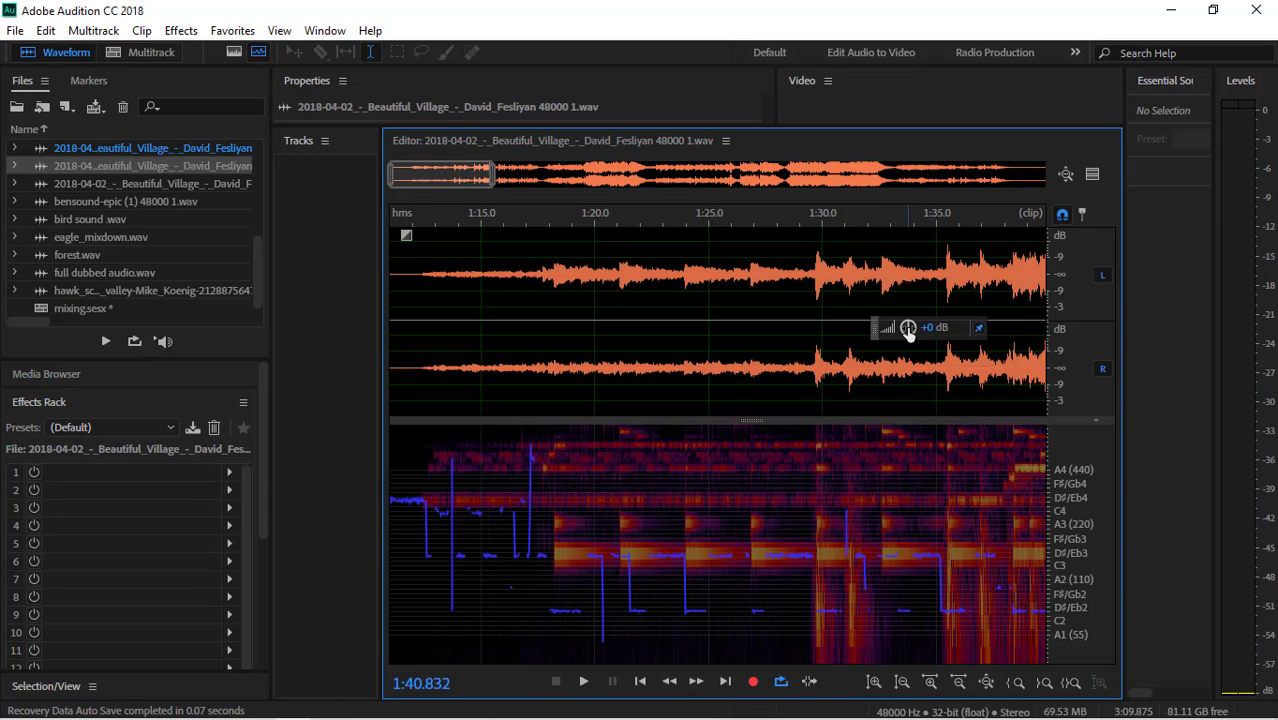
drag(905, 325, 894, 331)
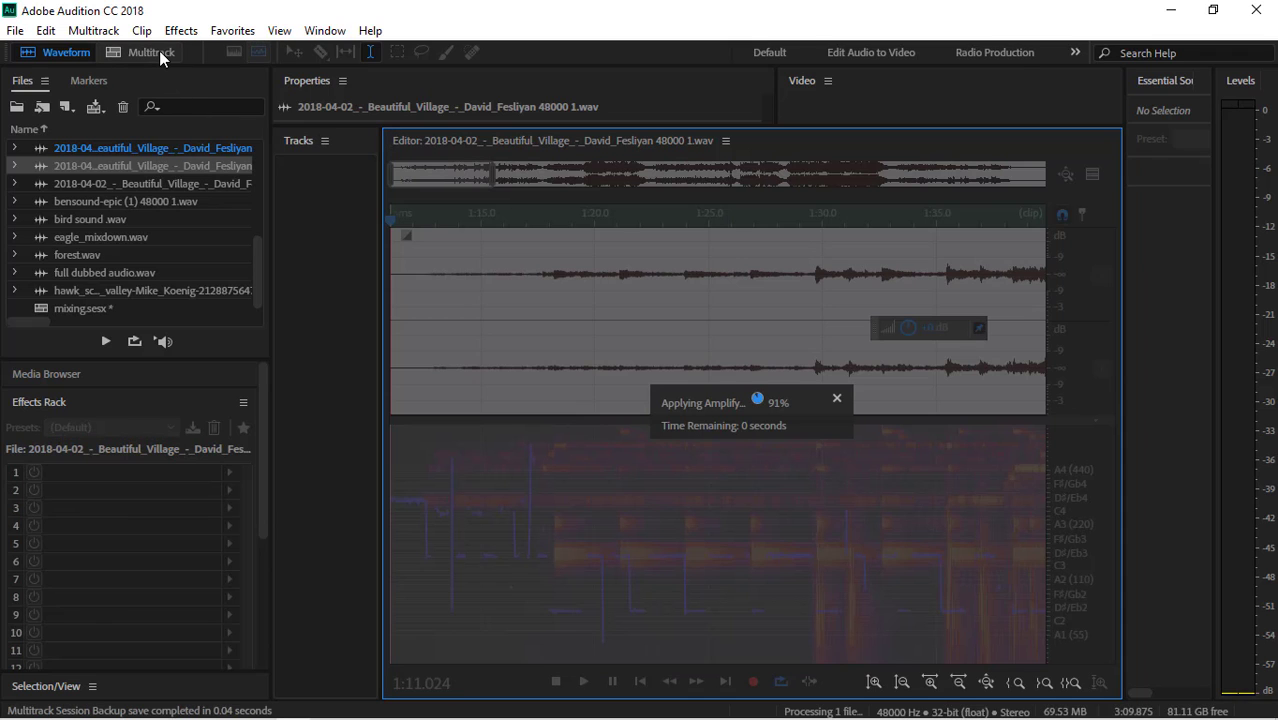
click(155, 52)
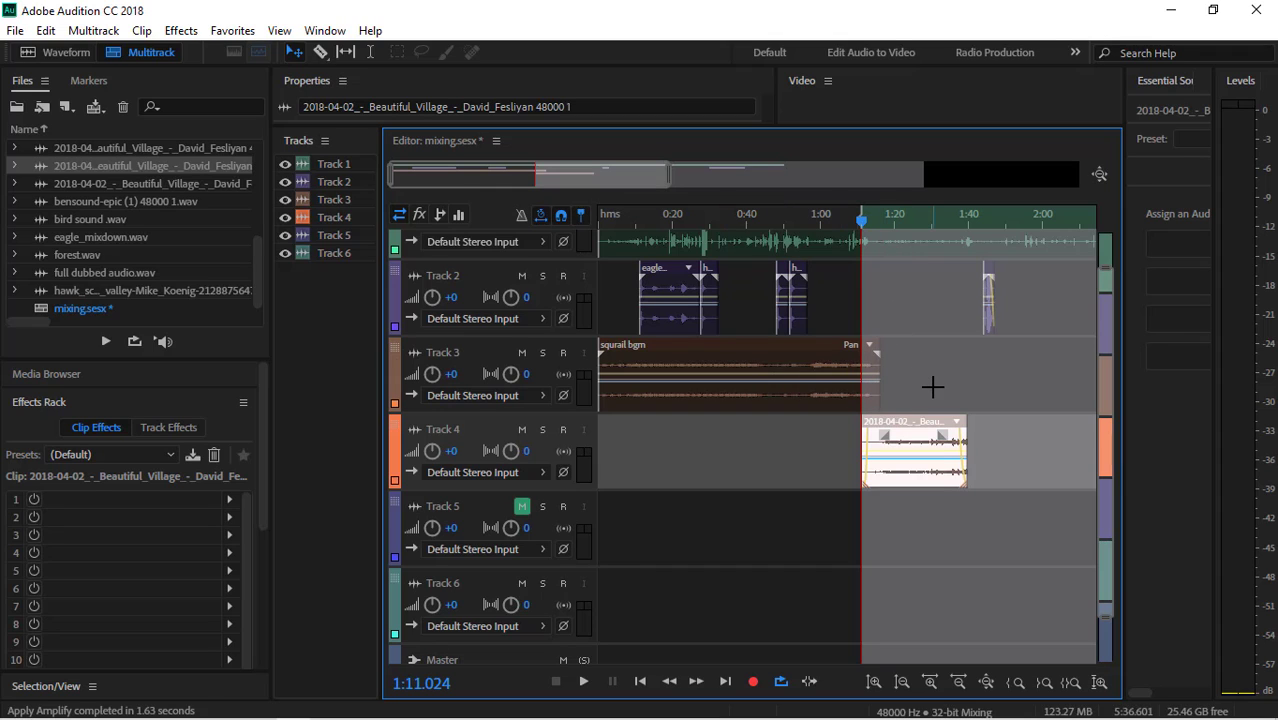
key(space)
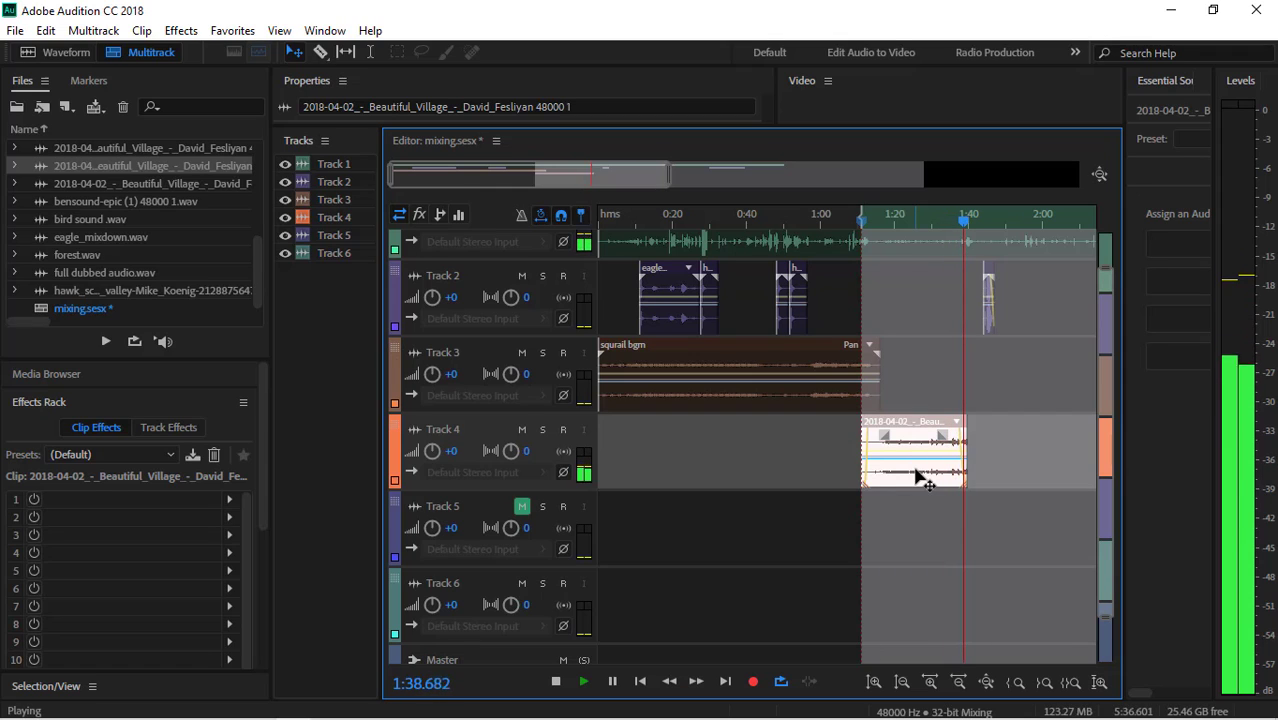
key(space)
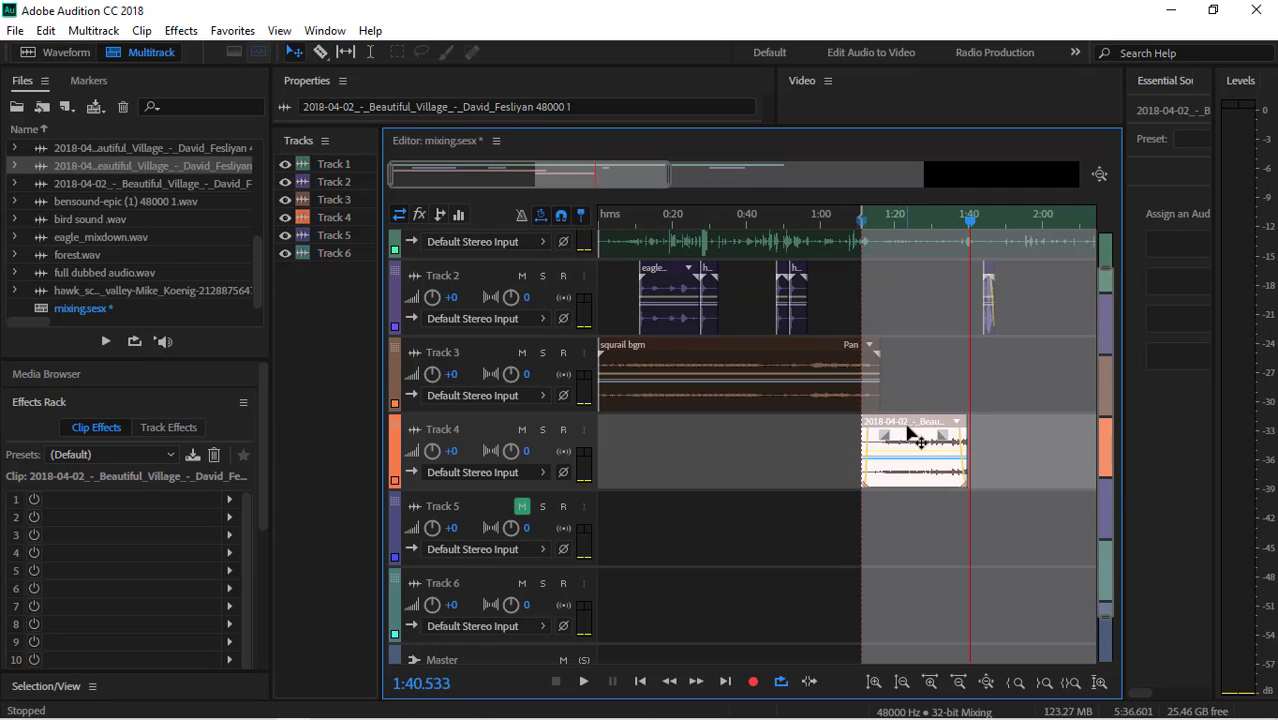
Raise the volume of the Beautiful Village audio file slightly in the Waveform editor and return to the multitrack session
double_click(908, 428)
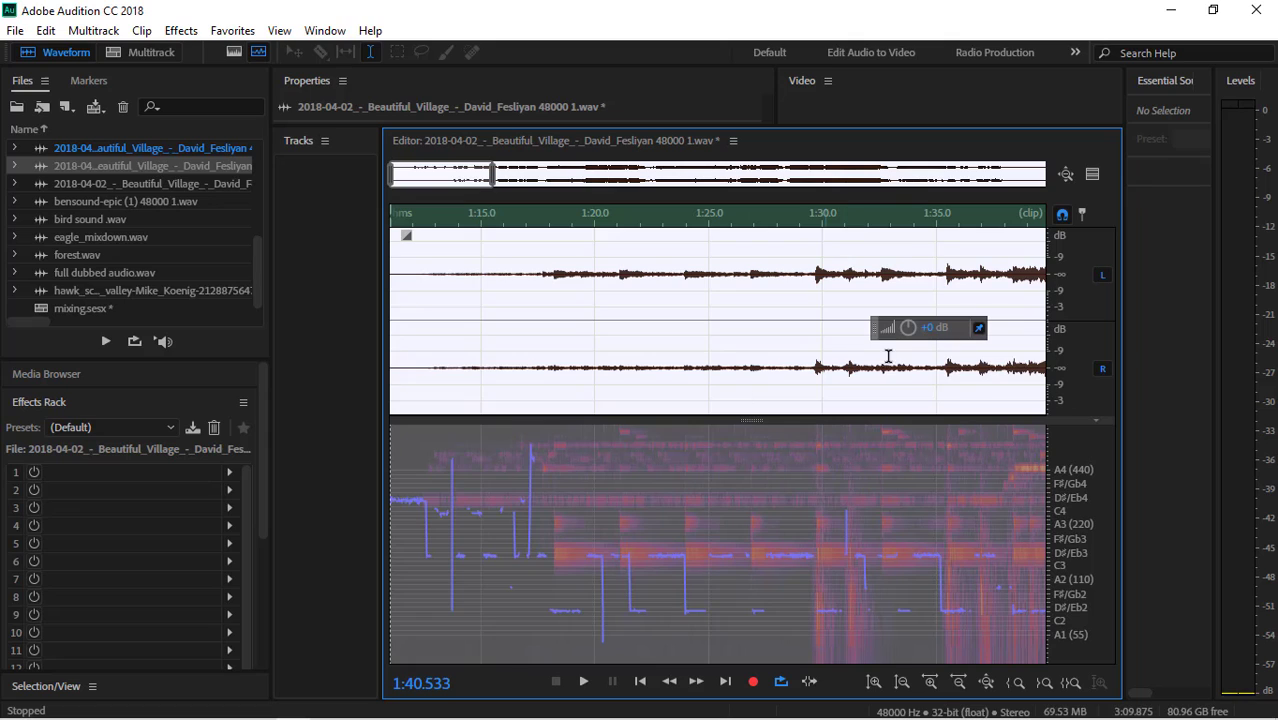
drag(911, 330, 918, 324)
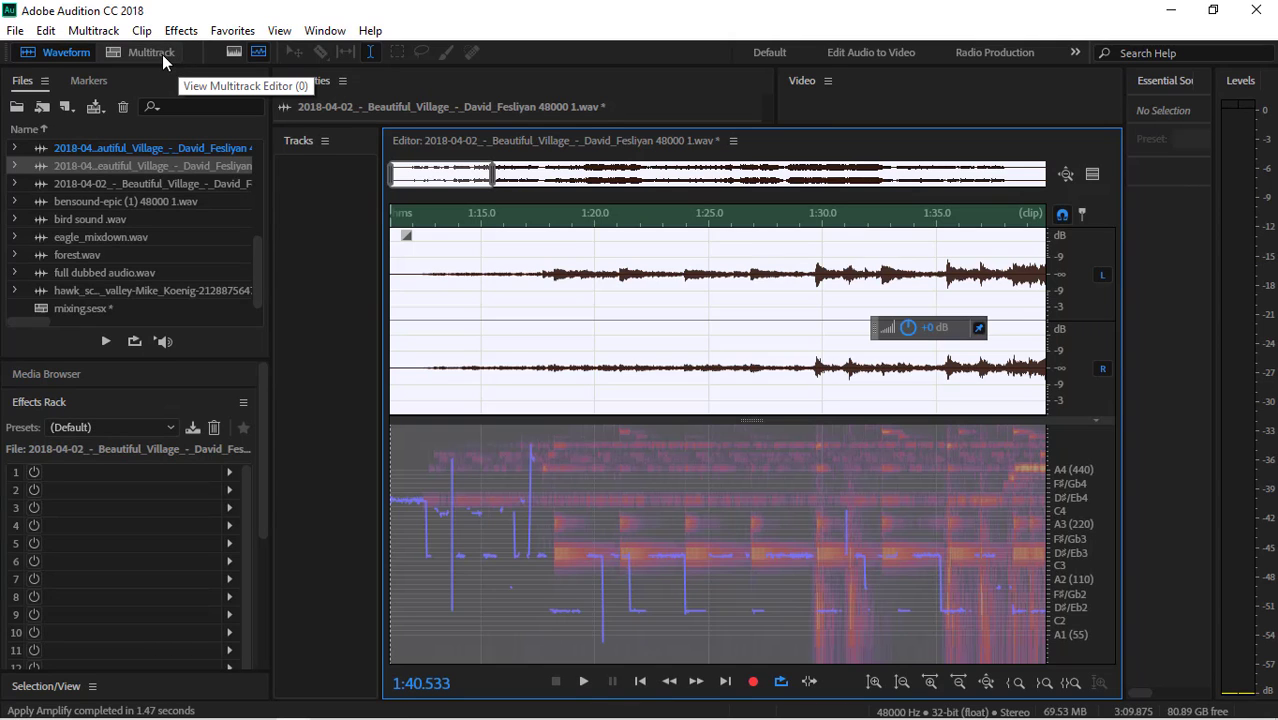
click(162, 54)
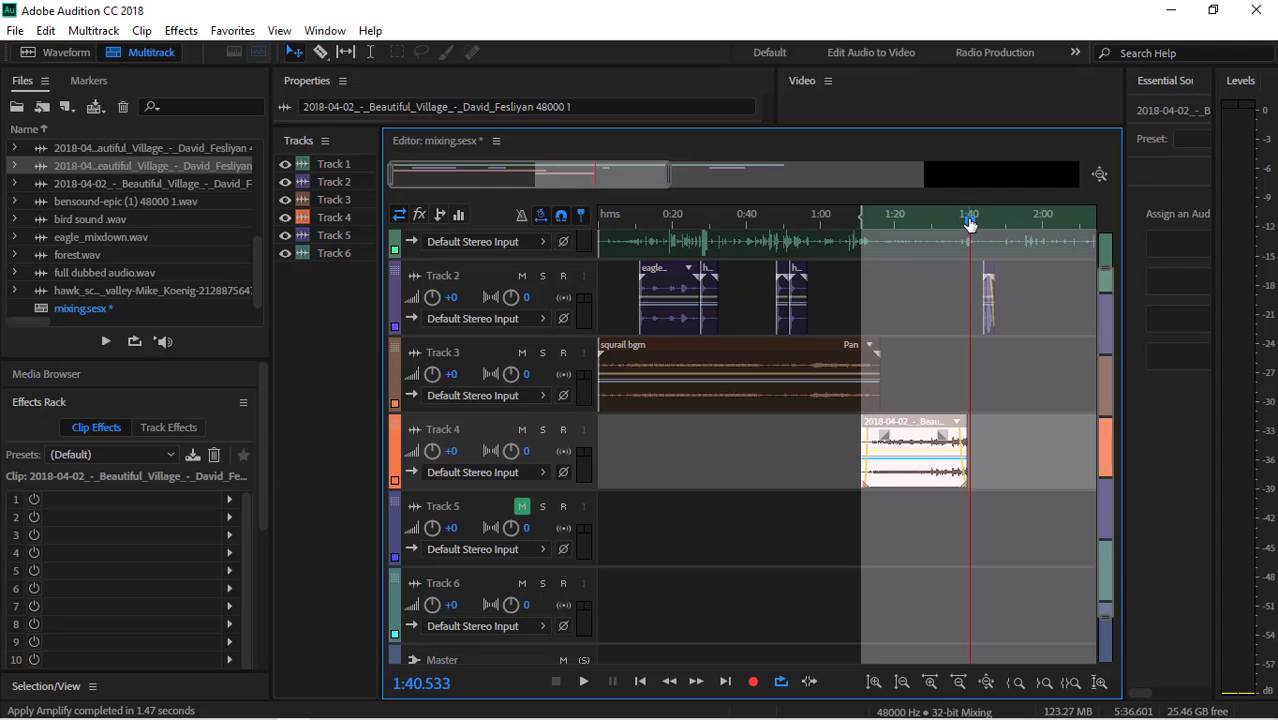
Clear the time selection, shift the Beautiful Village clip on Track 4 to start at about 1:09, and extend its end to about 1:47
double_click(871, 269)
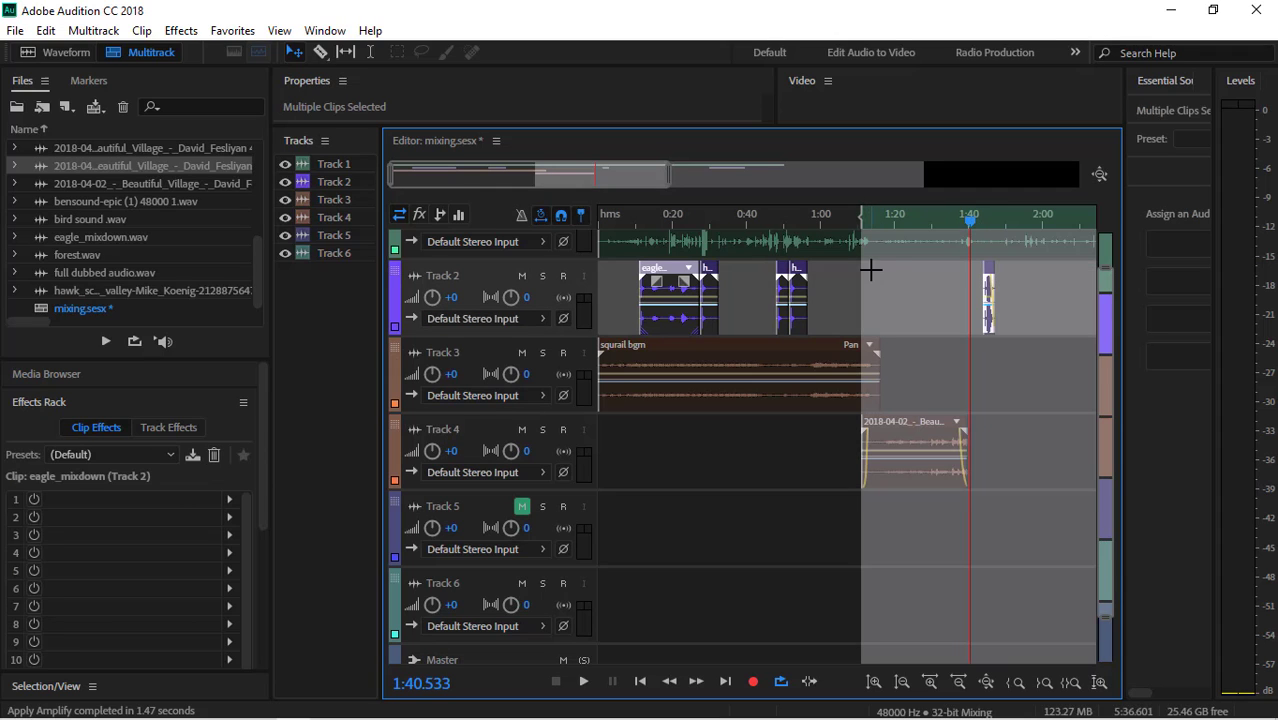
click(898, 258)
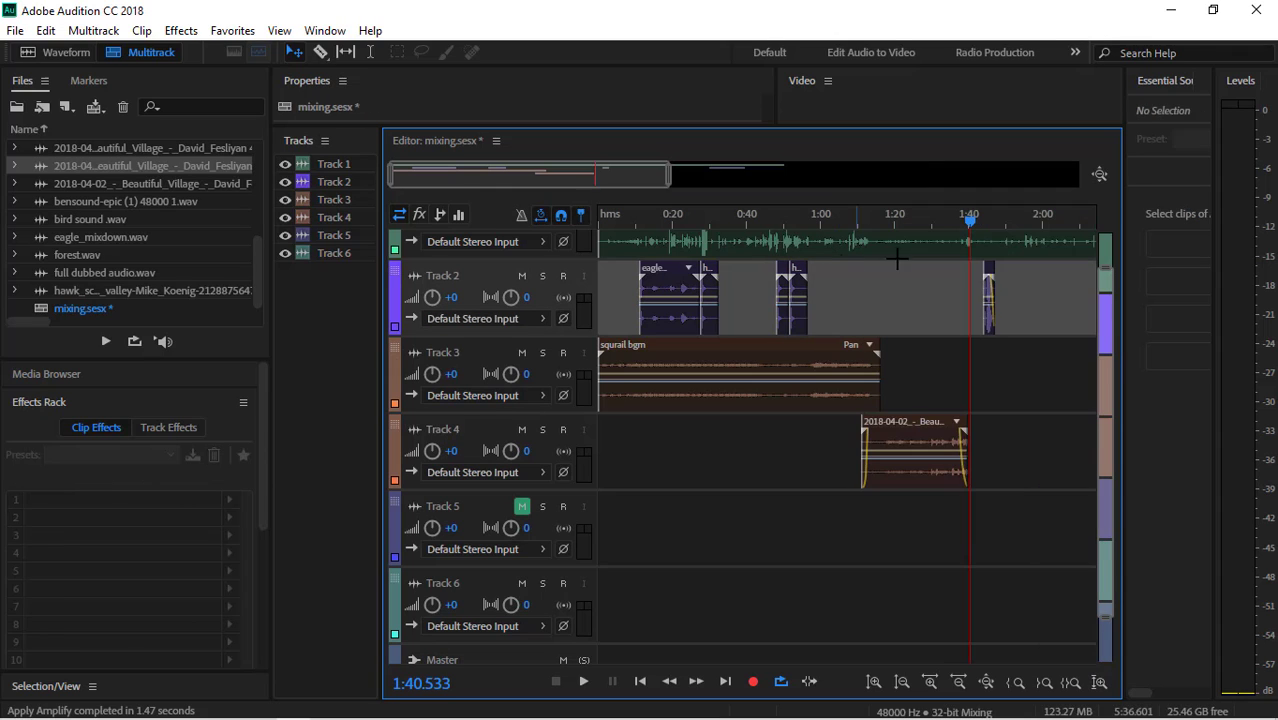
drag(961, 219, 869, 249)
click(905, 428)
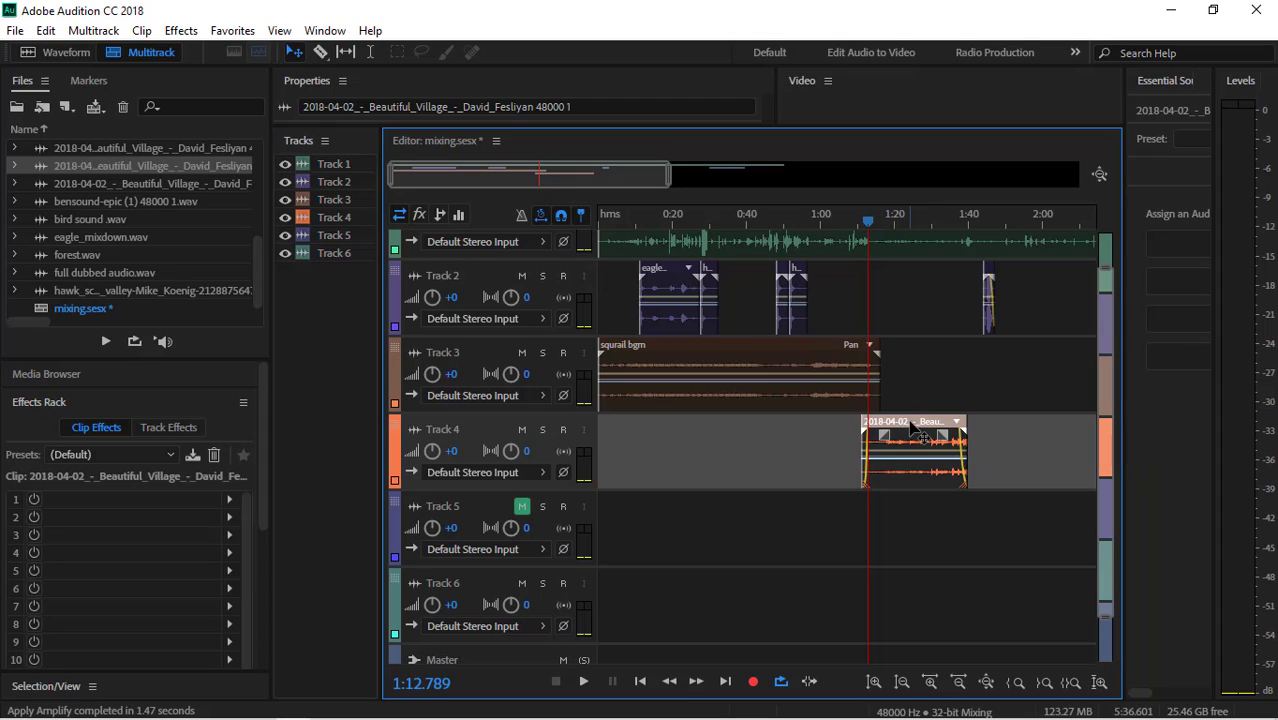
mouse_move(915, 429)
mouse_down()
mouse_move(895, 430)
mouse_move(910, 430)
mouse_up()
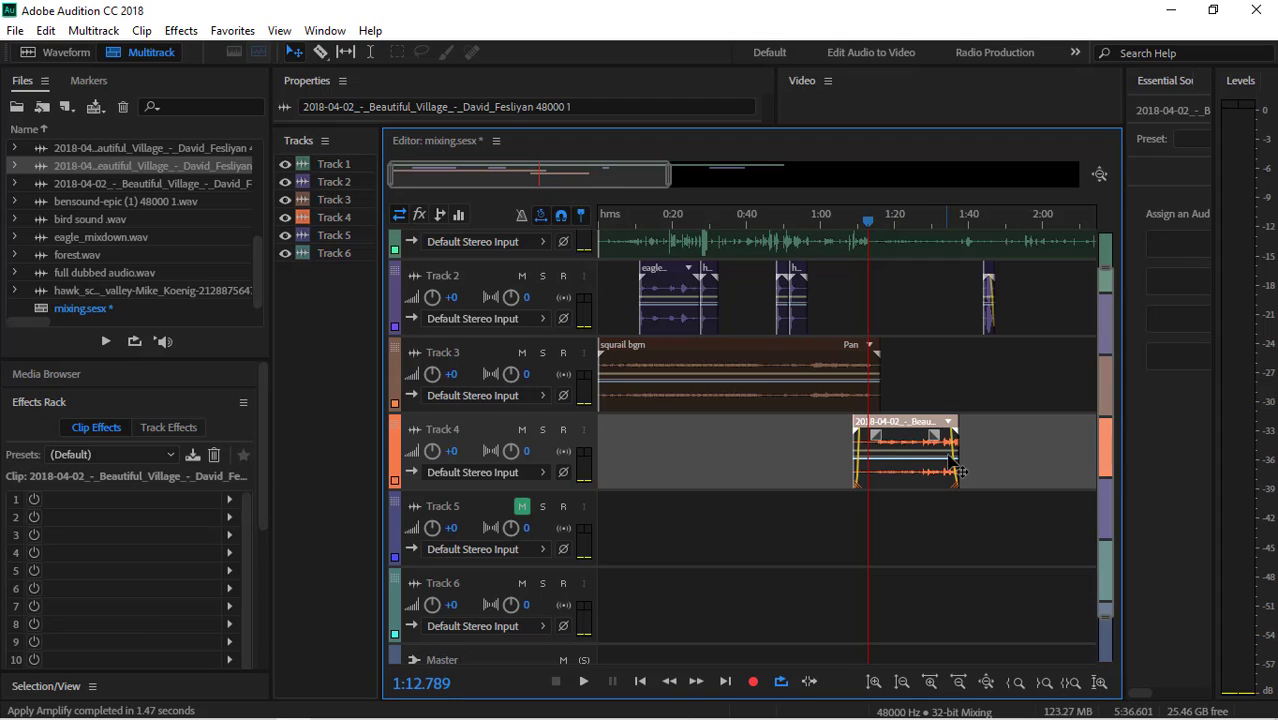
mouse_move(958, 455)
mouse_down()
mouse_move(1028, 458)
mouse_move(961, 437)
mouse_up()
Preview the mix from 1:12.789 to about 1:47 while slightly adjusting the fade-in of the Beautiful Village clip
key(space)
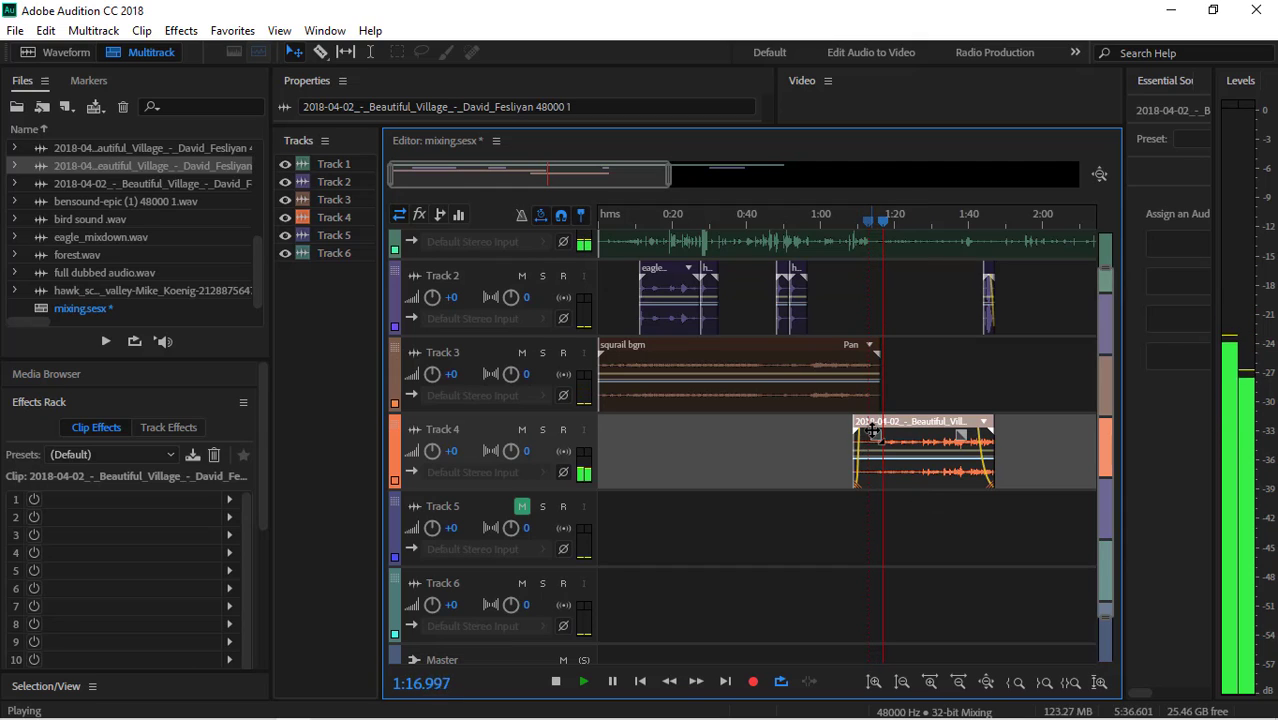
drag(873, 430, 881, 435)
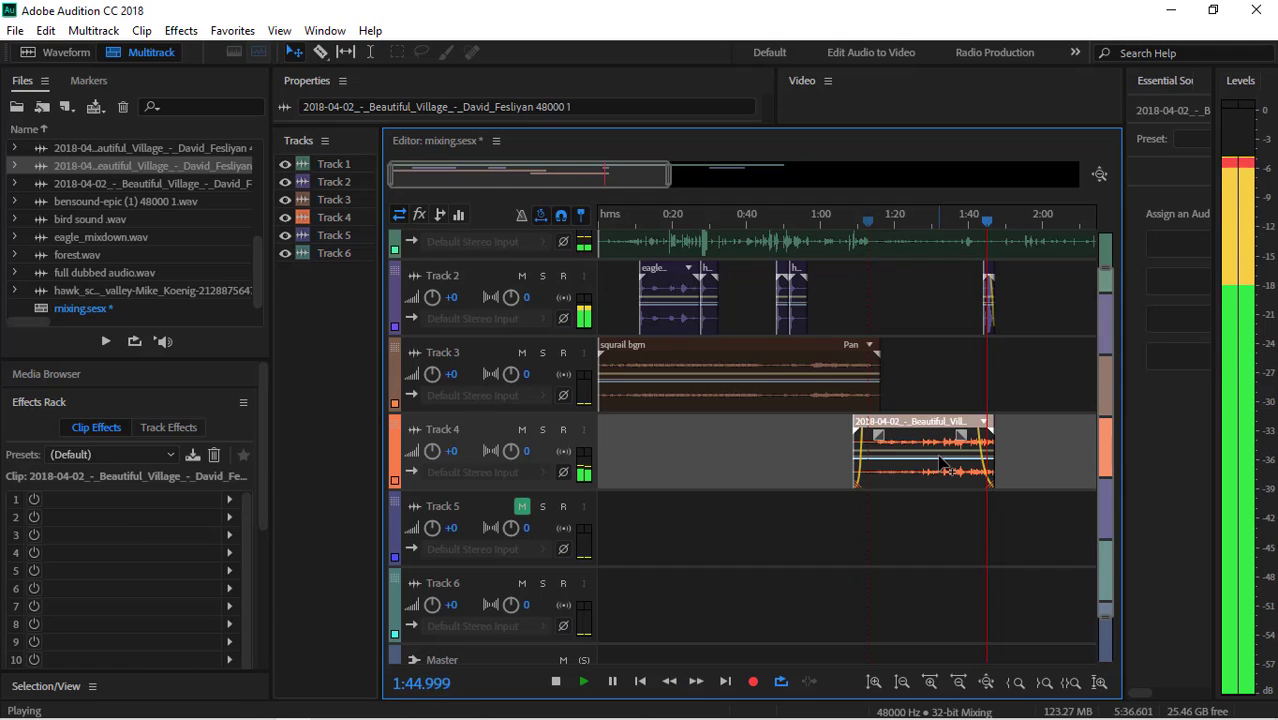
key(space)
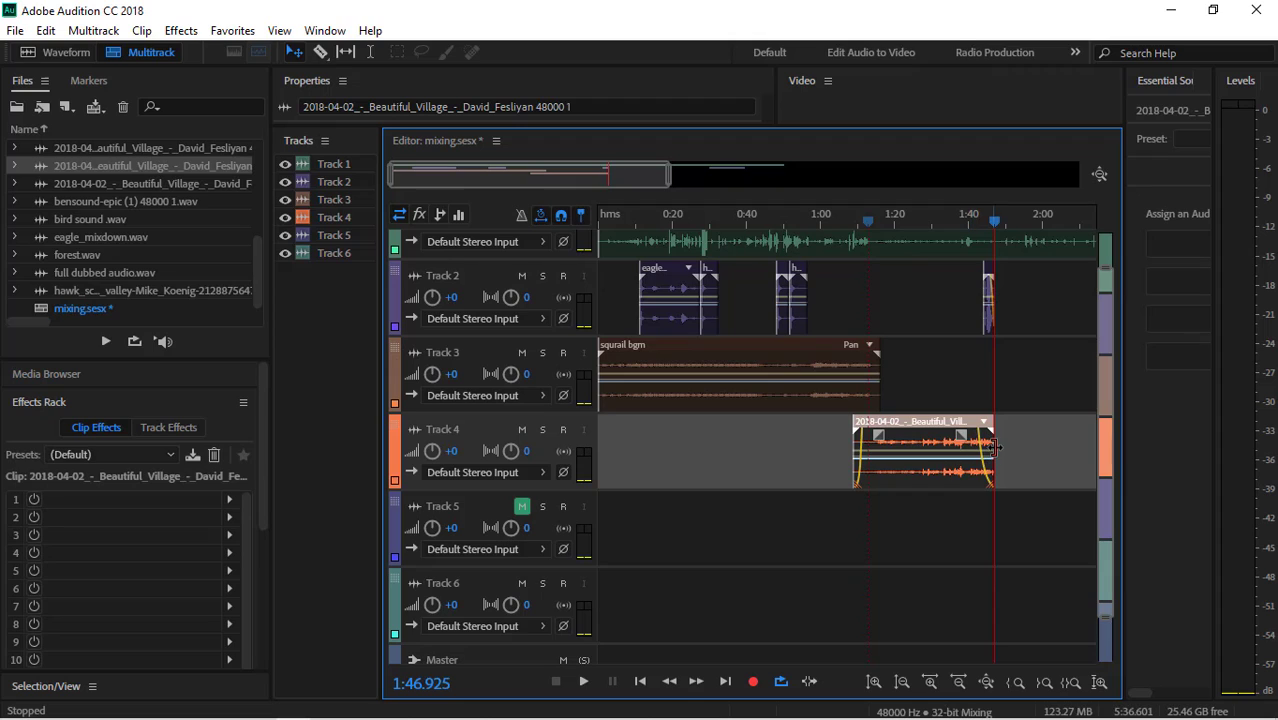
Trim the end of the Beautiful Village clip on Track 4 back to about 1:43
drag(993, 448, 986, 449)
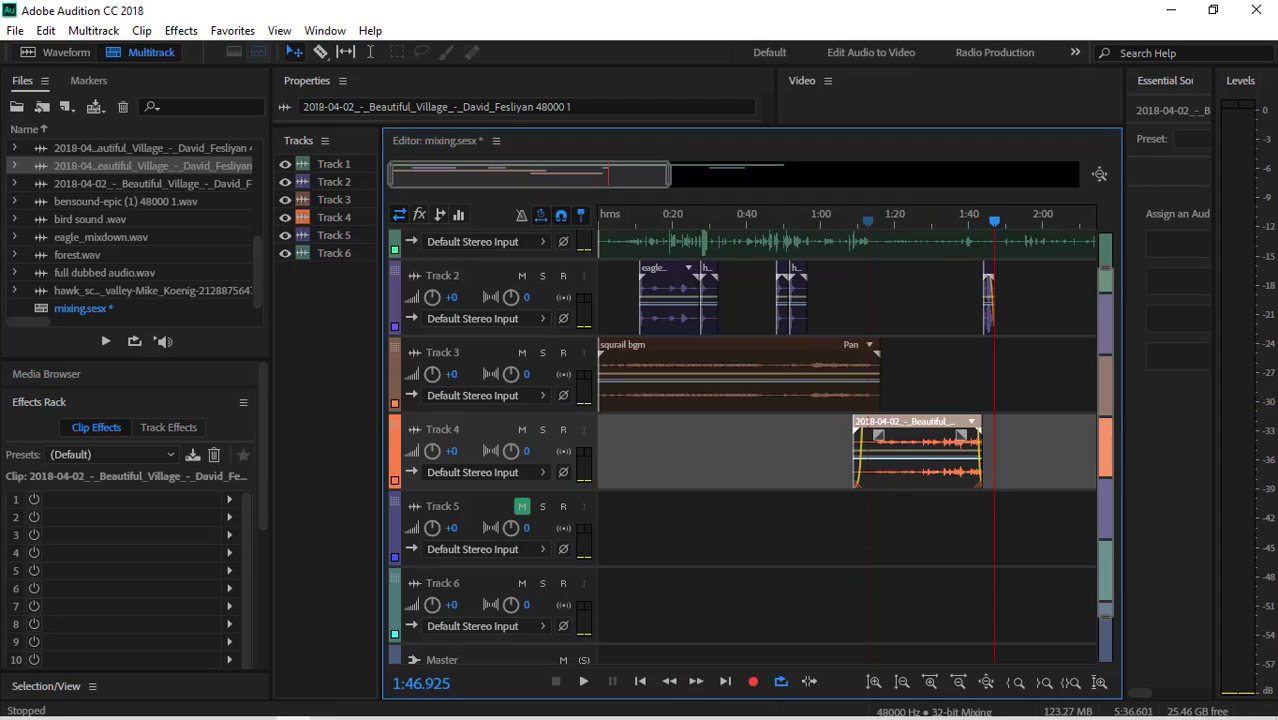
mouse_move(737, 711)
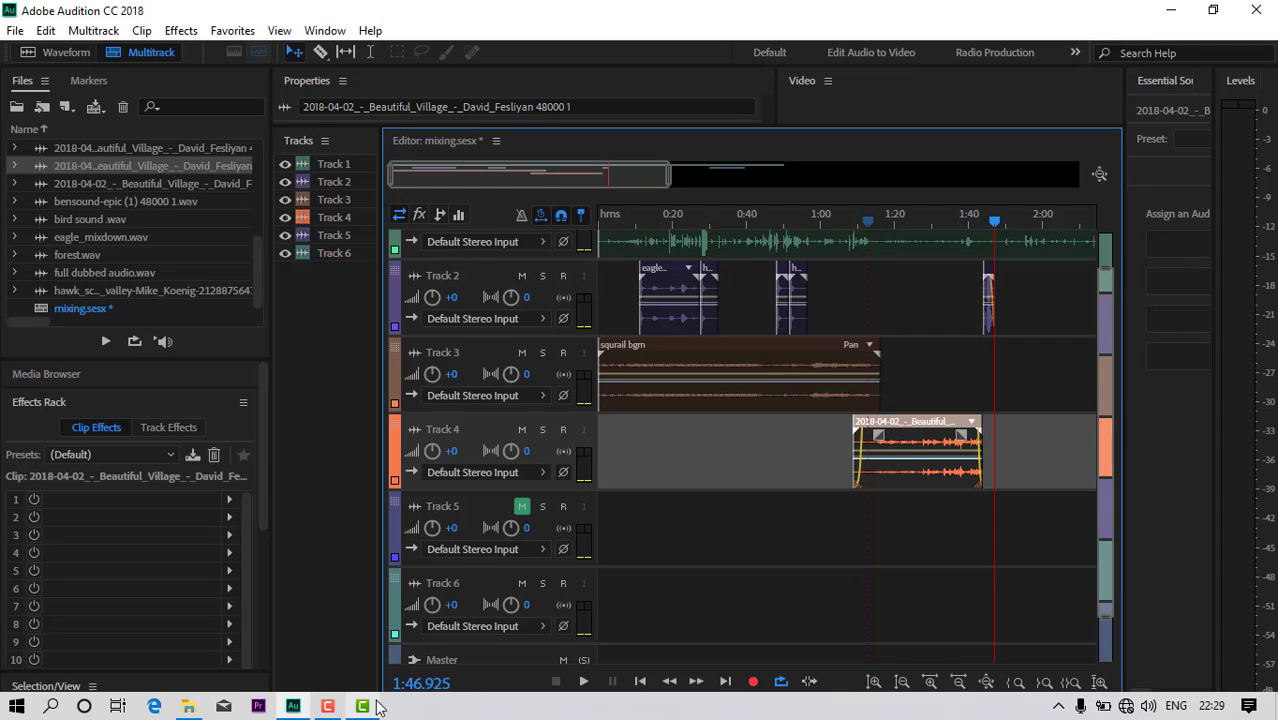